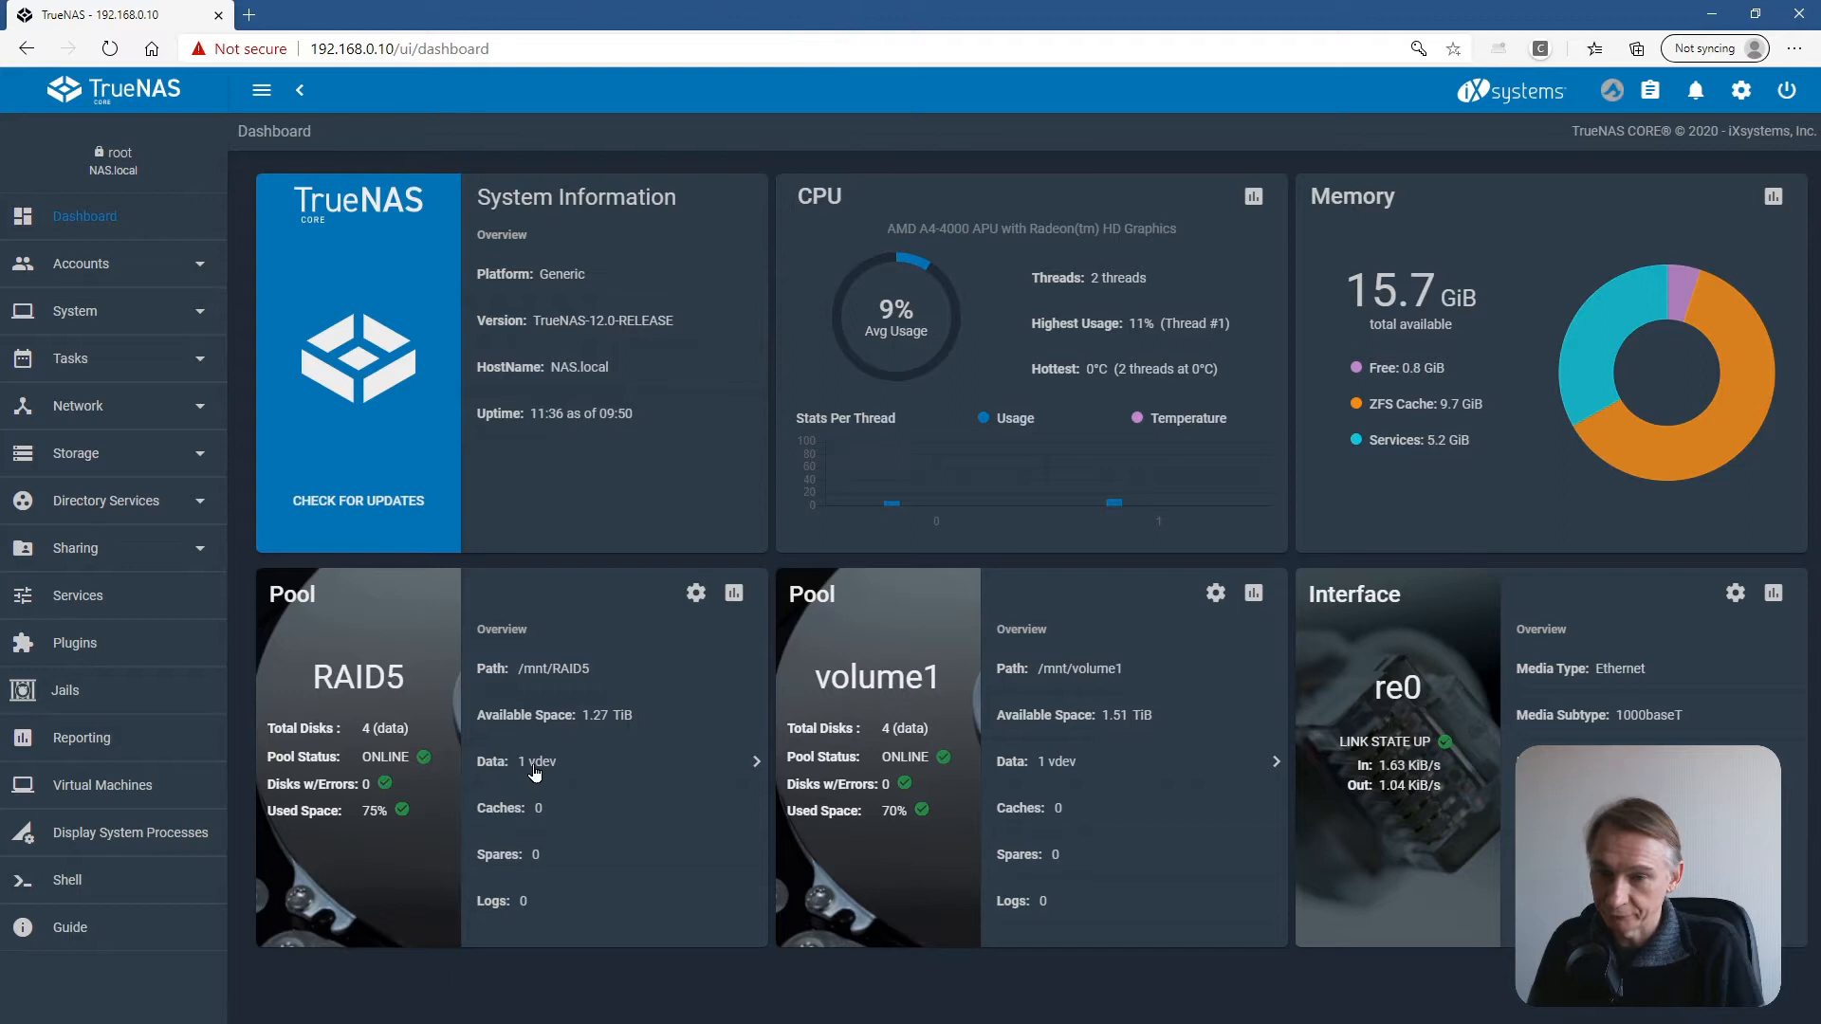
Inspect the size in disk ada7's details within the RAID5 pool's data vdev, and return to the disk list.
left_click(535, 770)
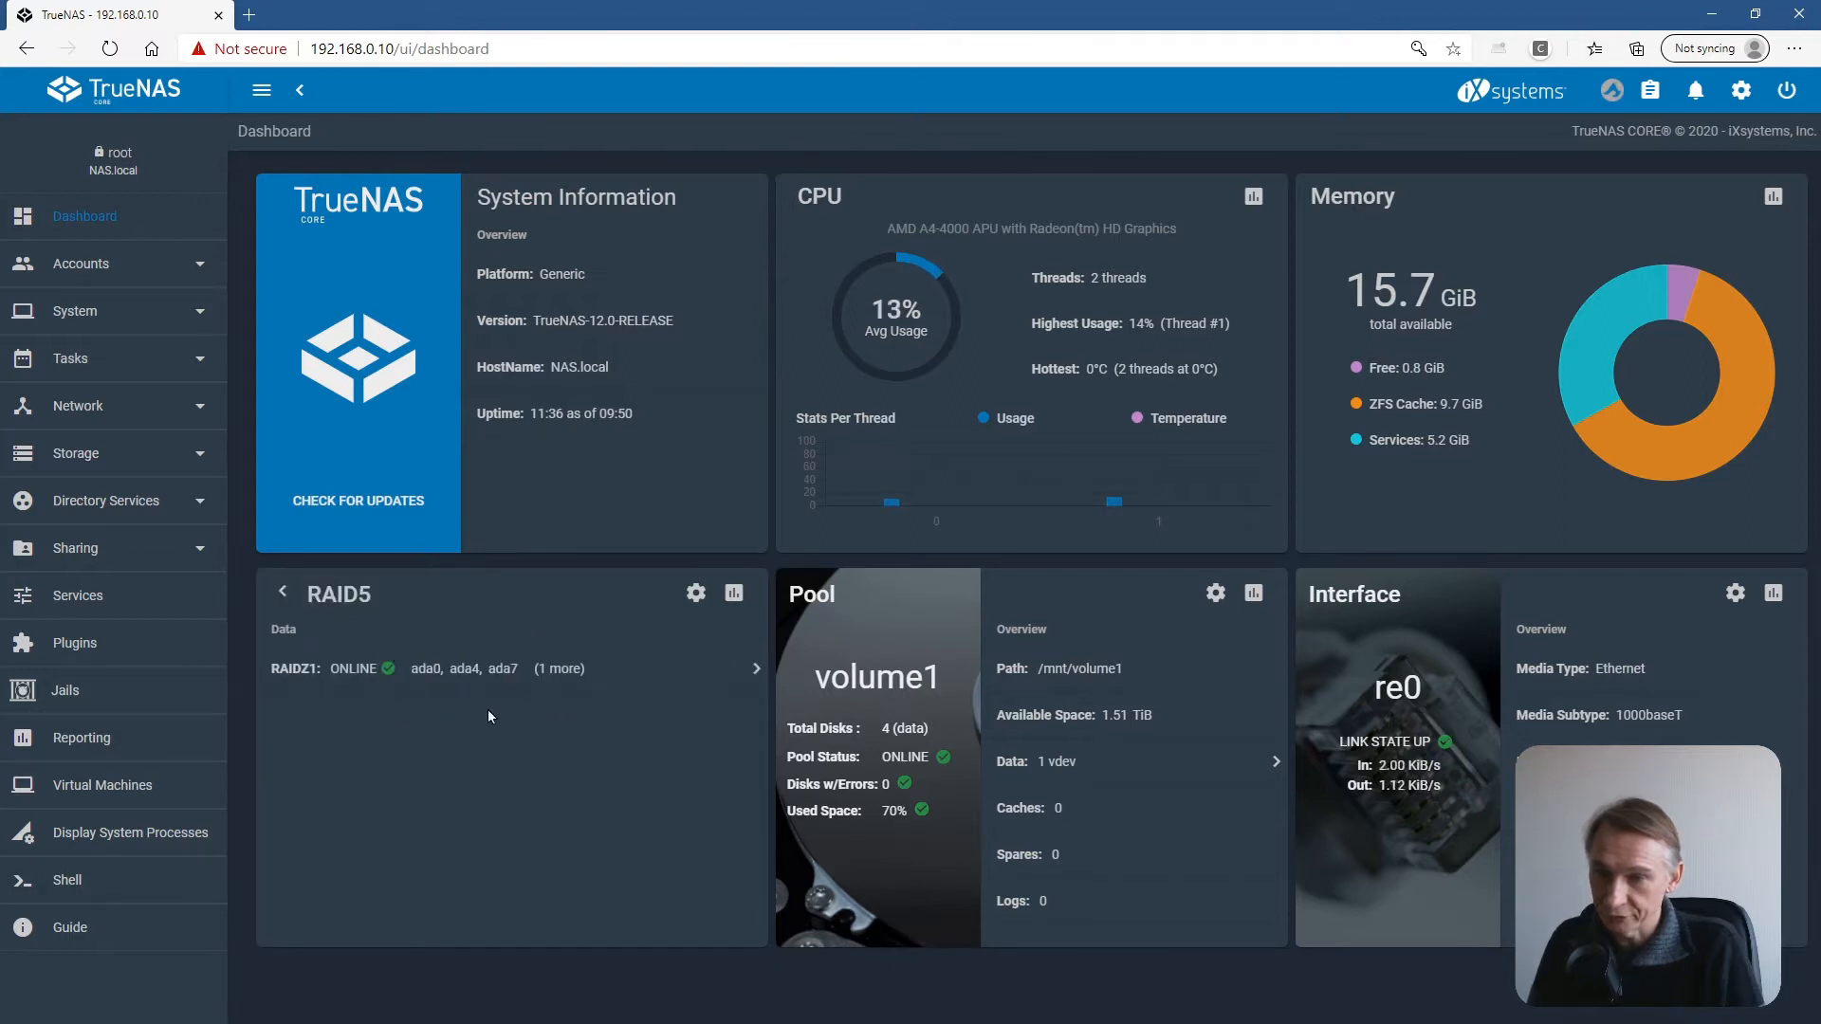
left_click(552, 683)
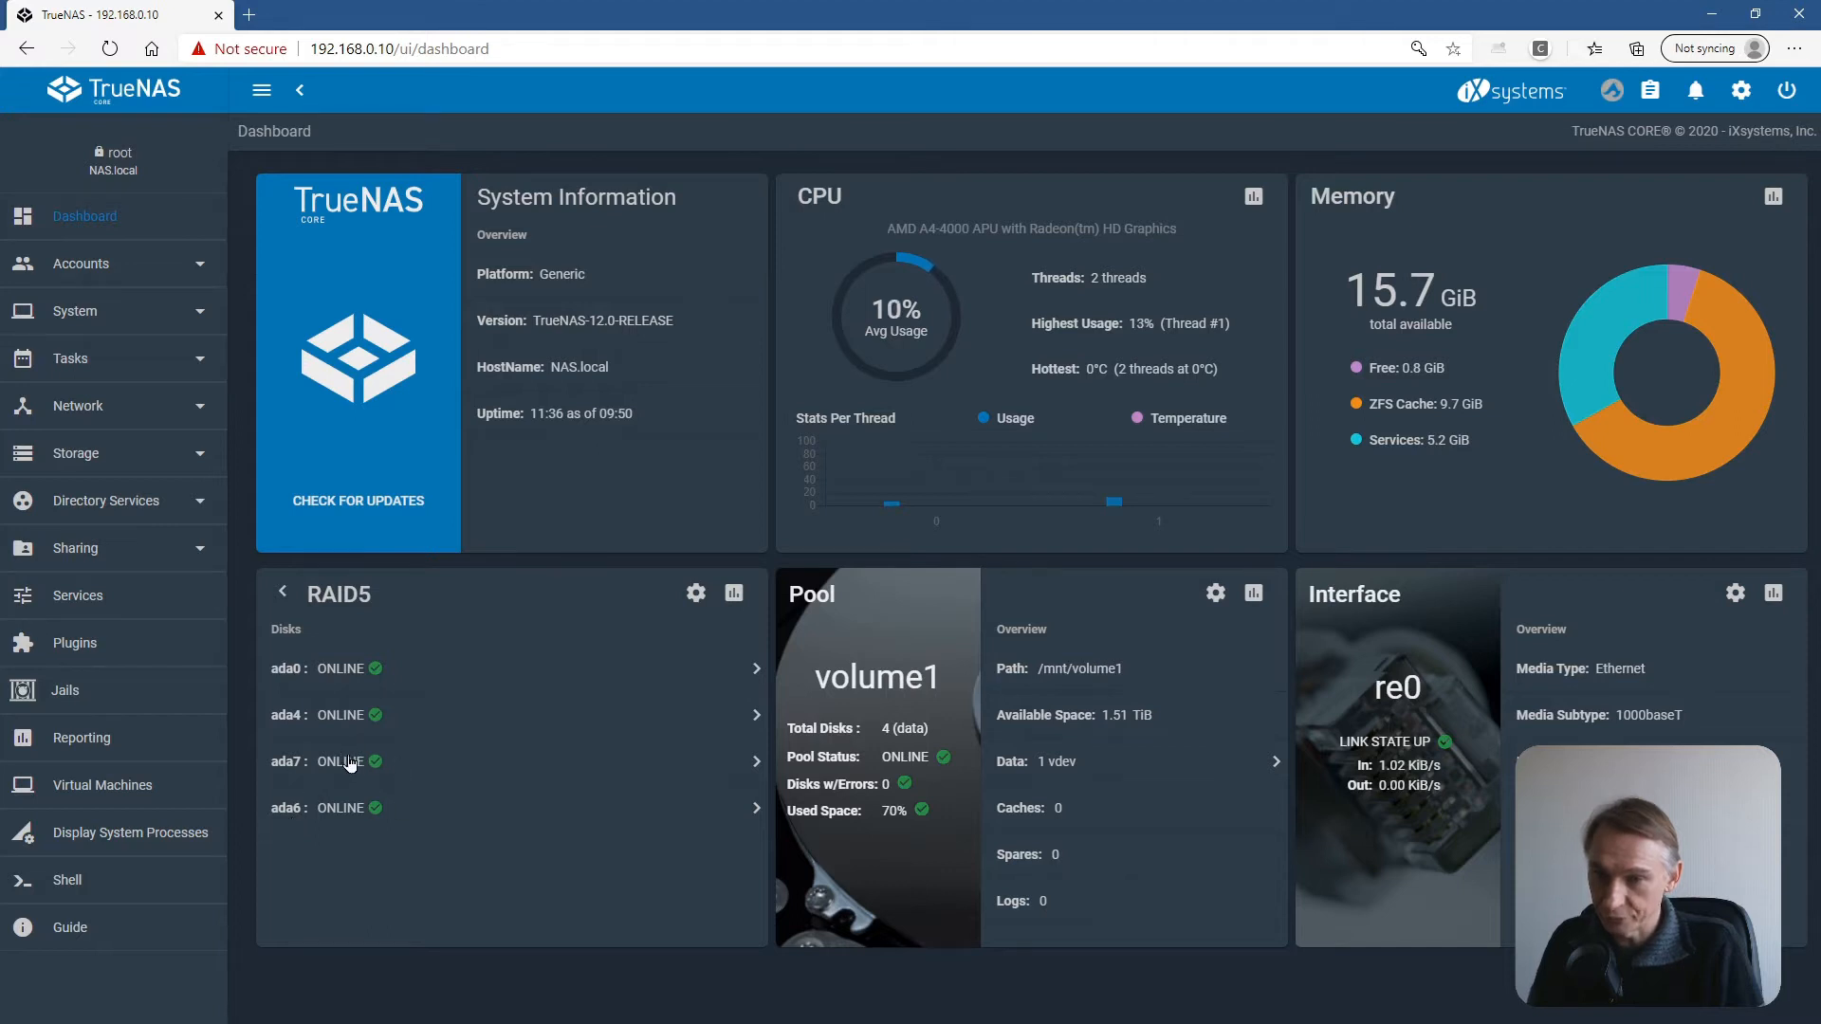
left_click(706, 771)
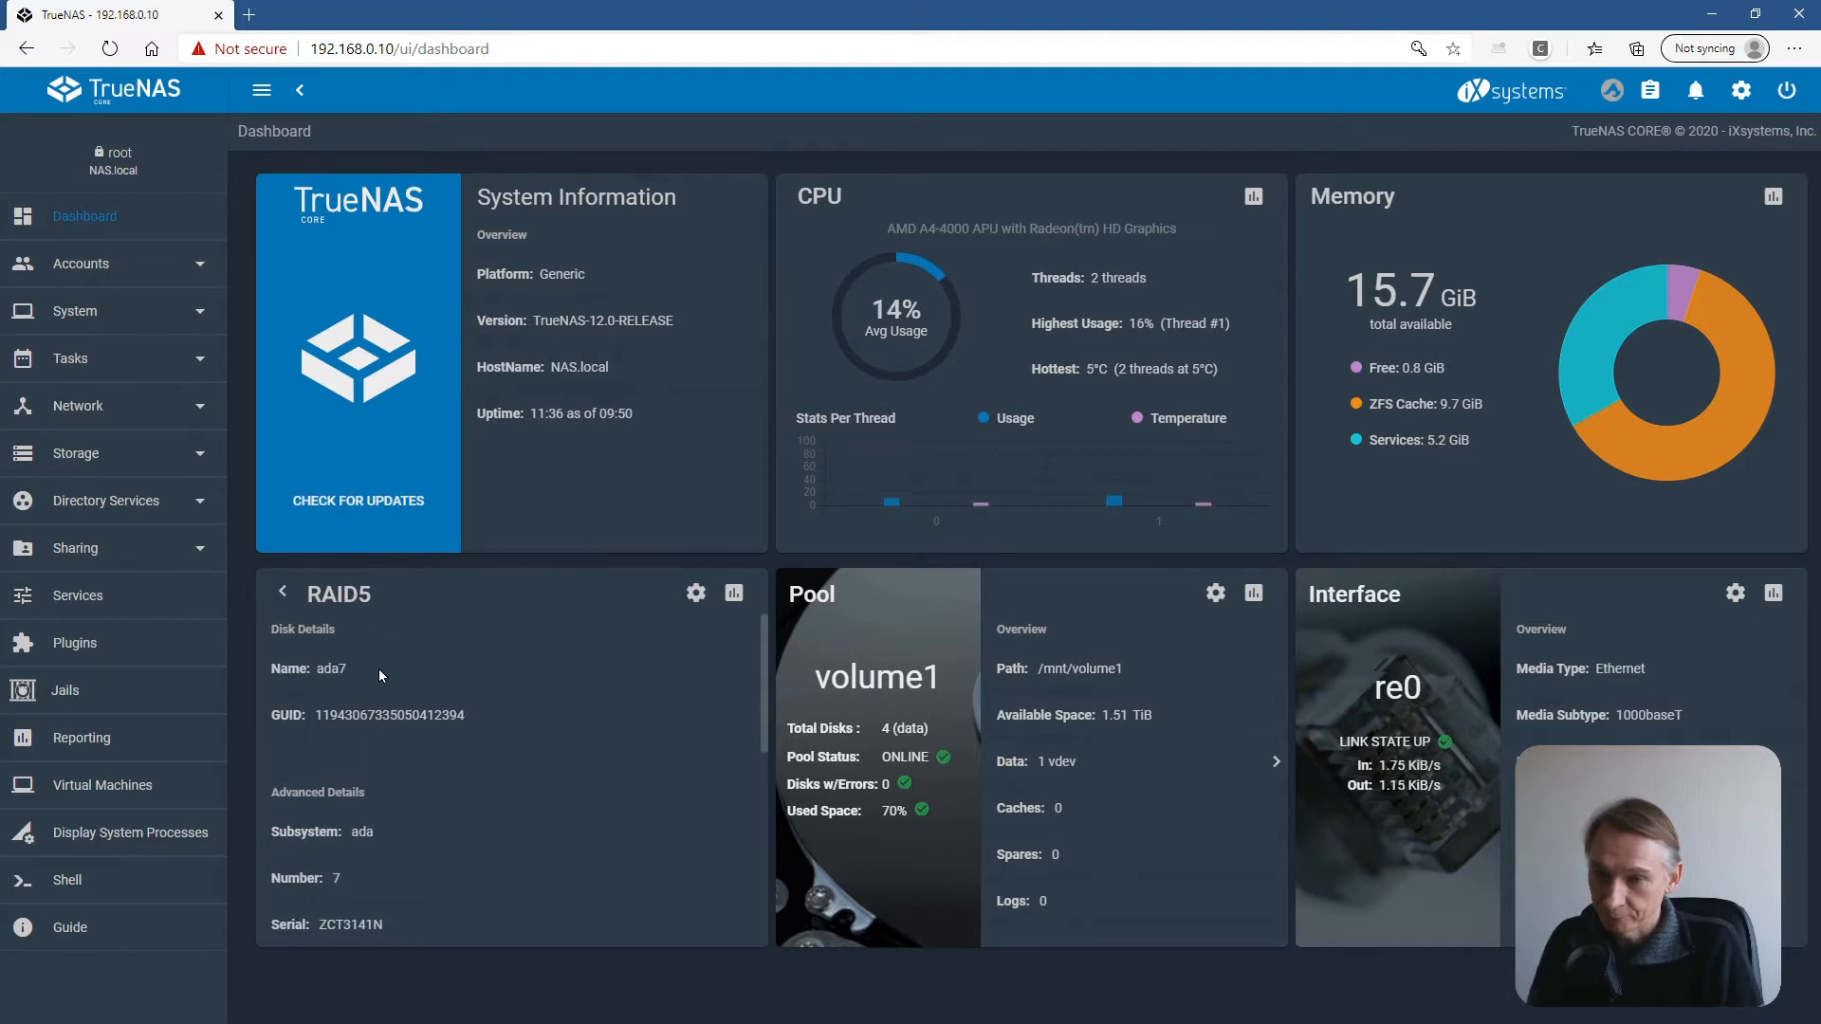
scroll(385, 670, "down", 1)
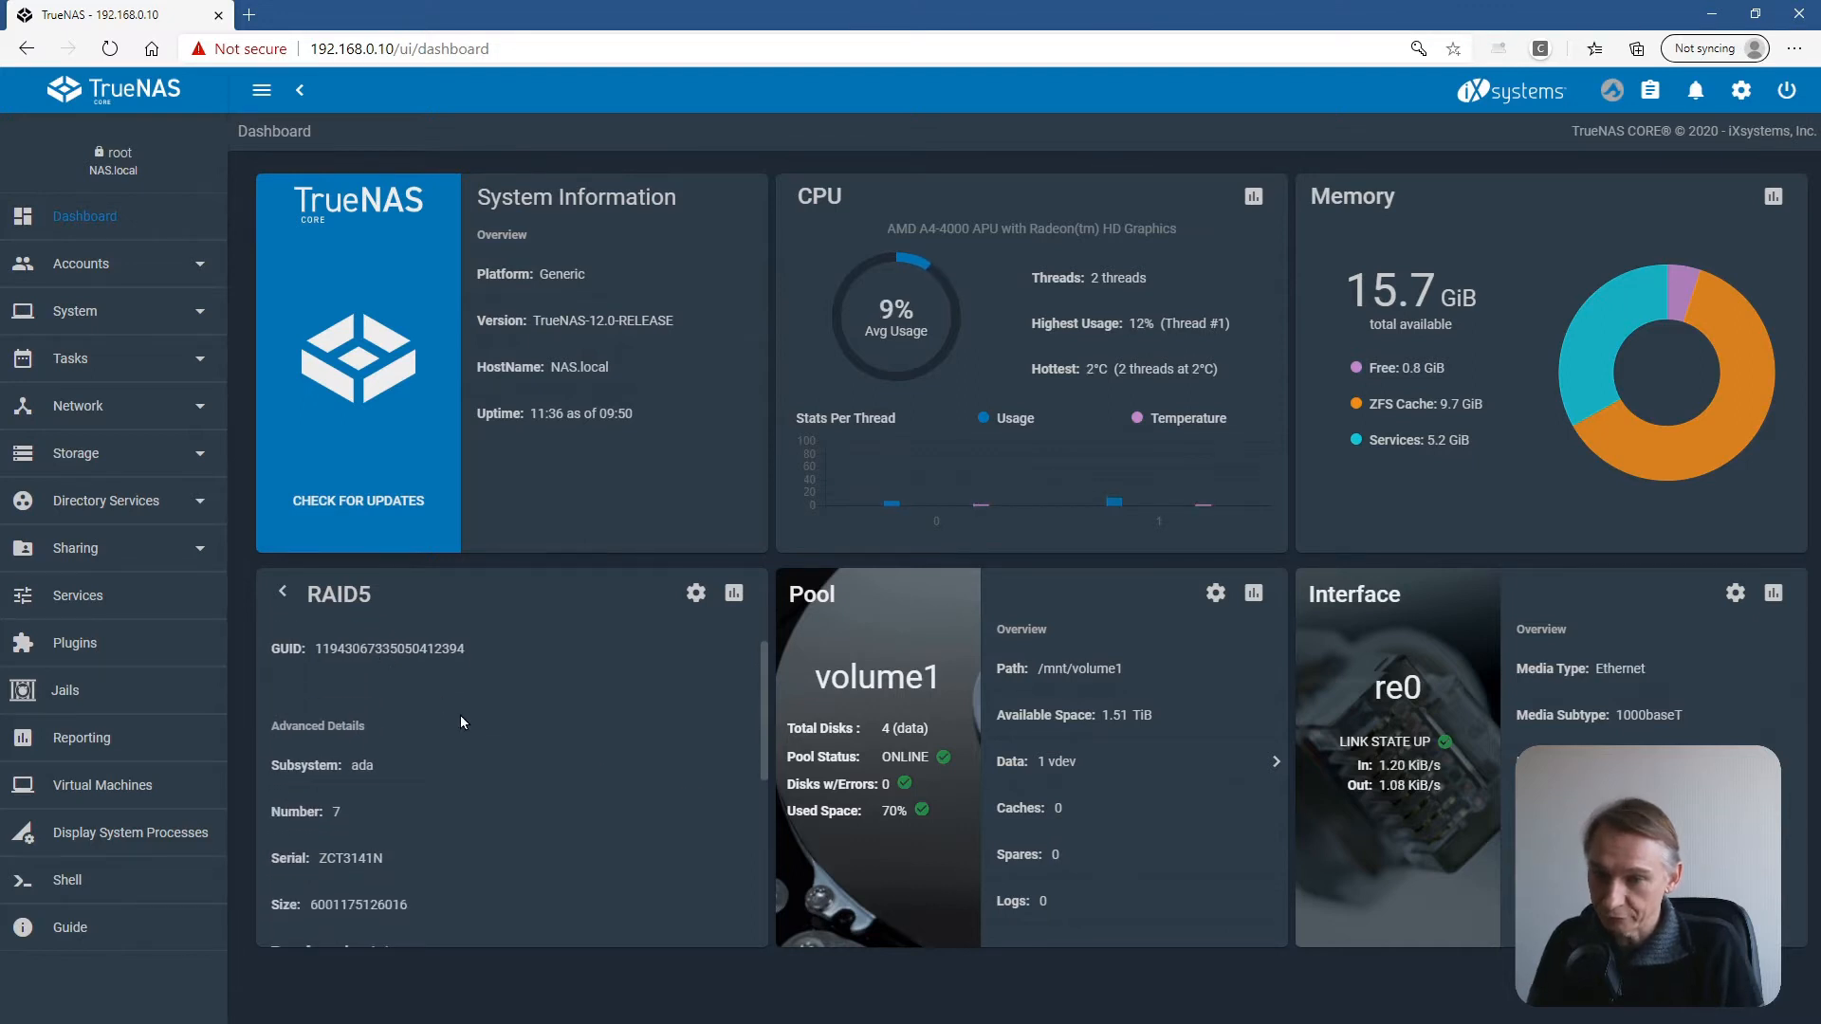
scroll(459, 714, "down", 3)
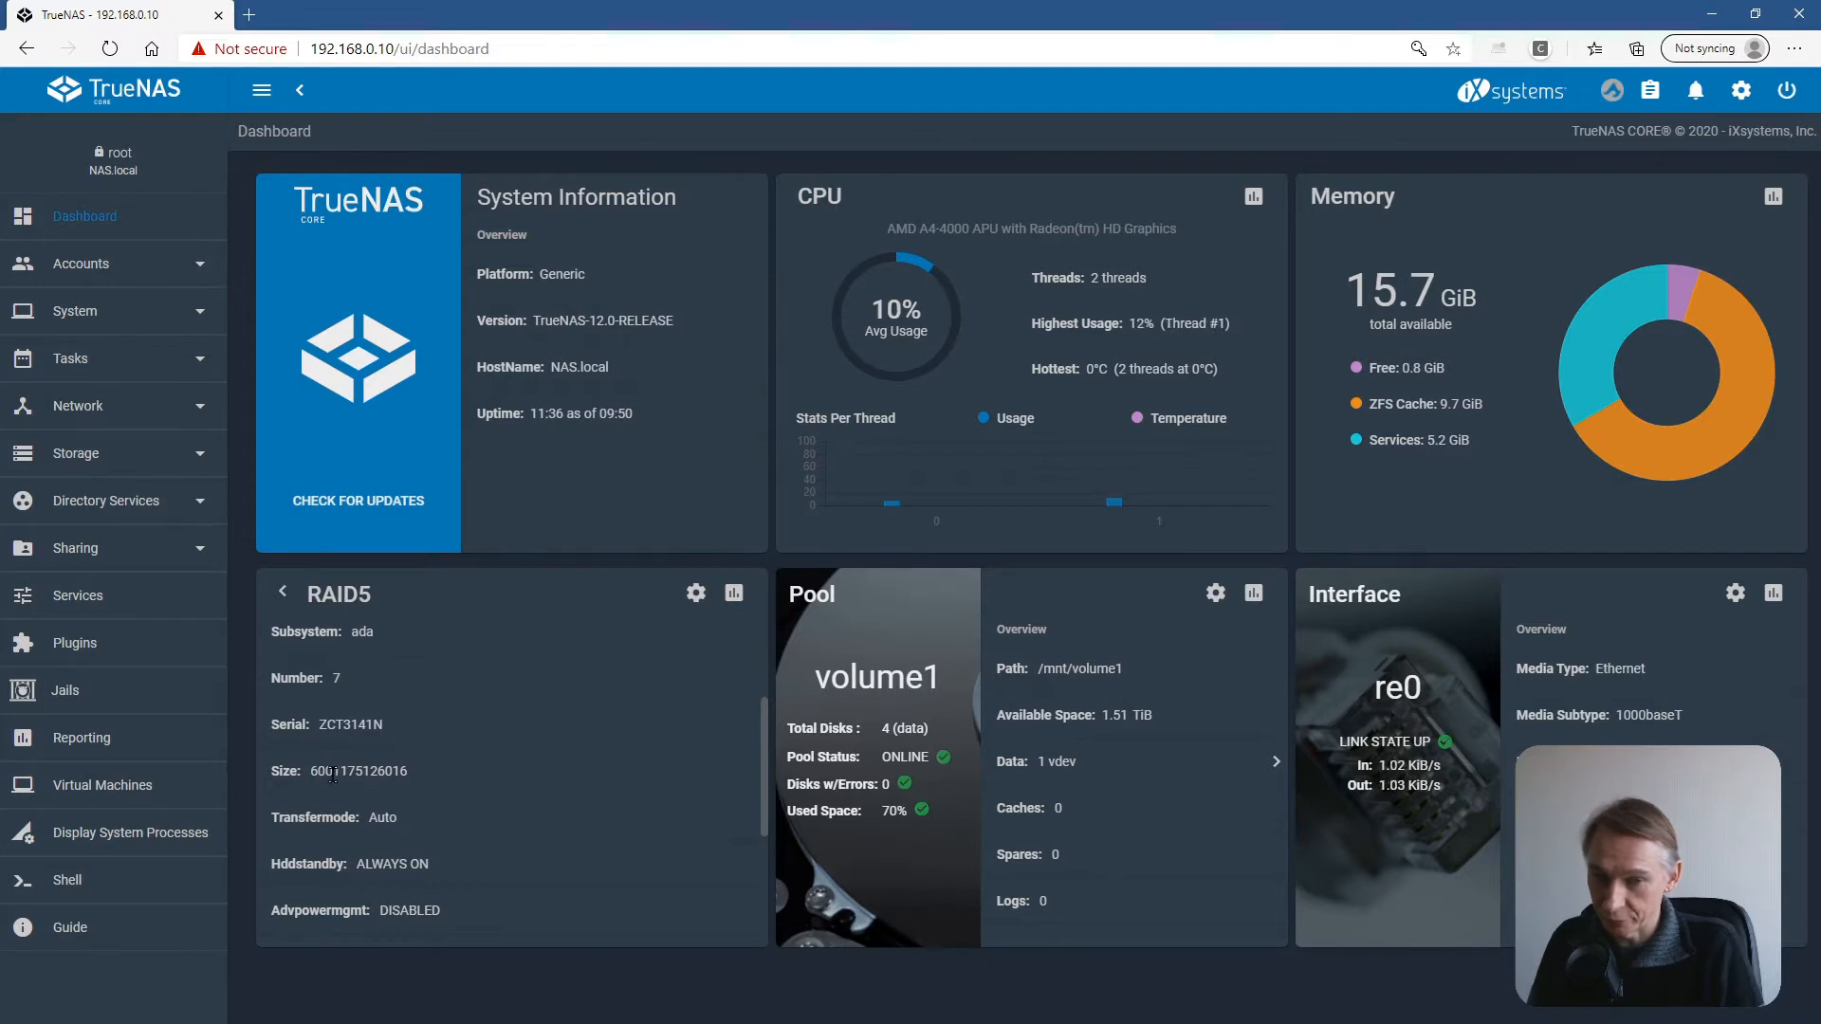
left_click_drag(312, 777, 316, 775)
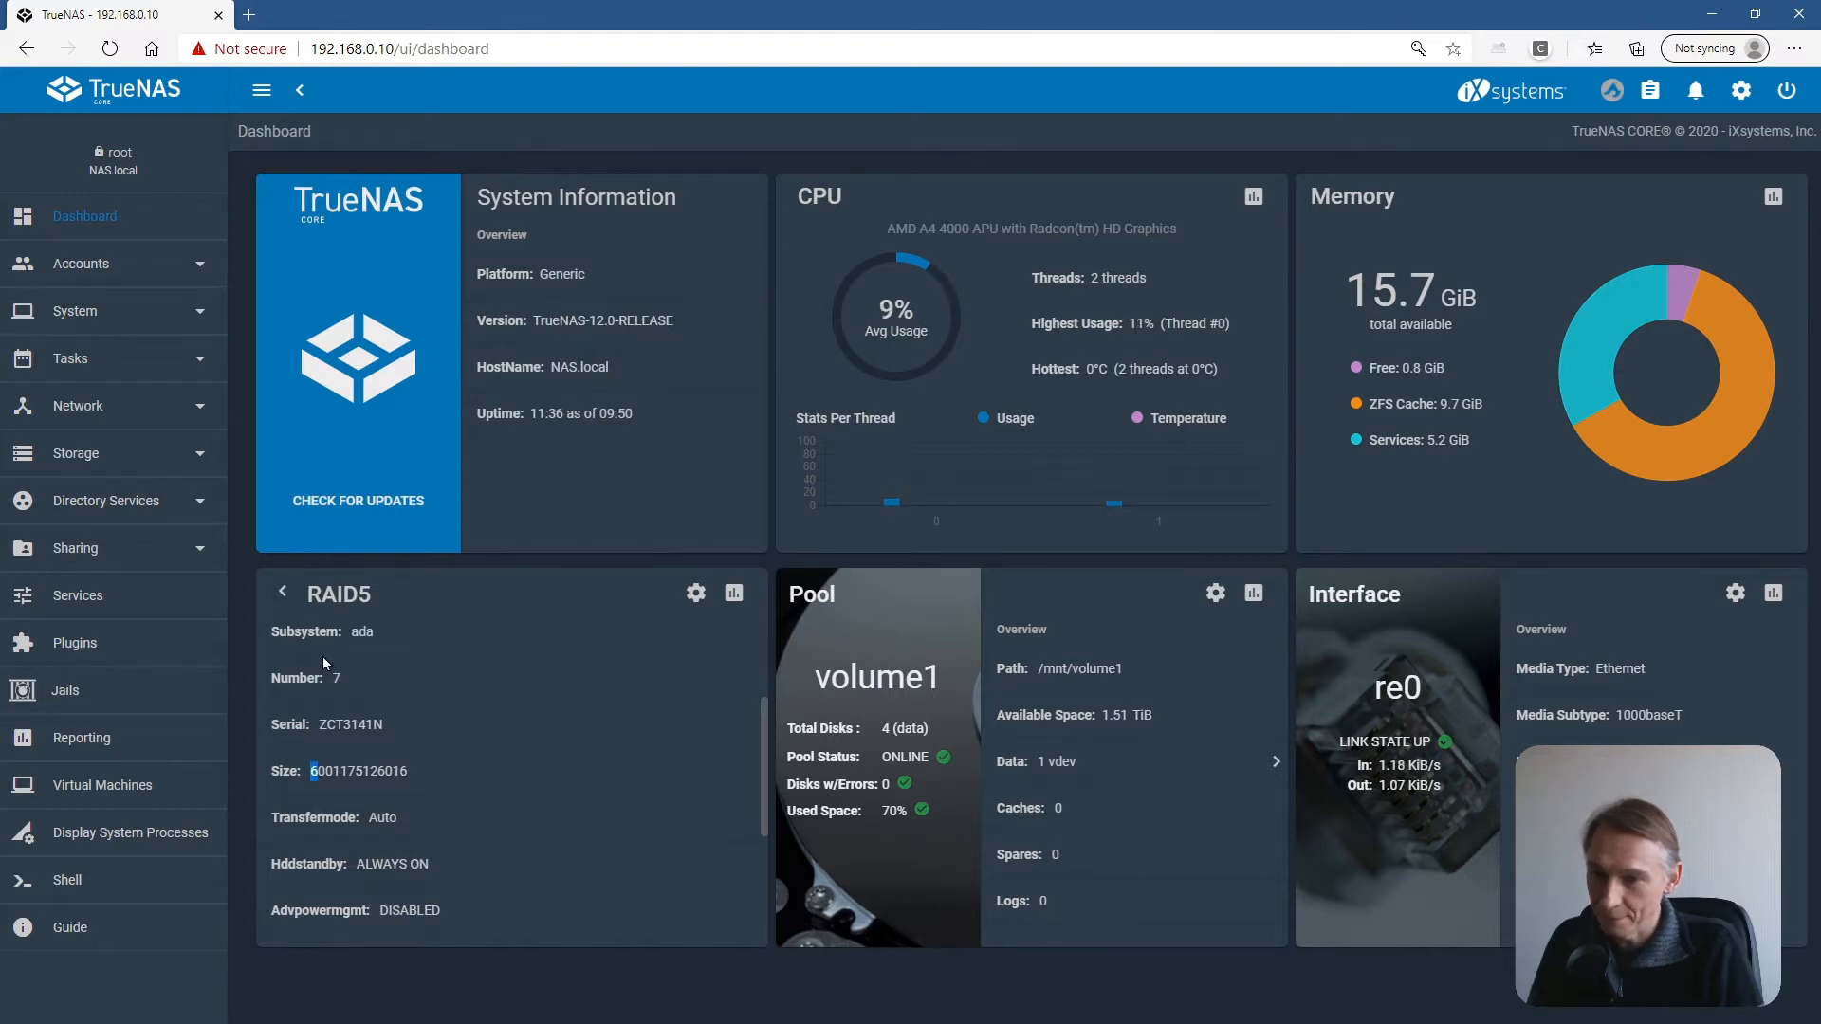
left_click(282, 595)
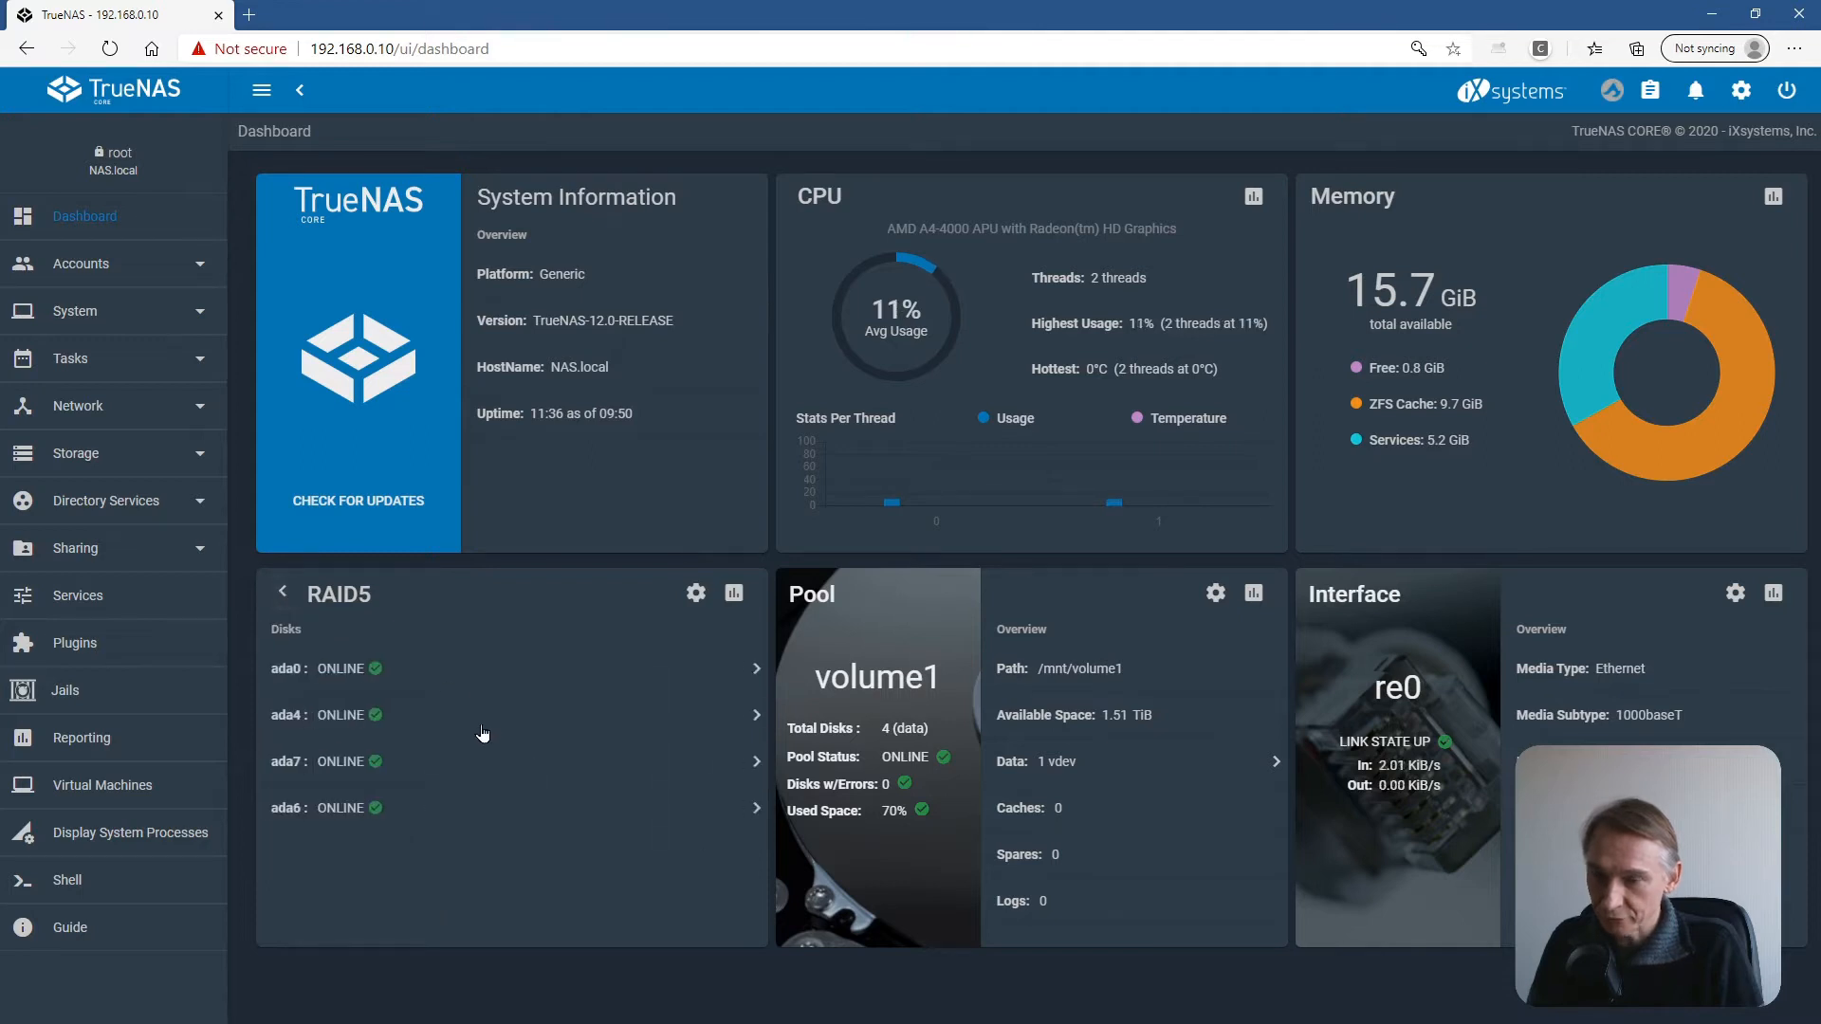
Look up disk ada6's serial number in its details and open the RAID5 pool's status page.
left_click(350, 816)
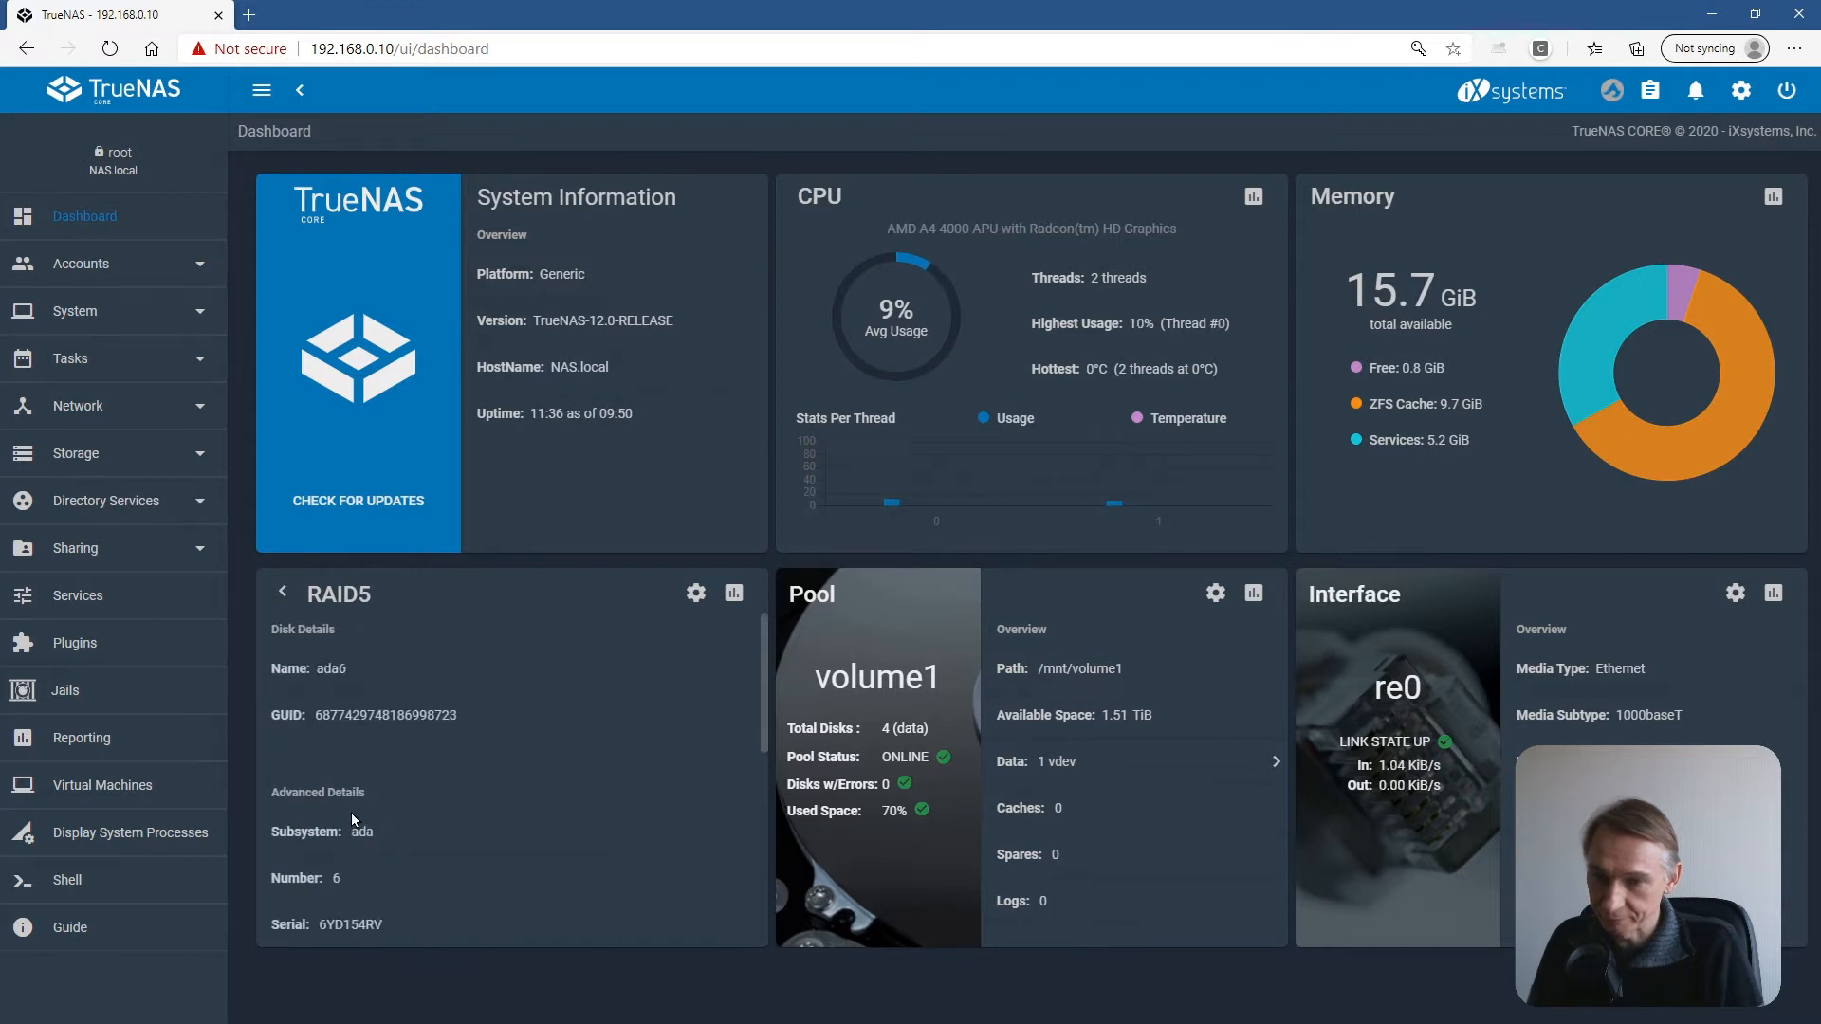
scroll(384, 684, "down", 4)
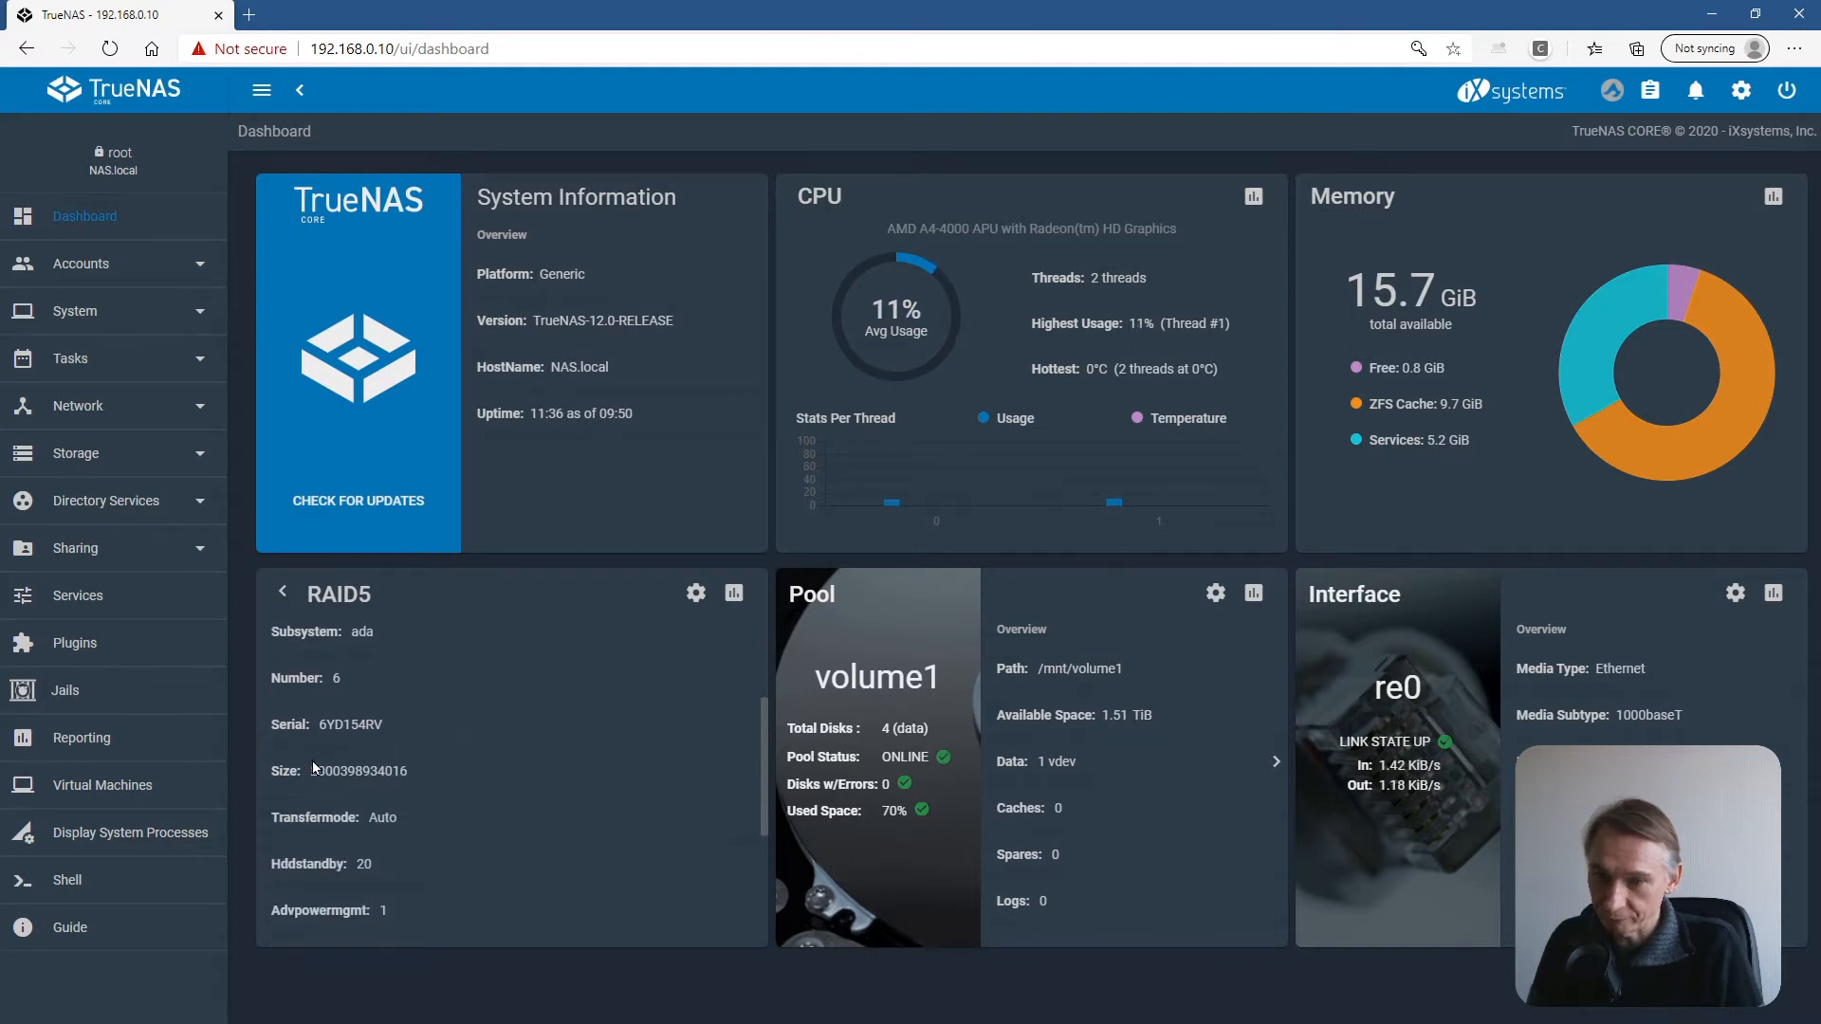
left_click_drag(319, 726, 348, 731)
double_click(347, 726)
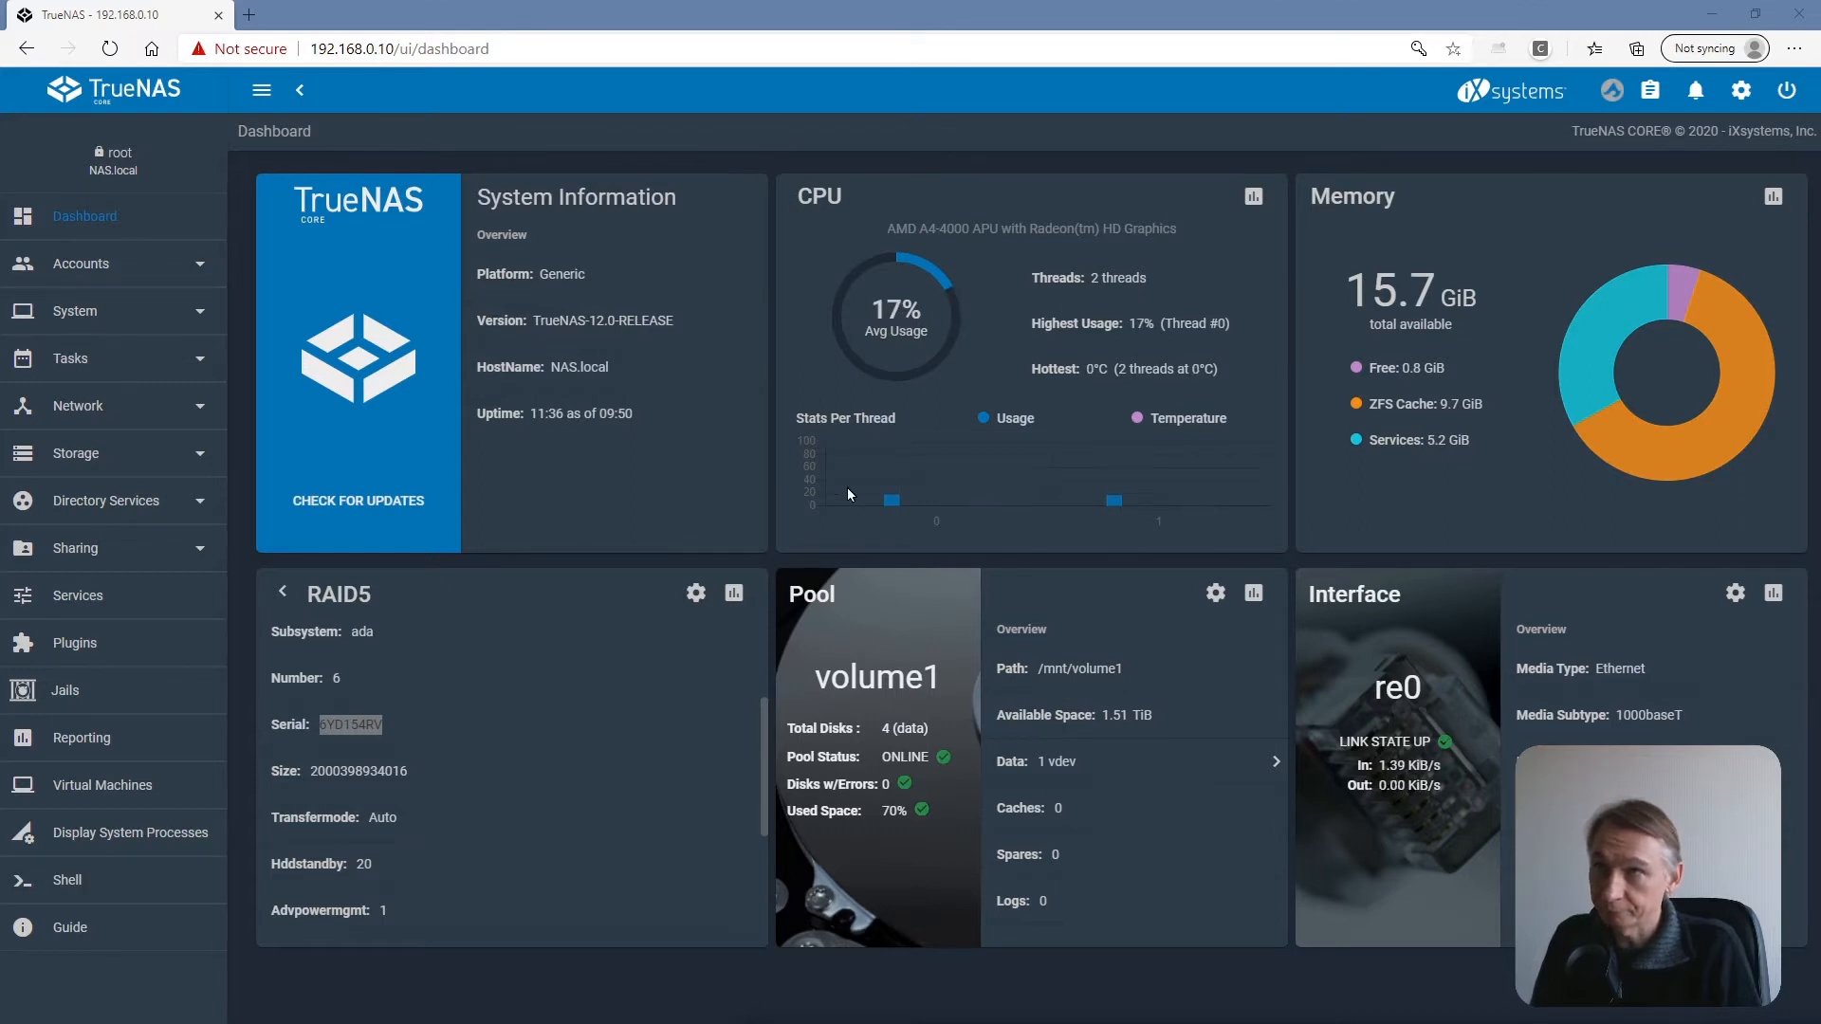
left_click(697, 598)
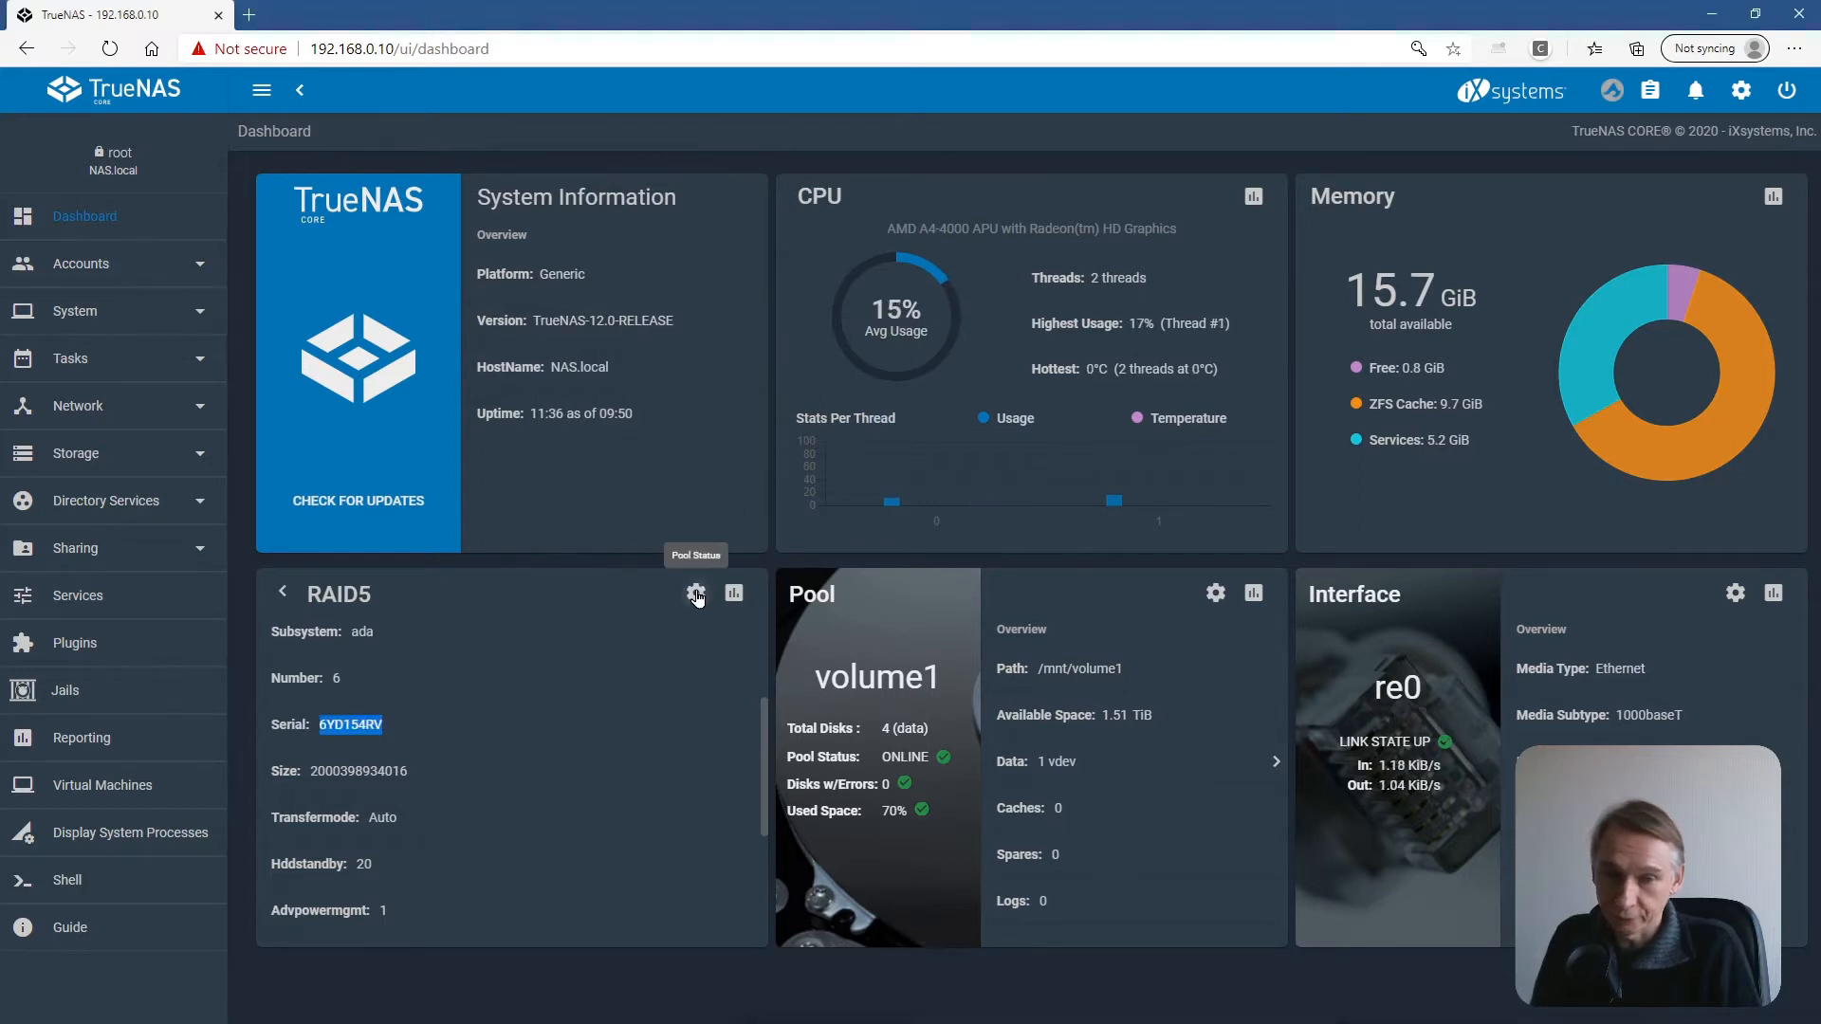
left_click(697, 595)
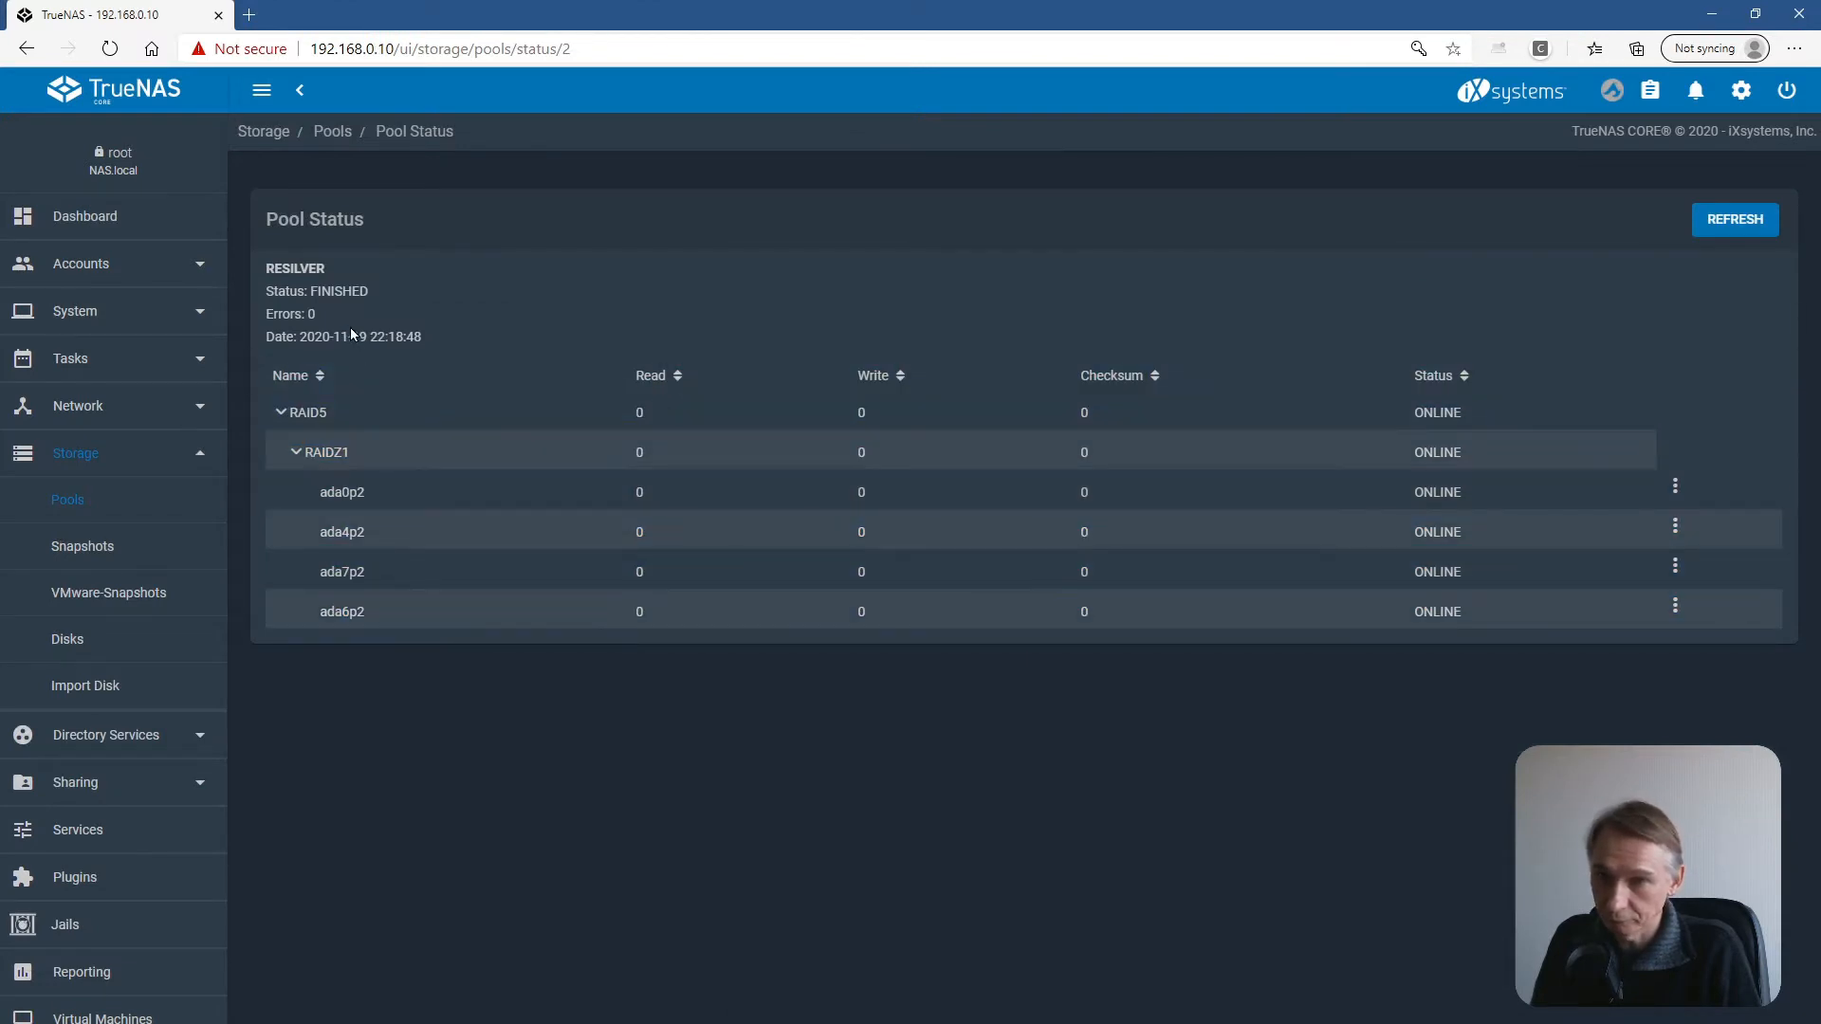
Run a confirmed scrub on the RAID5 pool from the storage pools page and dismiss the completion notice.
left_click(66, 457)
left_click(66, 459)
left_click(67, 499)
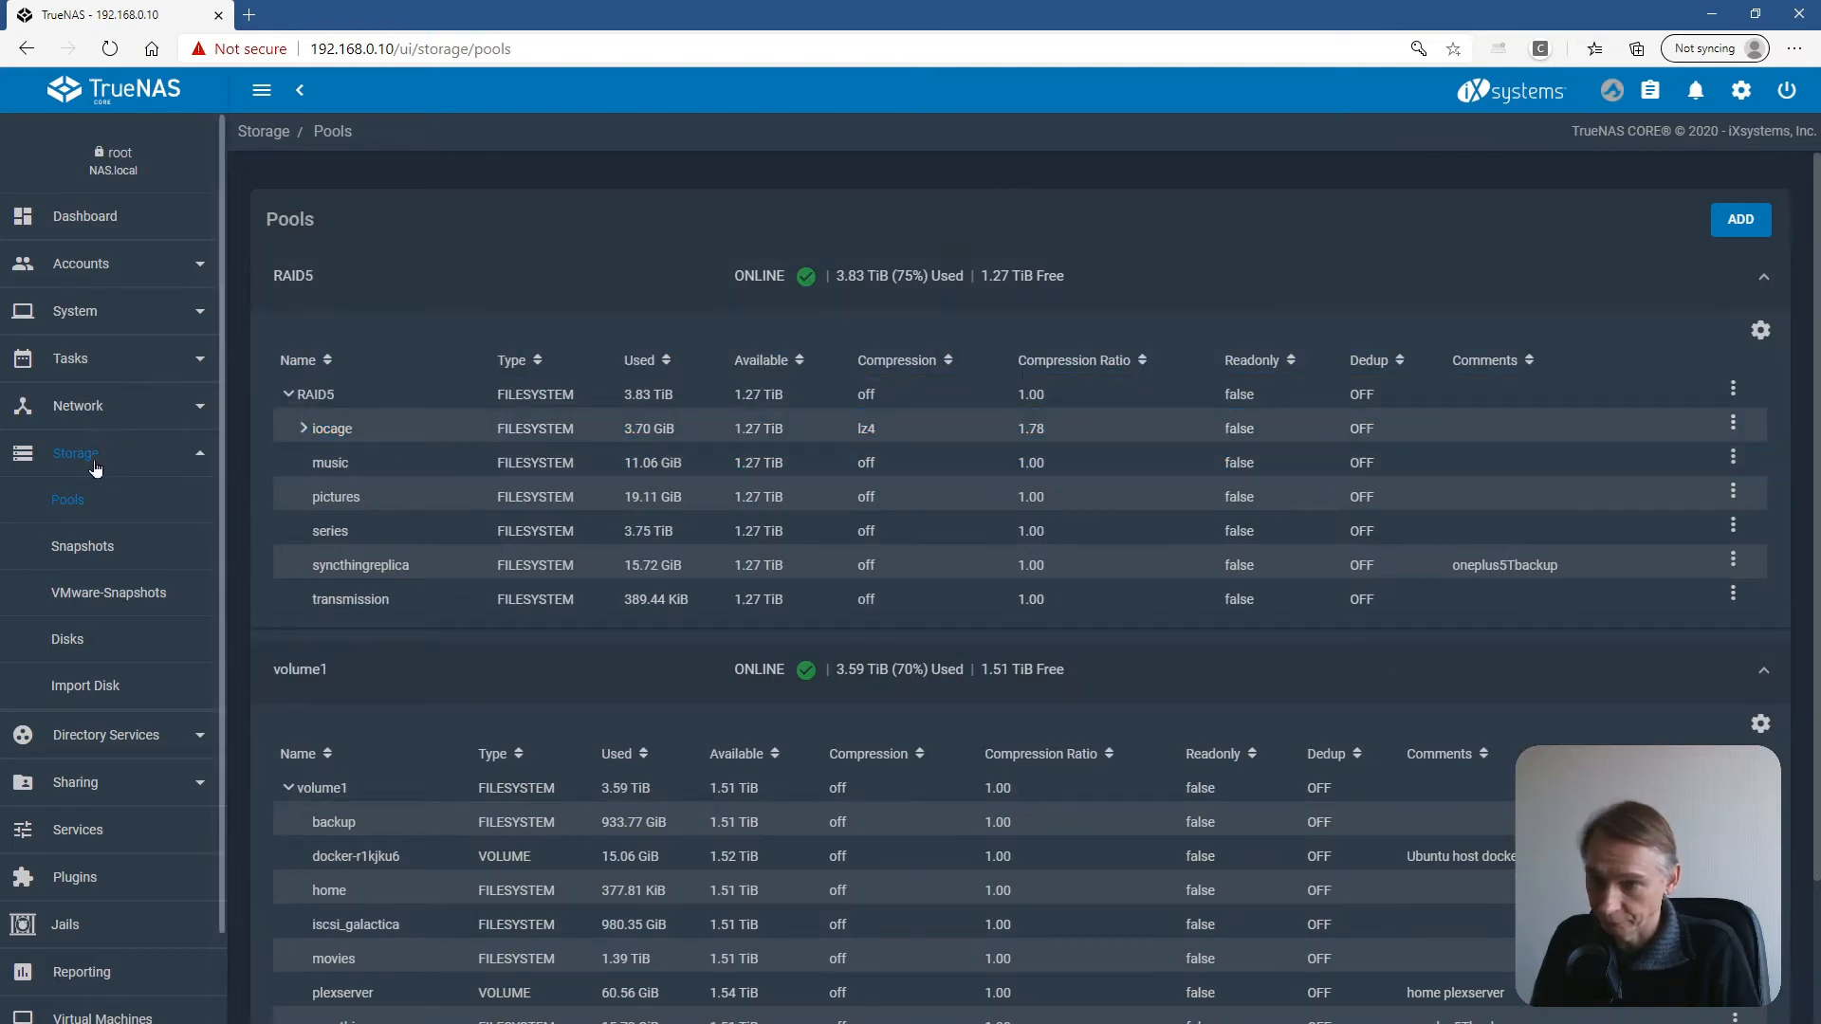
left_click(1761, 332)
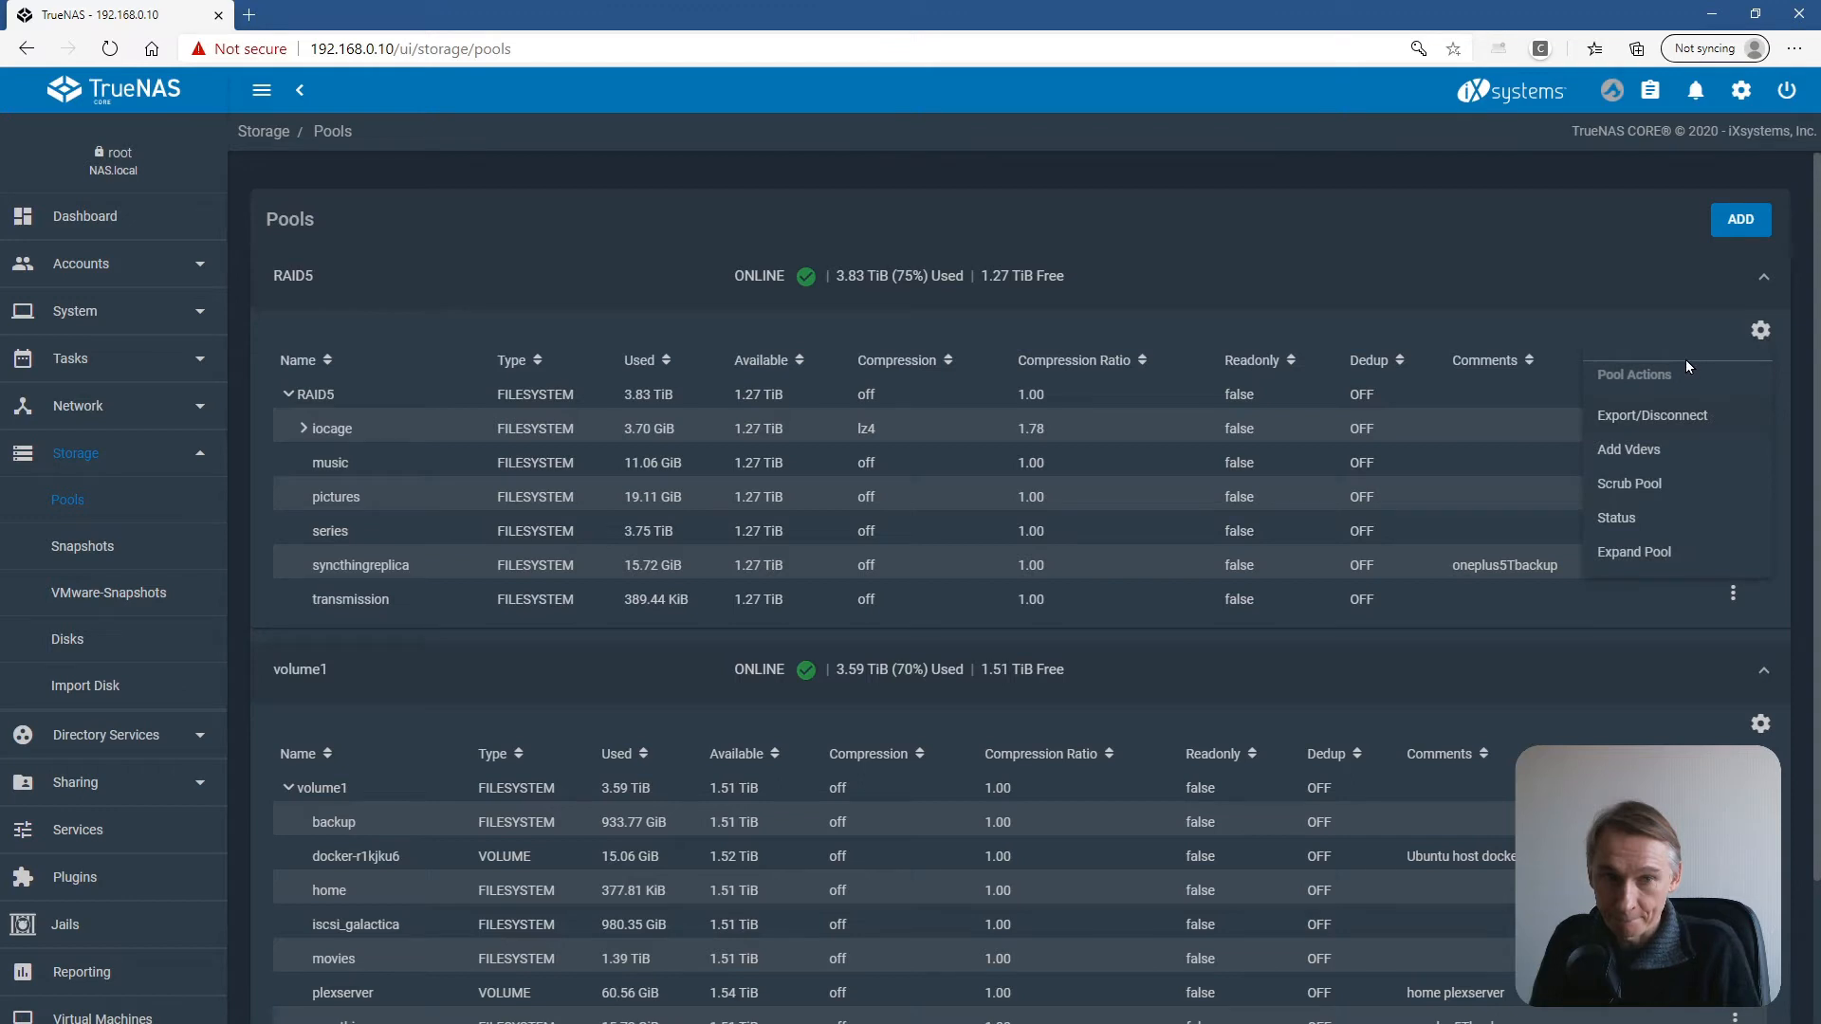
left_click(1632, 488)
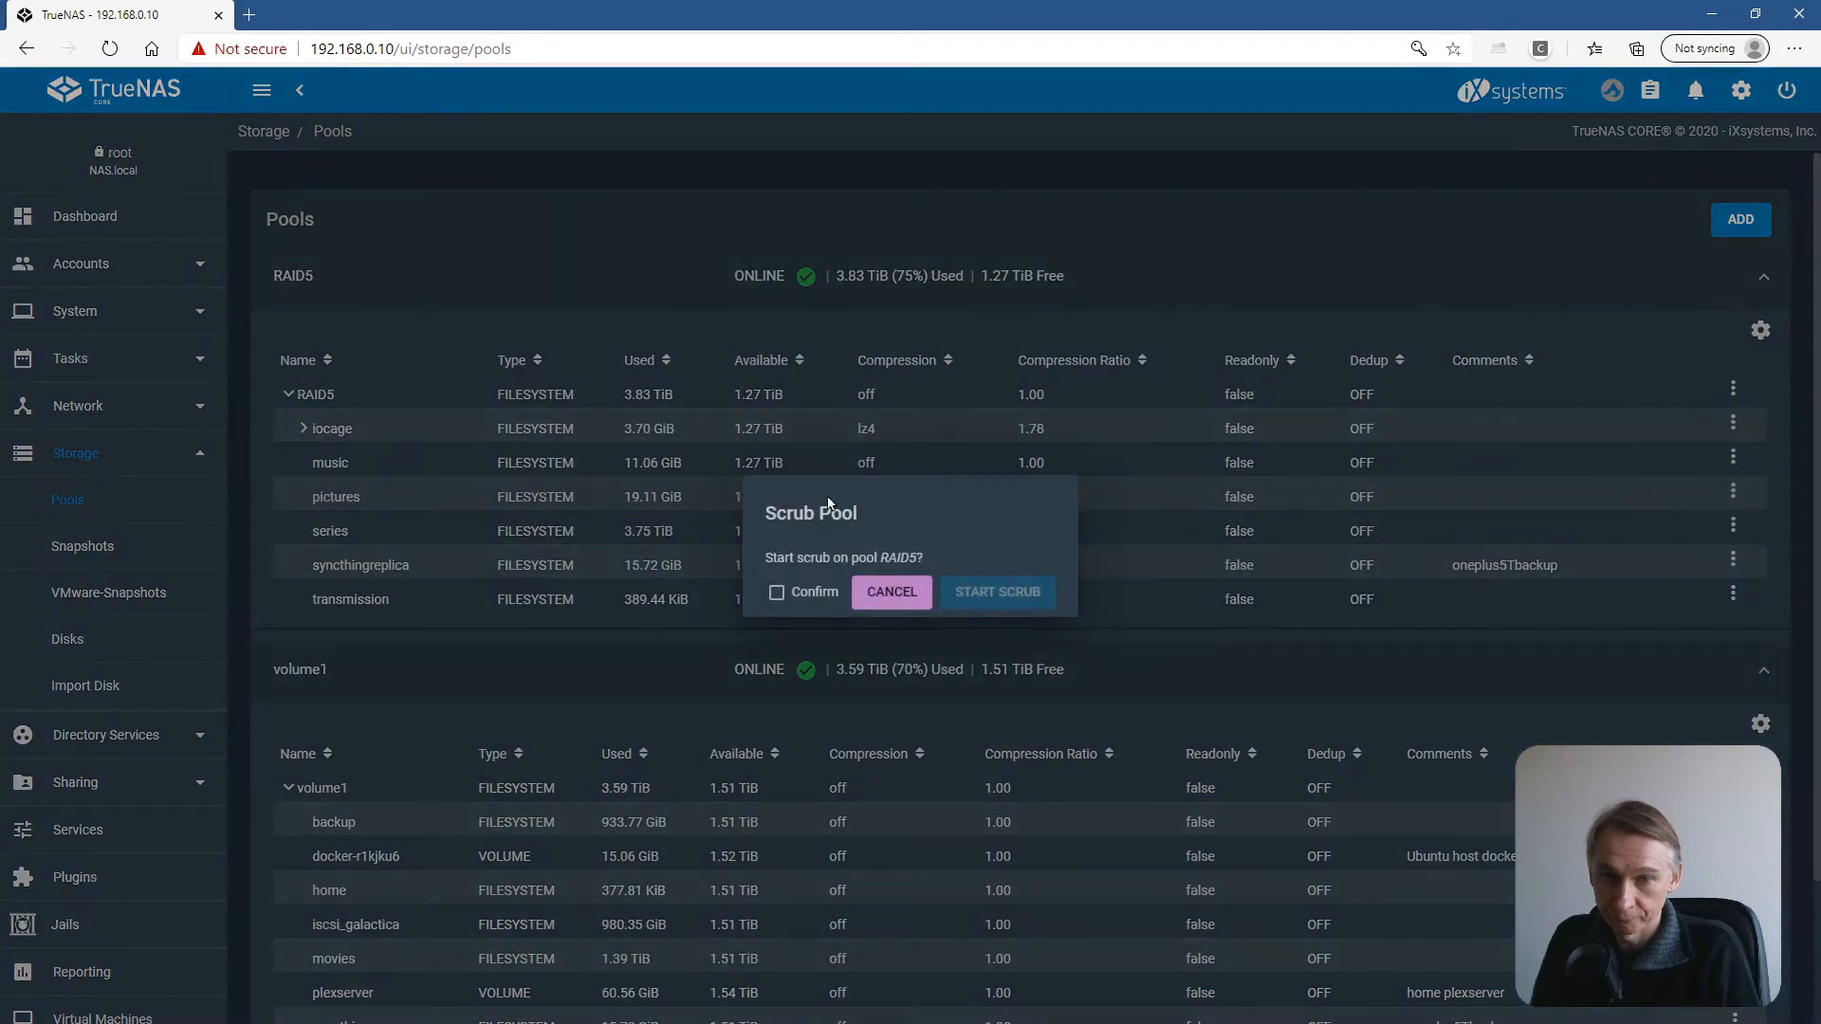
left_click(773, 594)
left_click(996, 594)
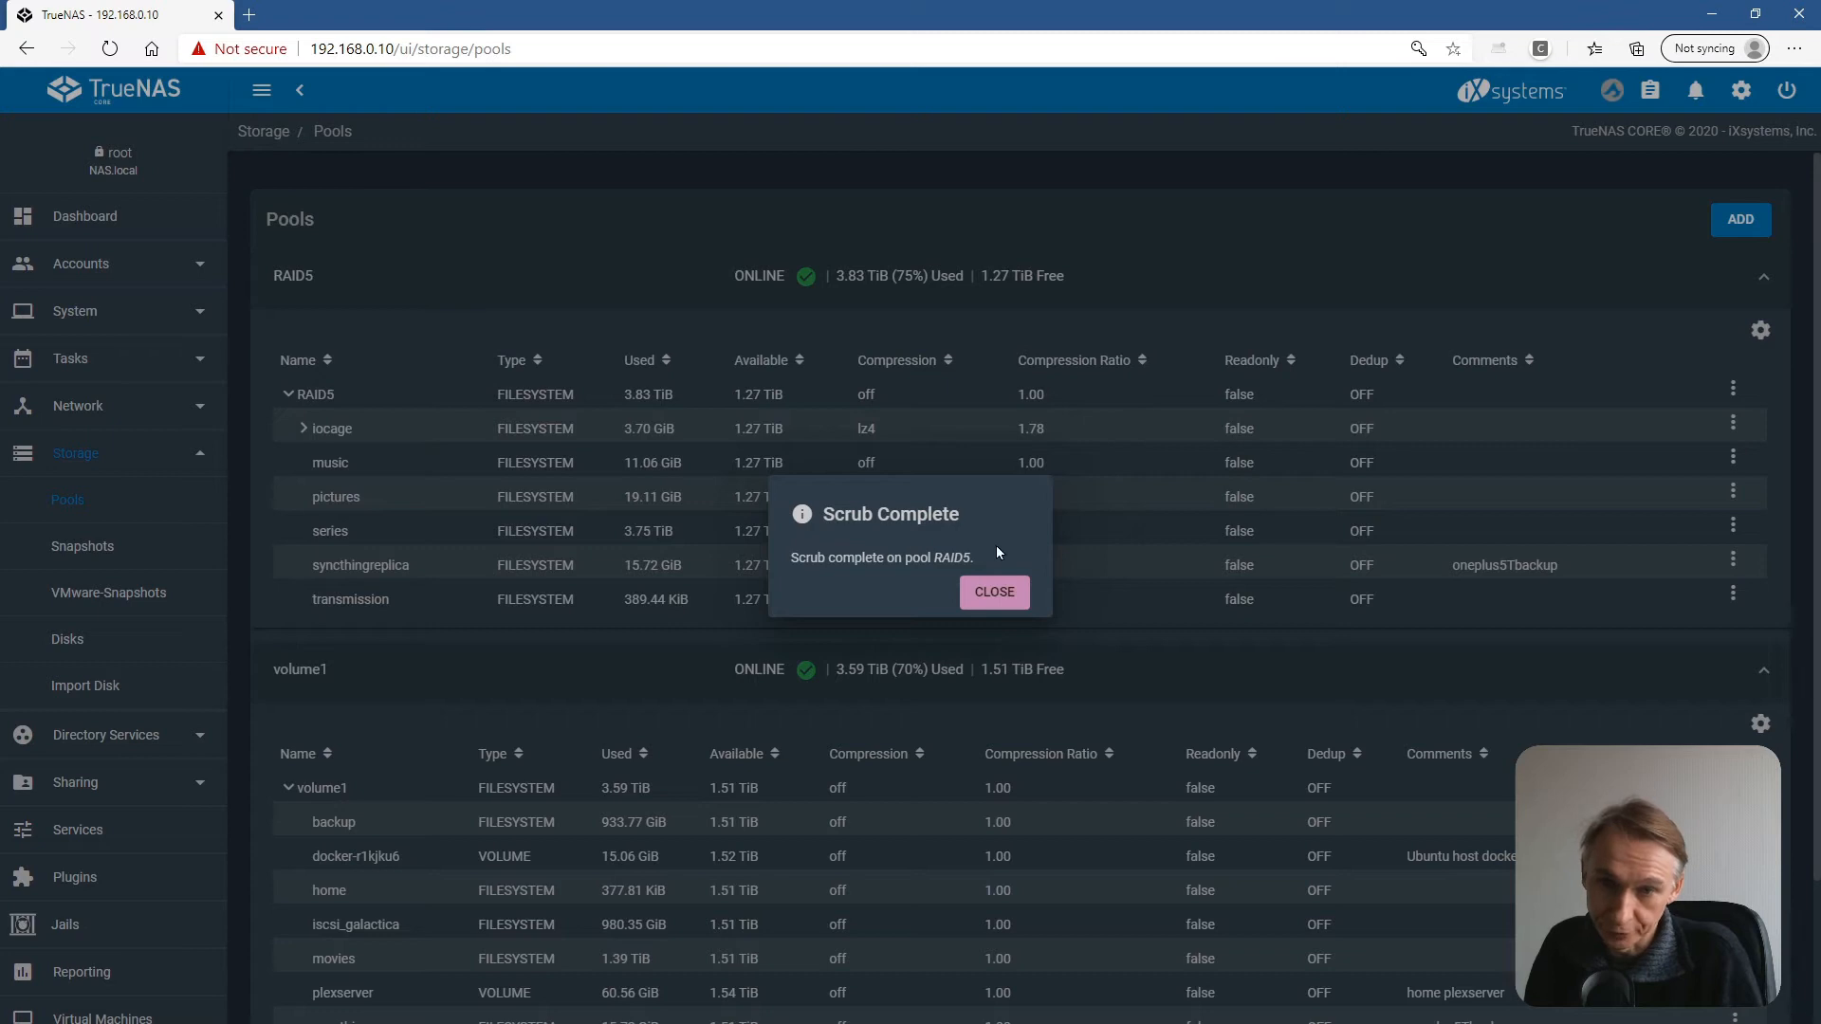
left_click(1009, 598)
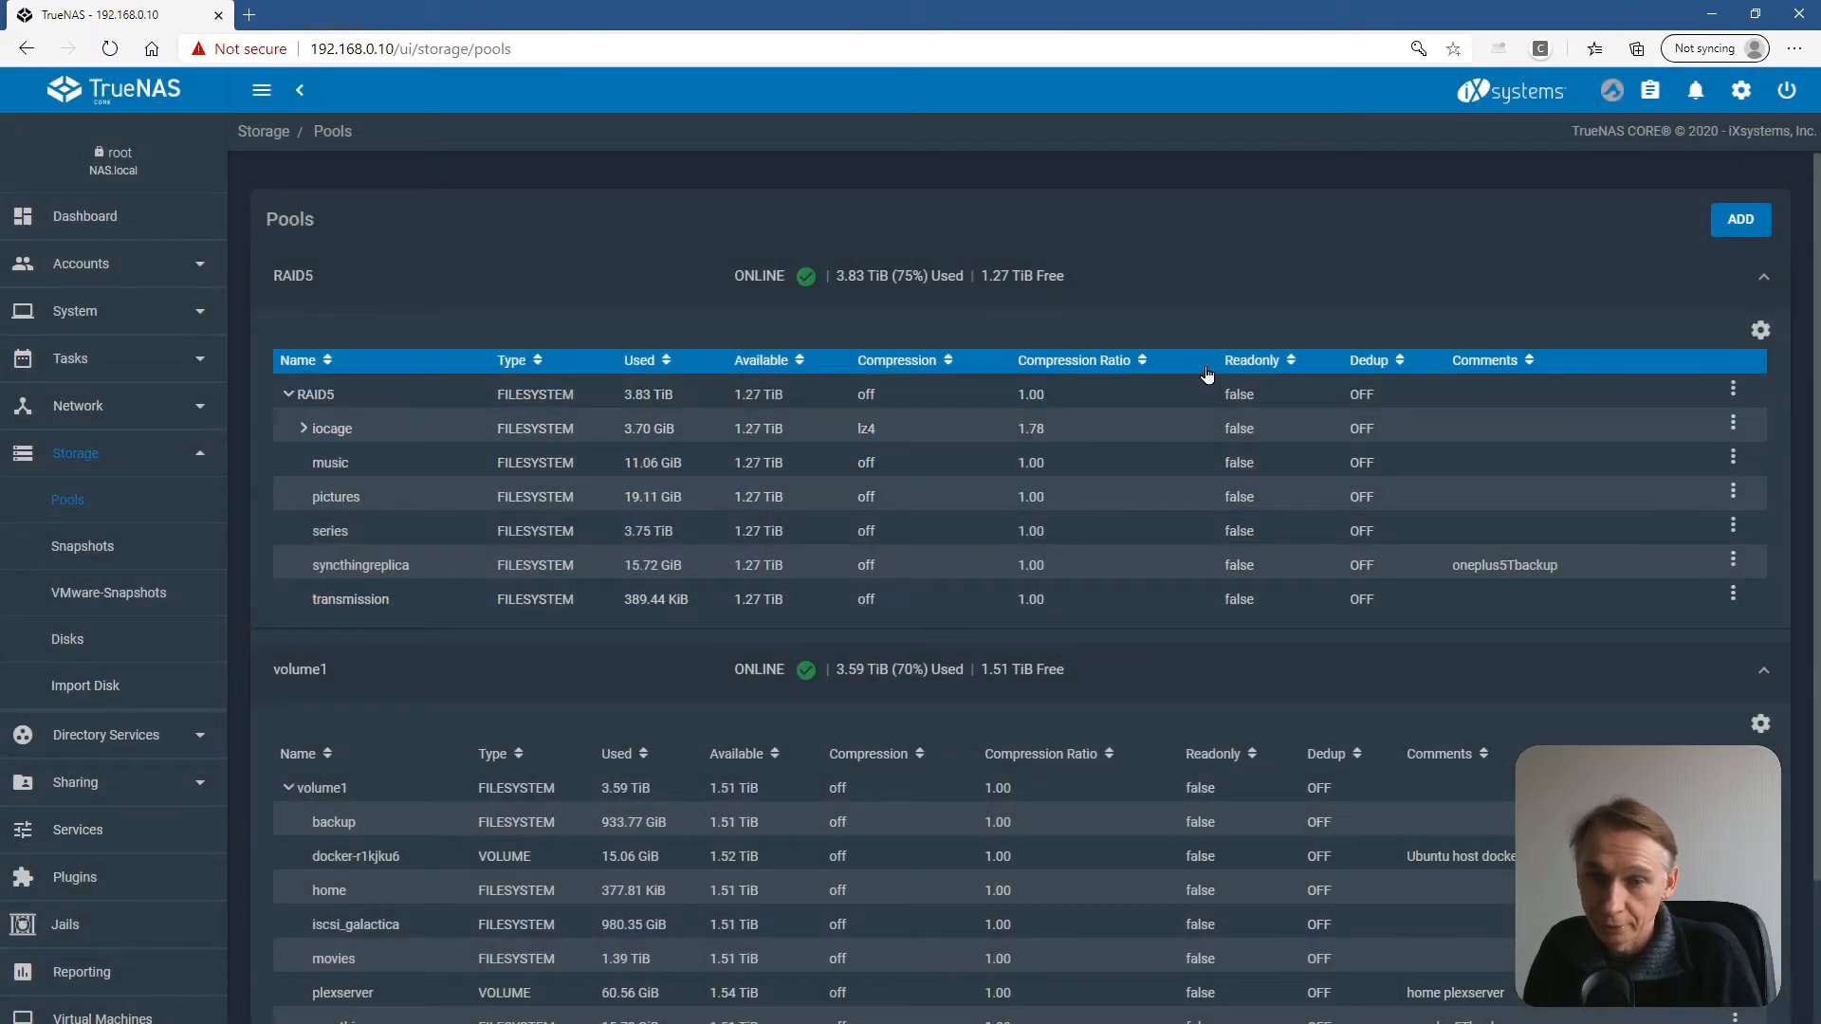
Review the scrub status of the RAID5 pool and the actions available for member disk ada7p2.
left_click(1760, 330)
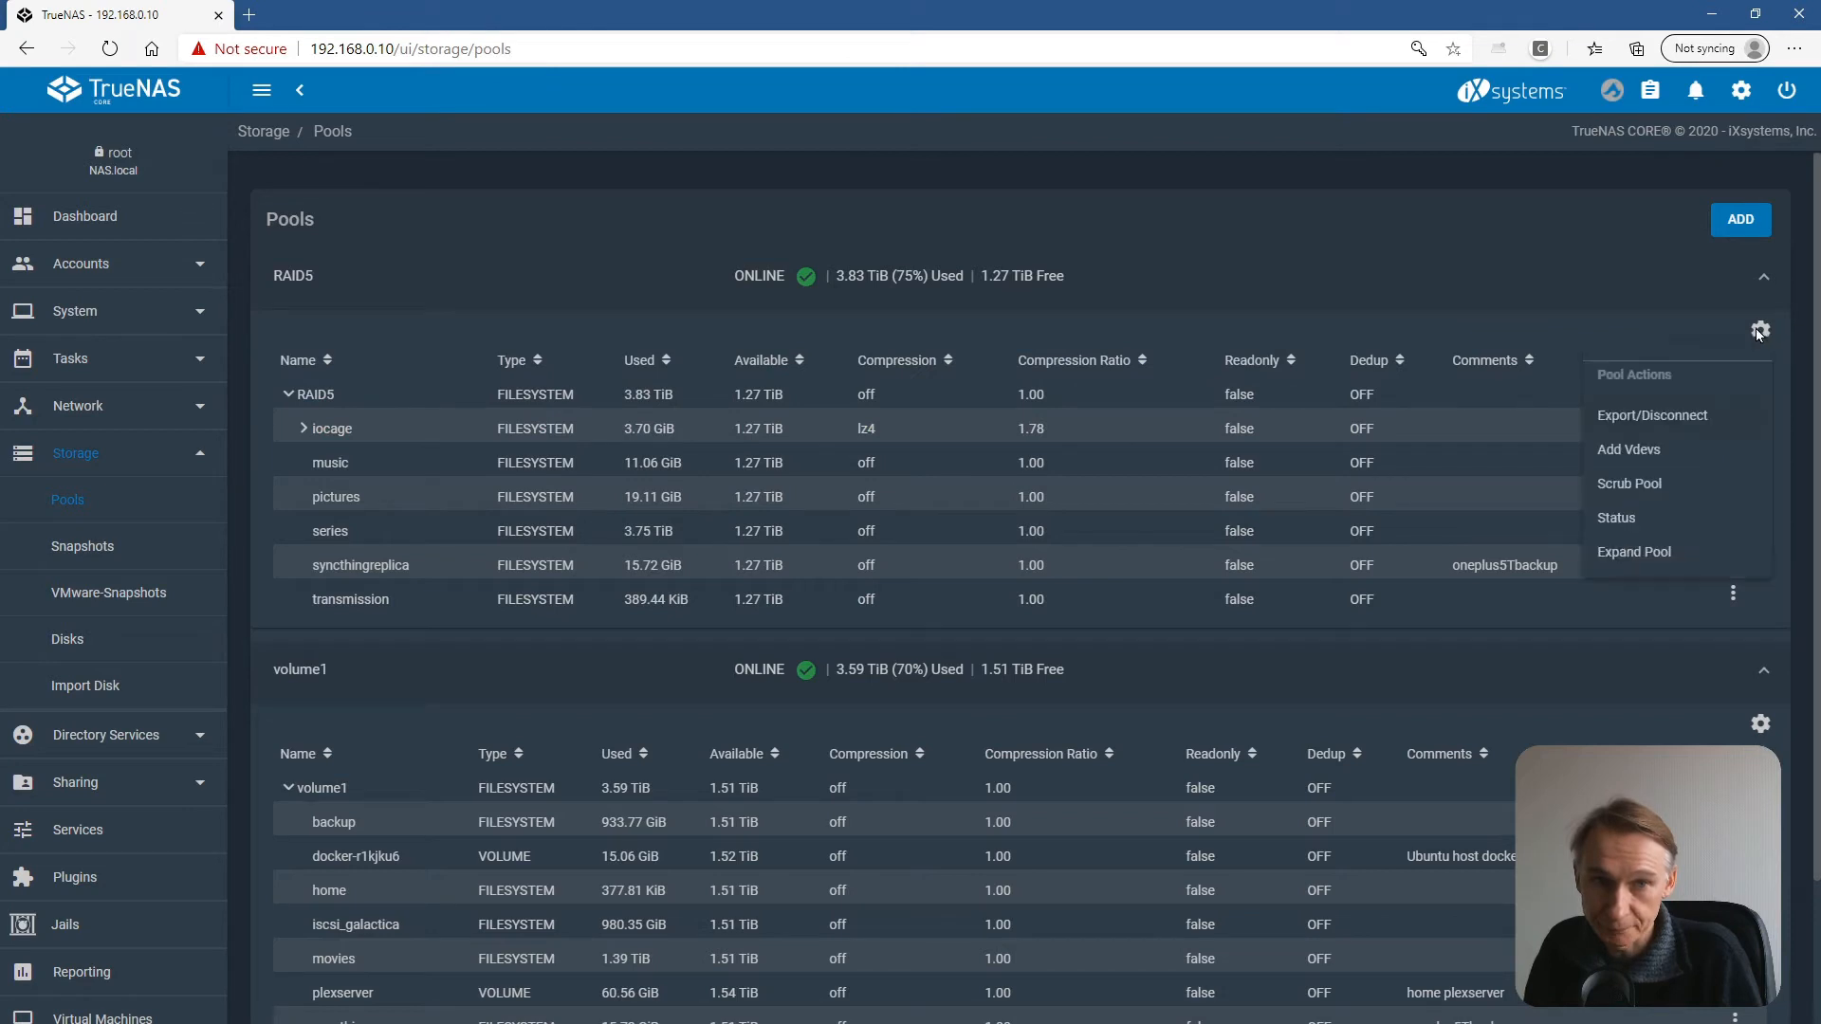
left_click(1618, 520)
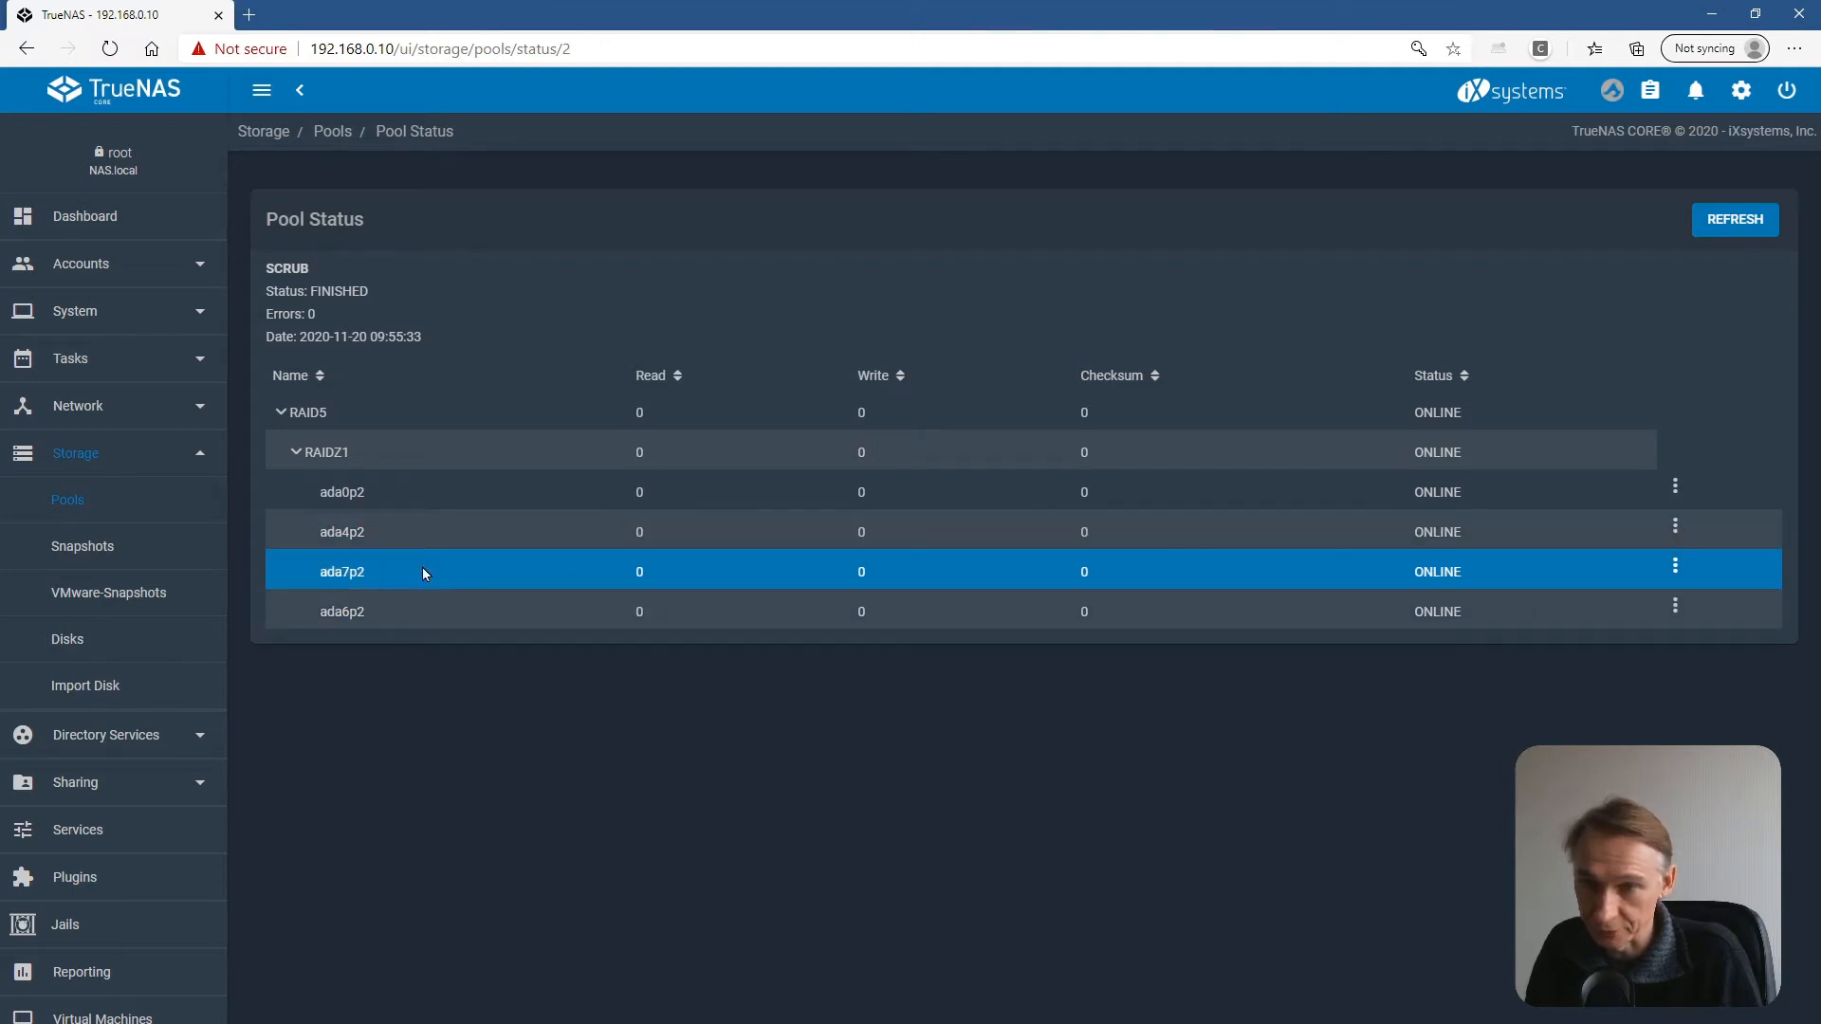
left_click(1675, 569)
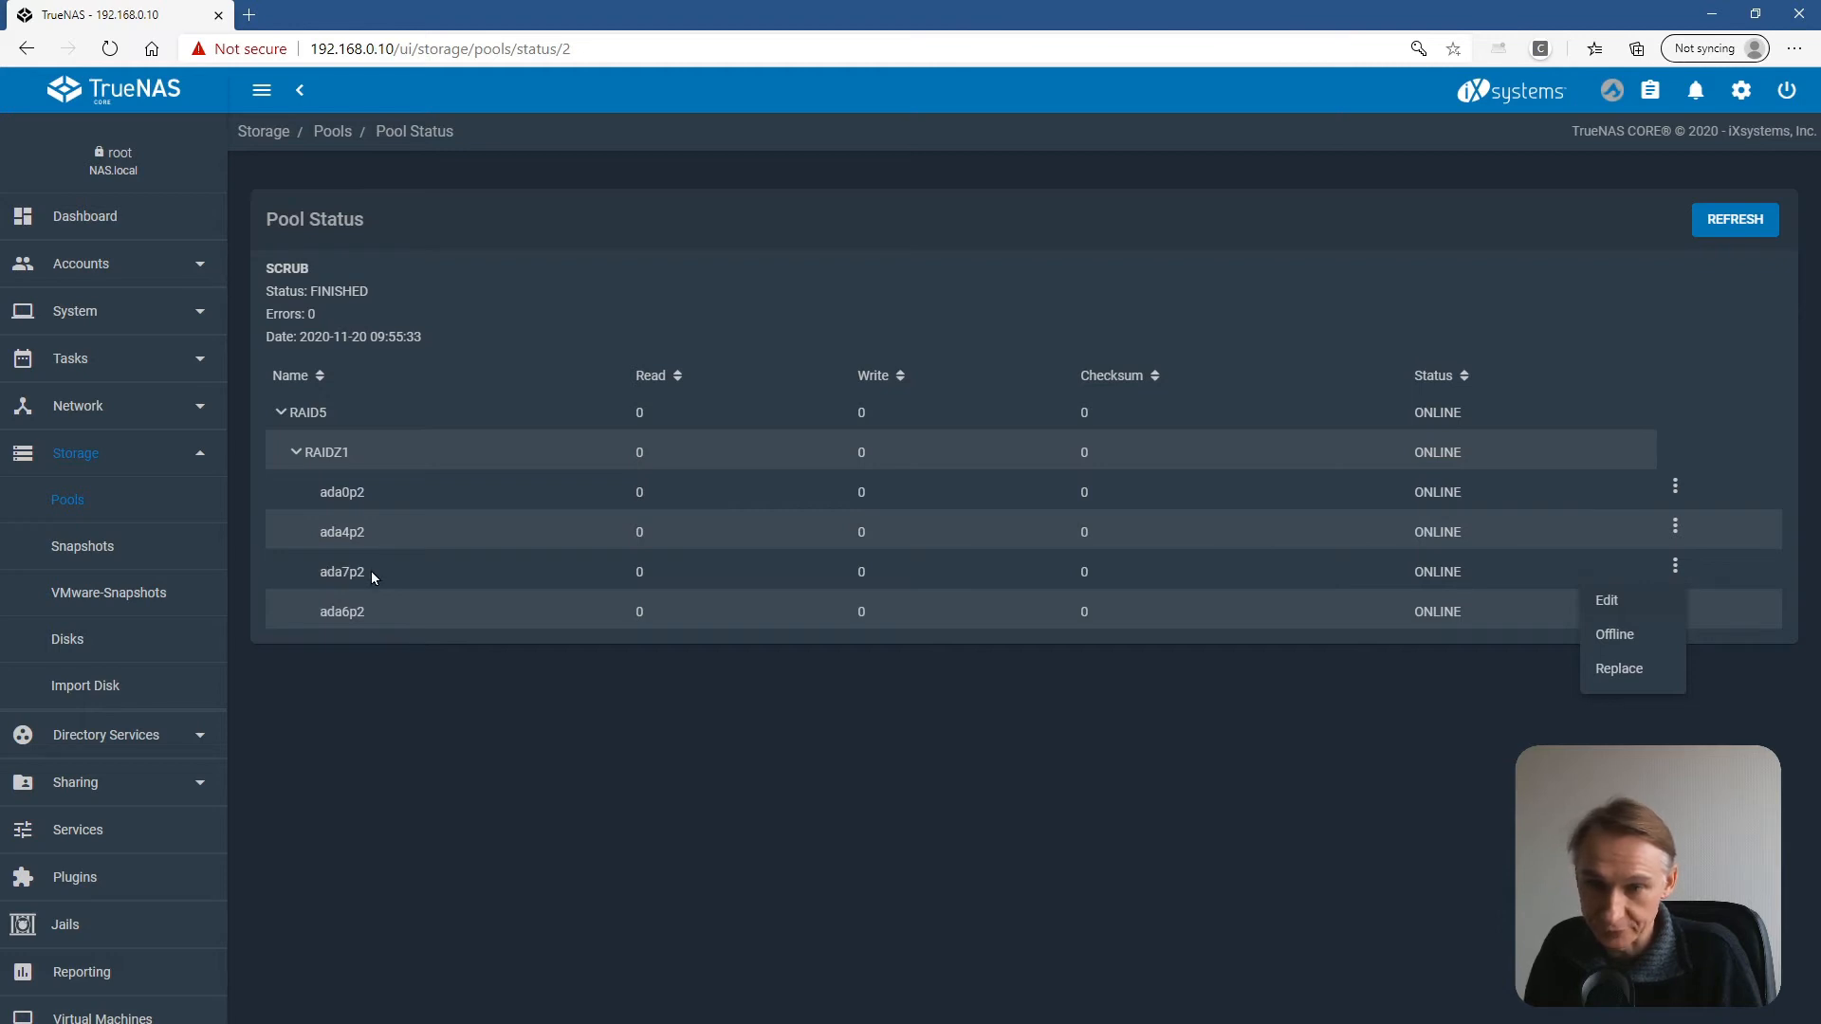
left_click(379, 613)
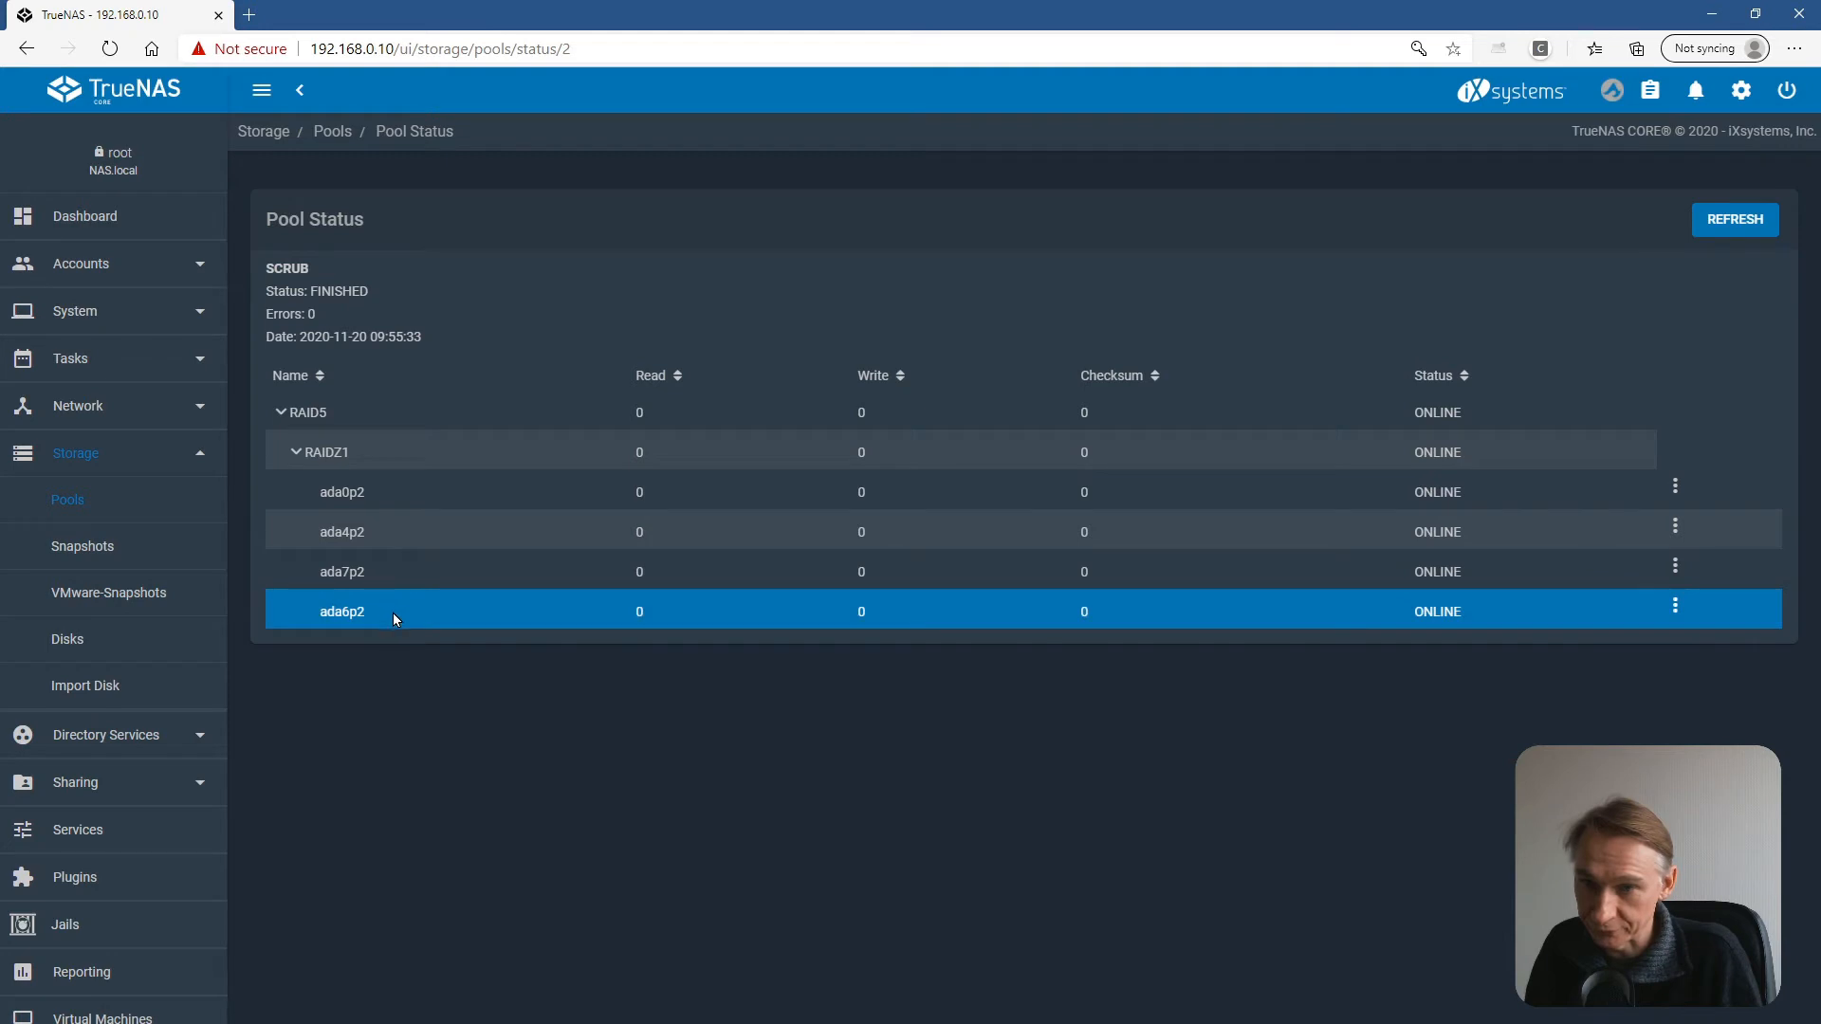
left_click(479, 561)
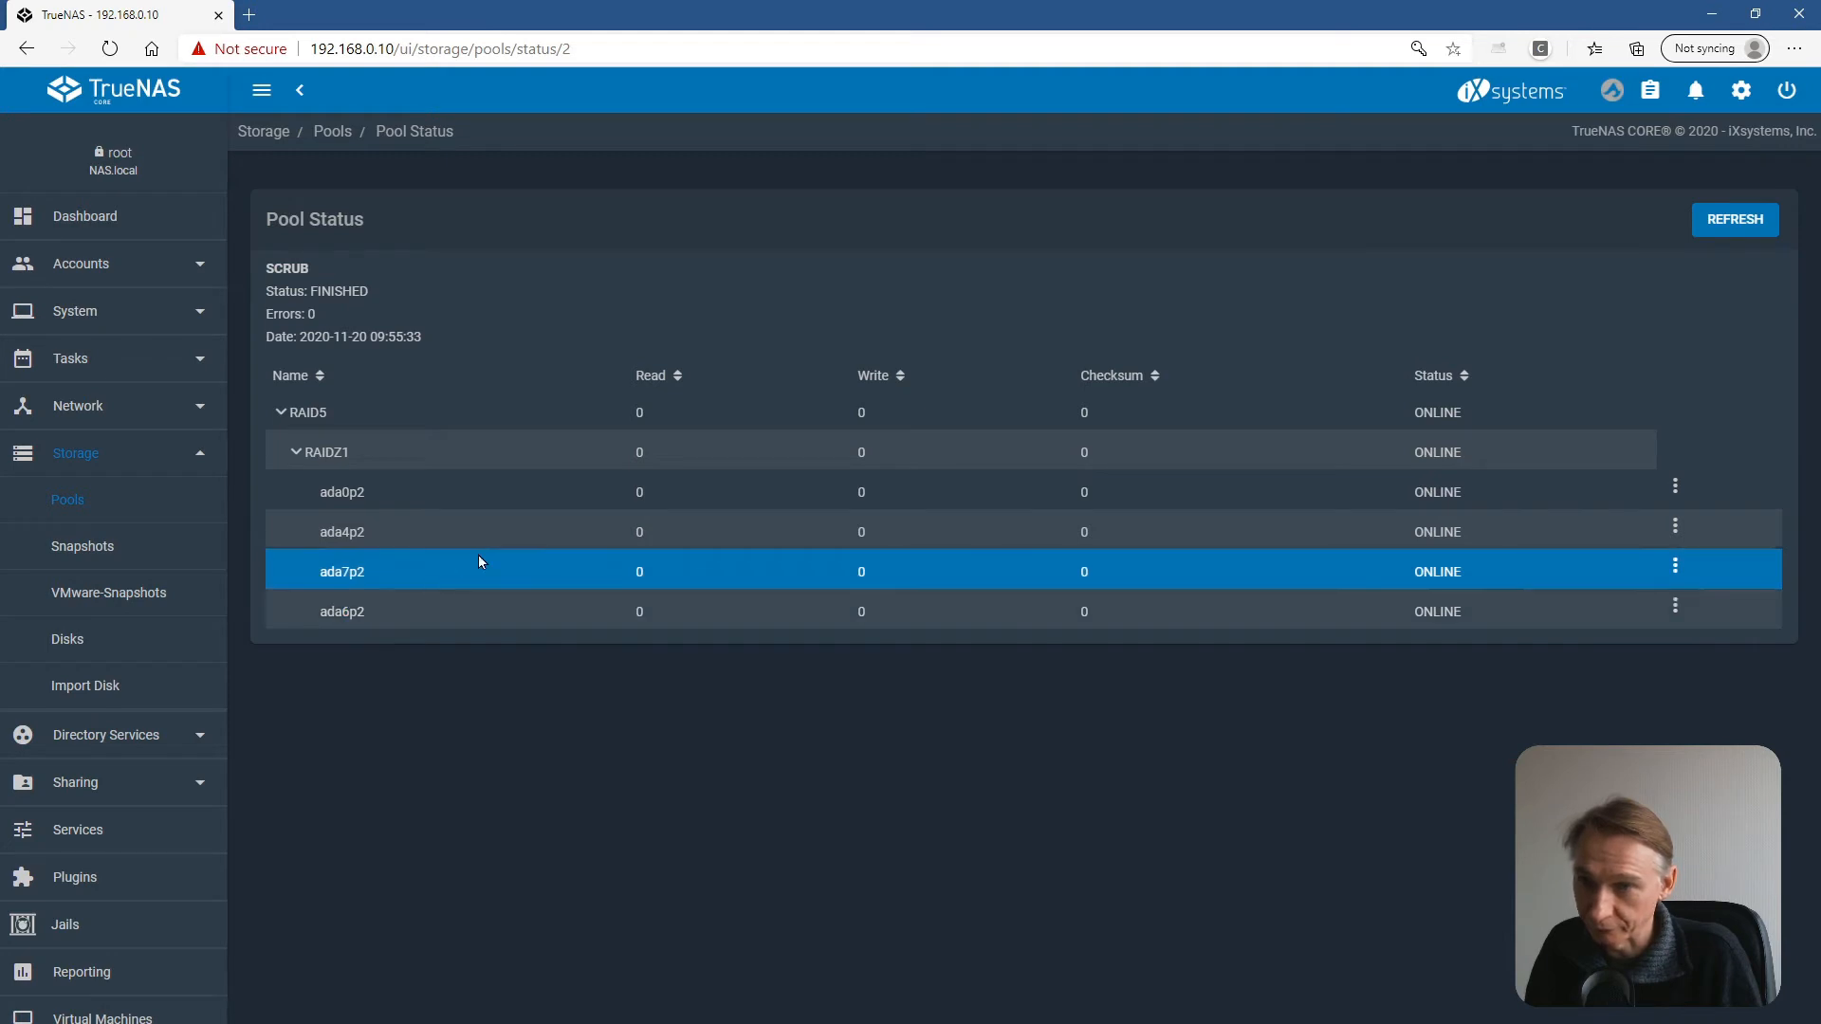
Look up disk ada7's serial number and size in the RAID5 pool's dashboard details, and return to the disk list.
left_click(94, 227)
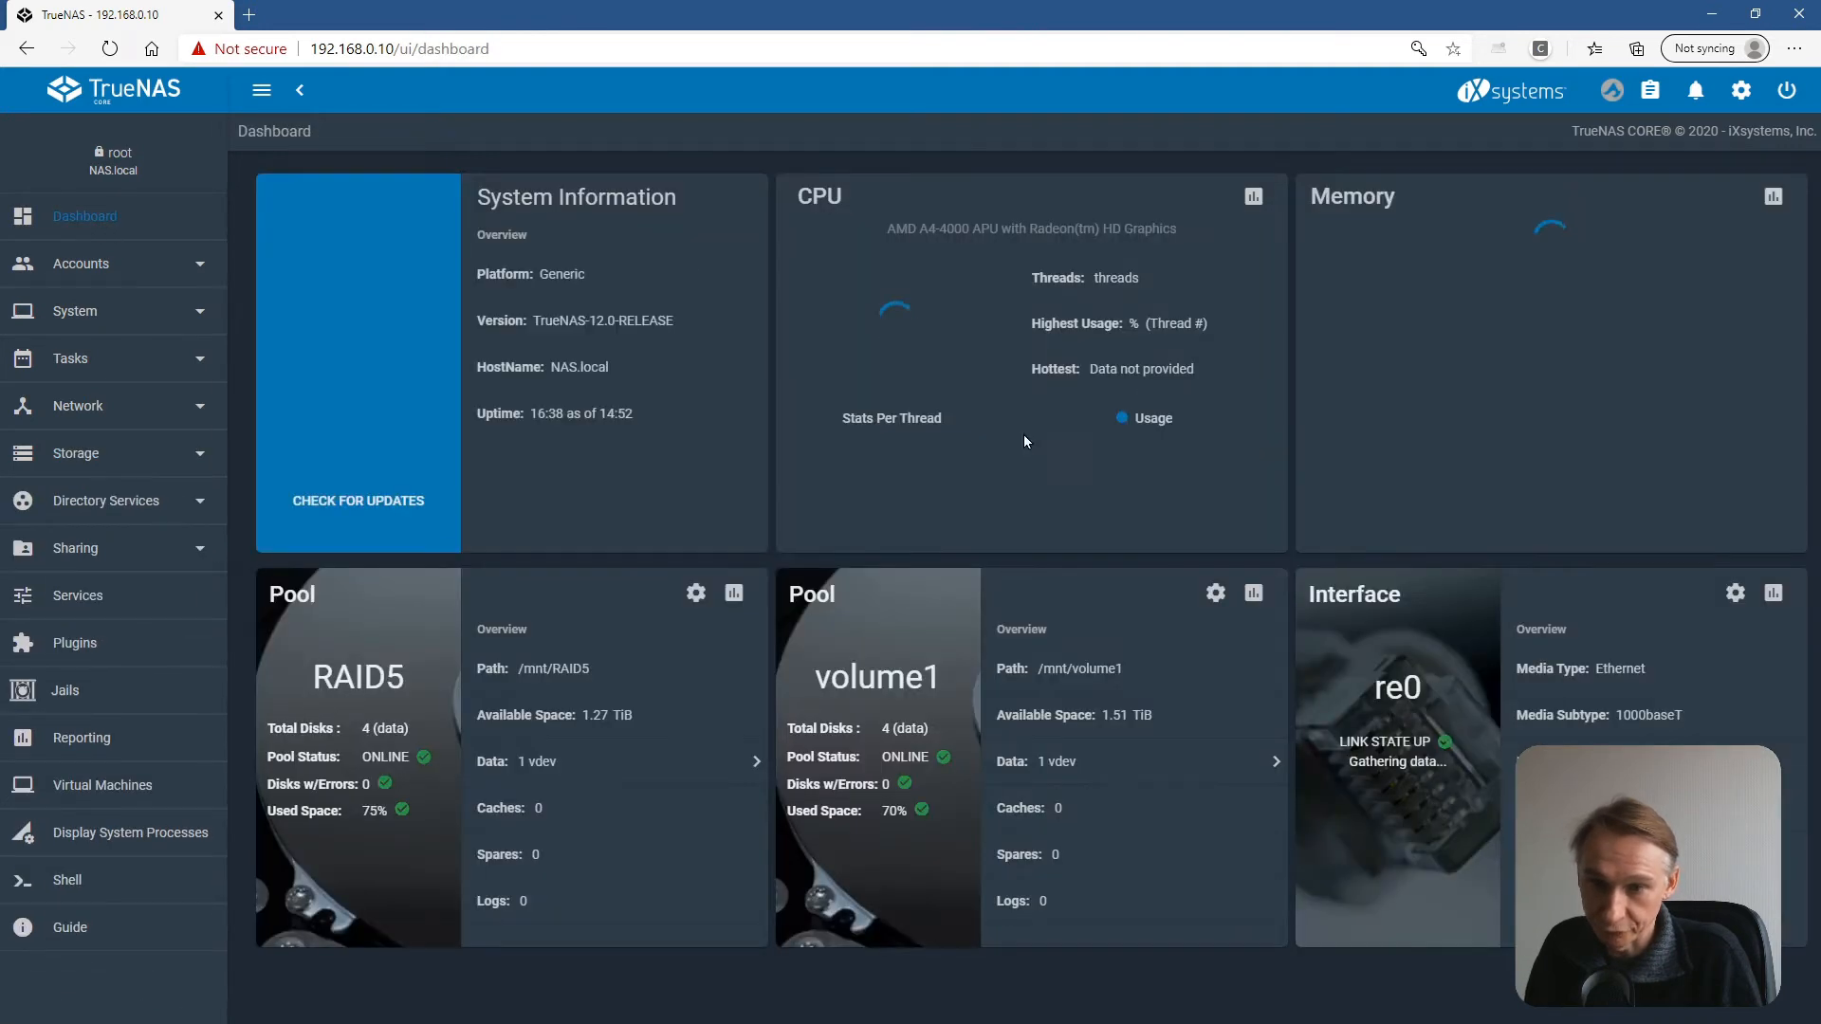
left_click(522, 760)
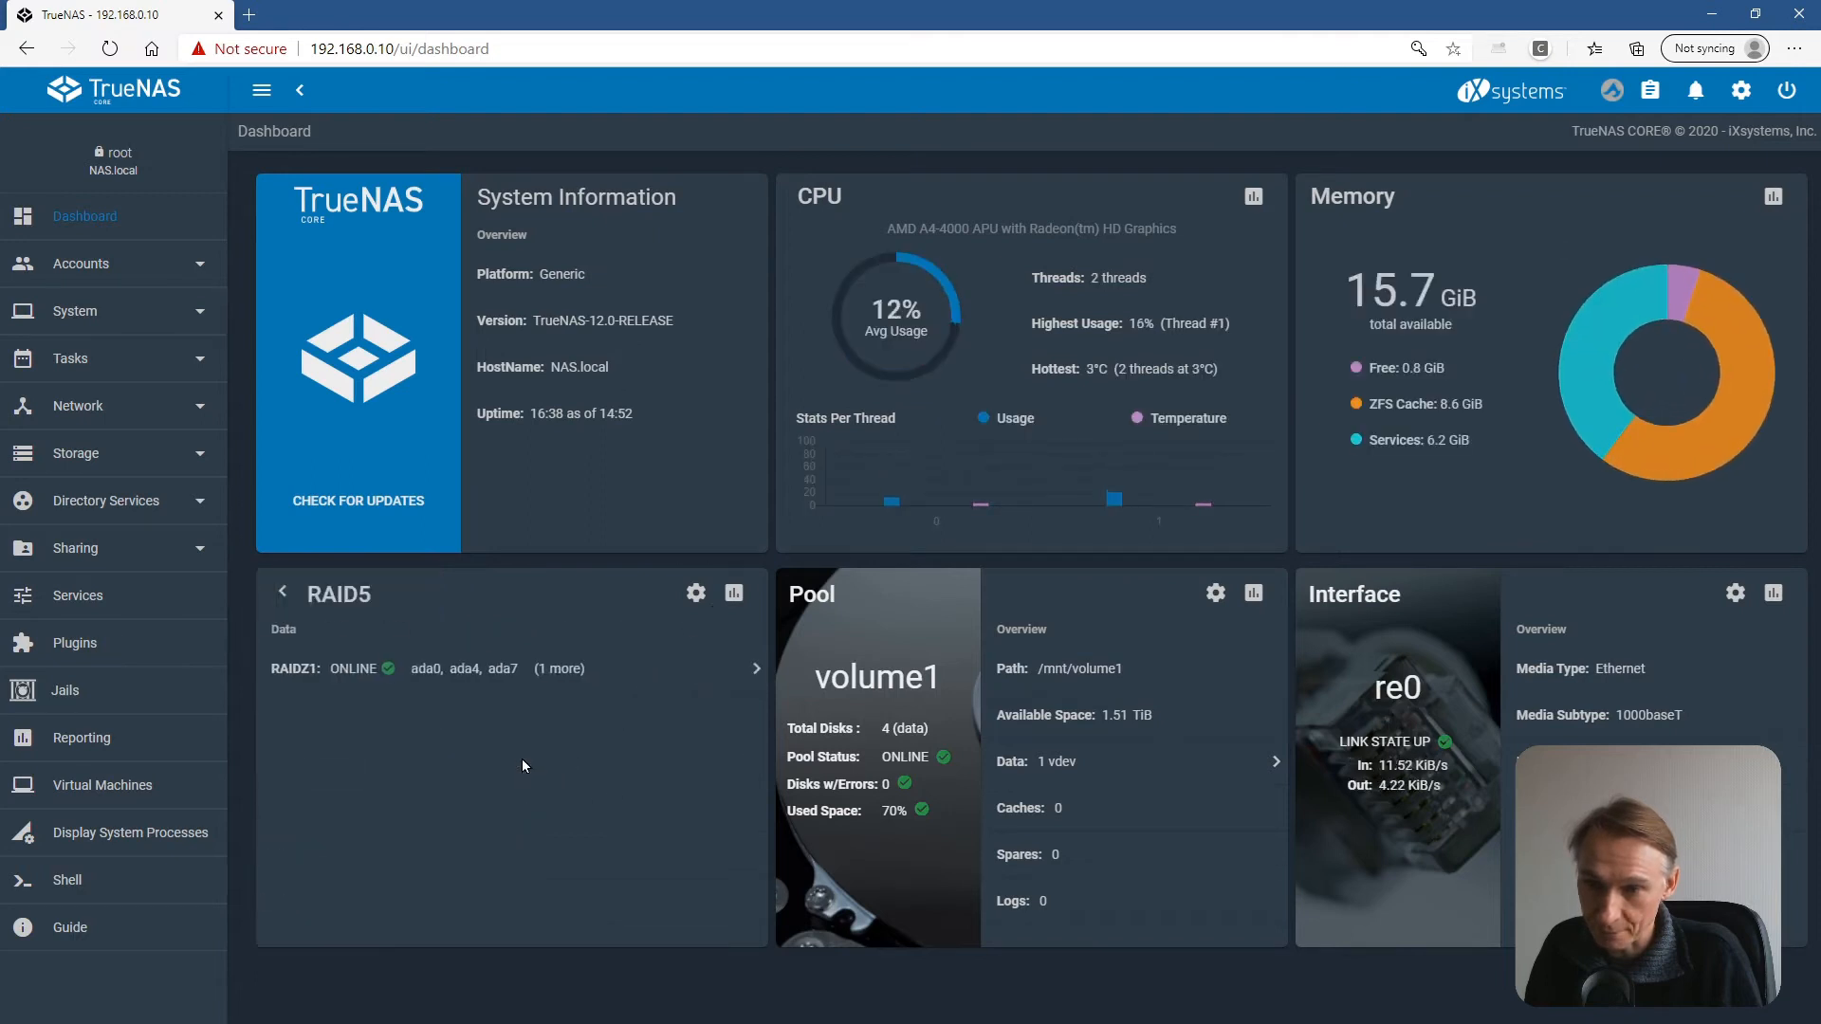
left_click(526, 673)
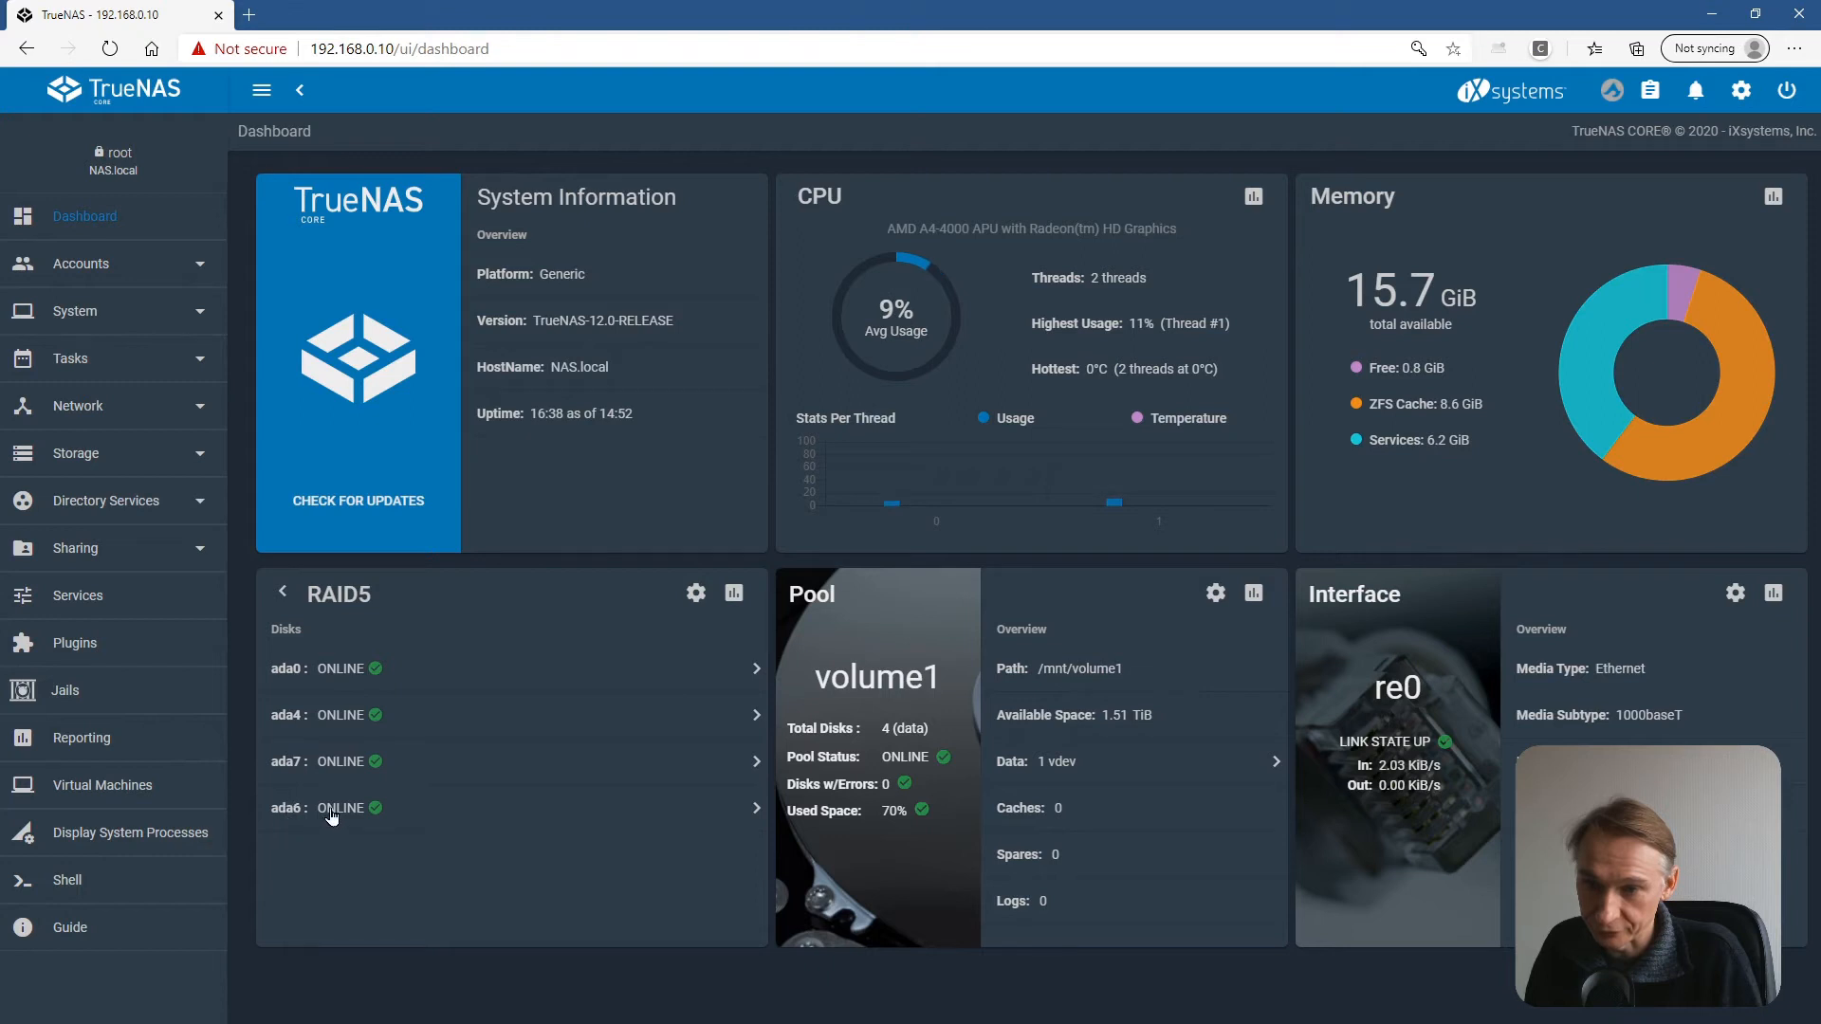
left_click(718, 763)
scroll(593, 728, "down", 1)
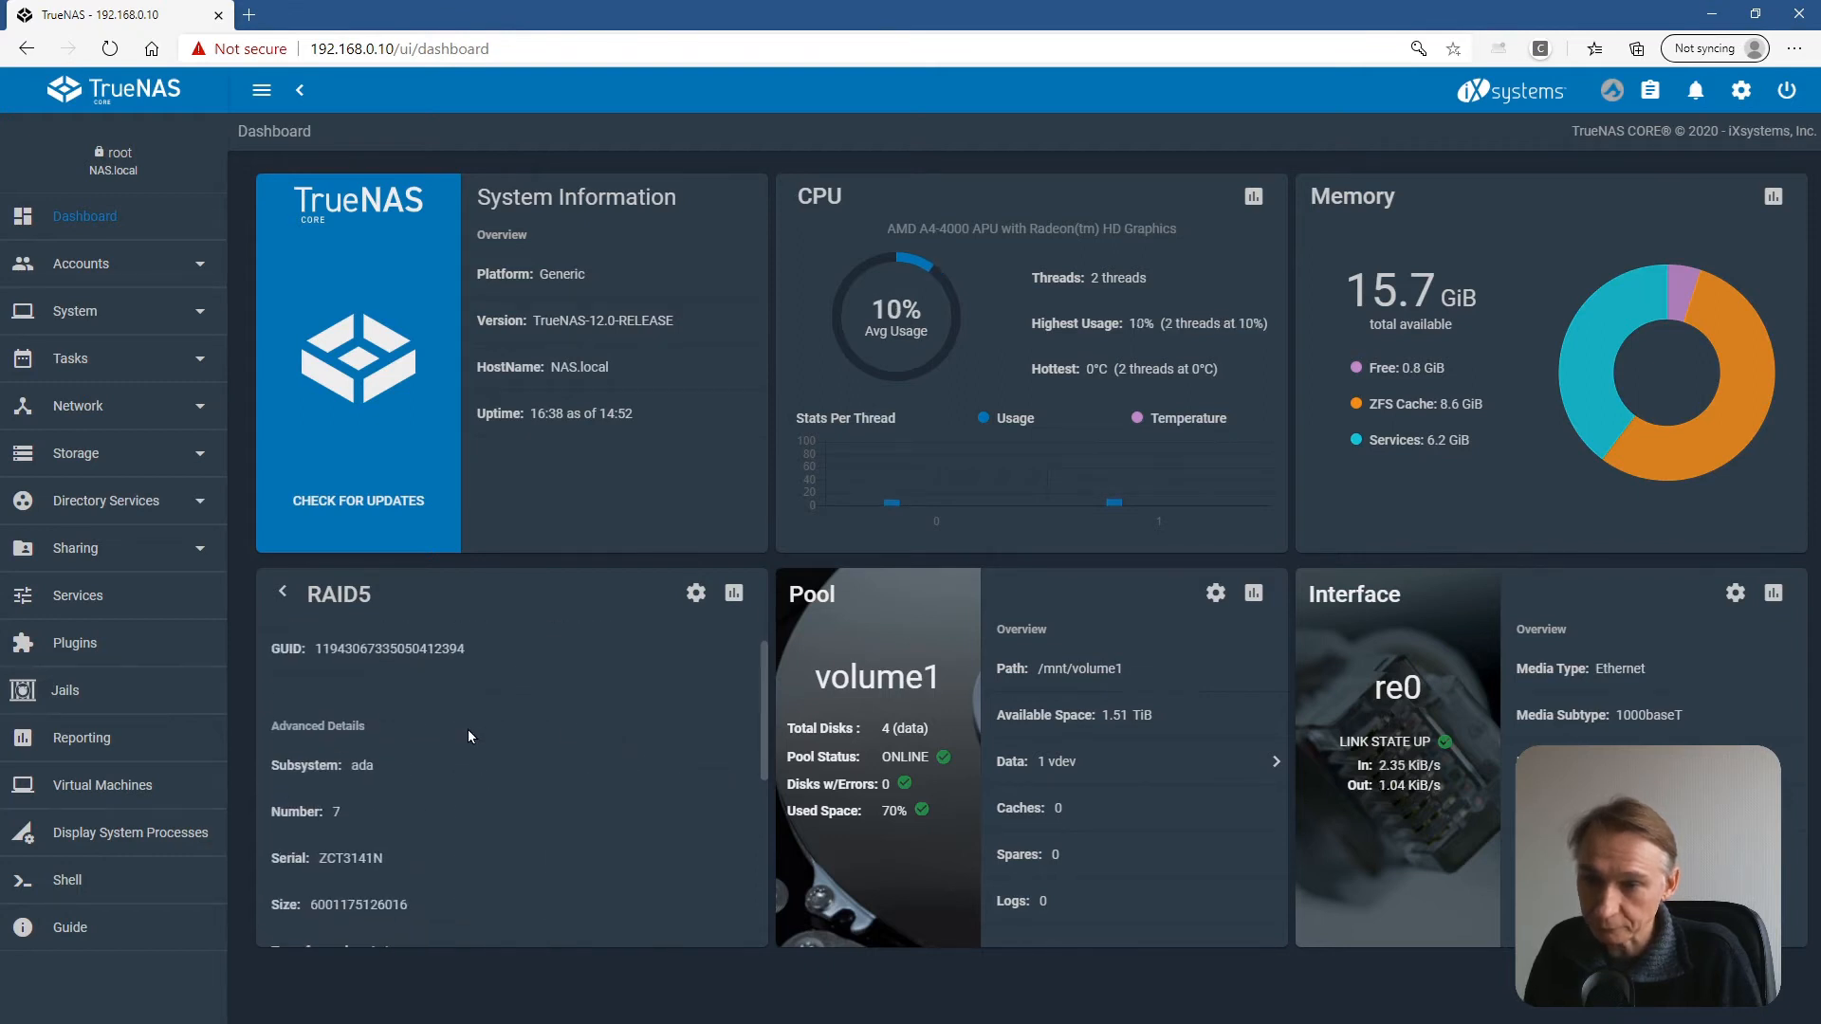
scroll(468, 732, "down", 1)
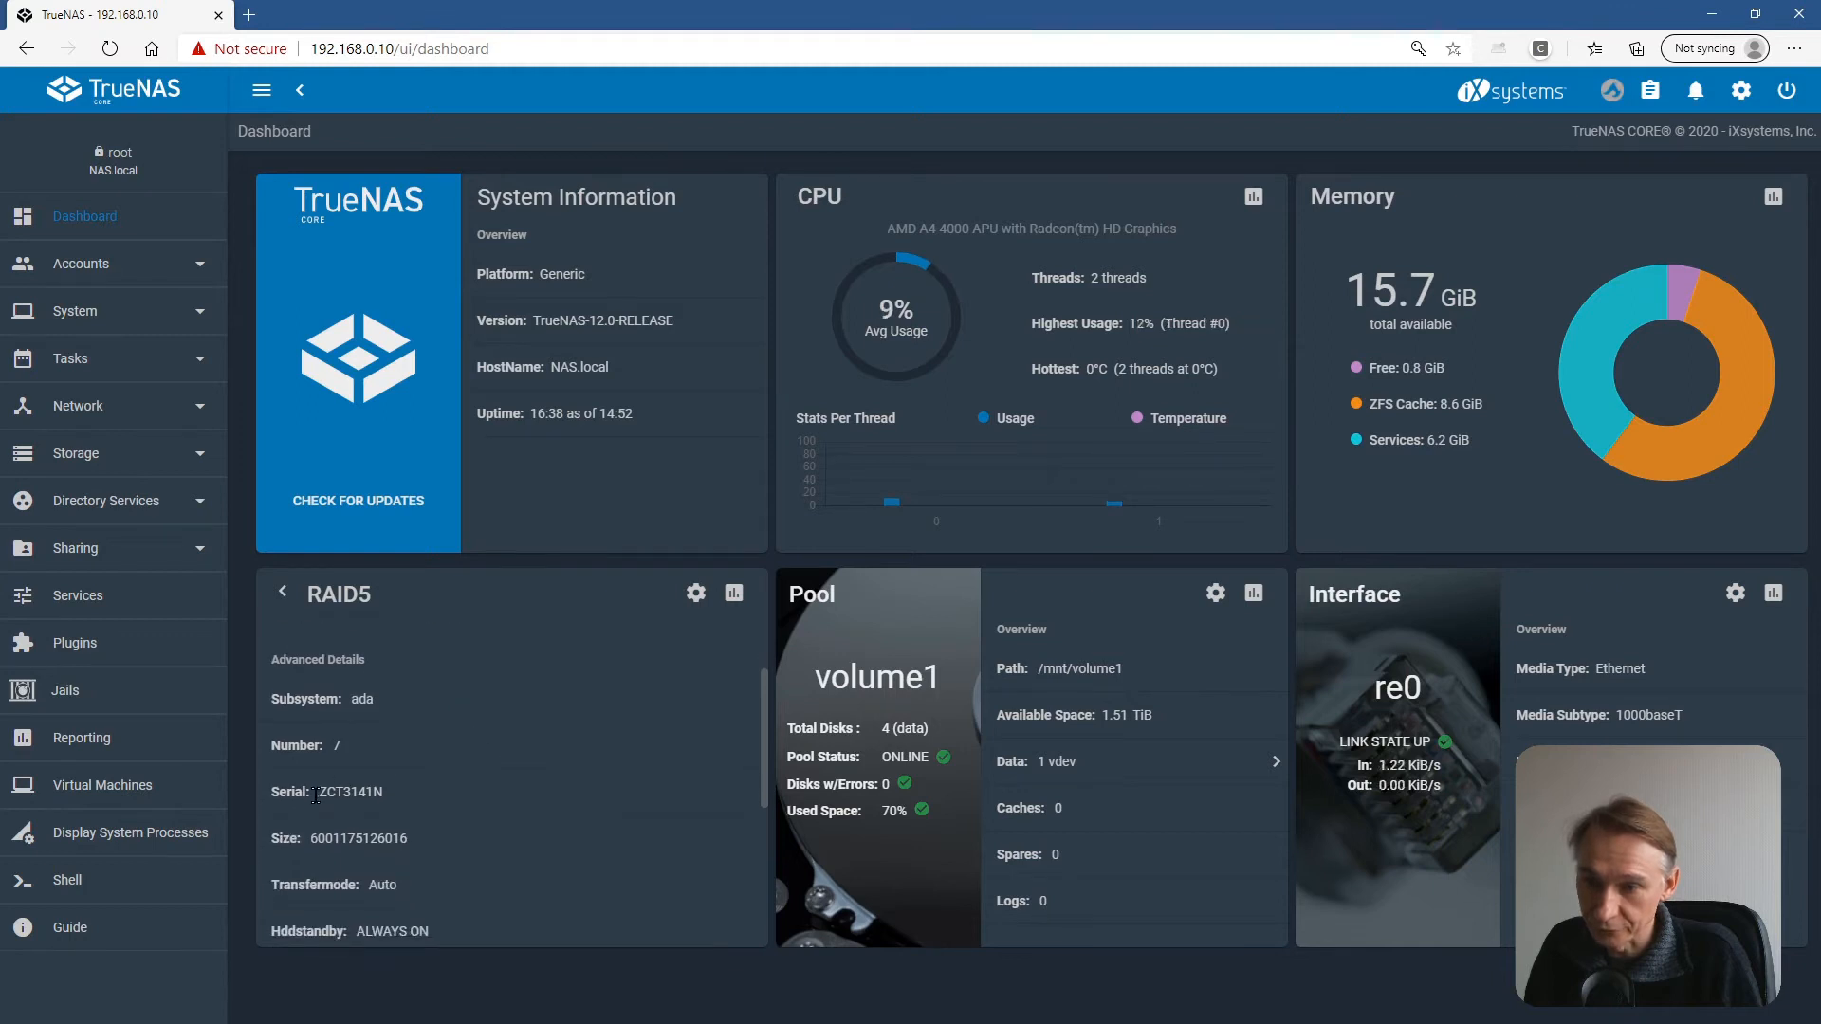
left_click_drag(316, 795, 350, 834)
left_click(283, 594)
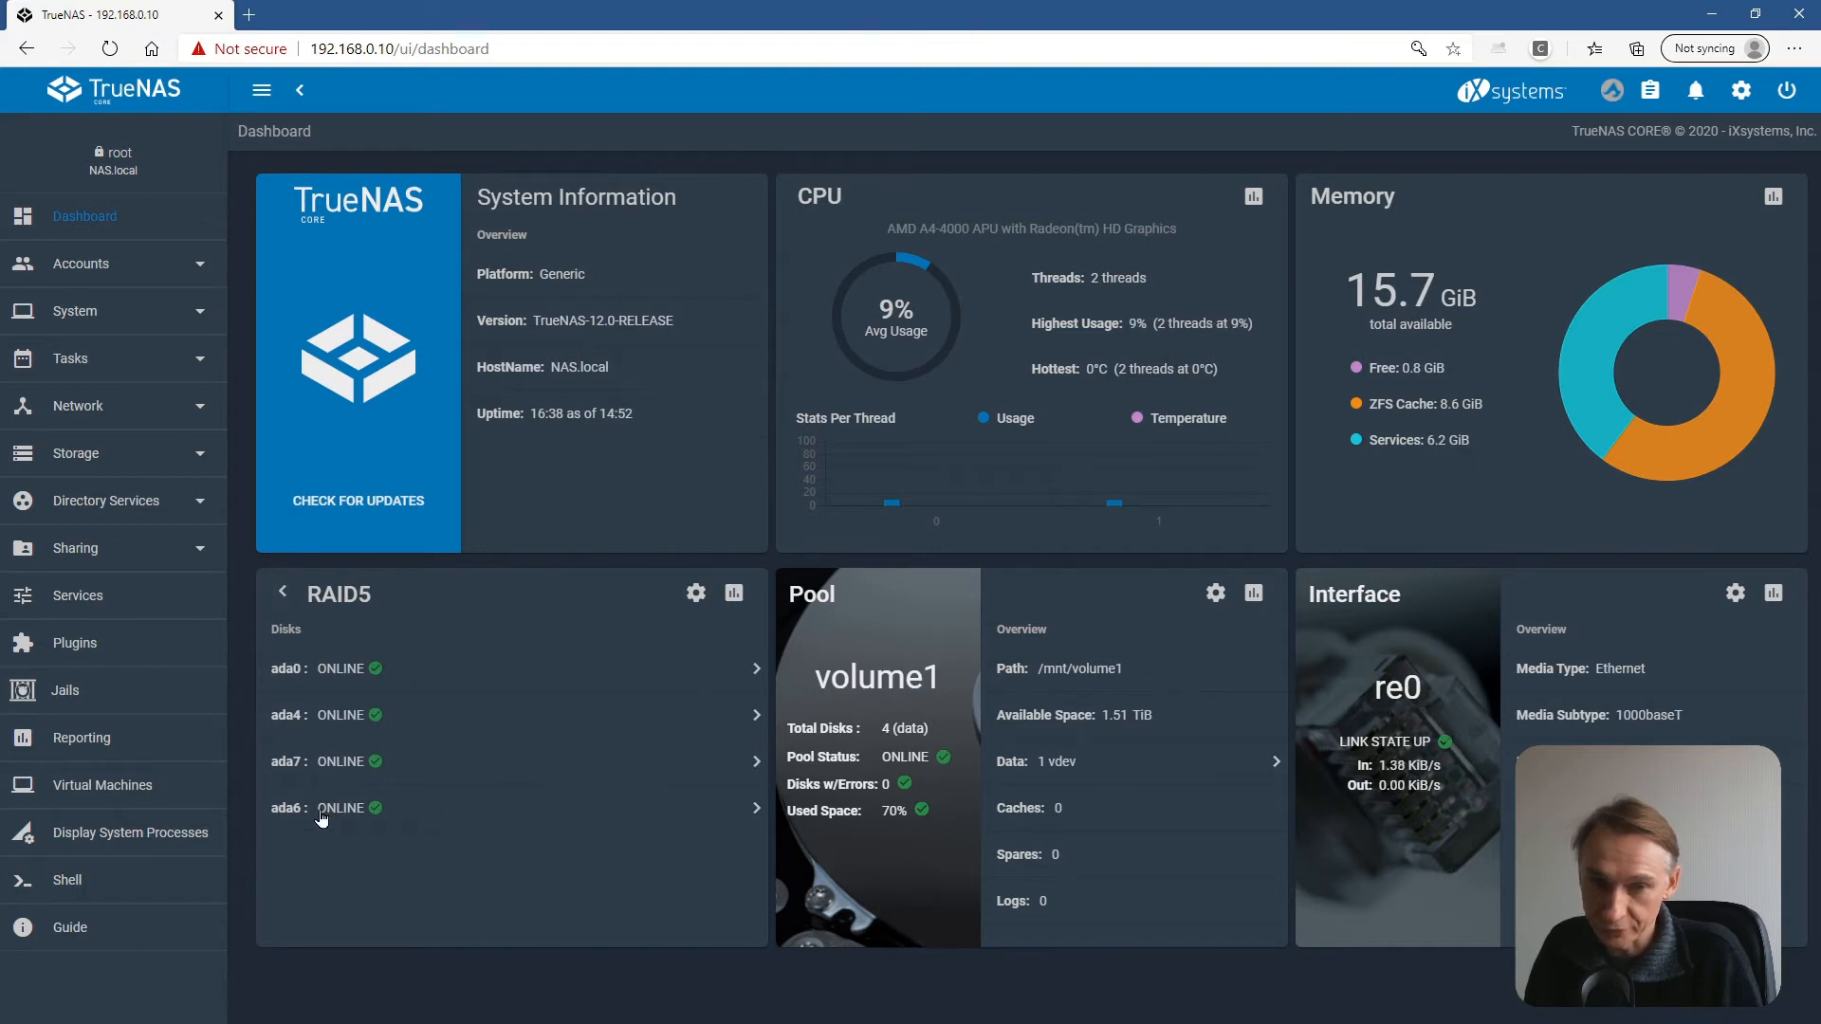
Look up disk ada6's serial number in its details and return to the RAID5 pool overview.
left_click(628, 809)
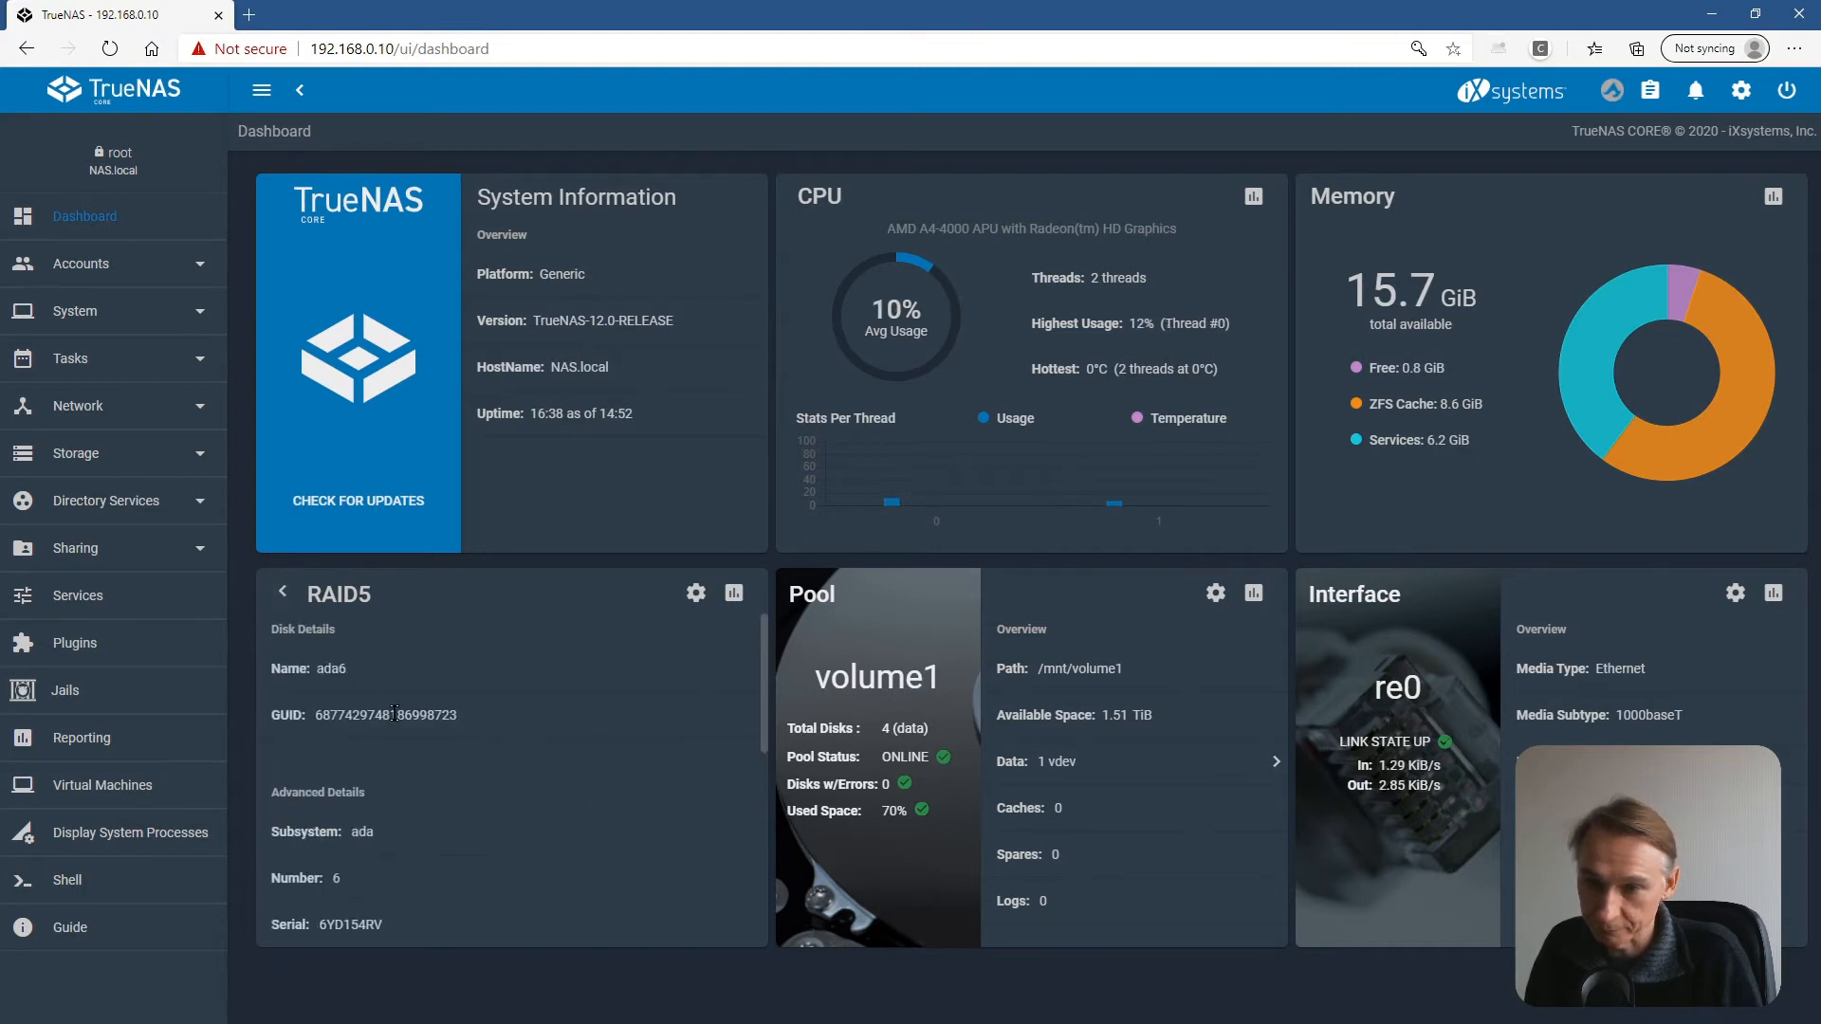
scroll(395, 717, "down", 3)
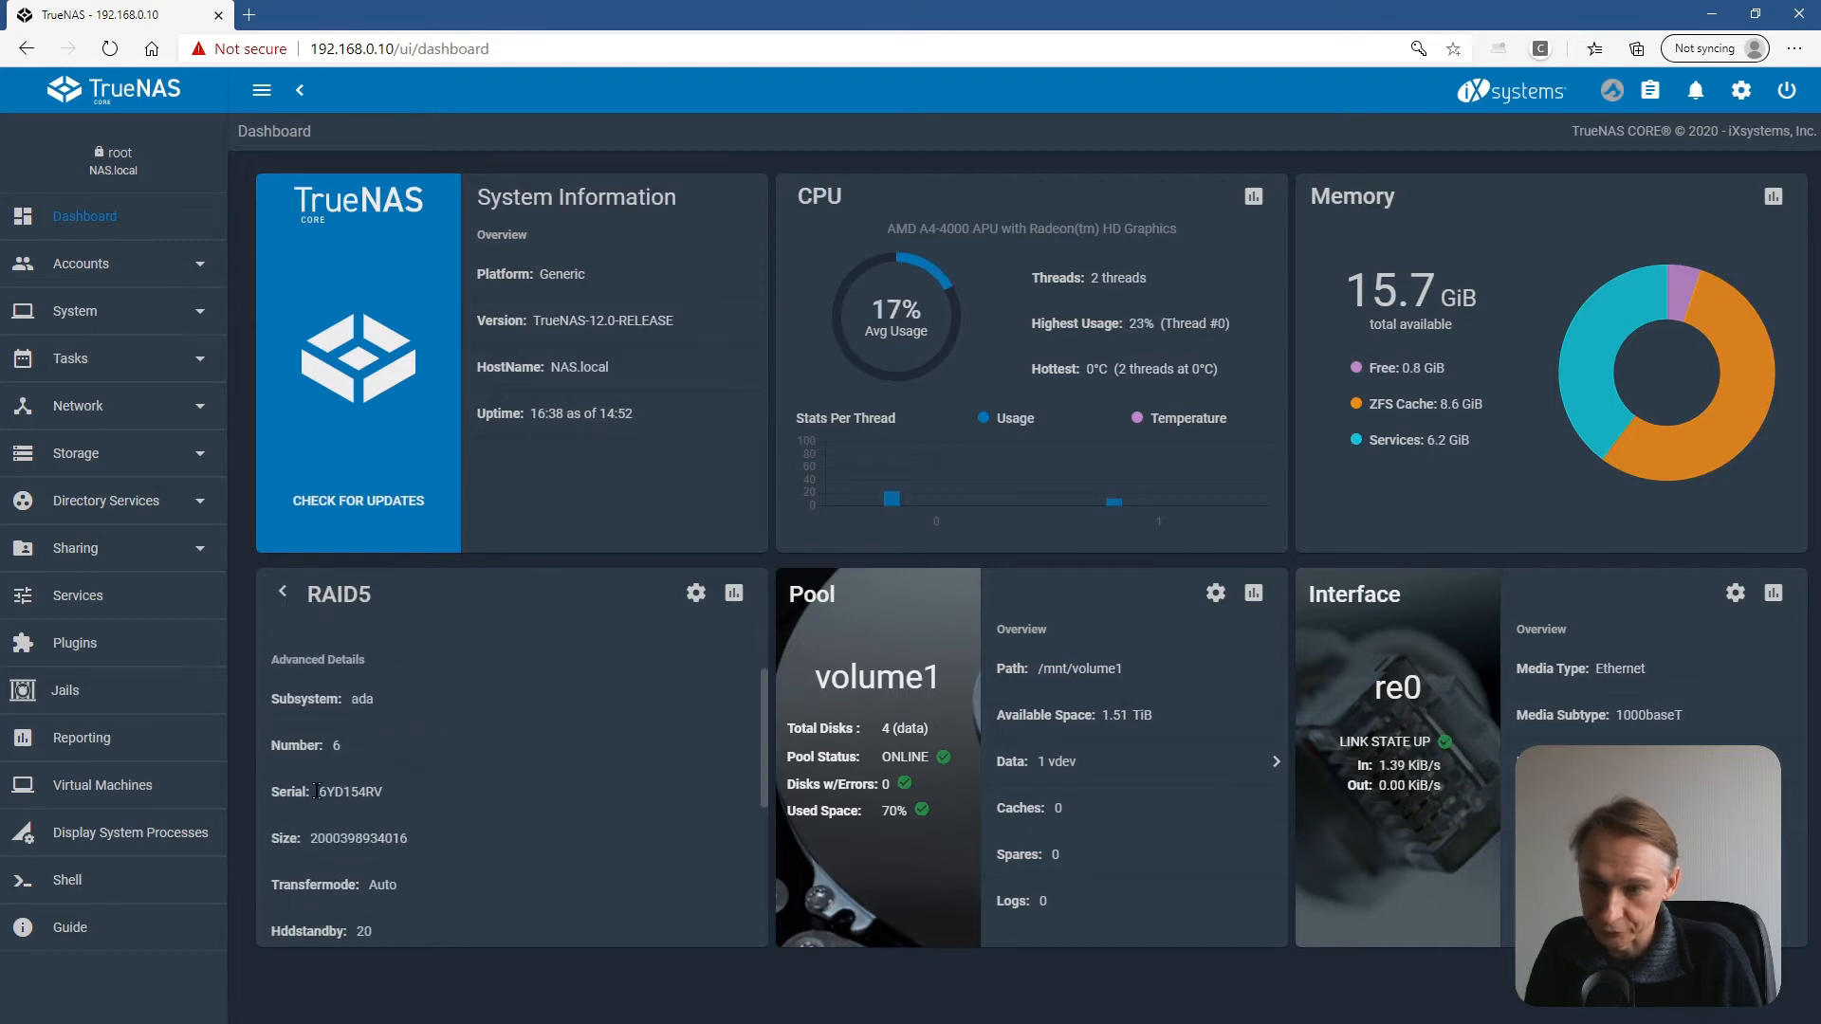
left_click_drag(317, 791, 369, 795)
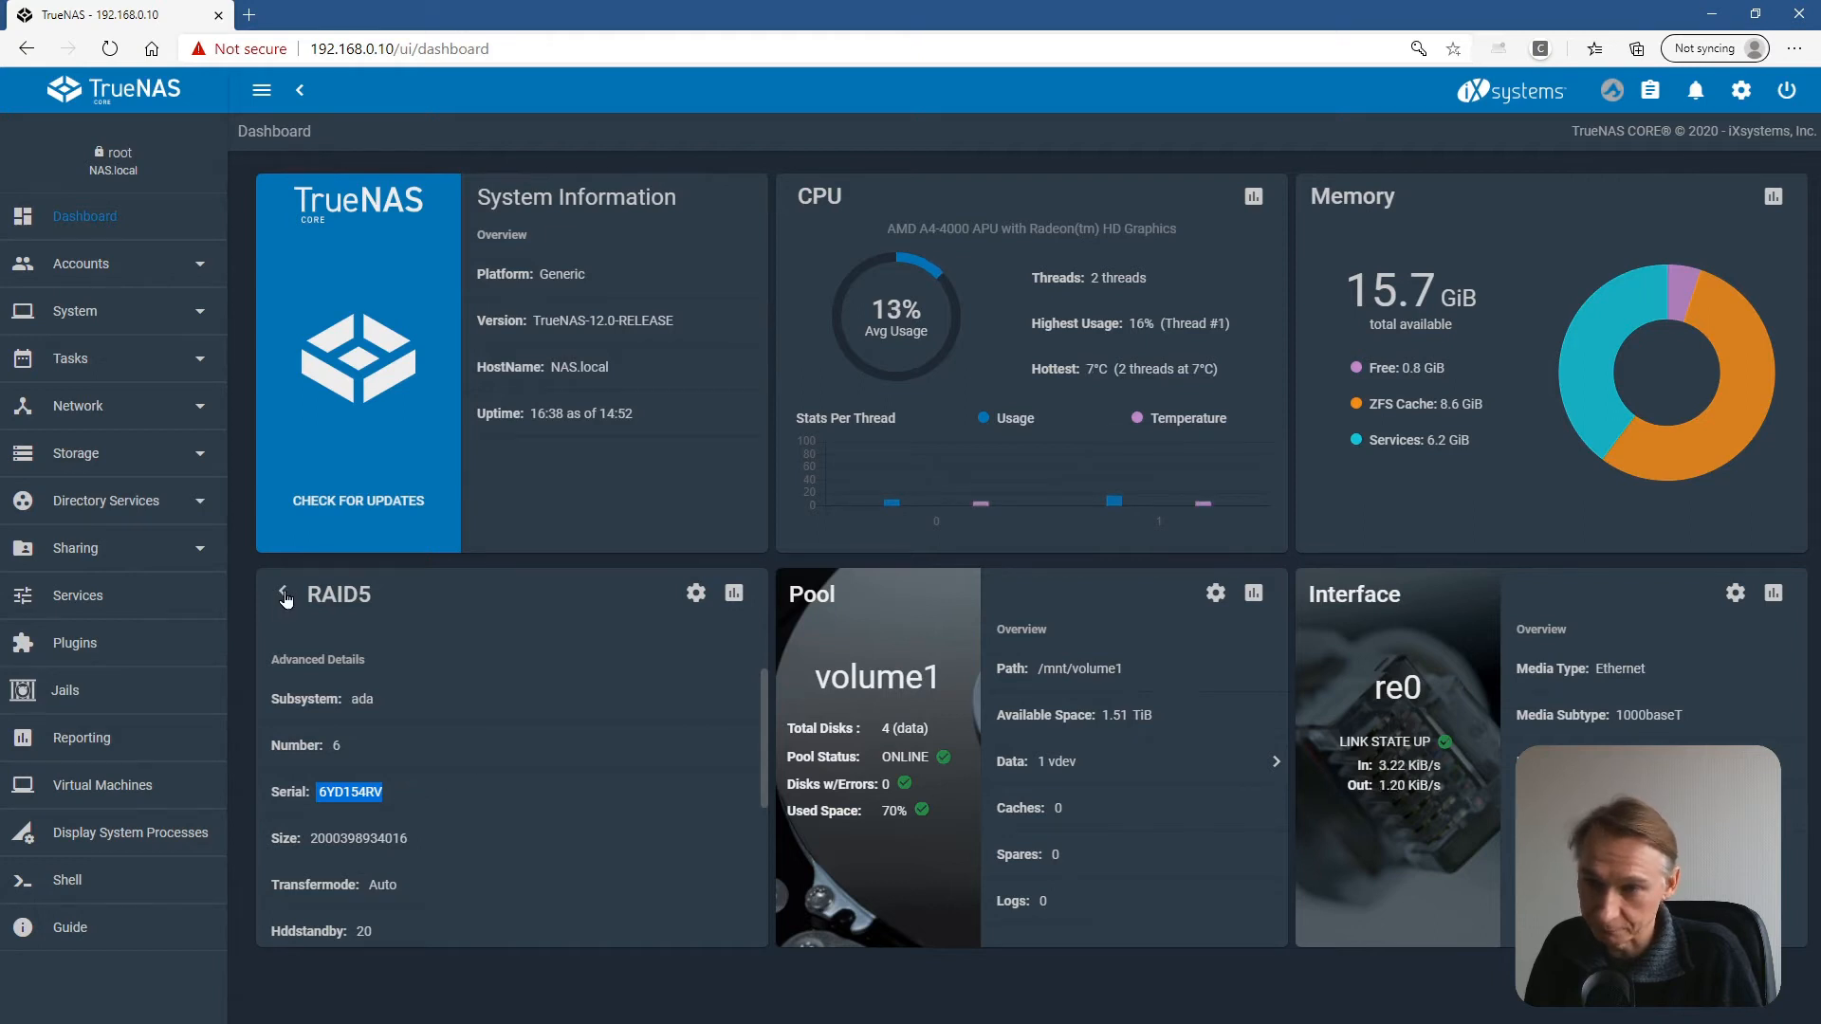
left_click(283, 596)
left_click(283, 595)
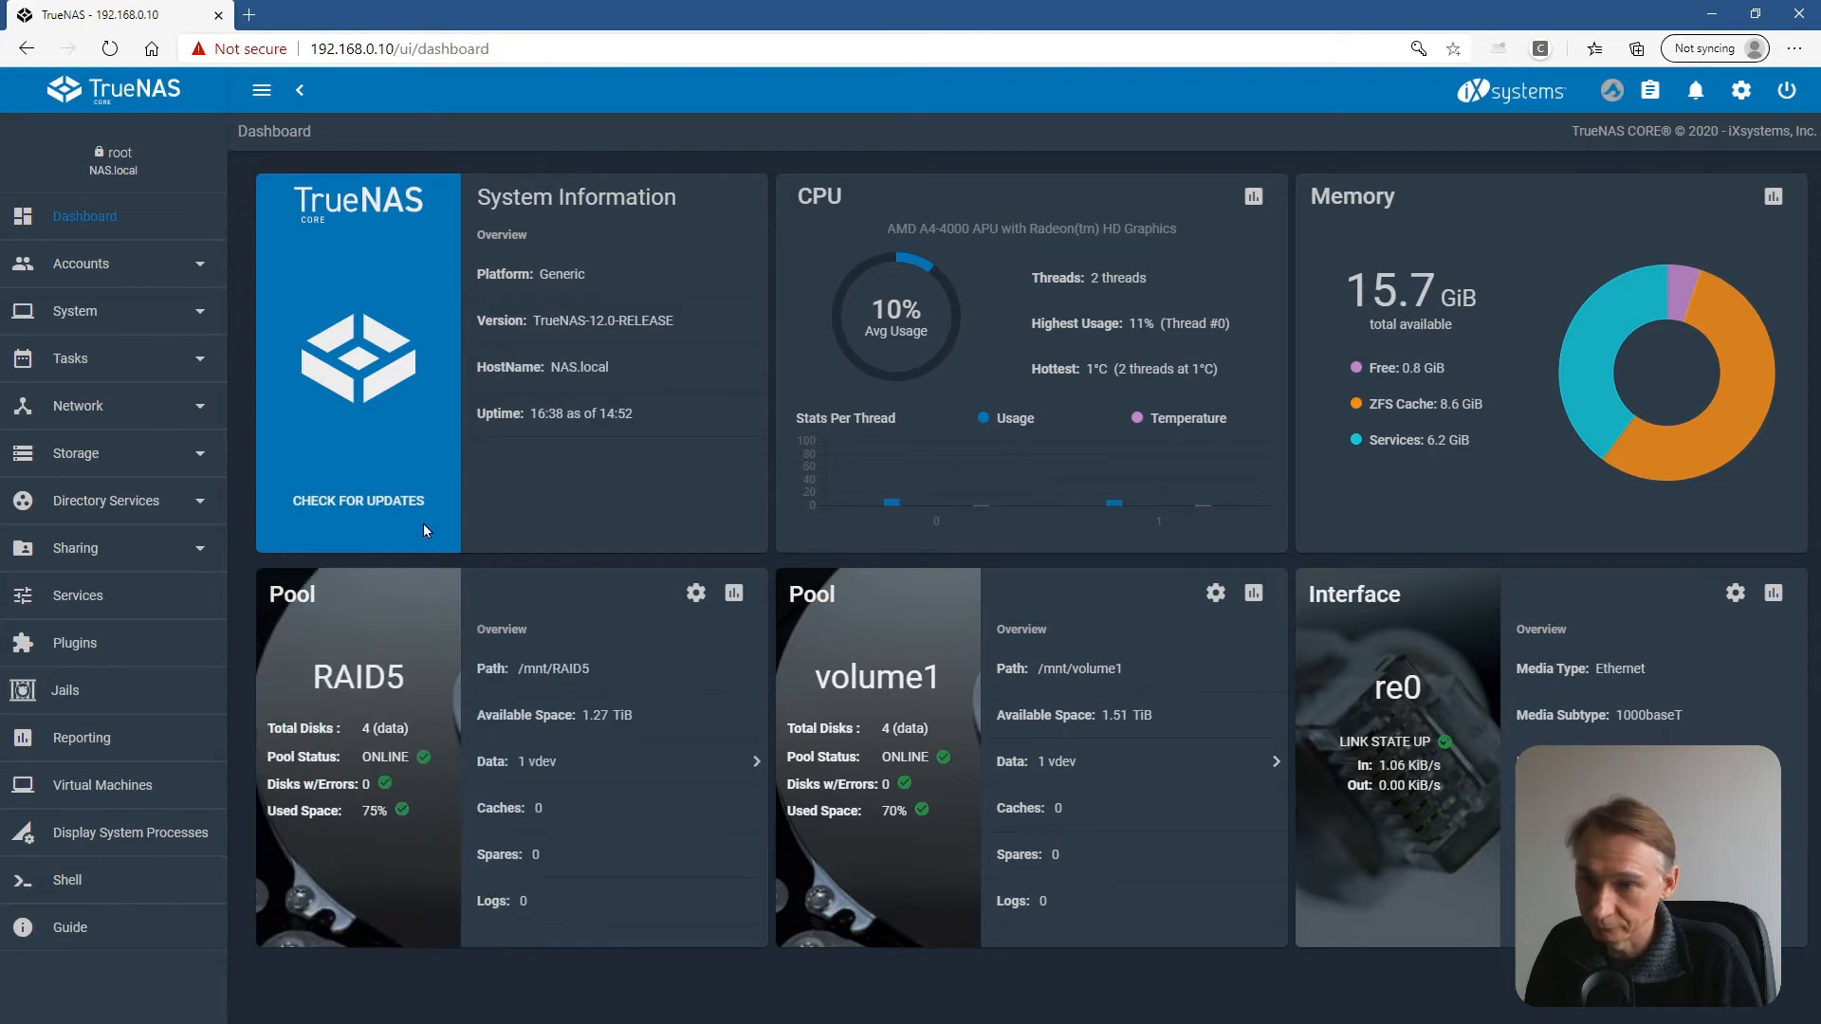
Open the status page of the RAID5 pool from the storage pools list.
left_click(76, 466)
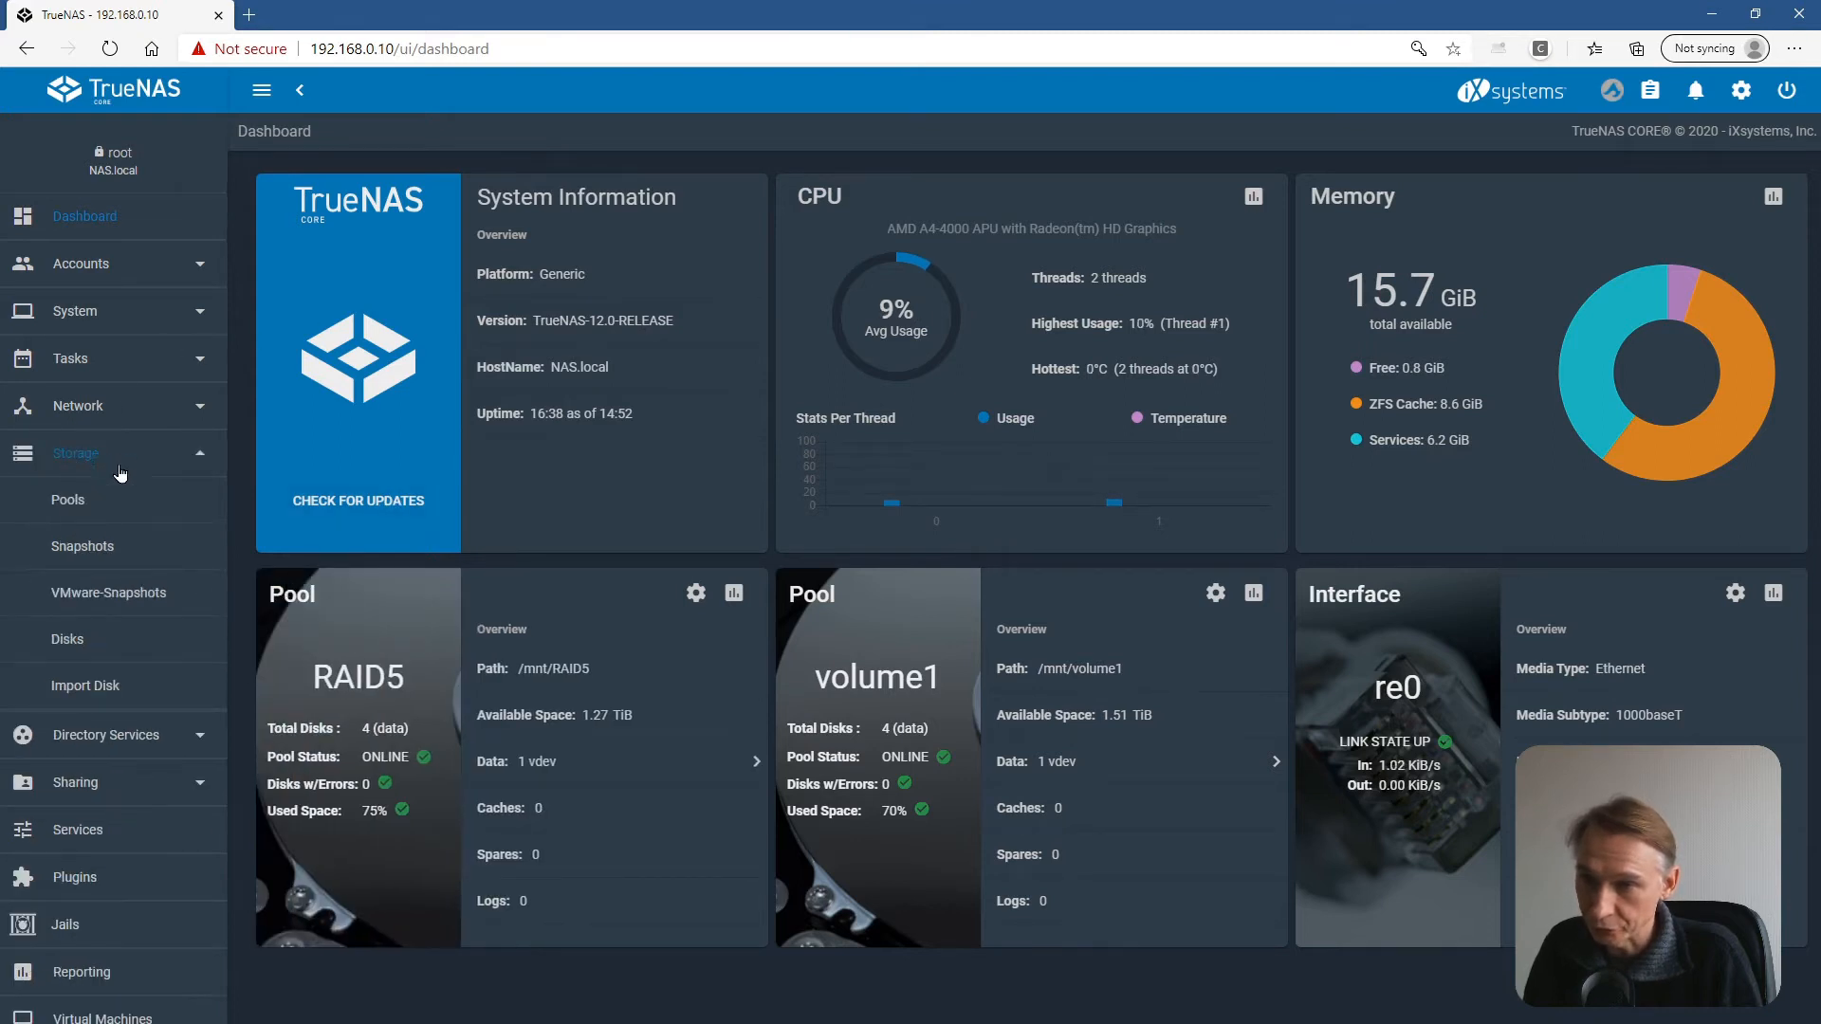
left_click(76, 506)
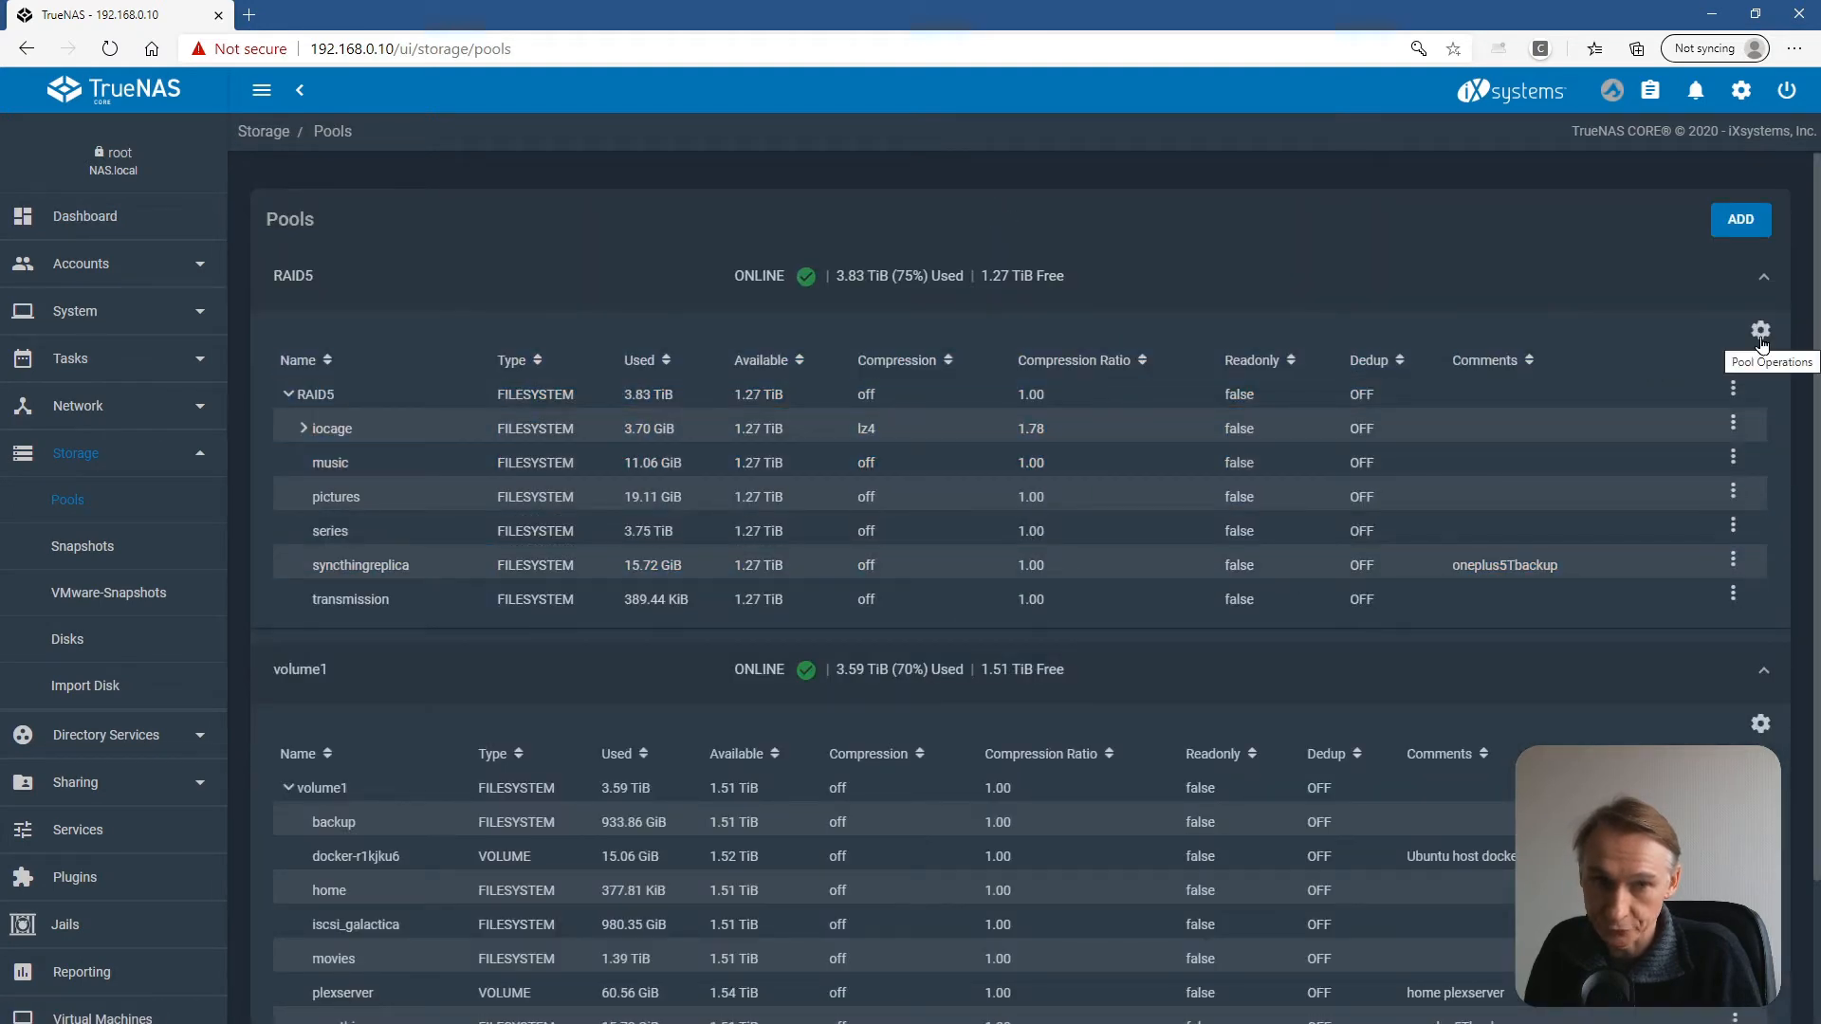
left_click(1769, 337)
left_click(1615, 521)
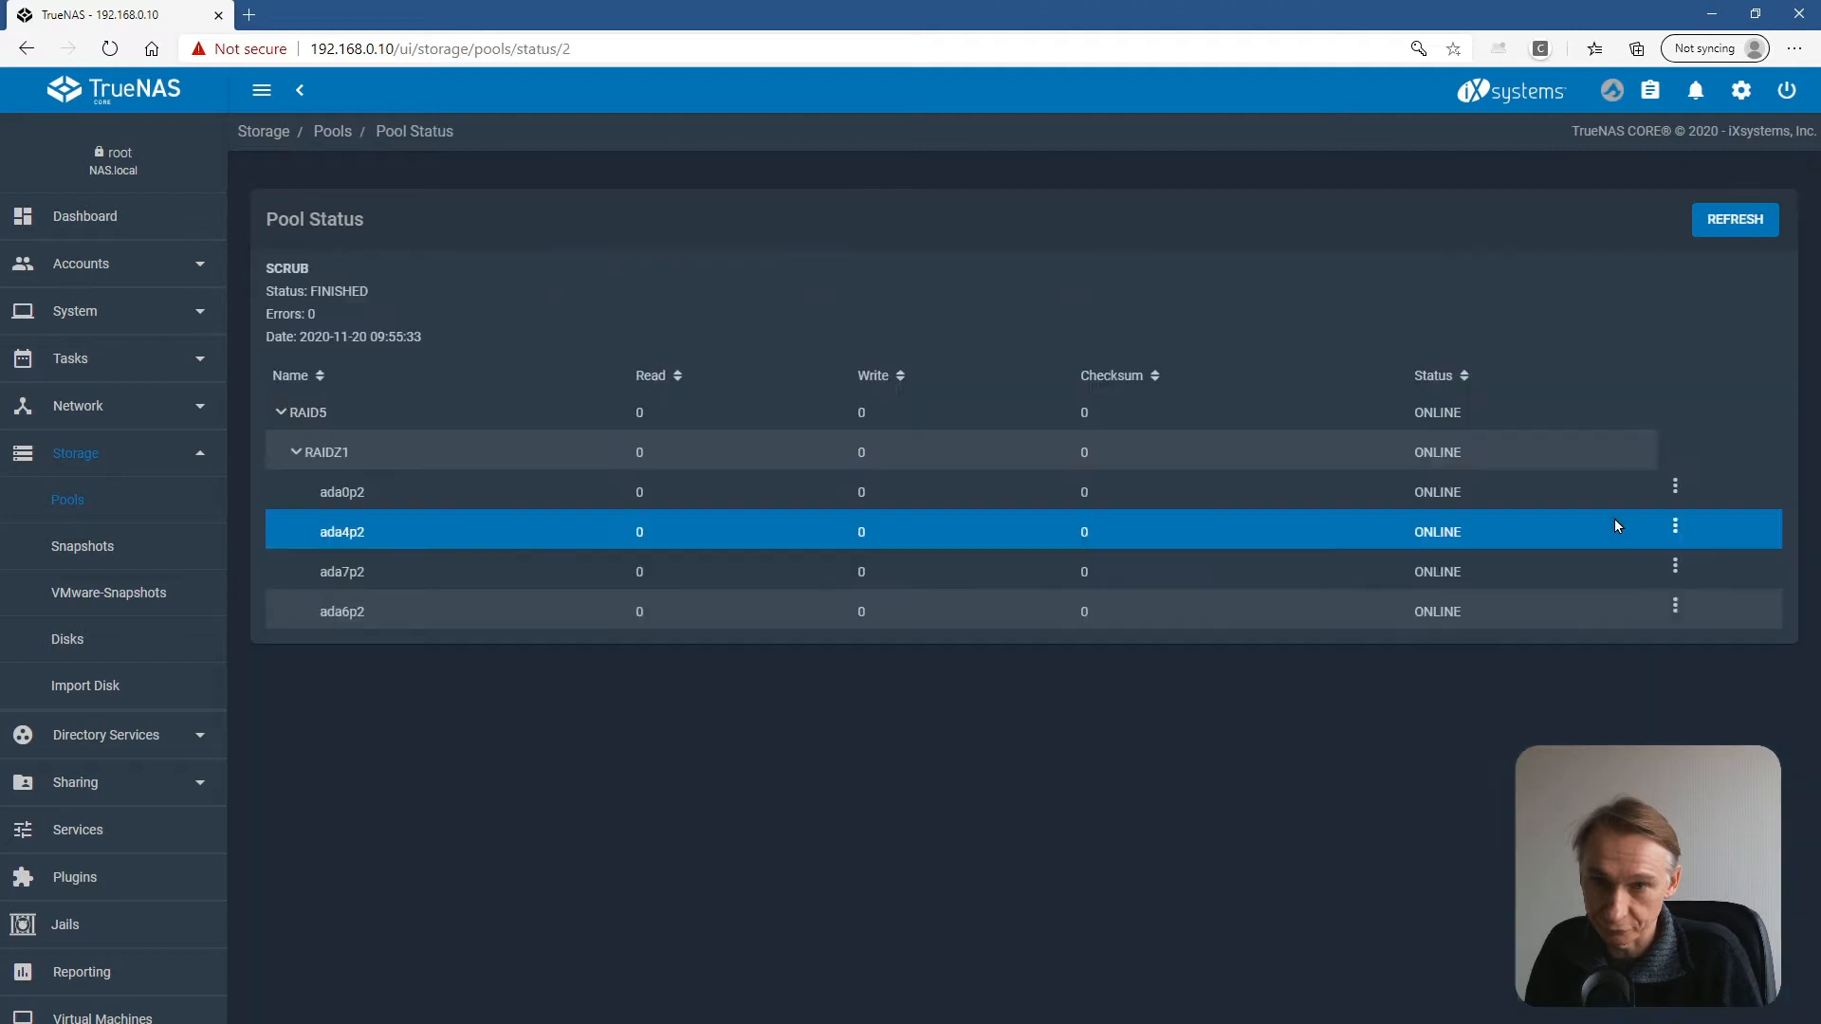
Take member disk ada6p2 of the RAID5 pool offline and confirm the operation.
left_click(287, 417)
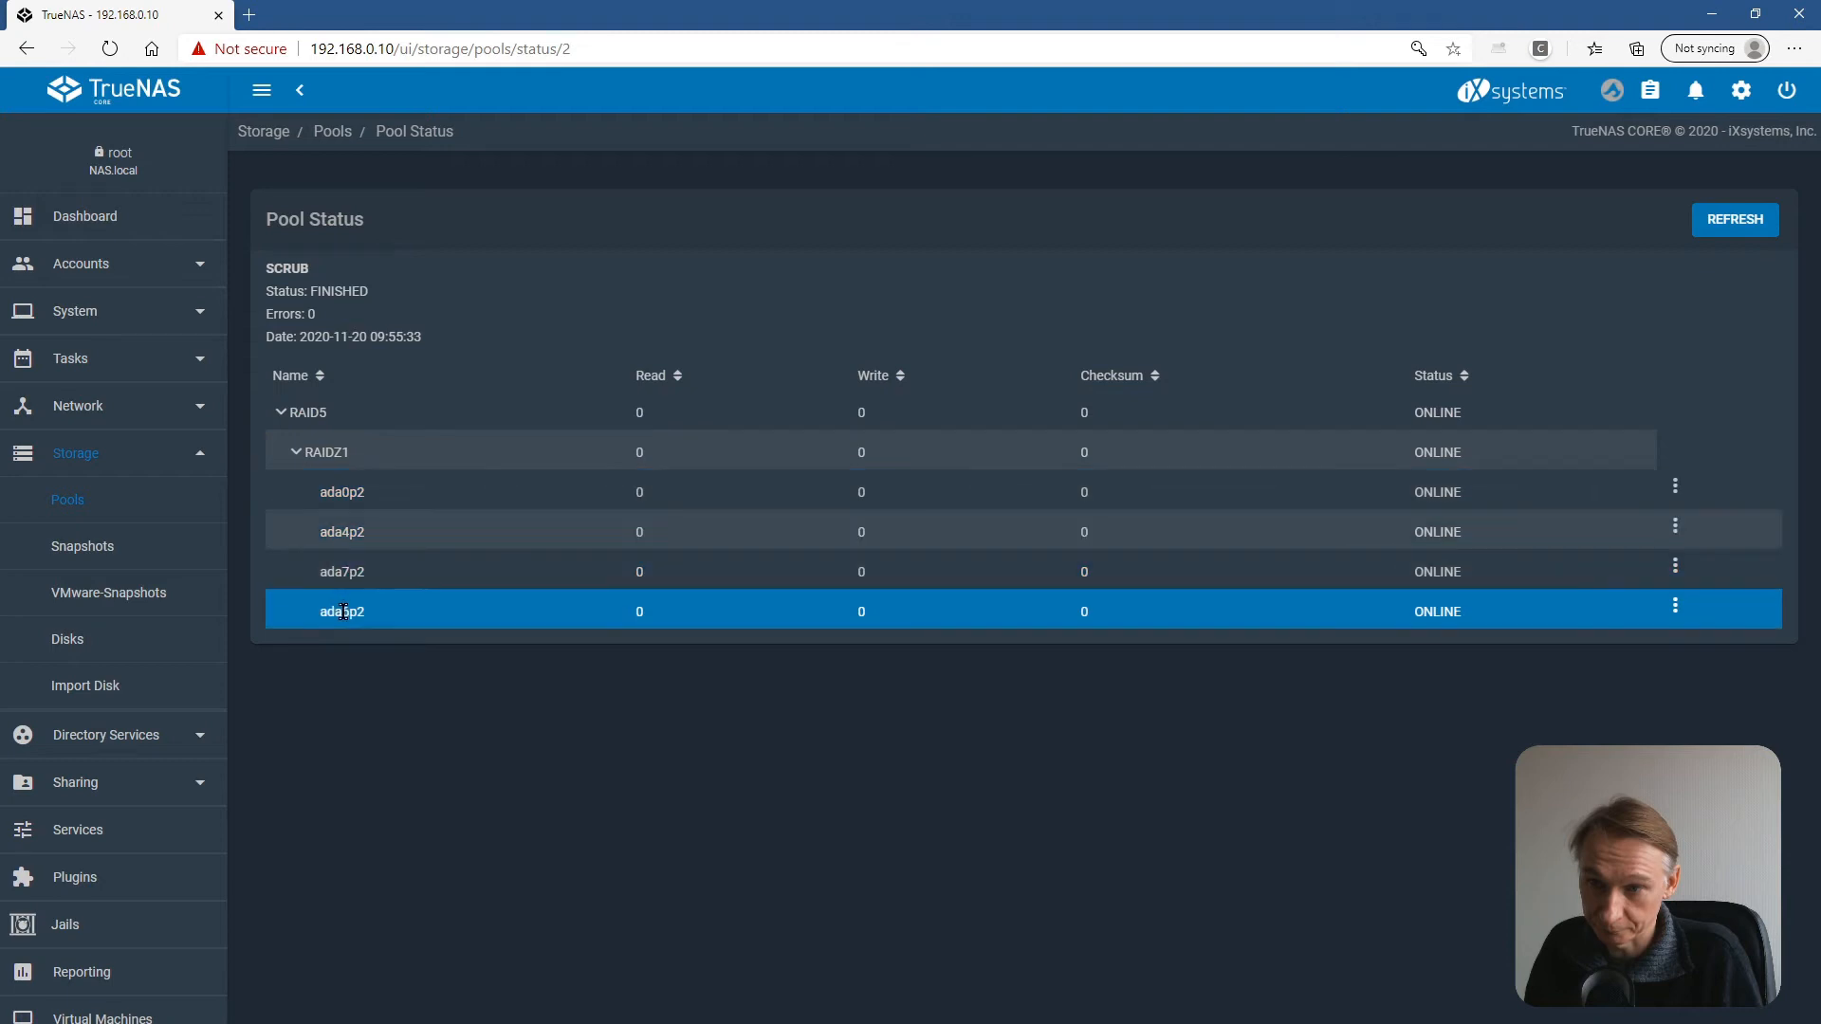
left_click(1676, 609)
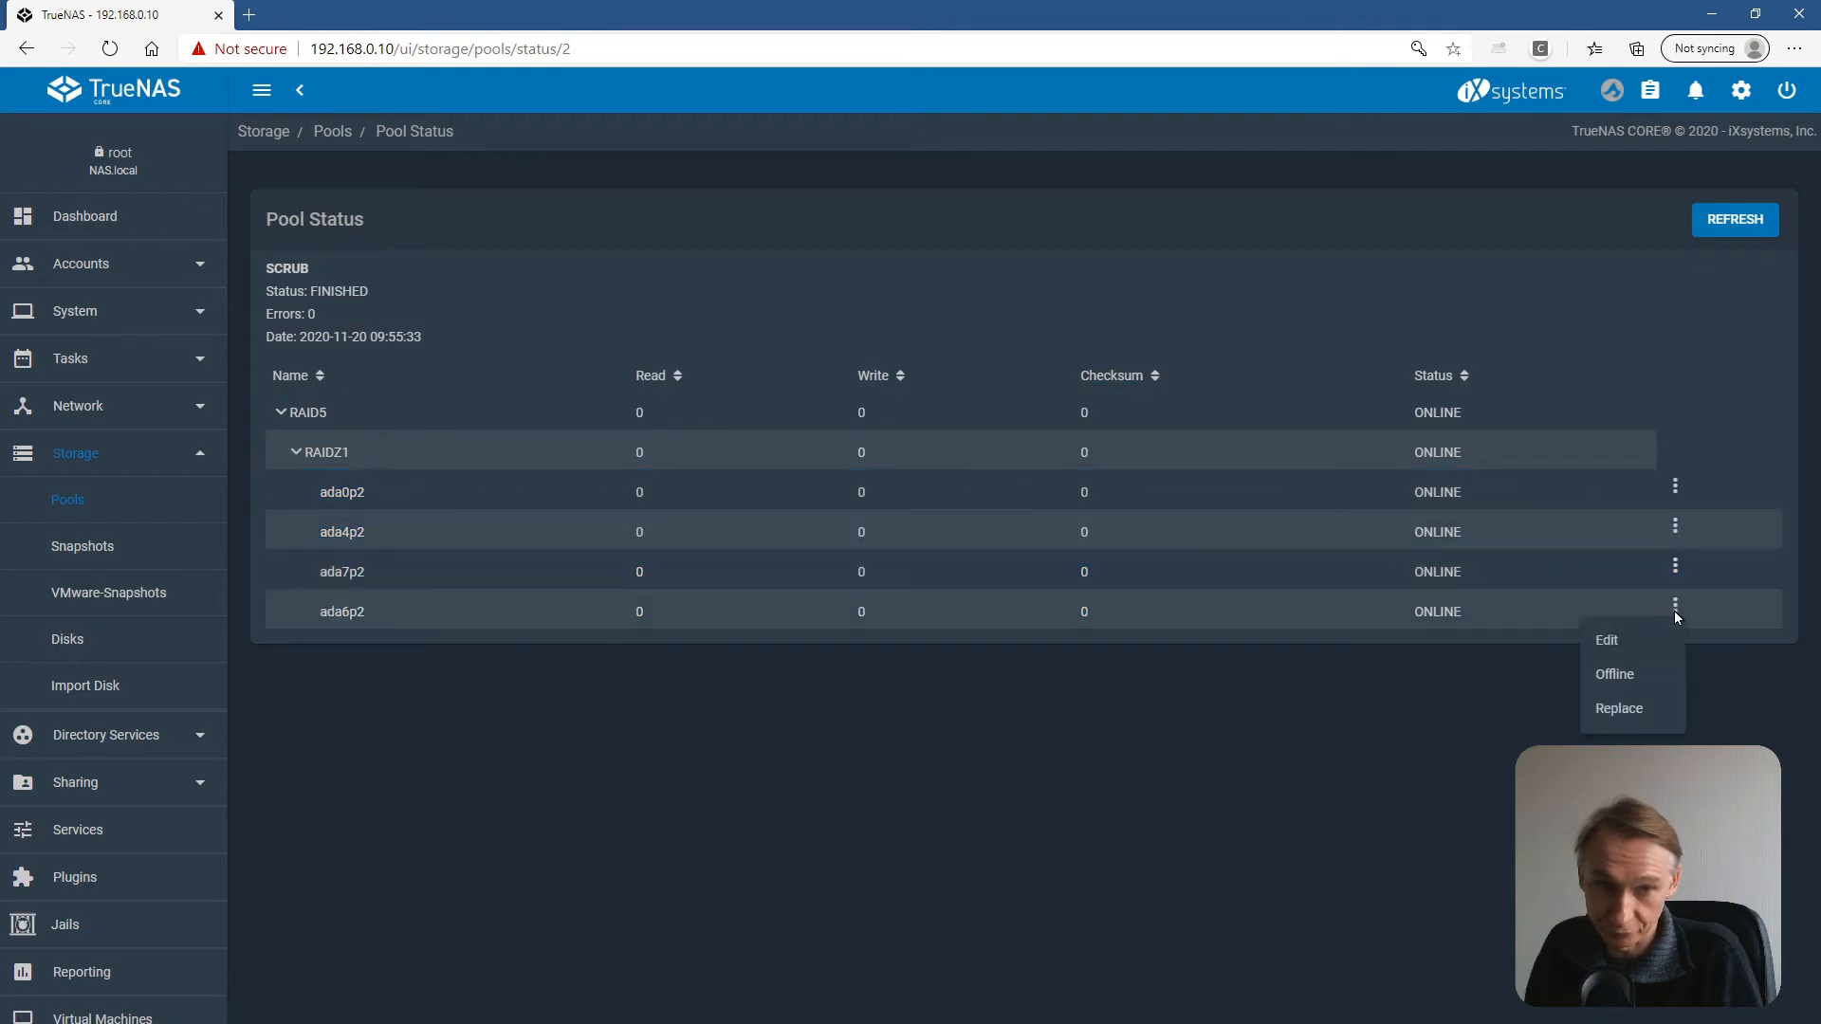
left_click(1622, 677)
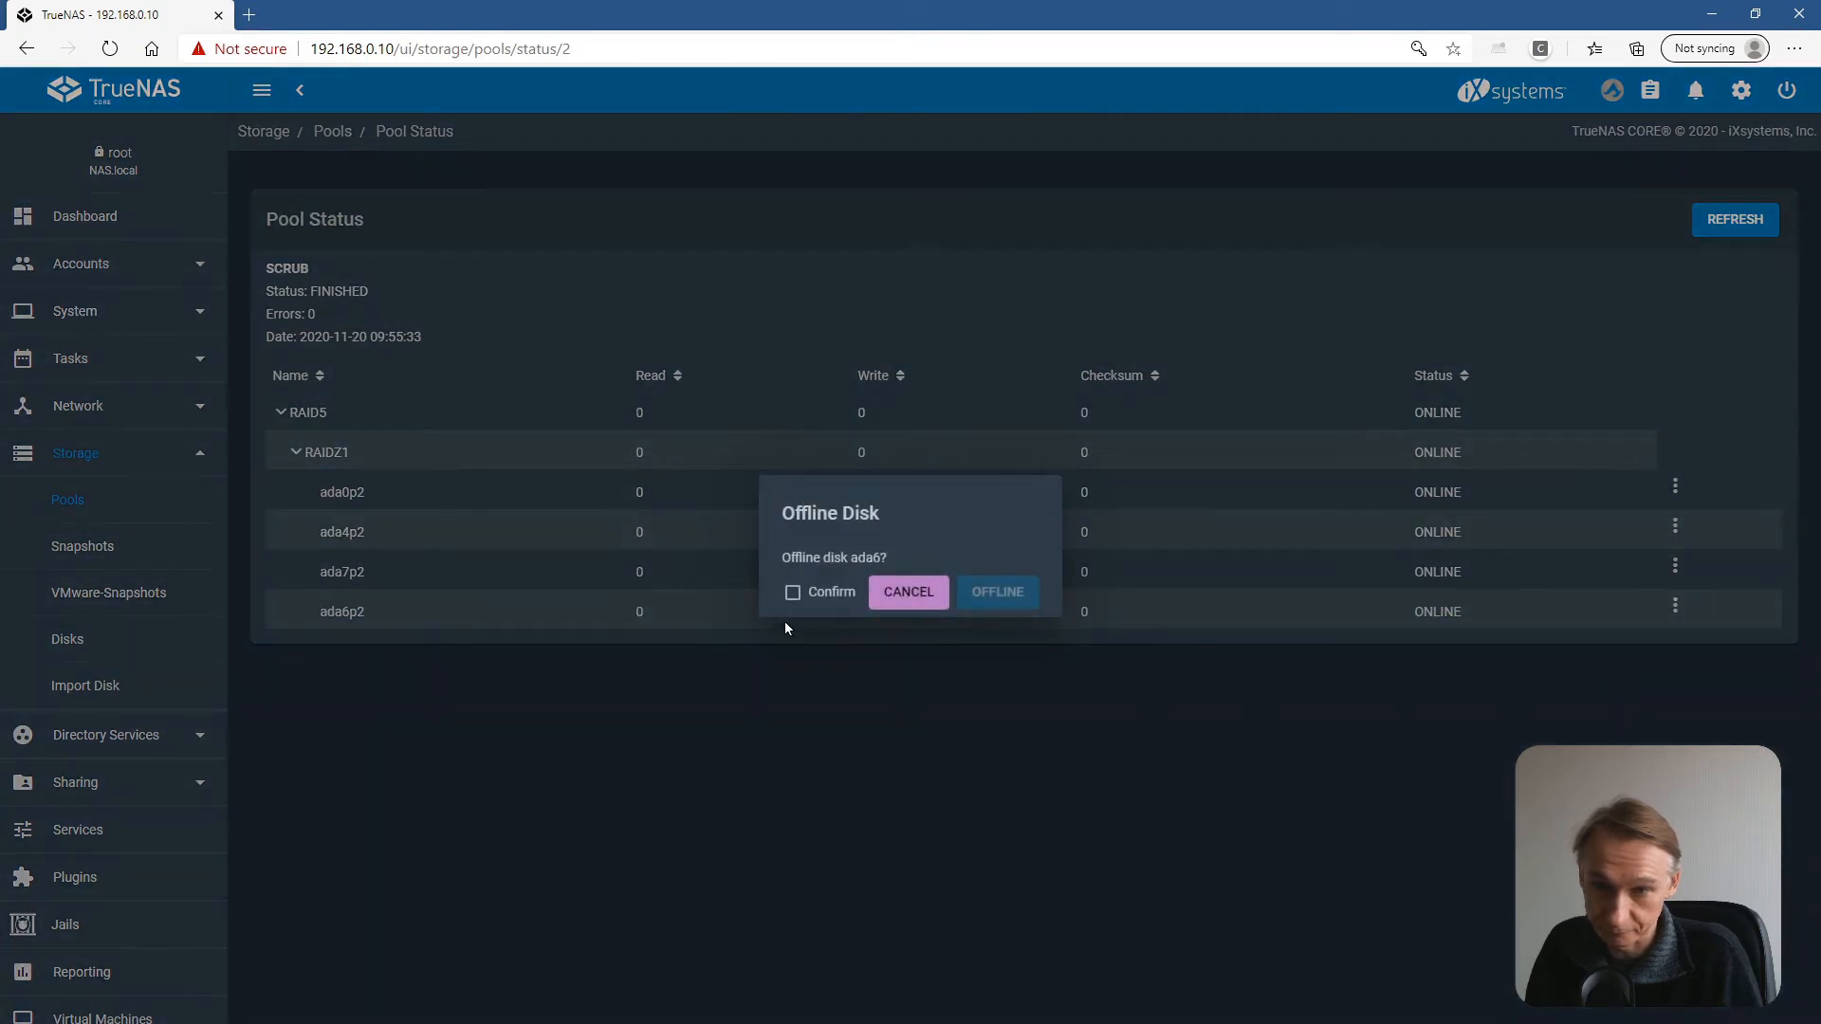
left_click(795, 598)
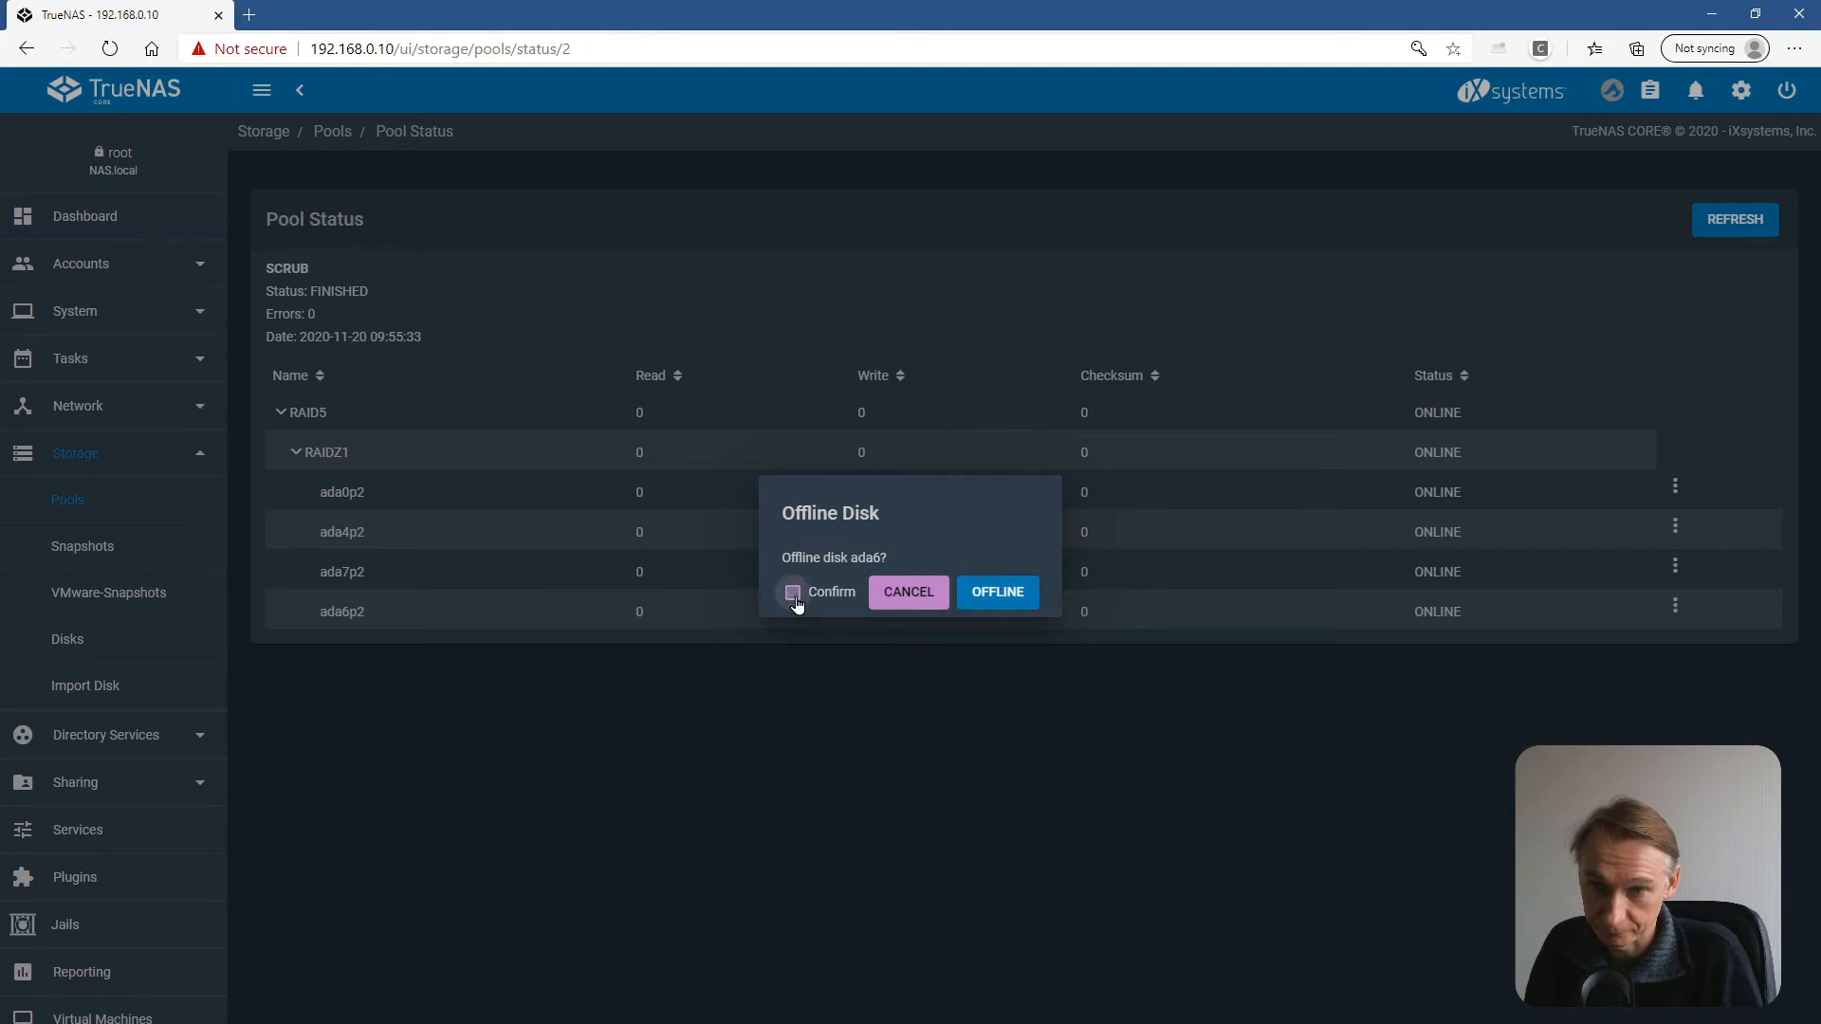
left_click(1003, 593)
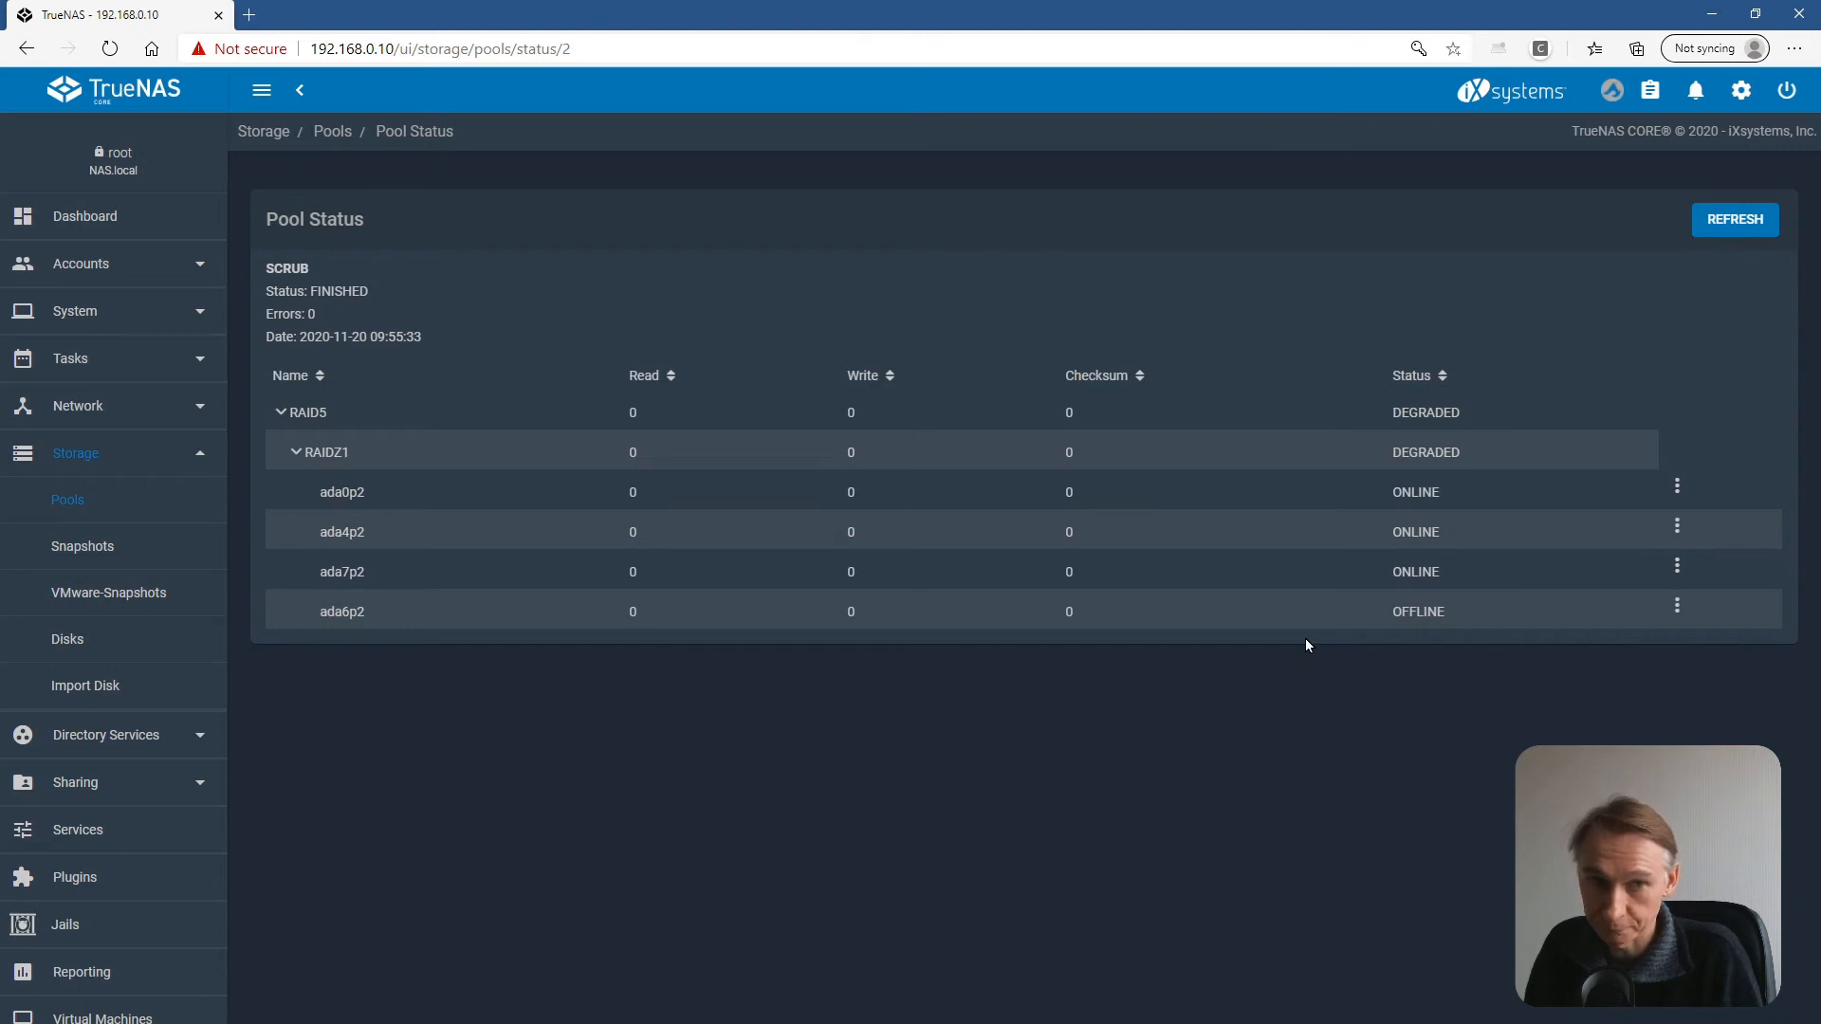
Shut down the TrueNAS system and confirm the shutdown.
left_click(1787, 93)
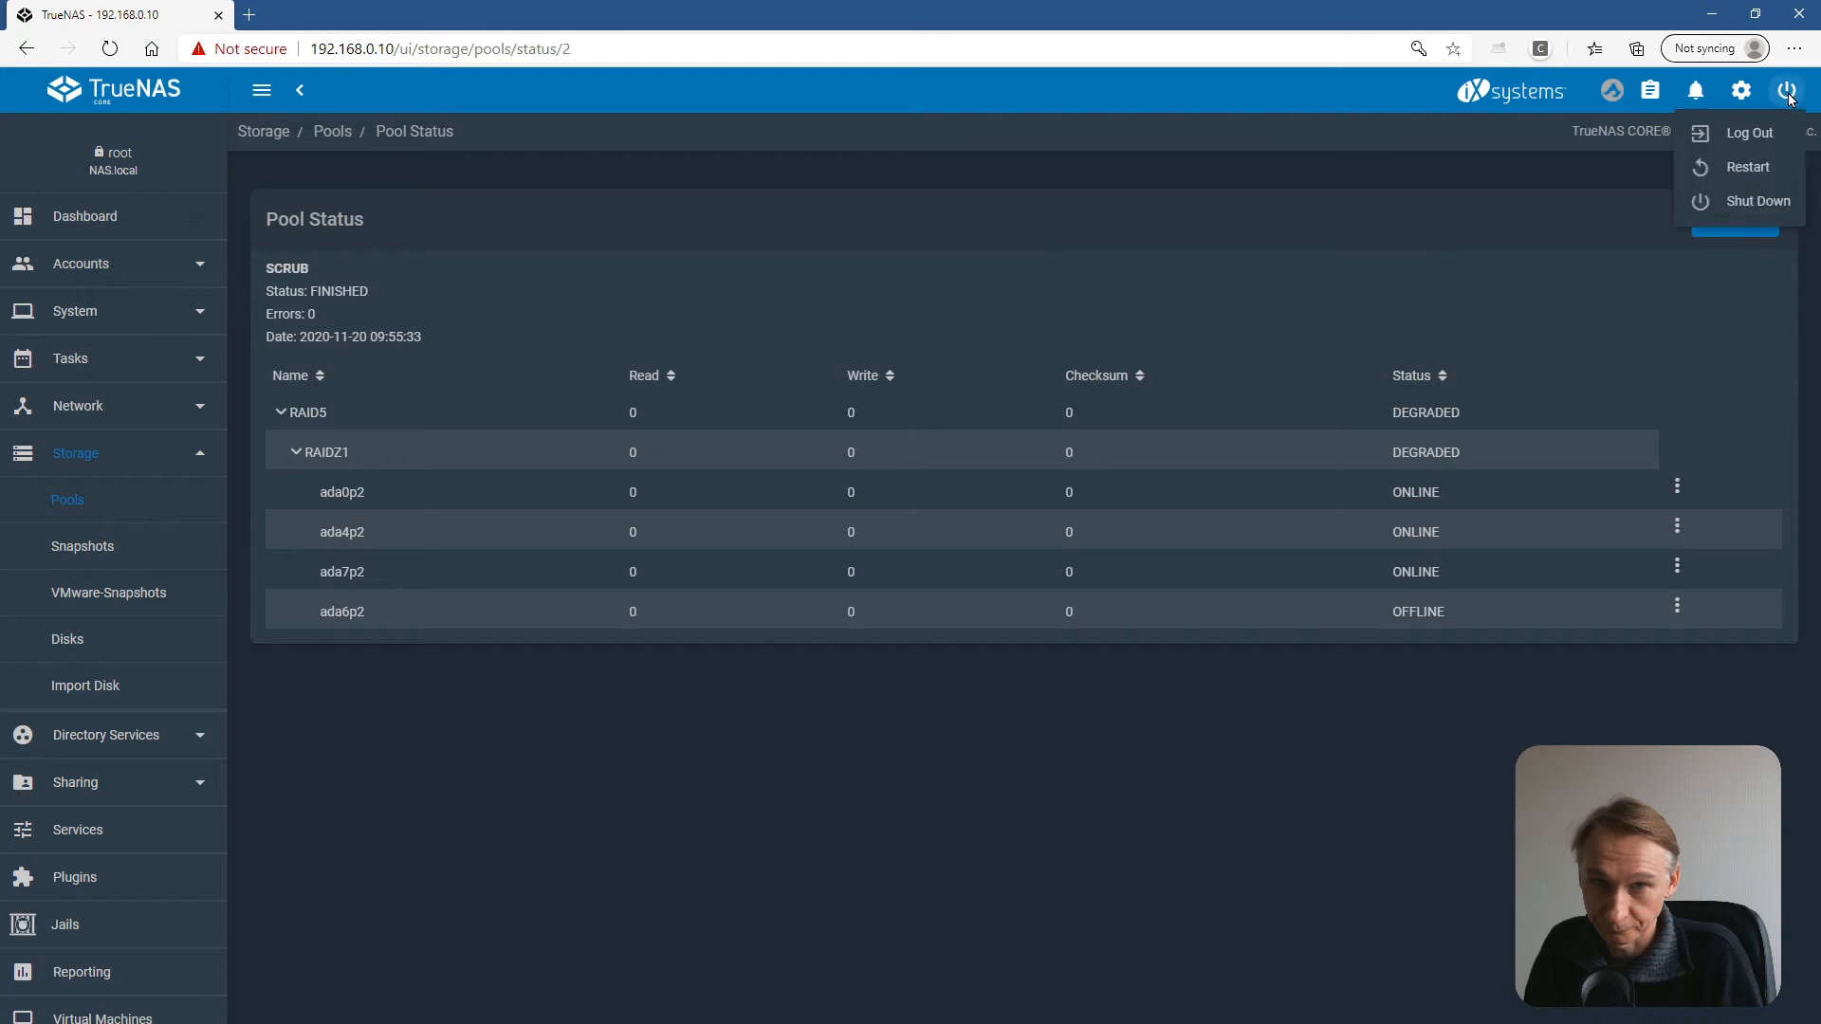
left_click(1751, 202)
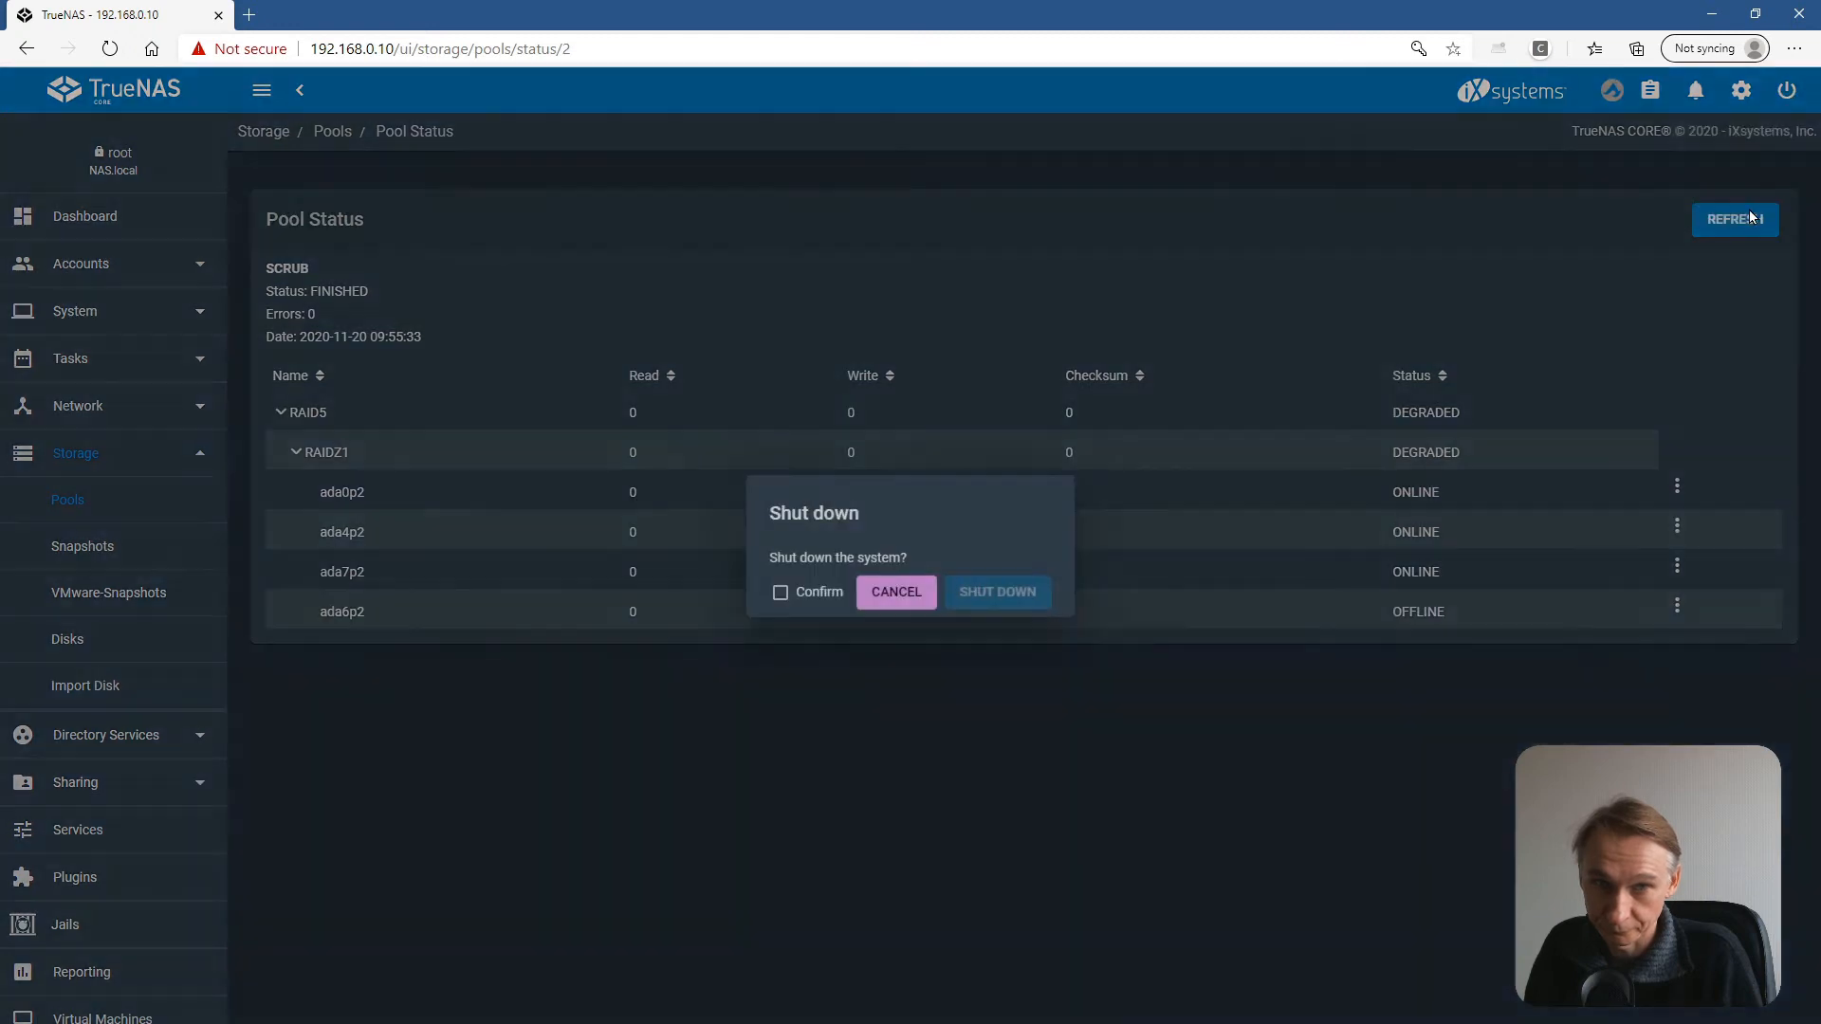
left_click(780, 593)
left_click(996, 592)
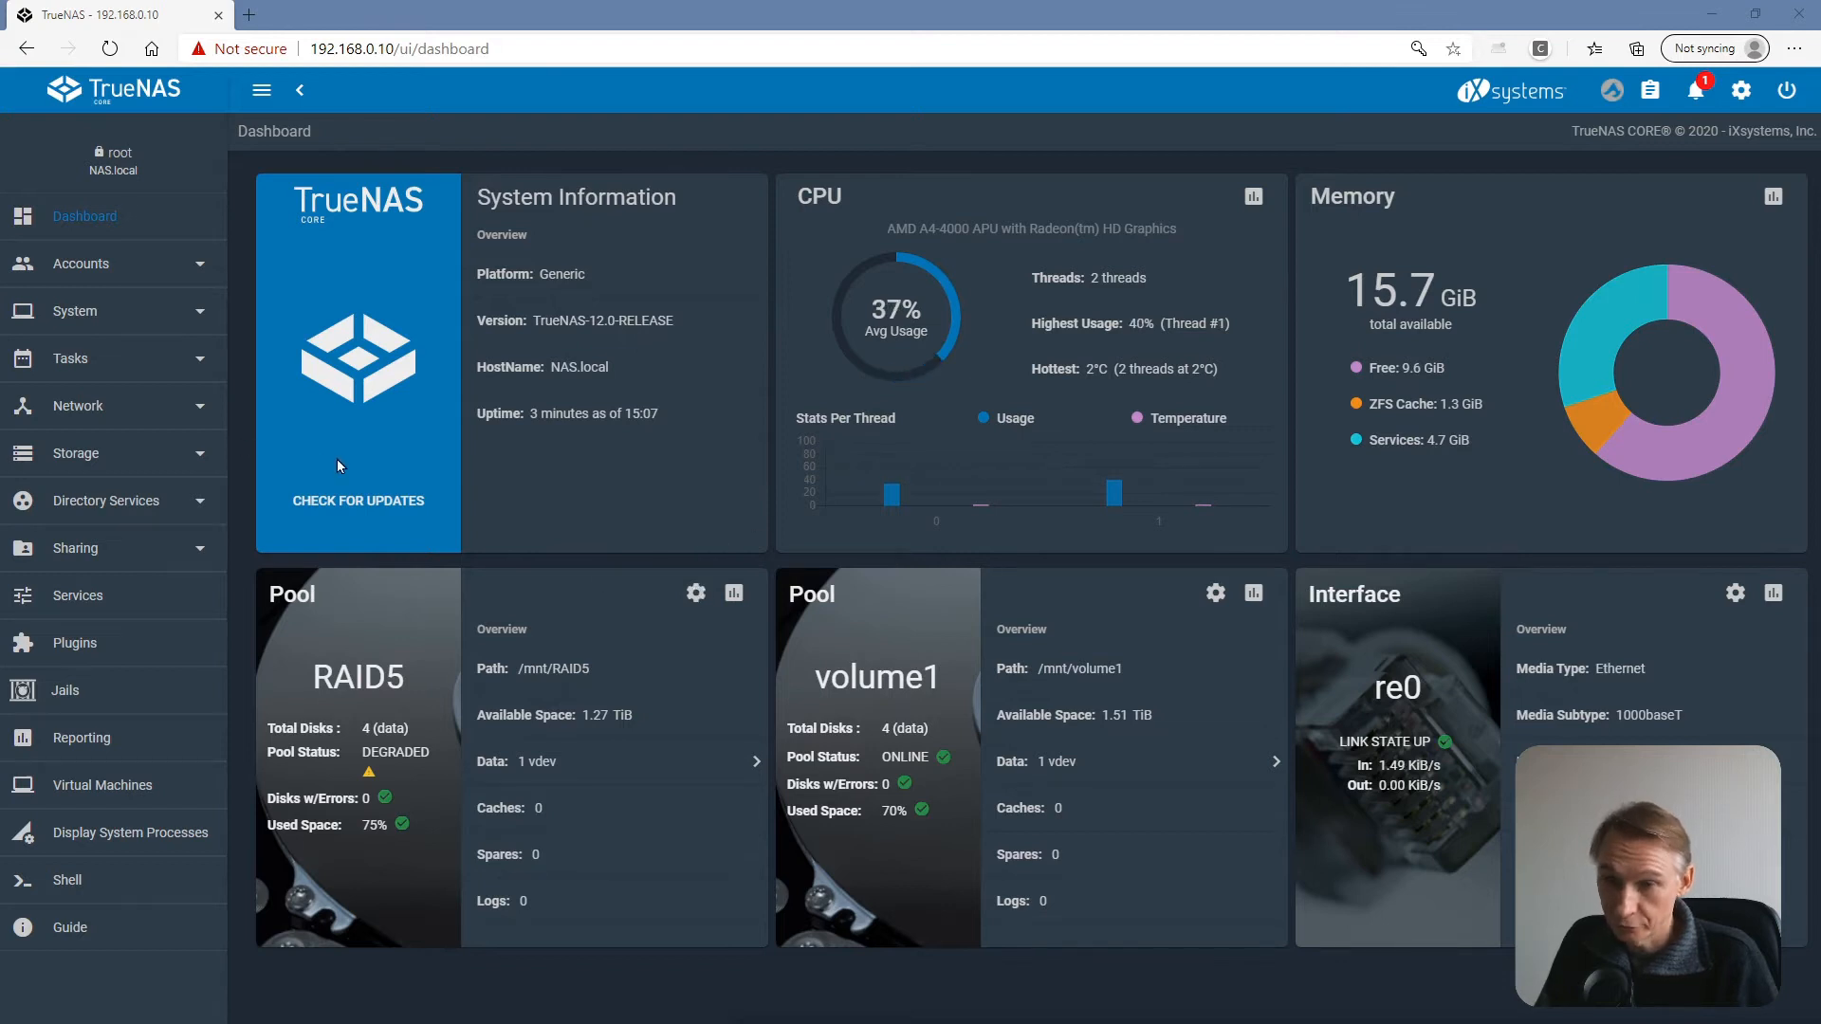
Open the status page of the degraded RAID5 pool from the storage pools list.
left_click(84, 457)
left_click(69, 503)
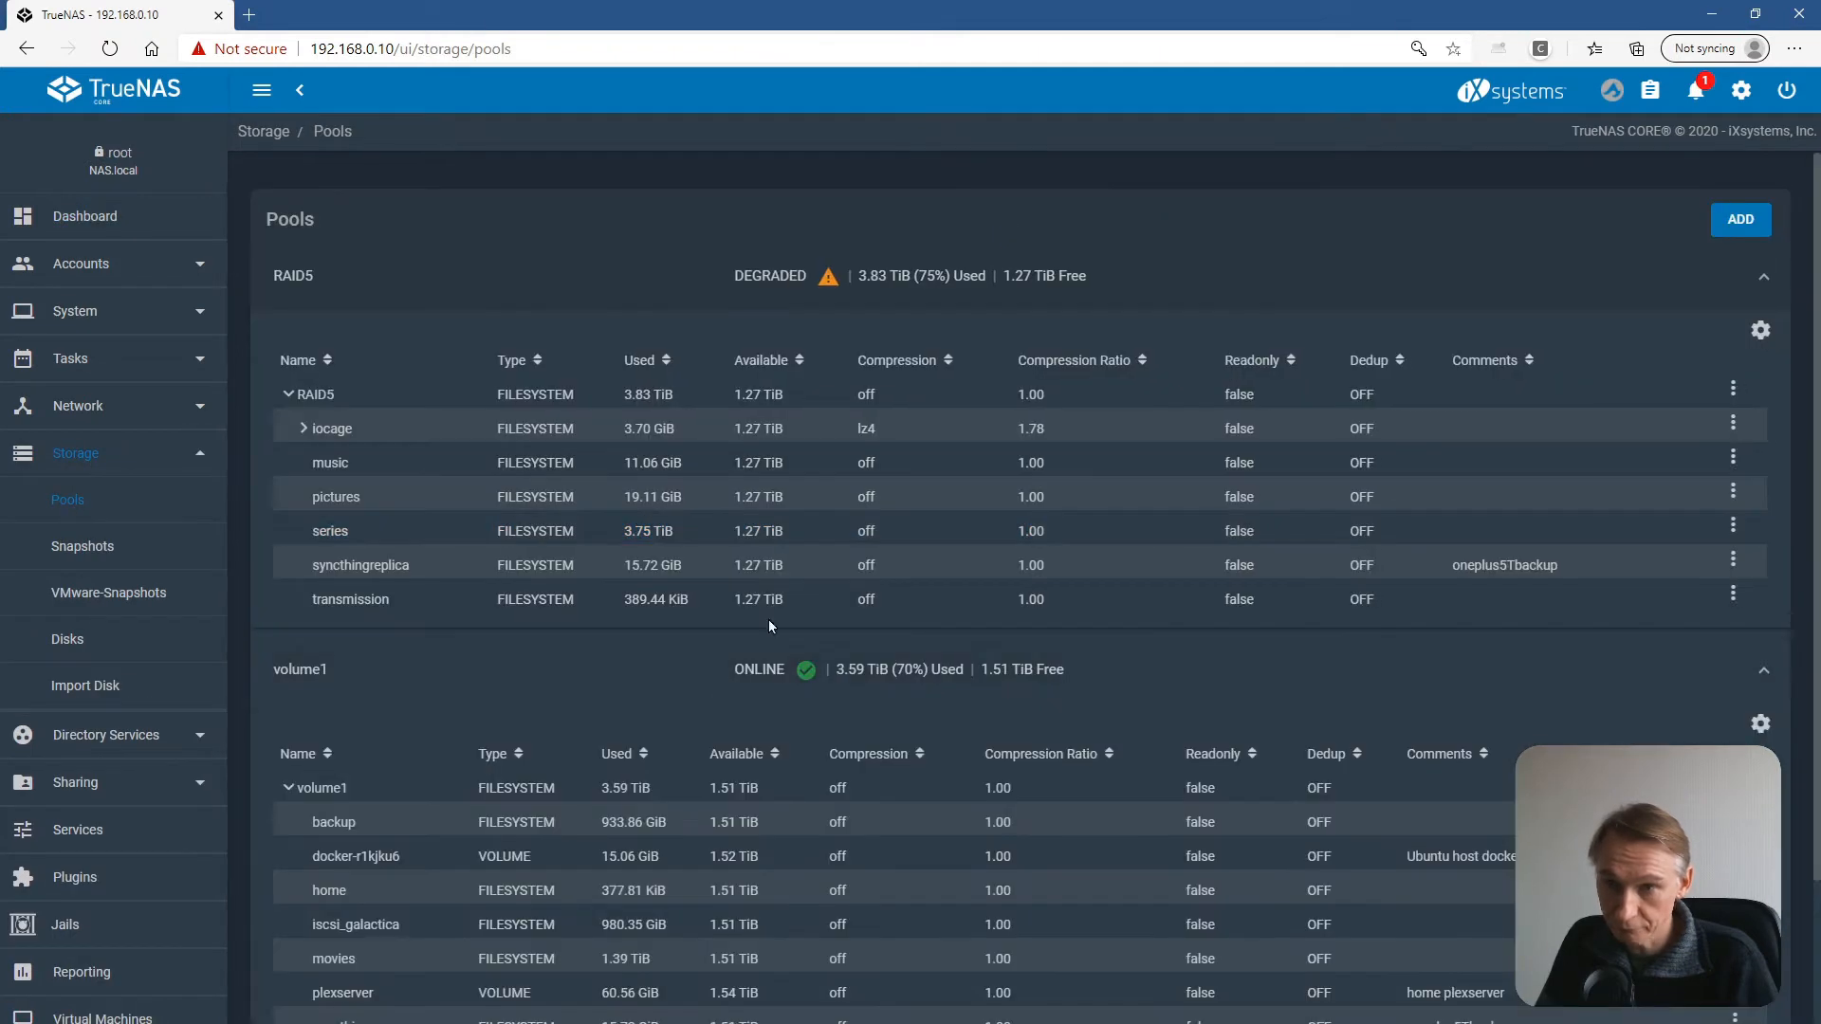
left_click(1760, 330)
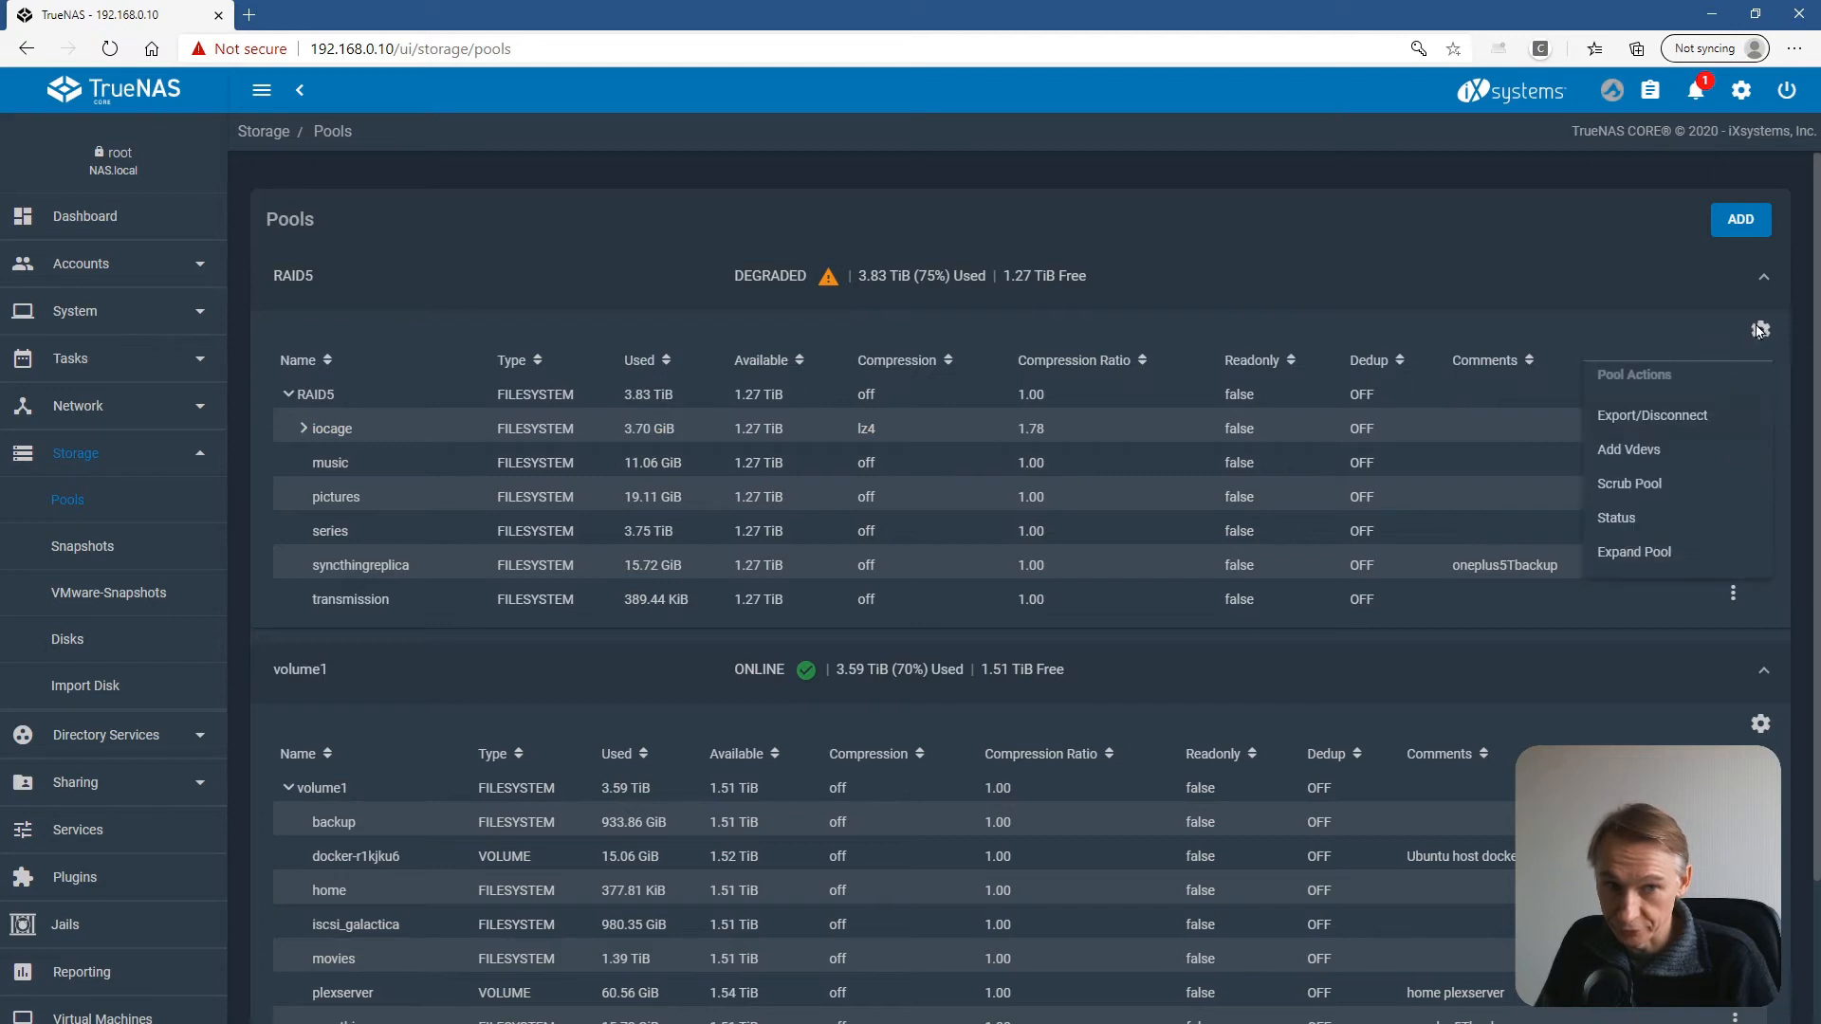
left_click(1628, 517)
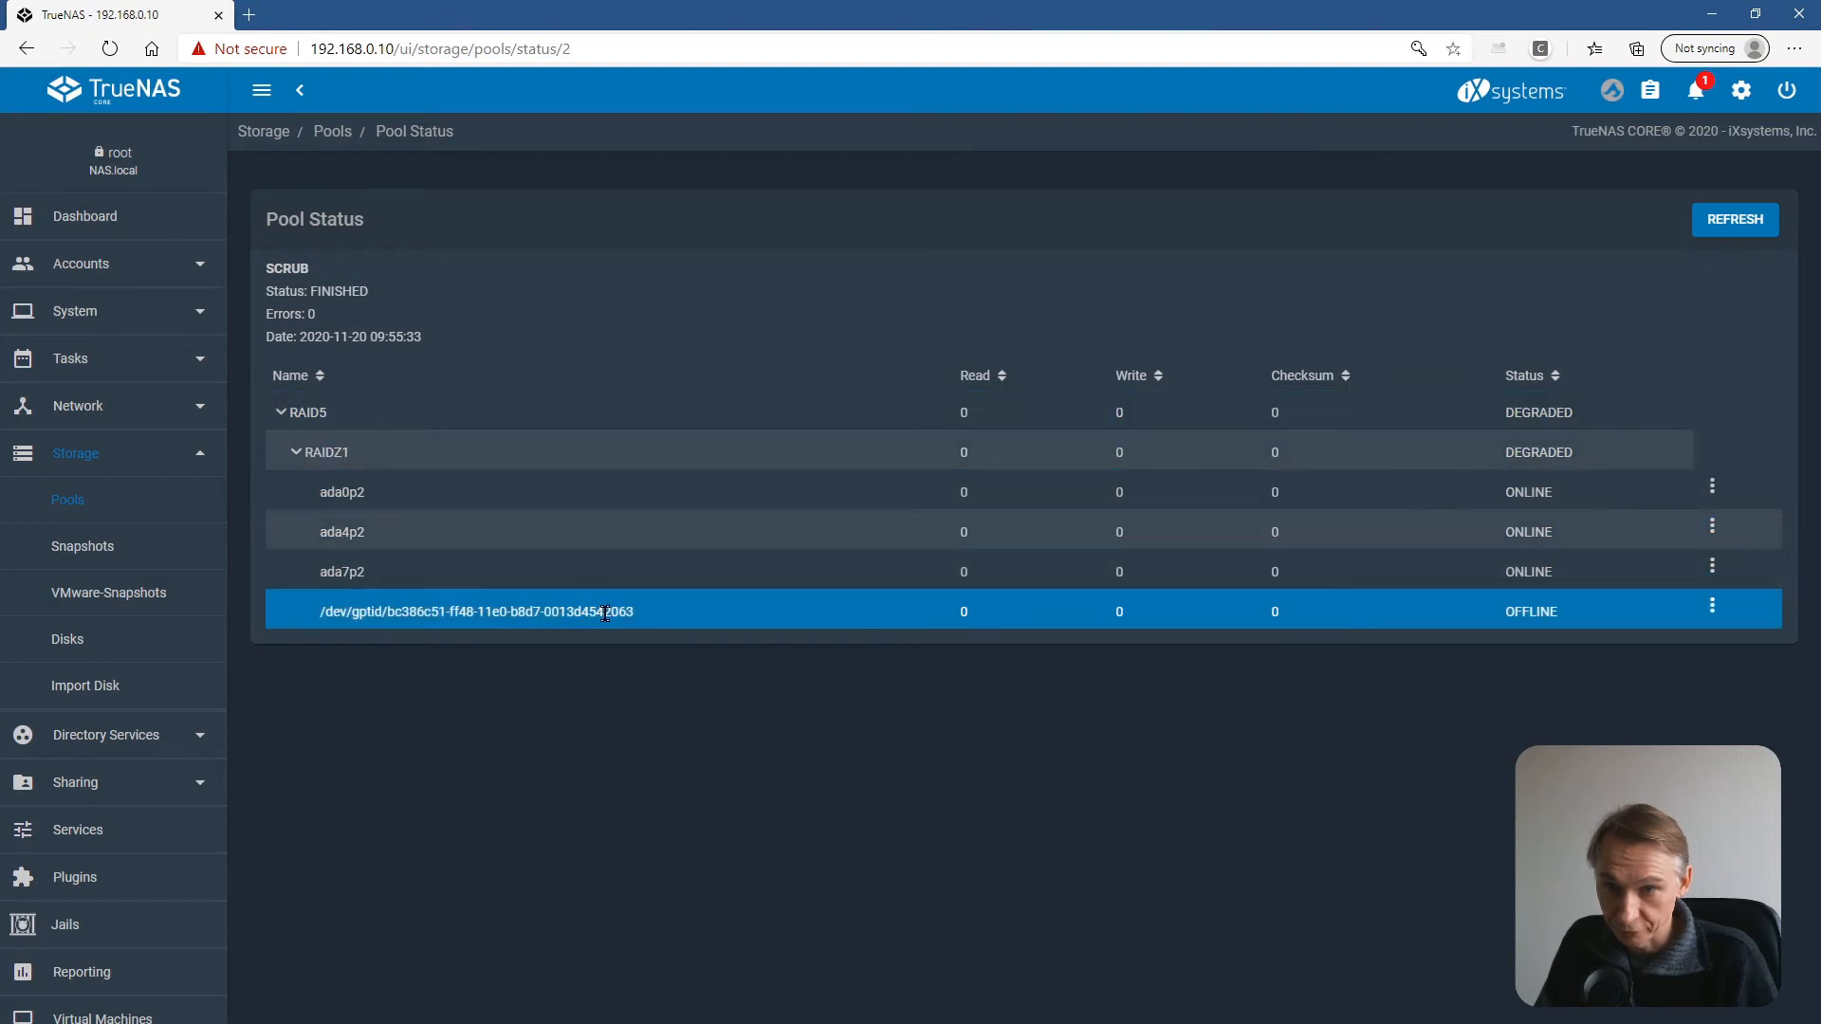
Replace the offline member of the RAID5 pool with disk ada6 and dismiss the result message.
left_click(1711, 614)
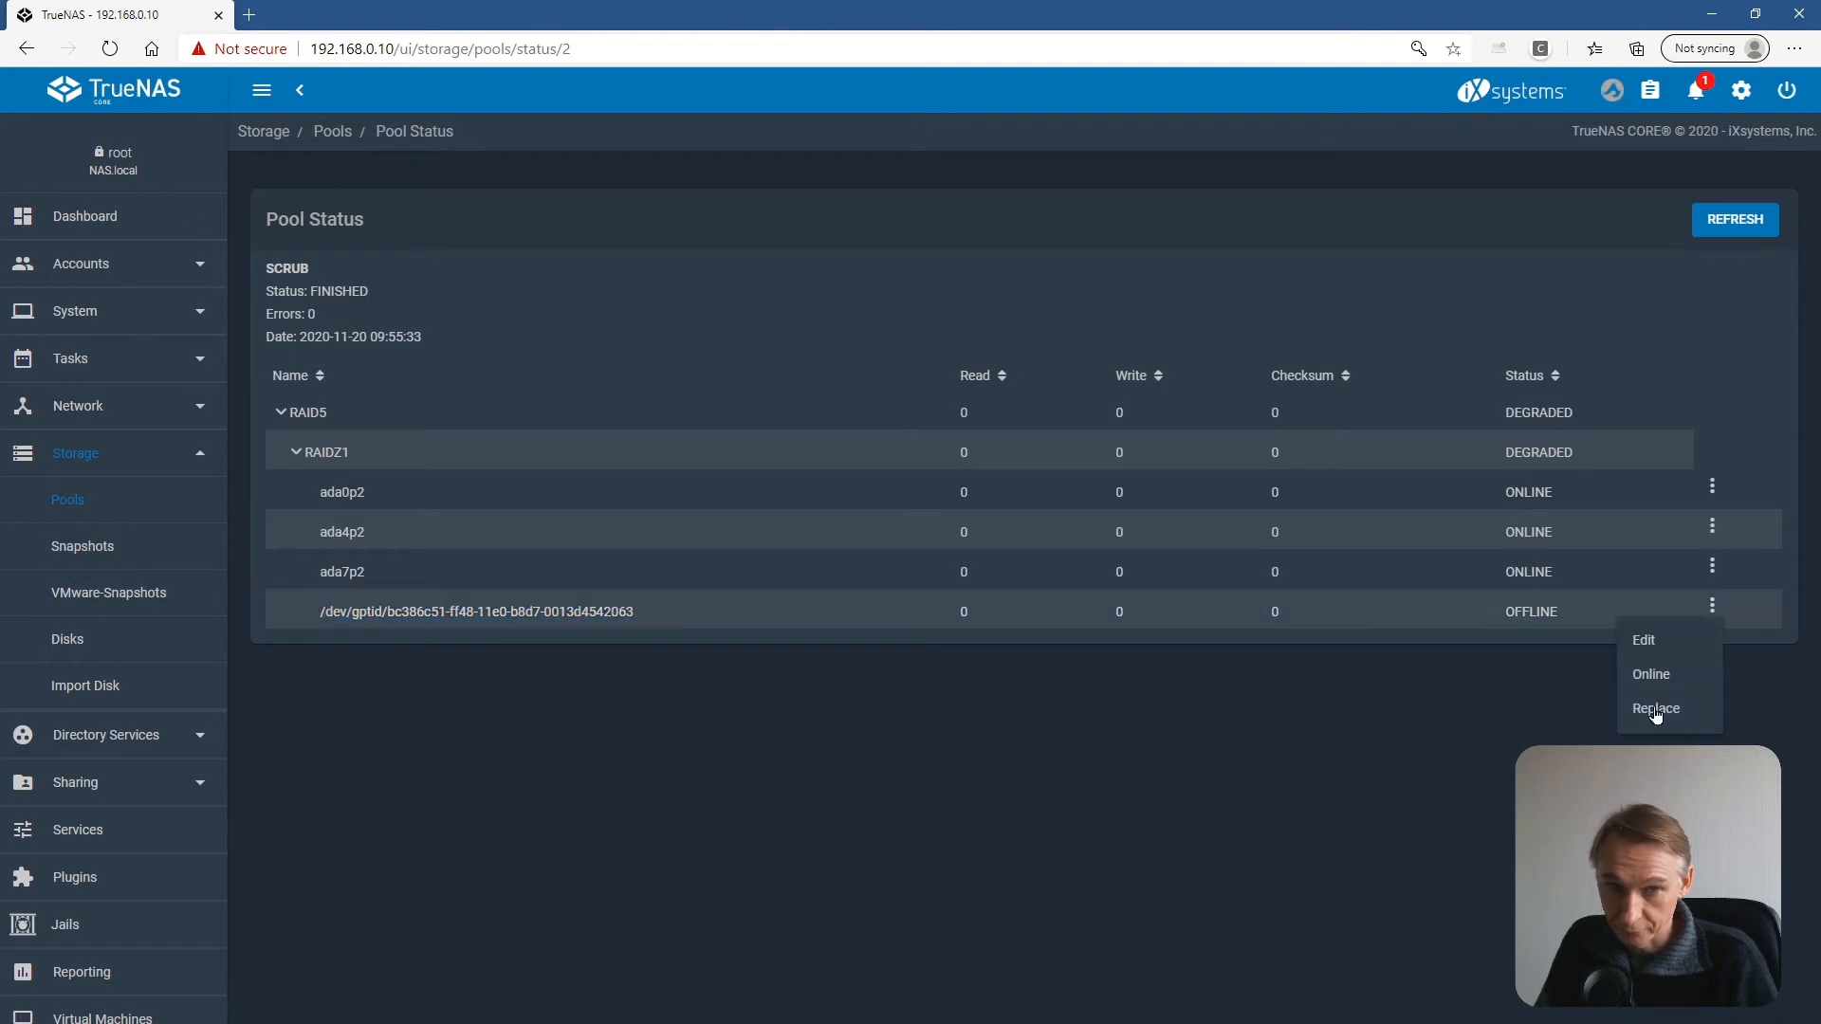
left_click(1655, 712)
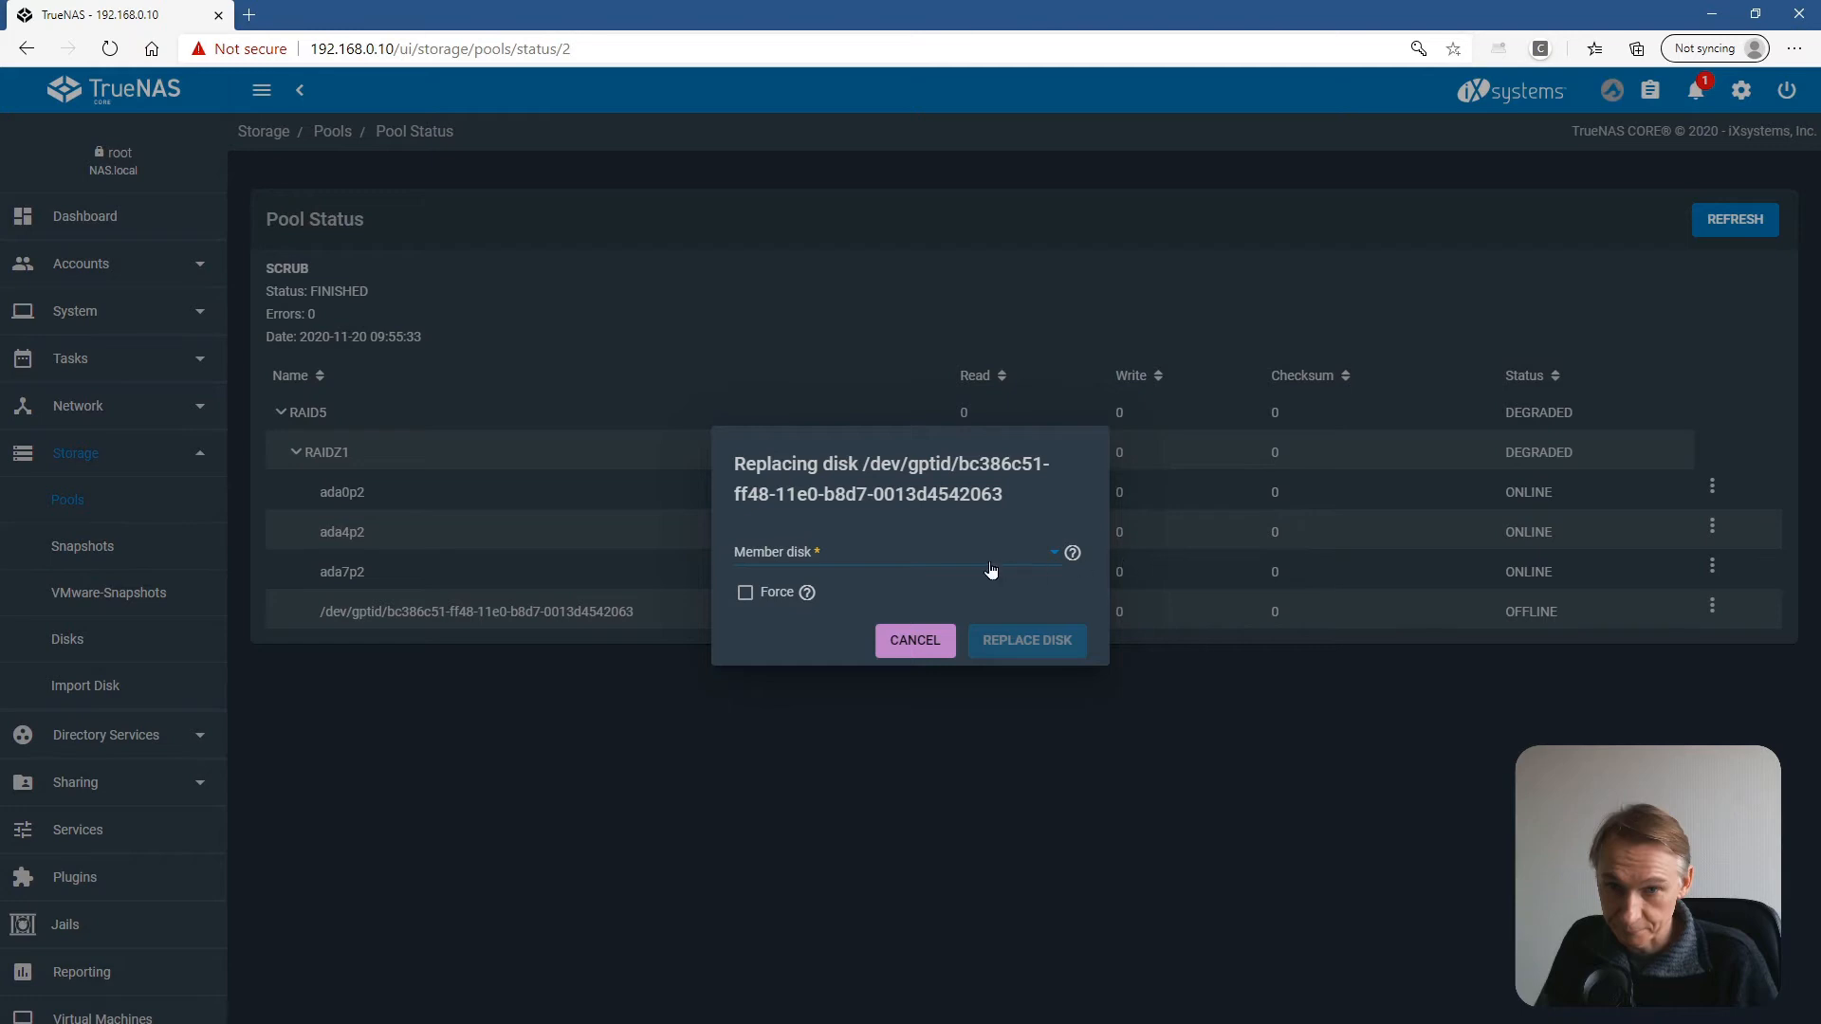
left_click(944, 561)
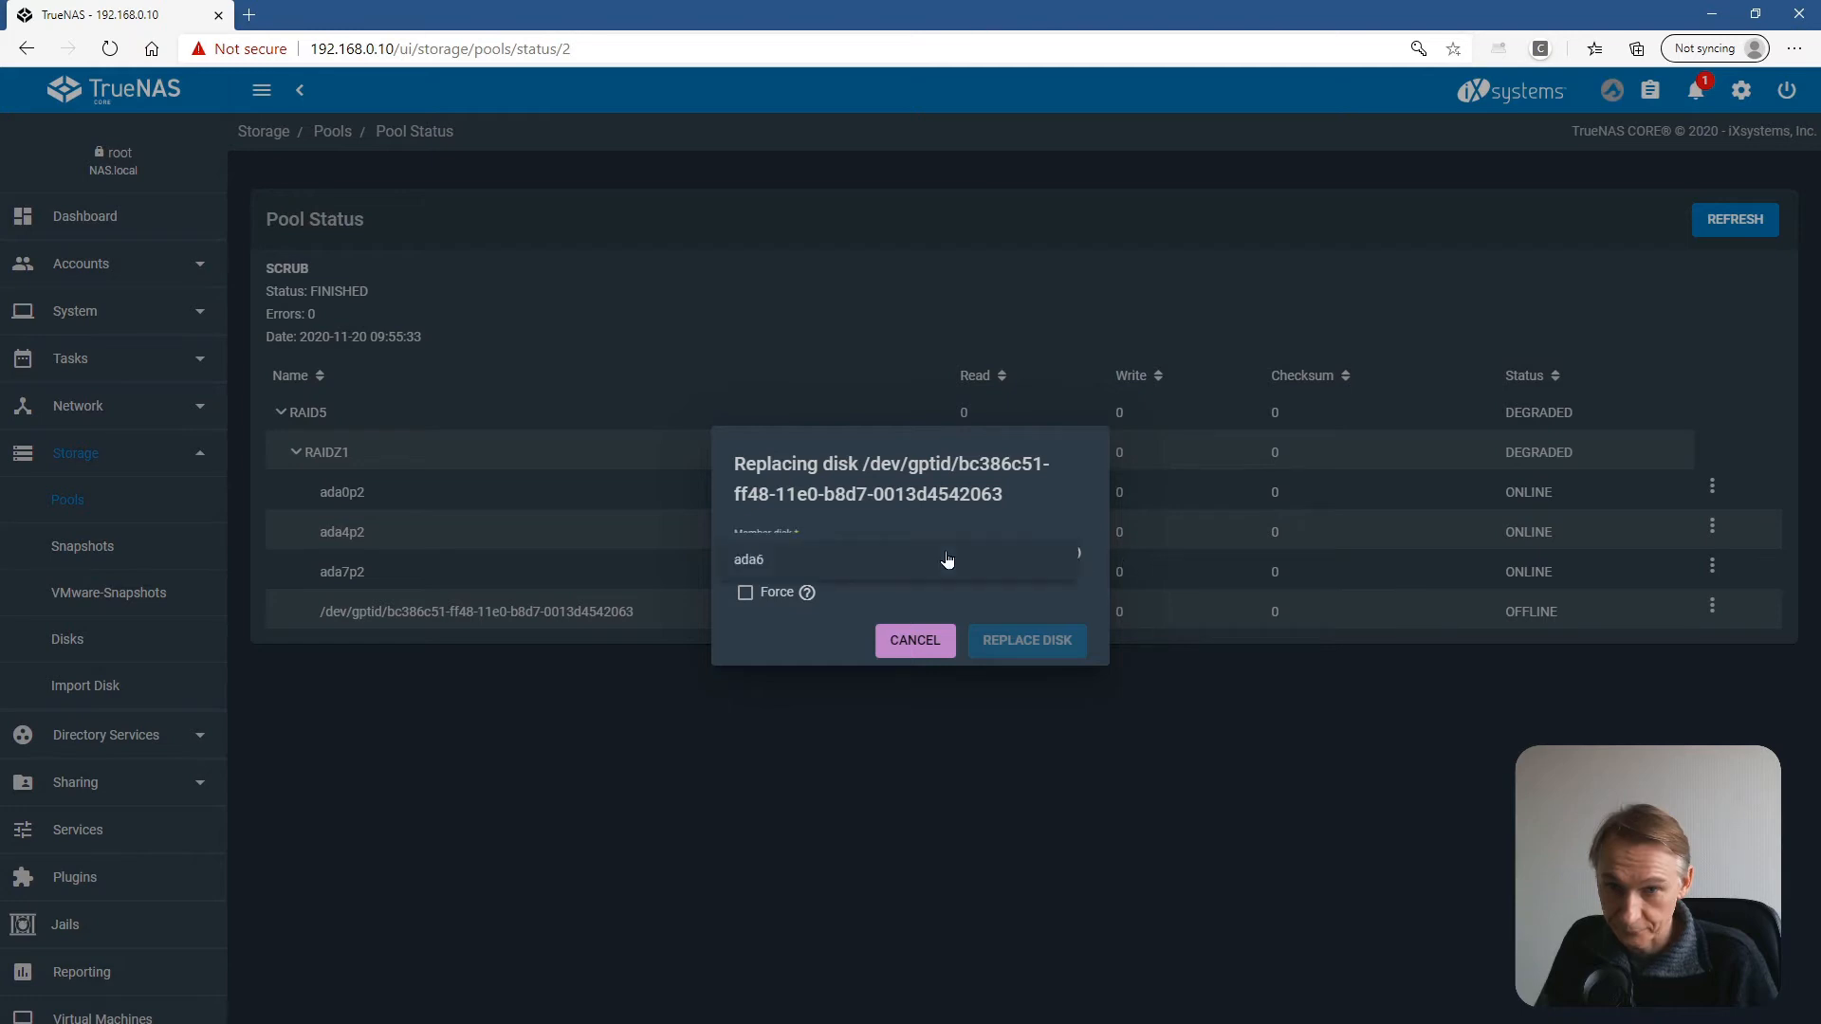
left_click(746, 561)
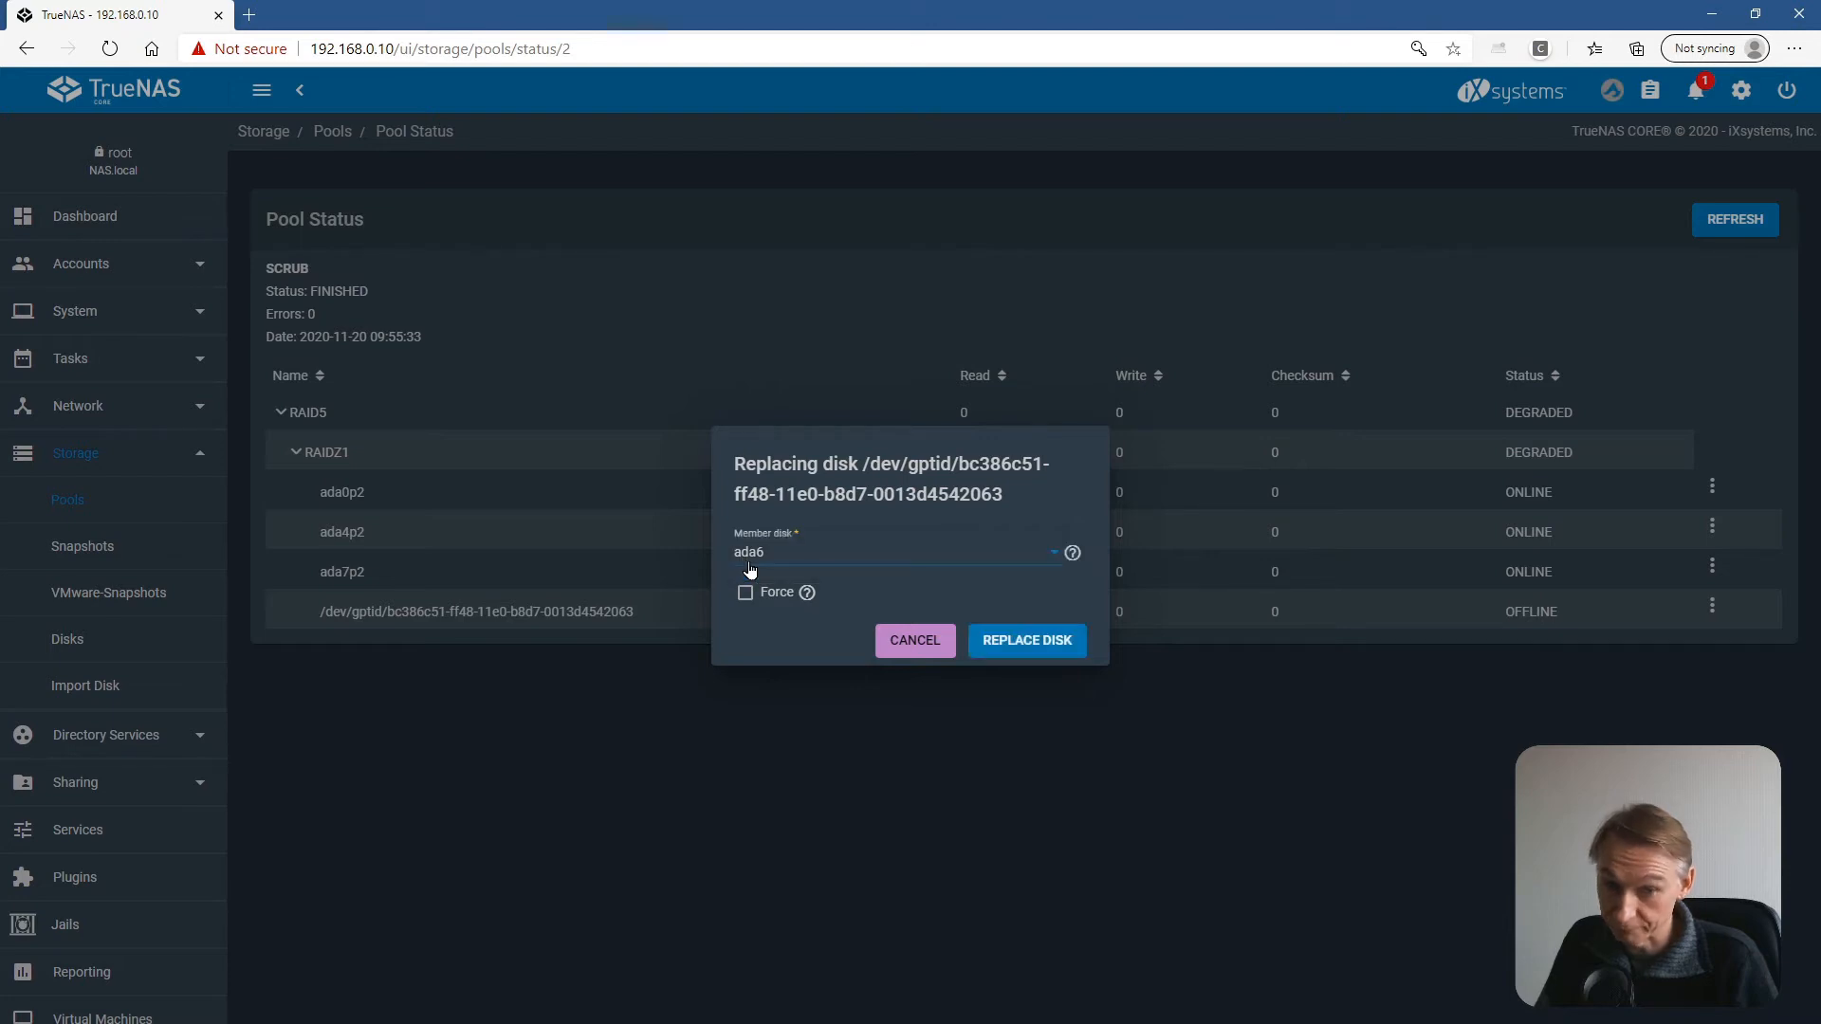
left_click(1037, 647)
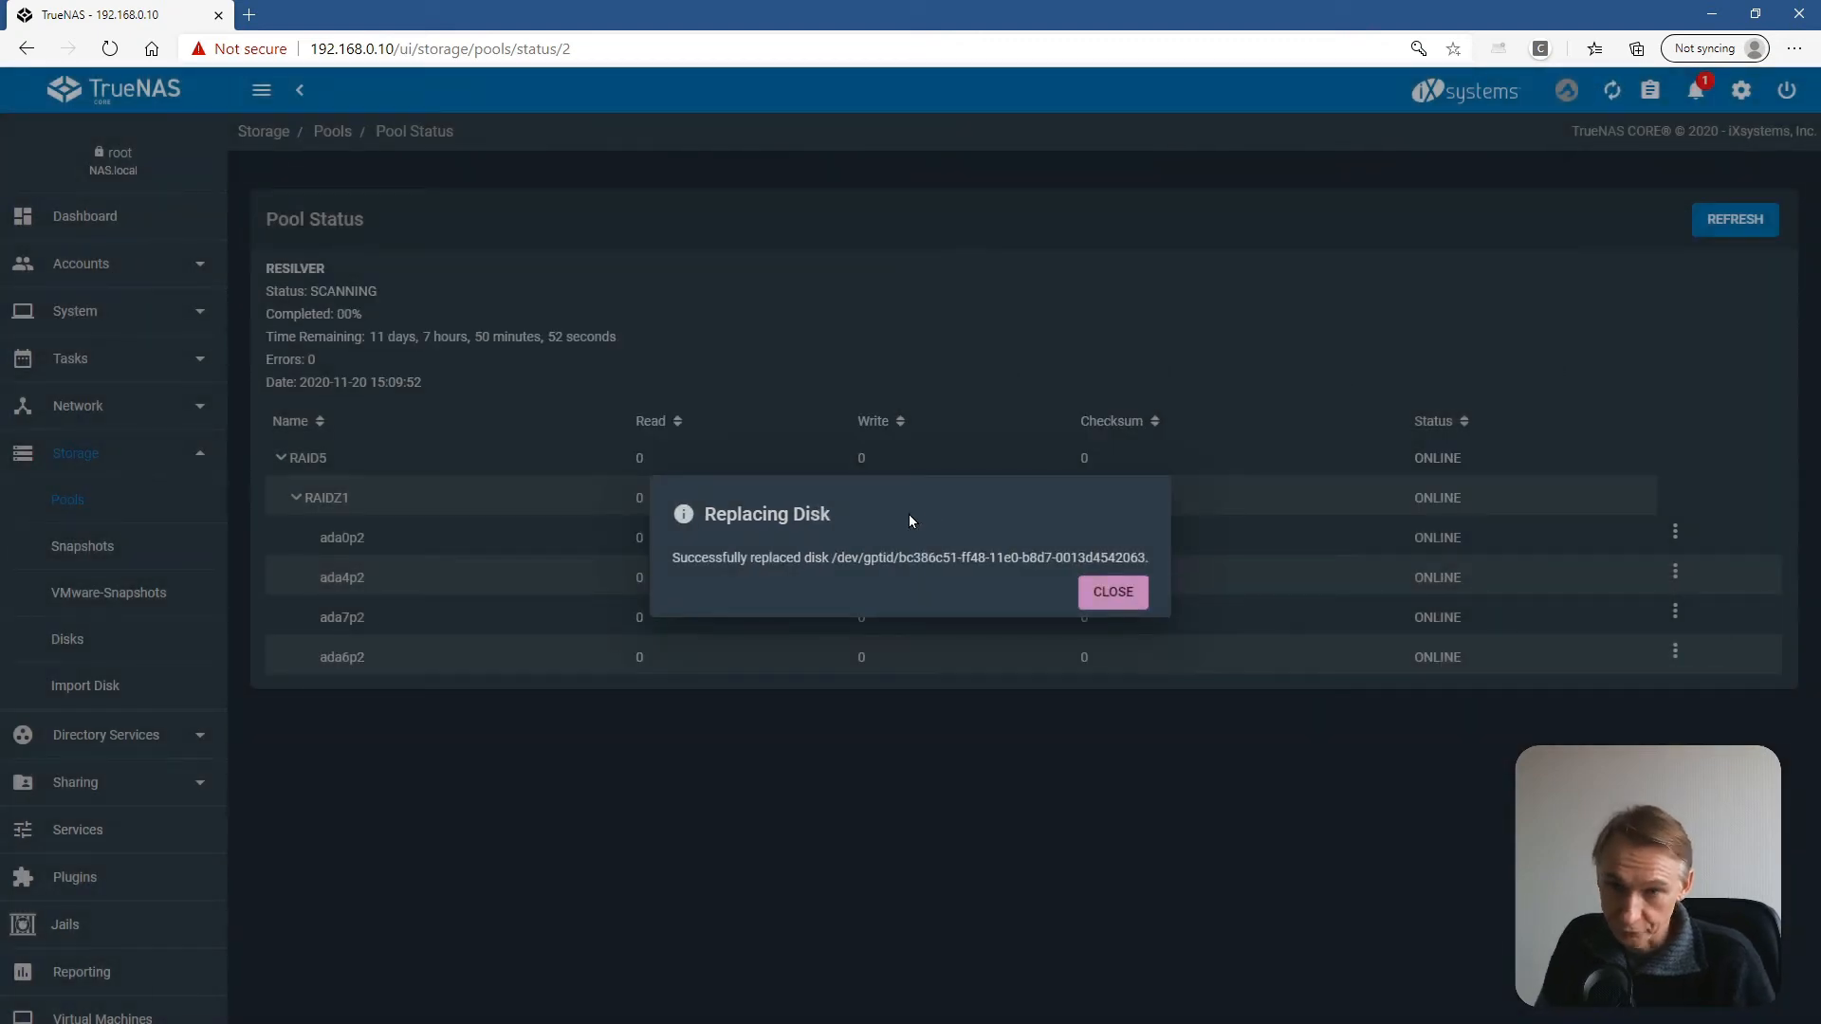
left_click(1113, 593)
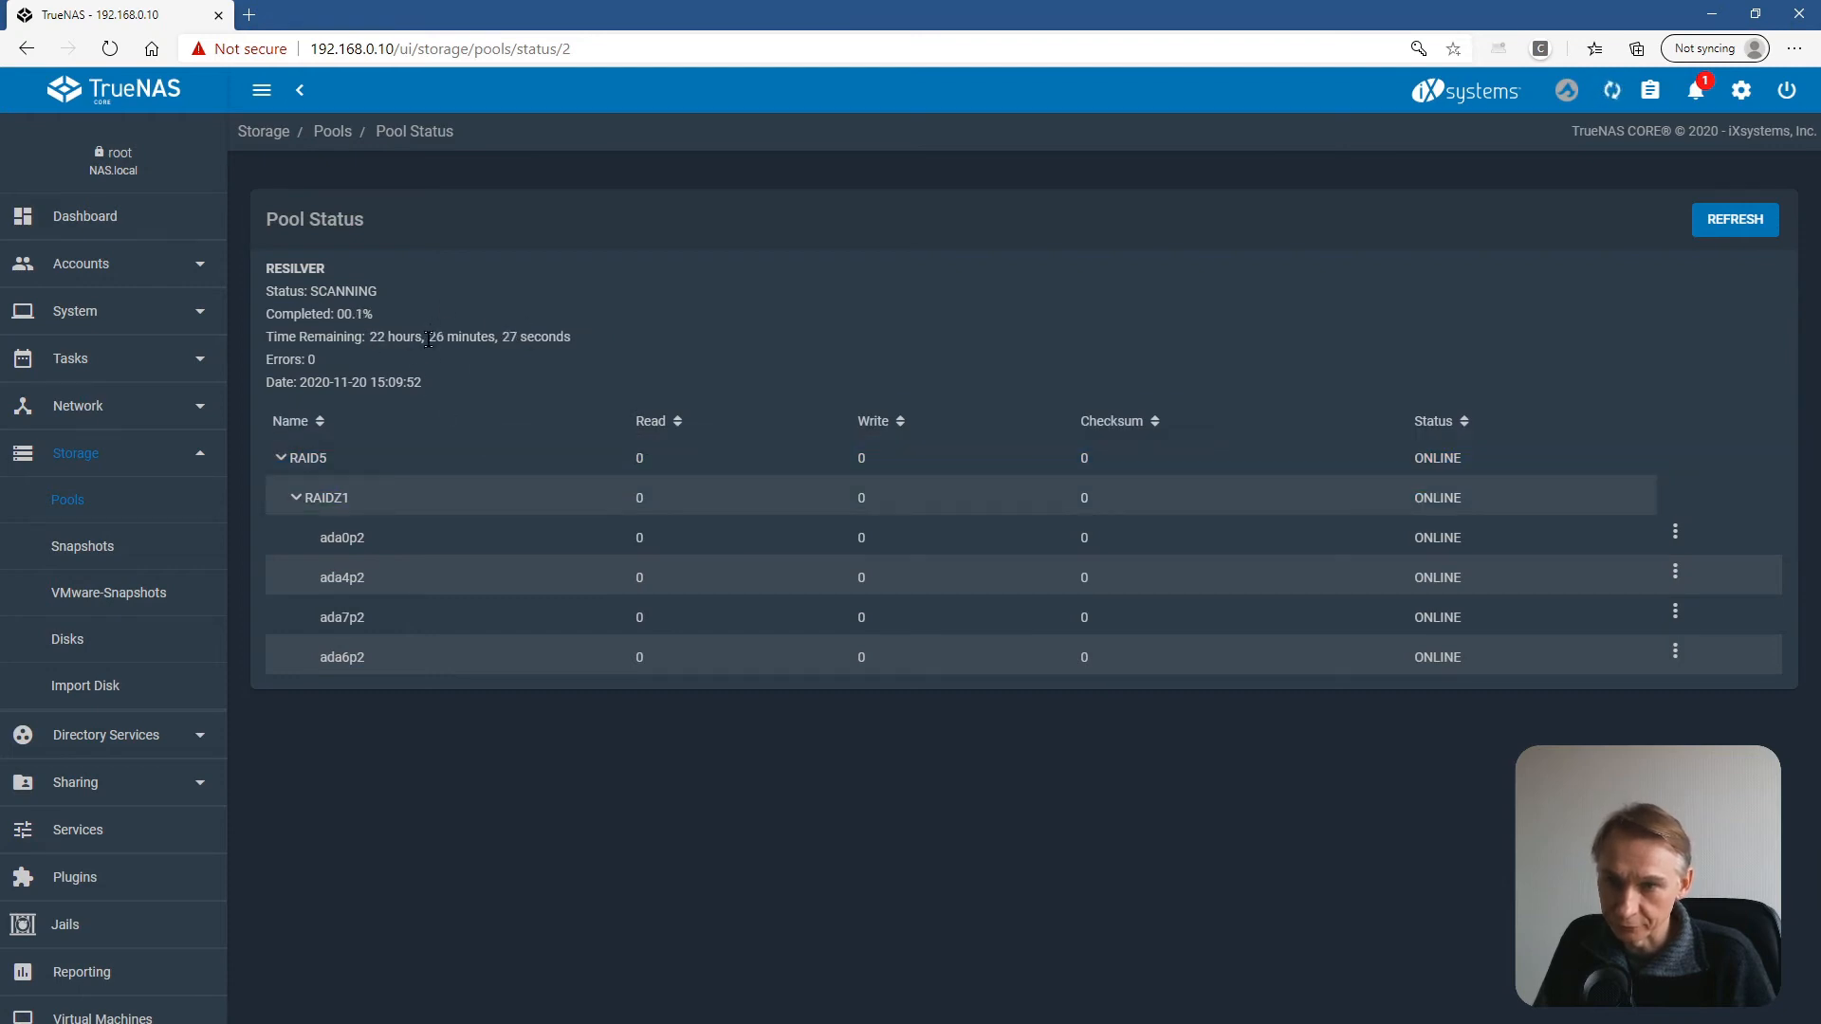
Check the RAID5 pool's status and look up disk ada4's serial number in the pool's dashboard details.
left_click(811, 467)
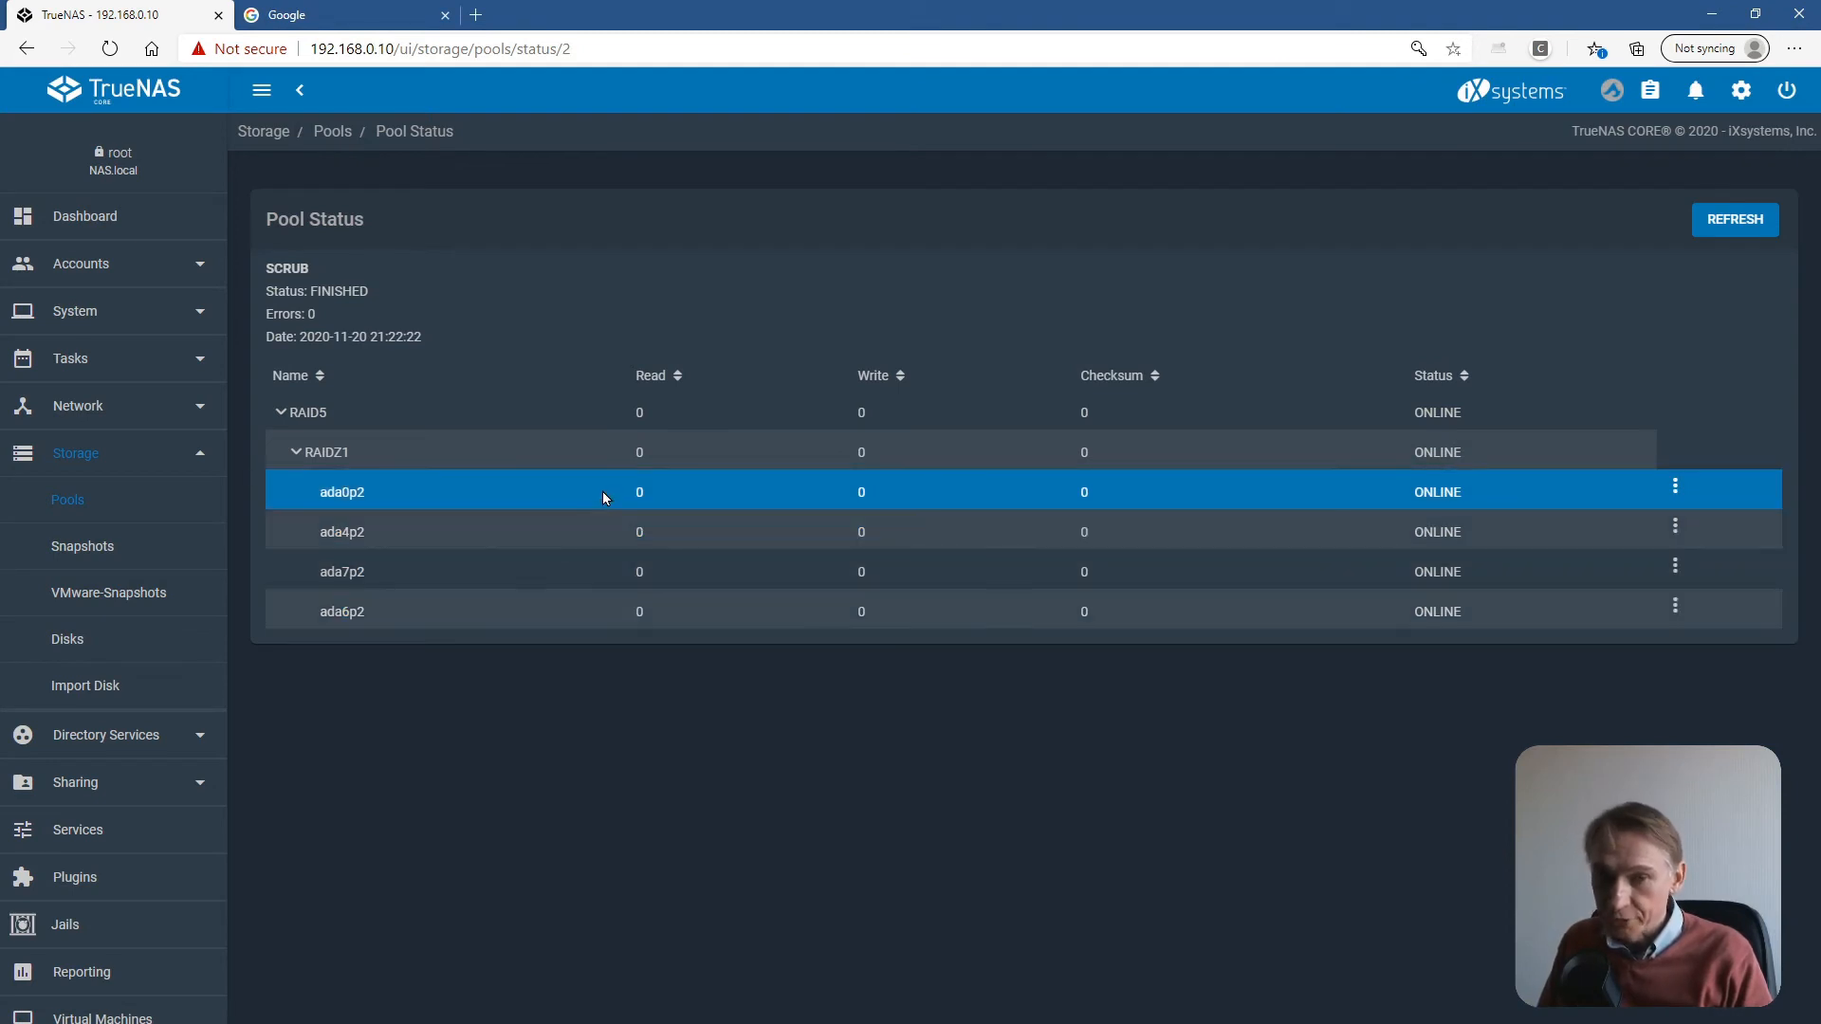
left_click(633, 565)
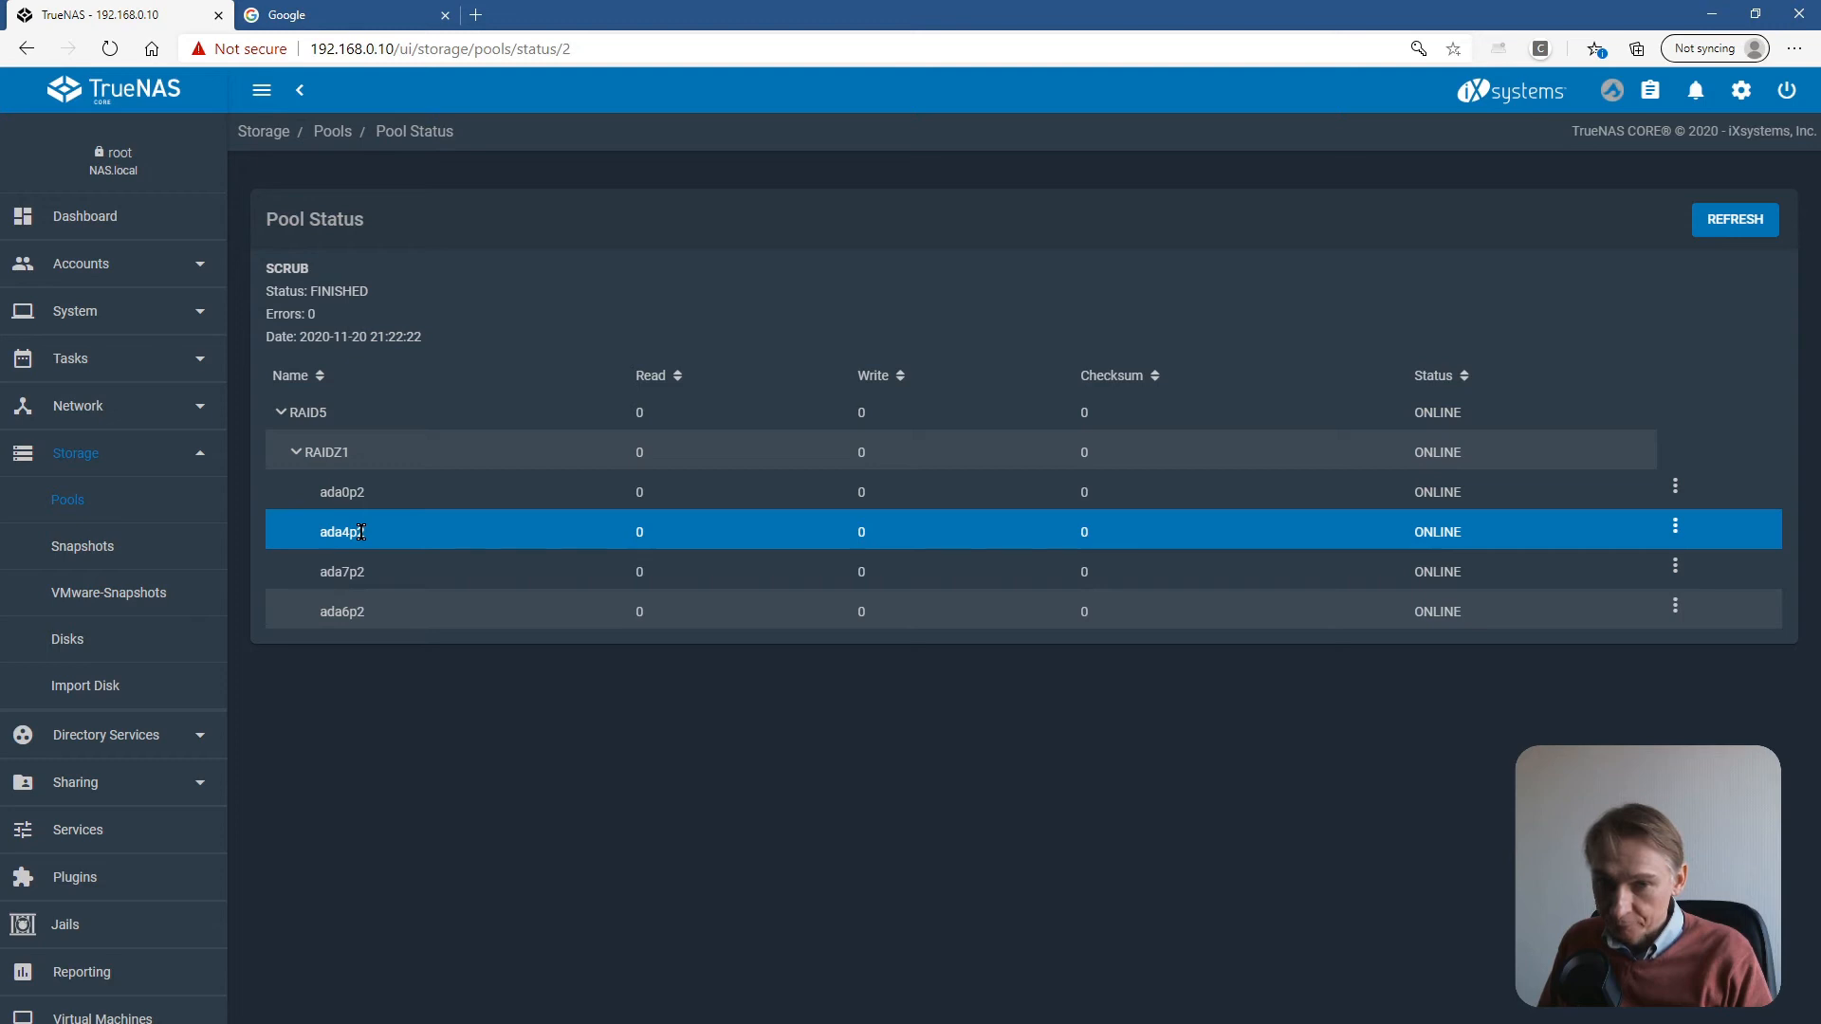
left_click(99, 217)
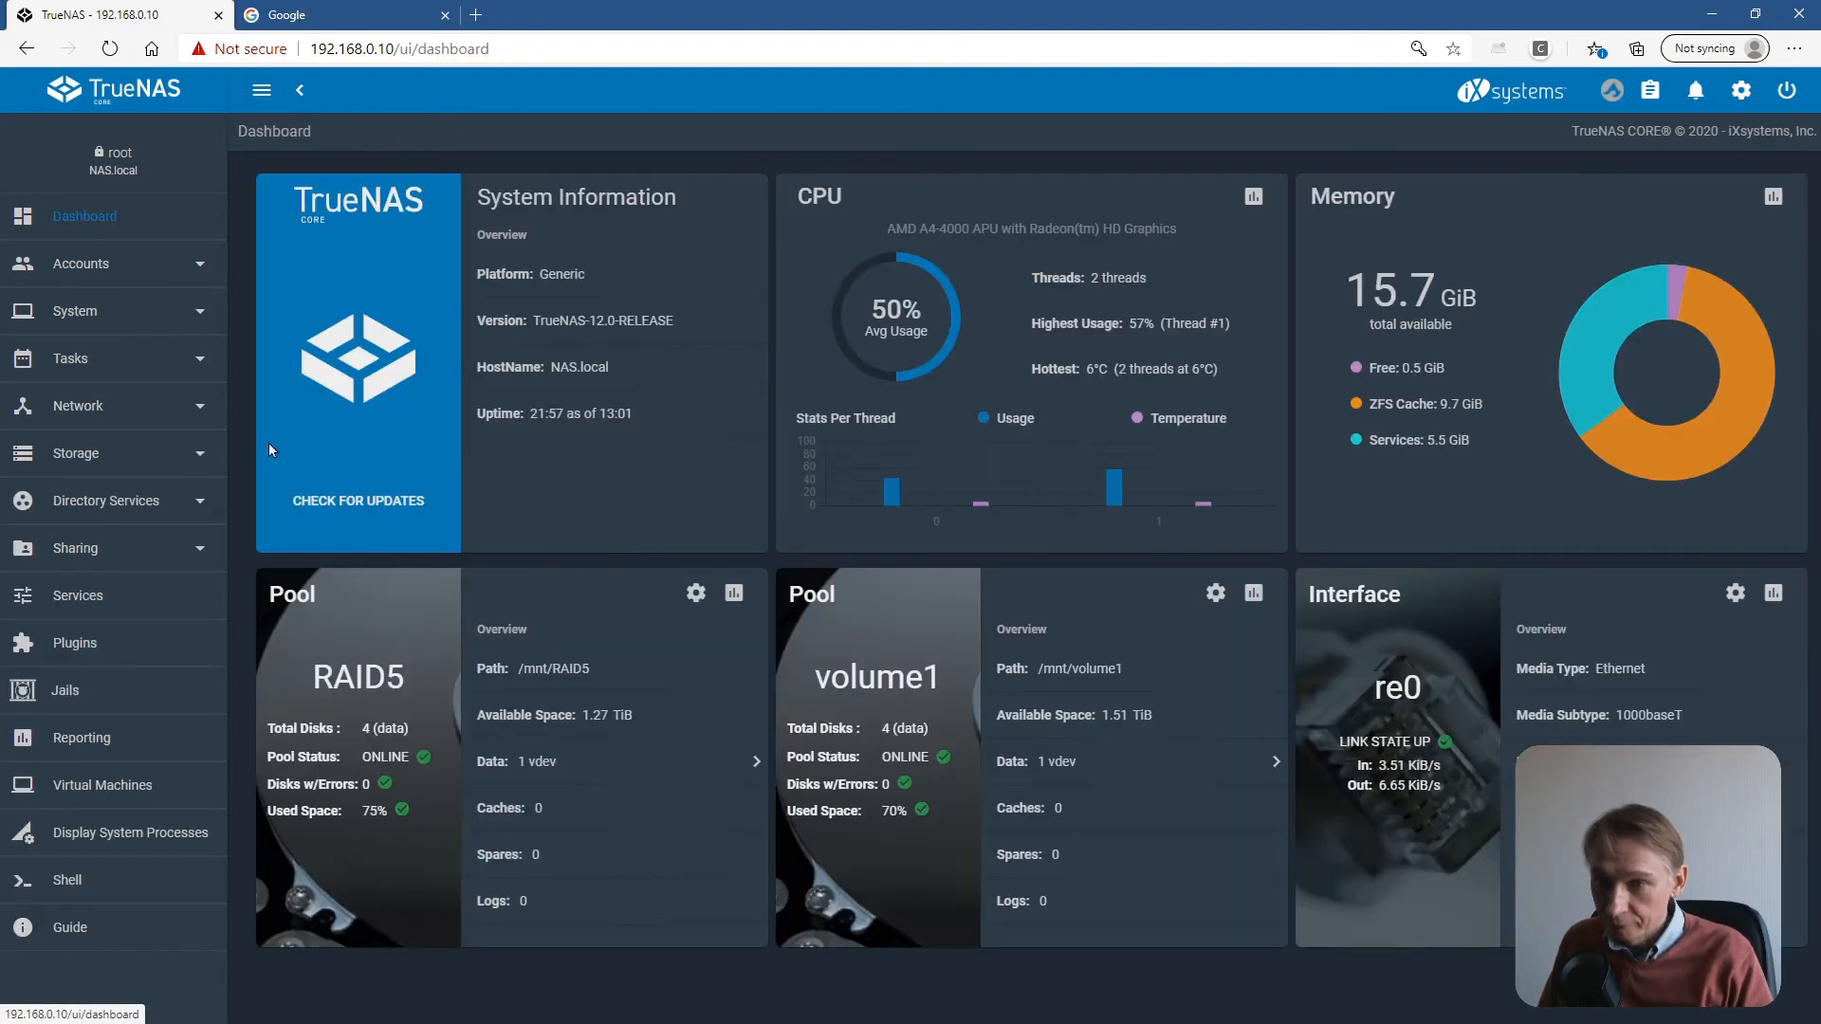
left_click(550, 764)
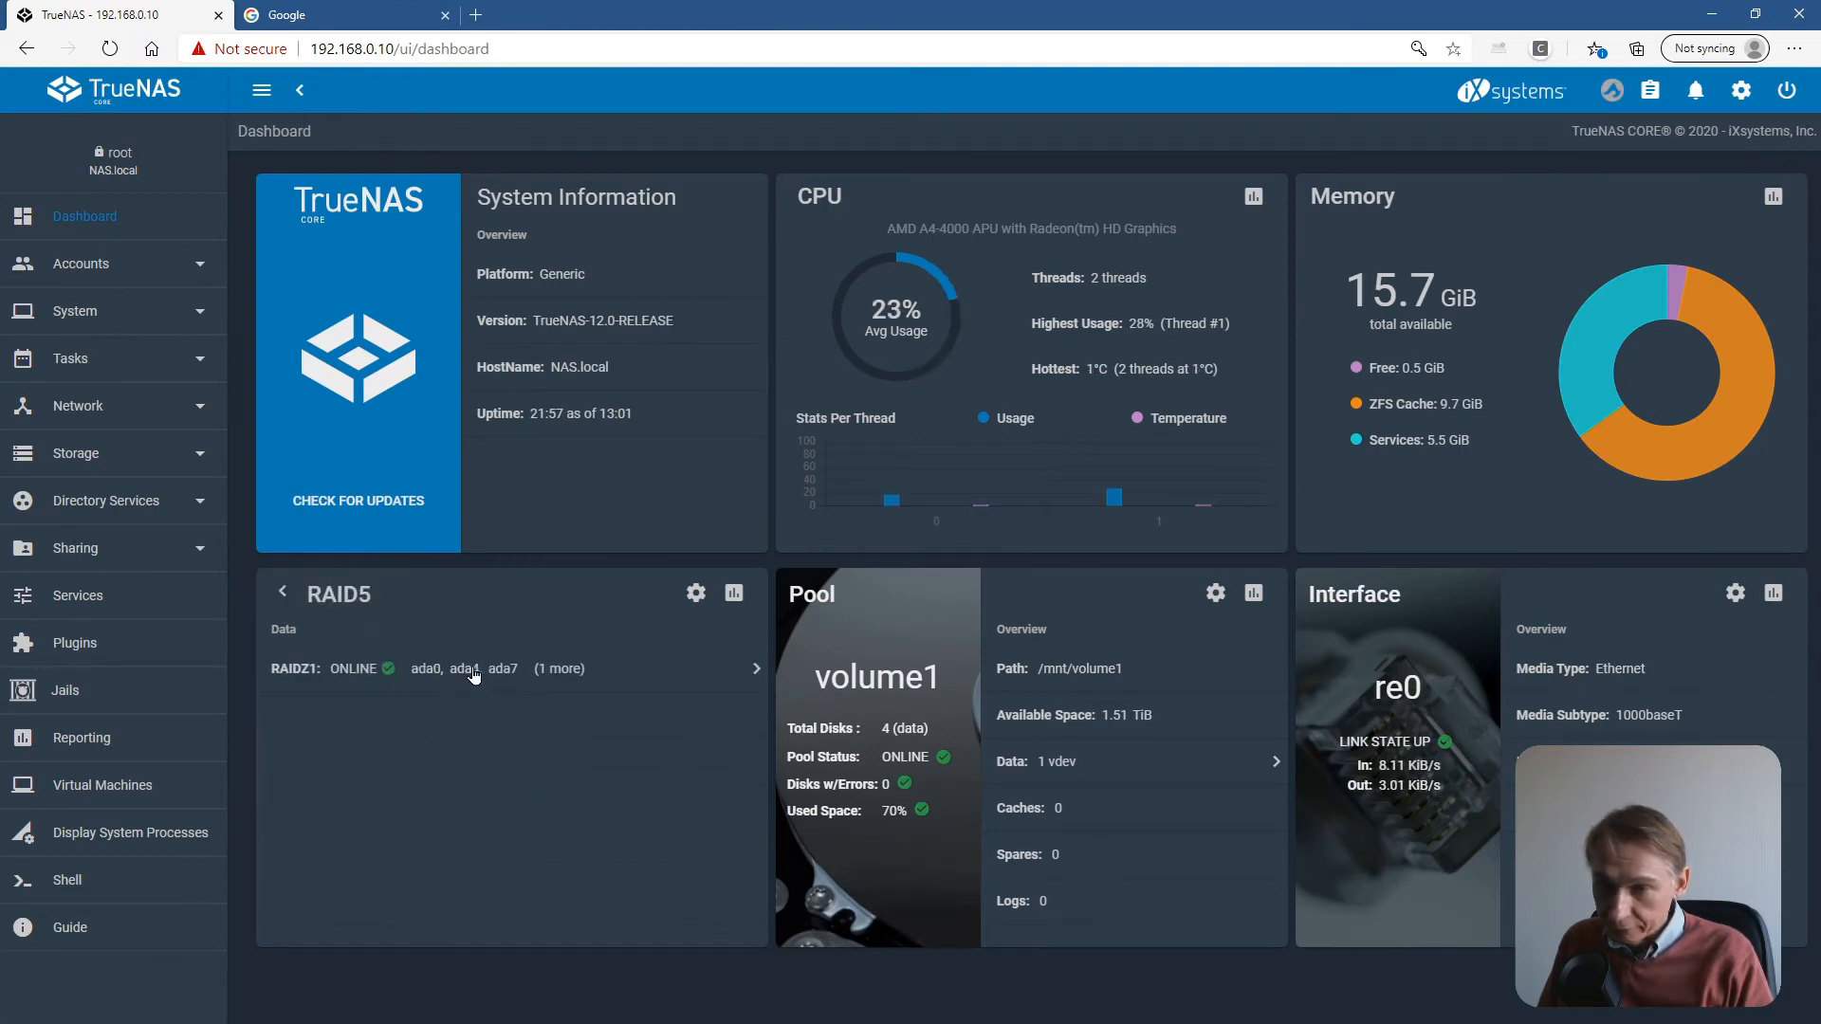
left_click(536, 675)
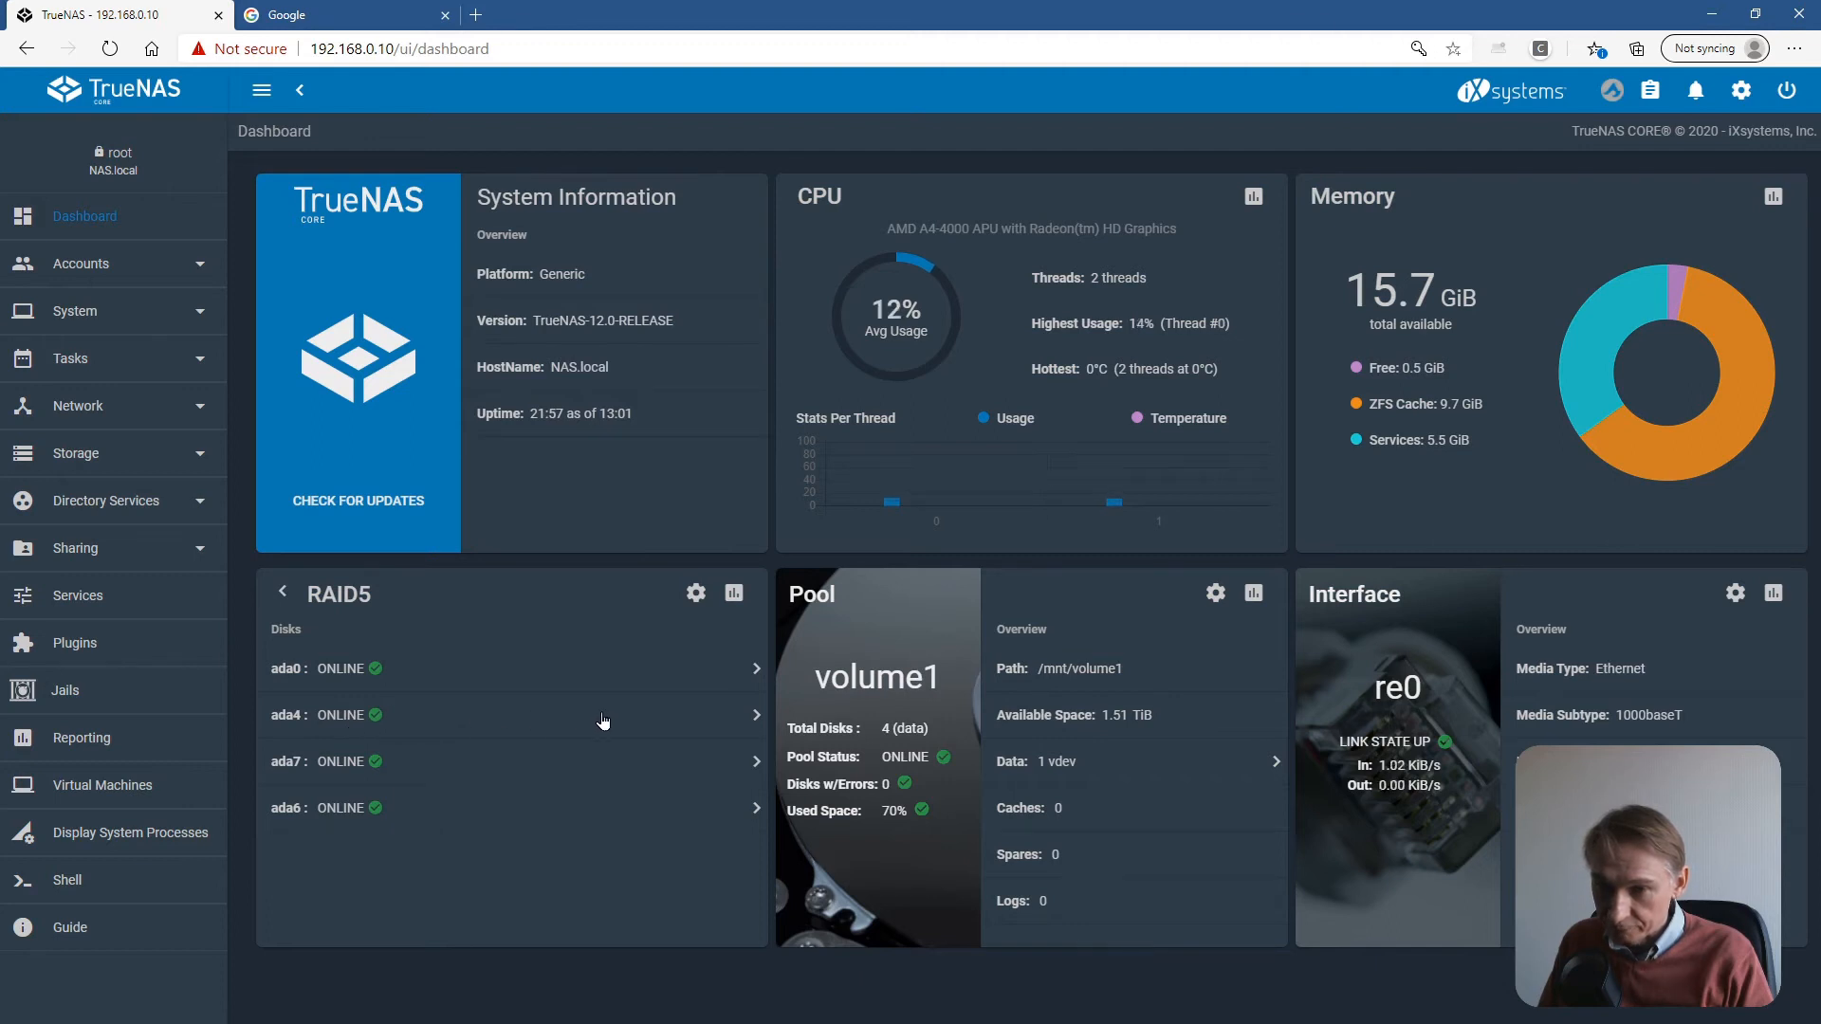
left_click(740, 717)
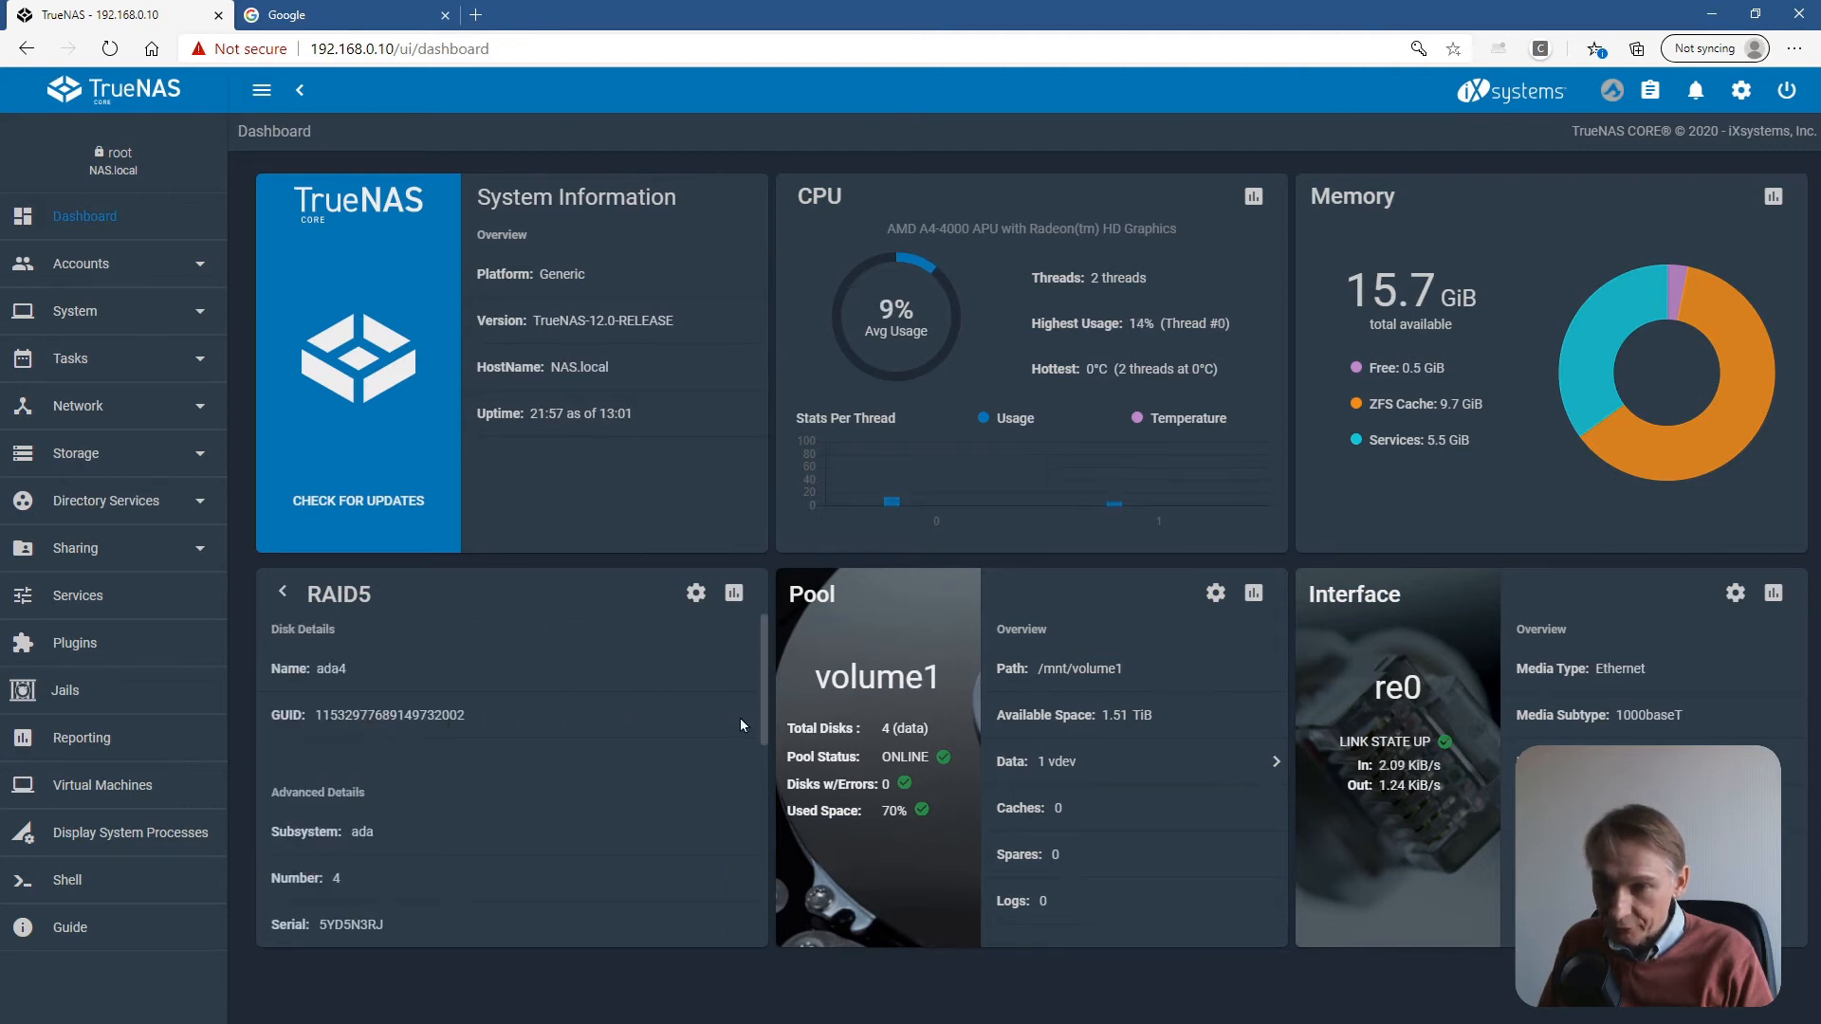
scroll(421, 718, "down", 1)
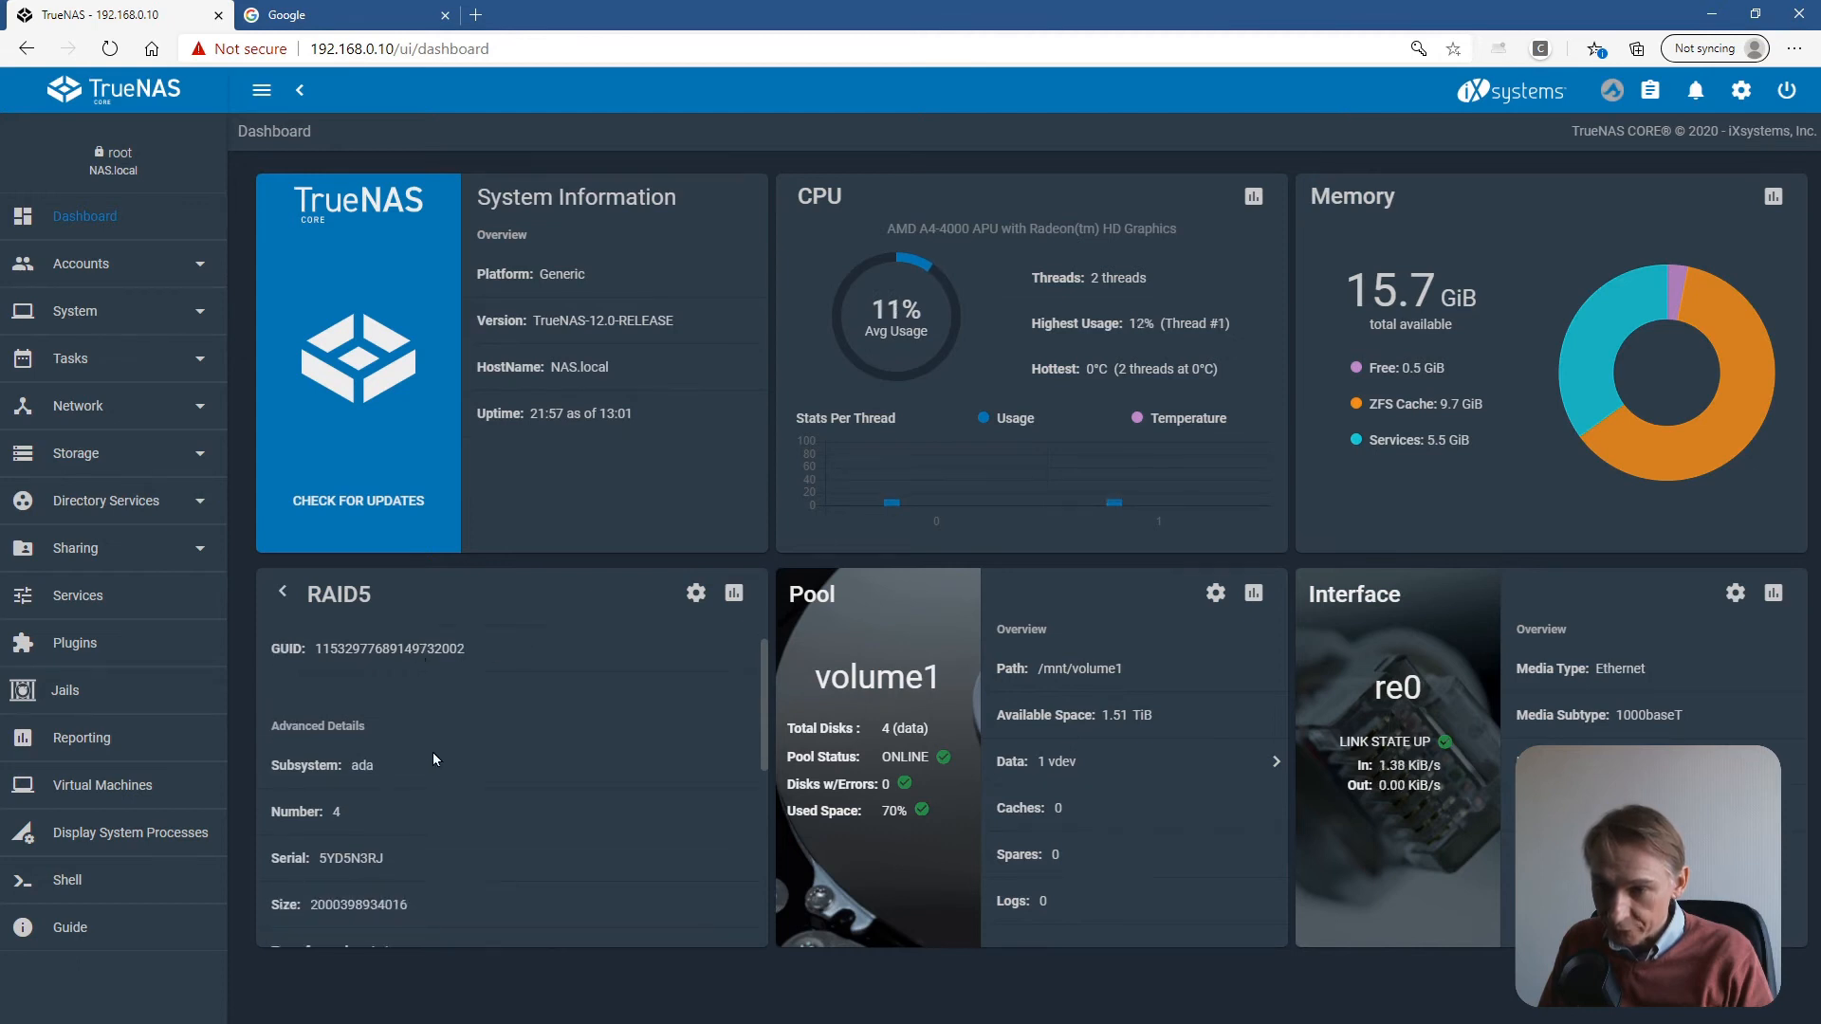
scroll(432, 753, "down", 1)
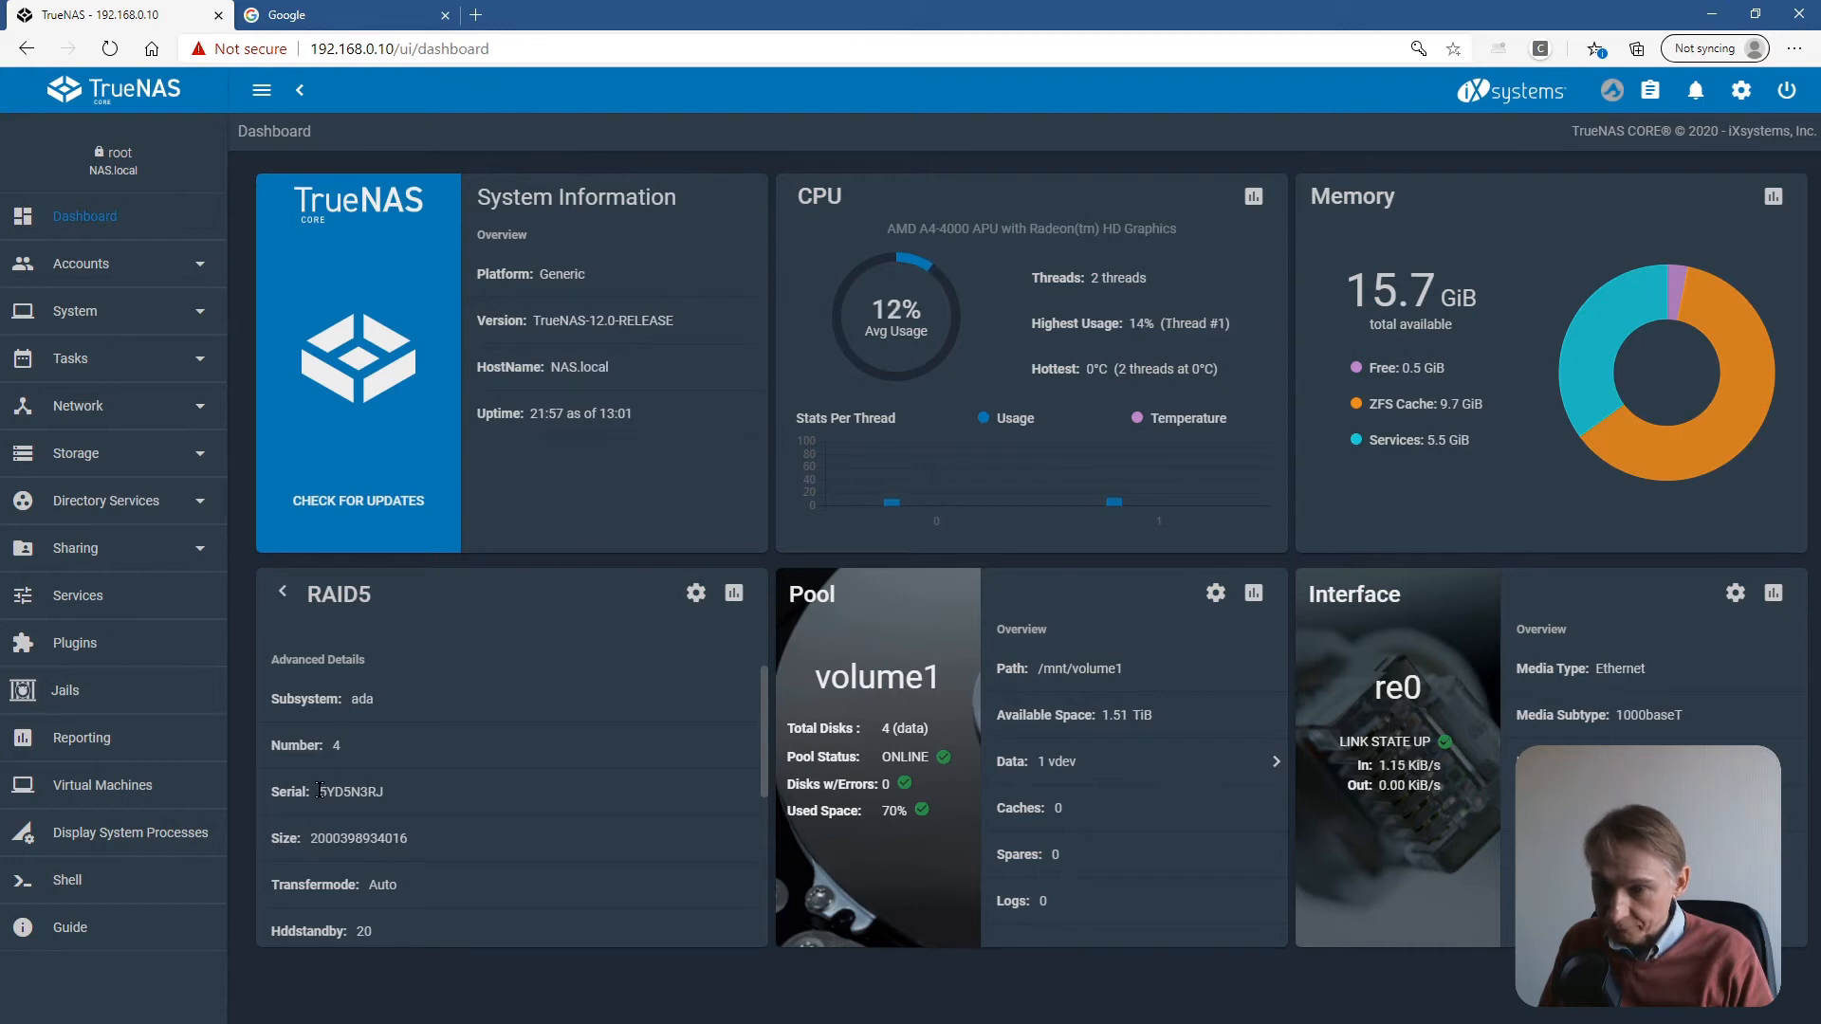
left_click_drag(319, 791, 495, 786)
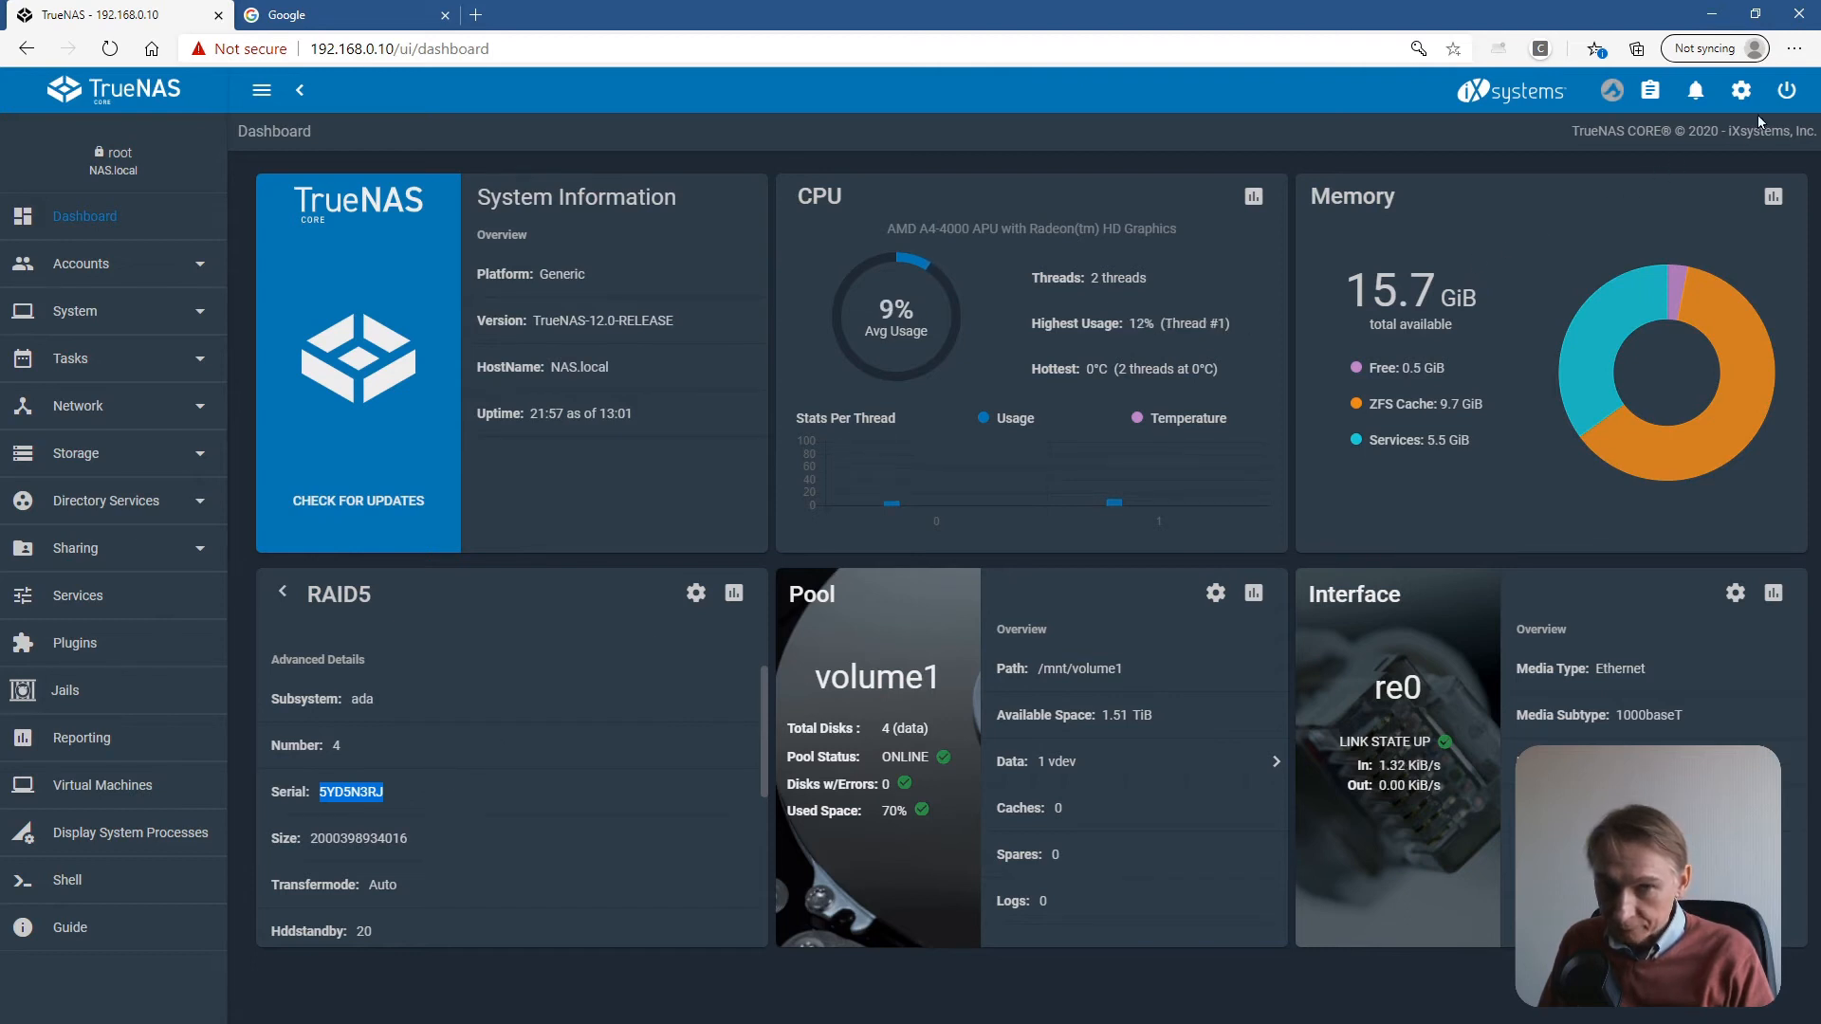
left_click(1788, 95)
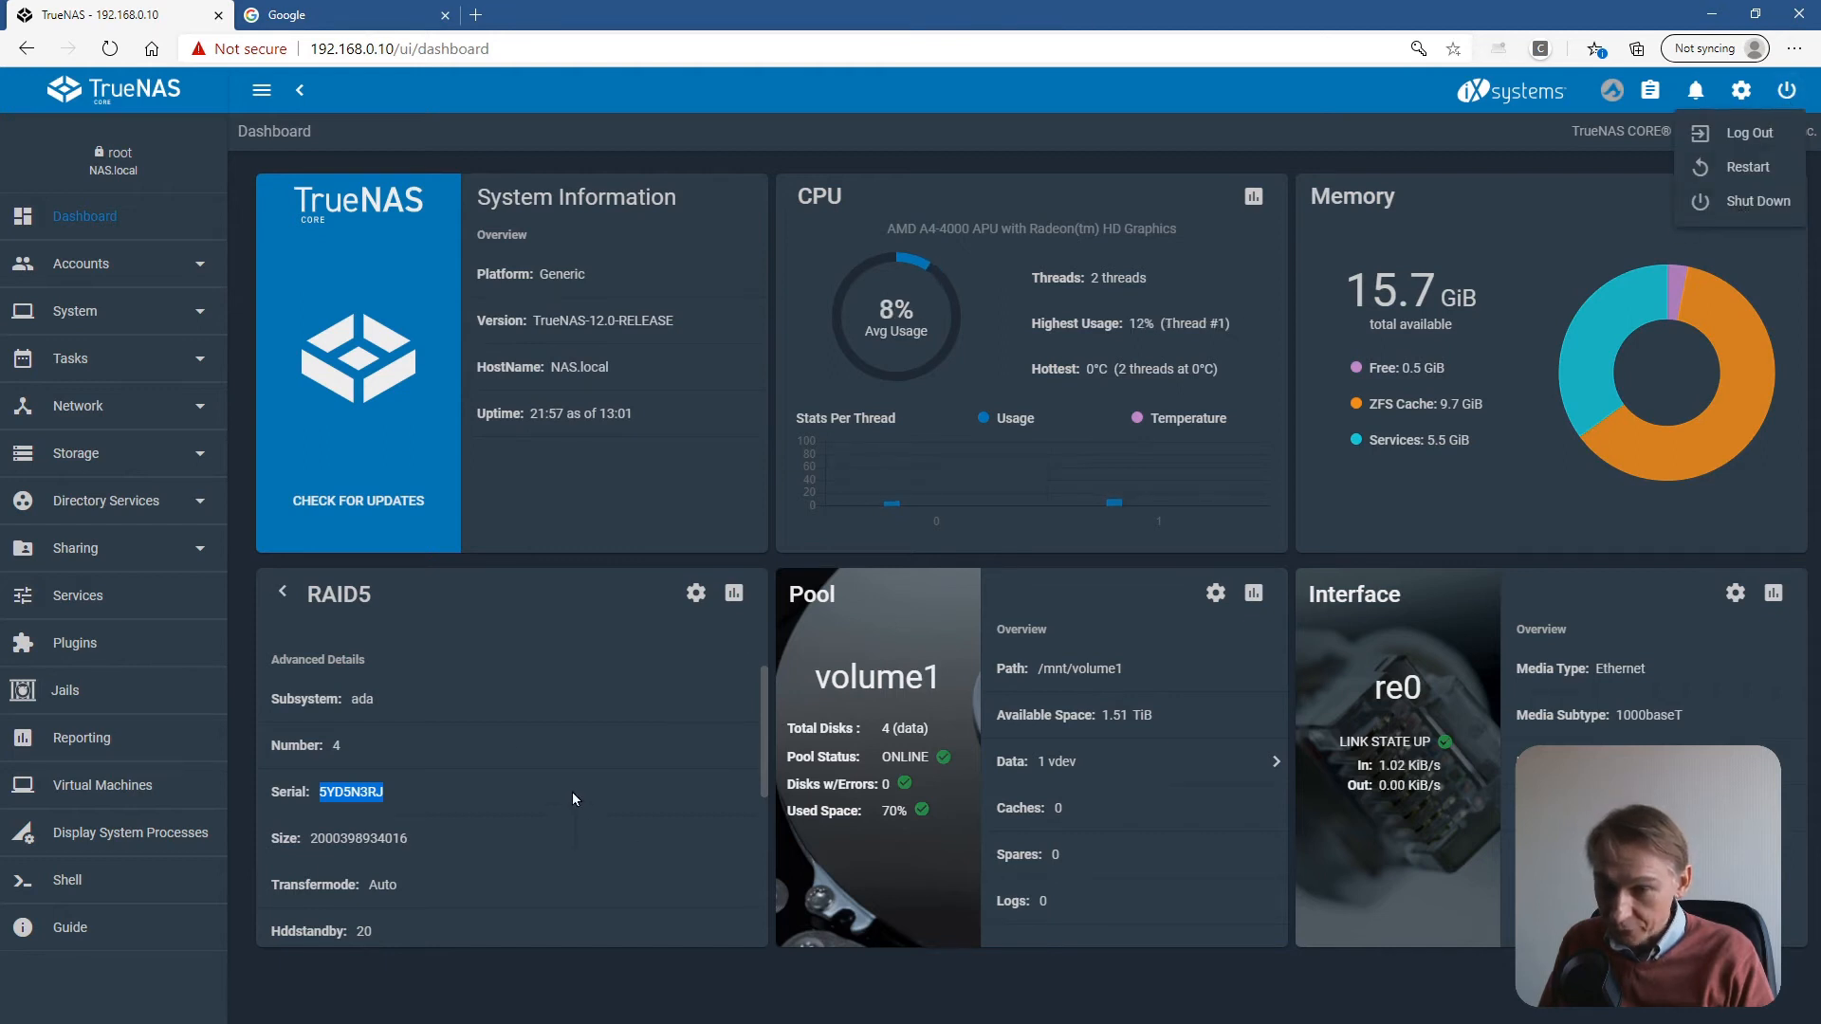
left_click(311, 597)
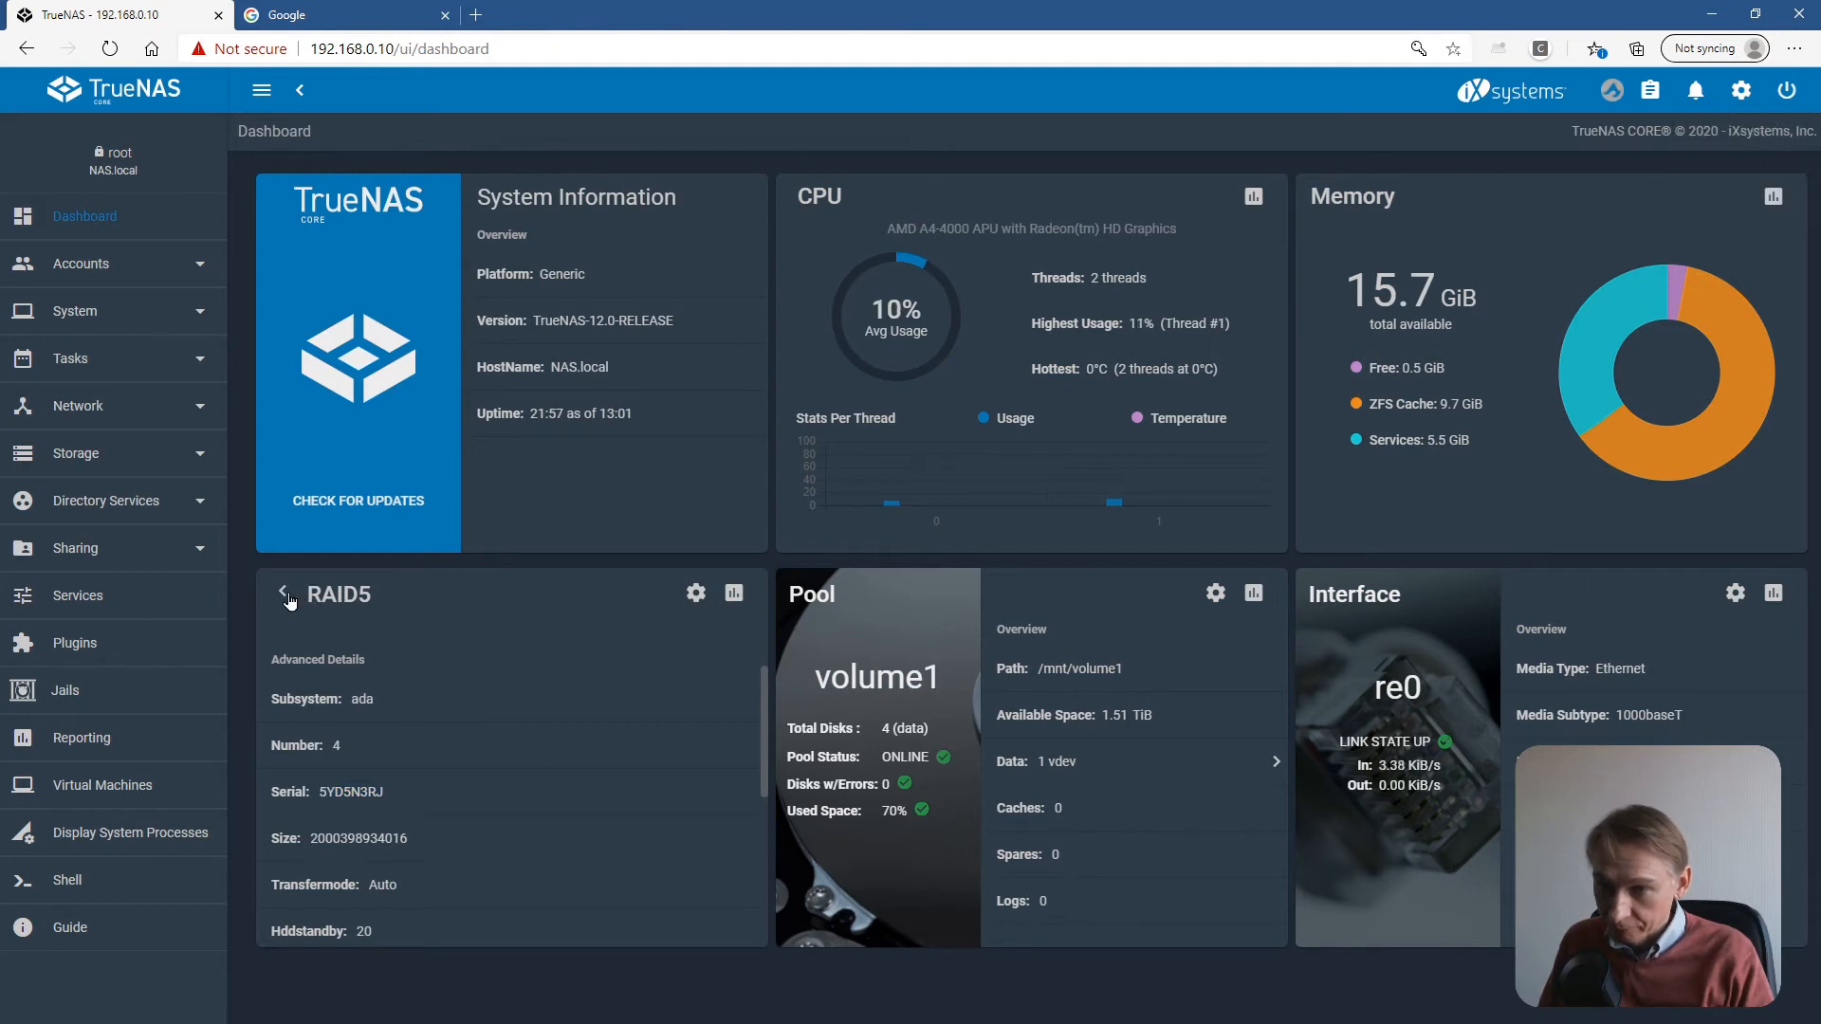
Take member disk ada4p2 offline from the RAID5 pool's status page and confirm the operation.
left_click(693, 595)
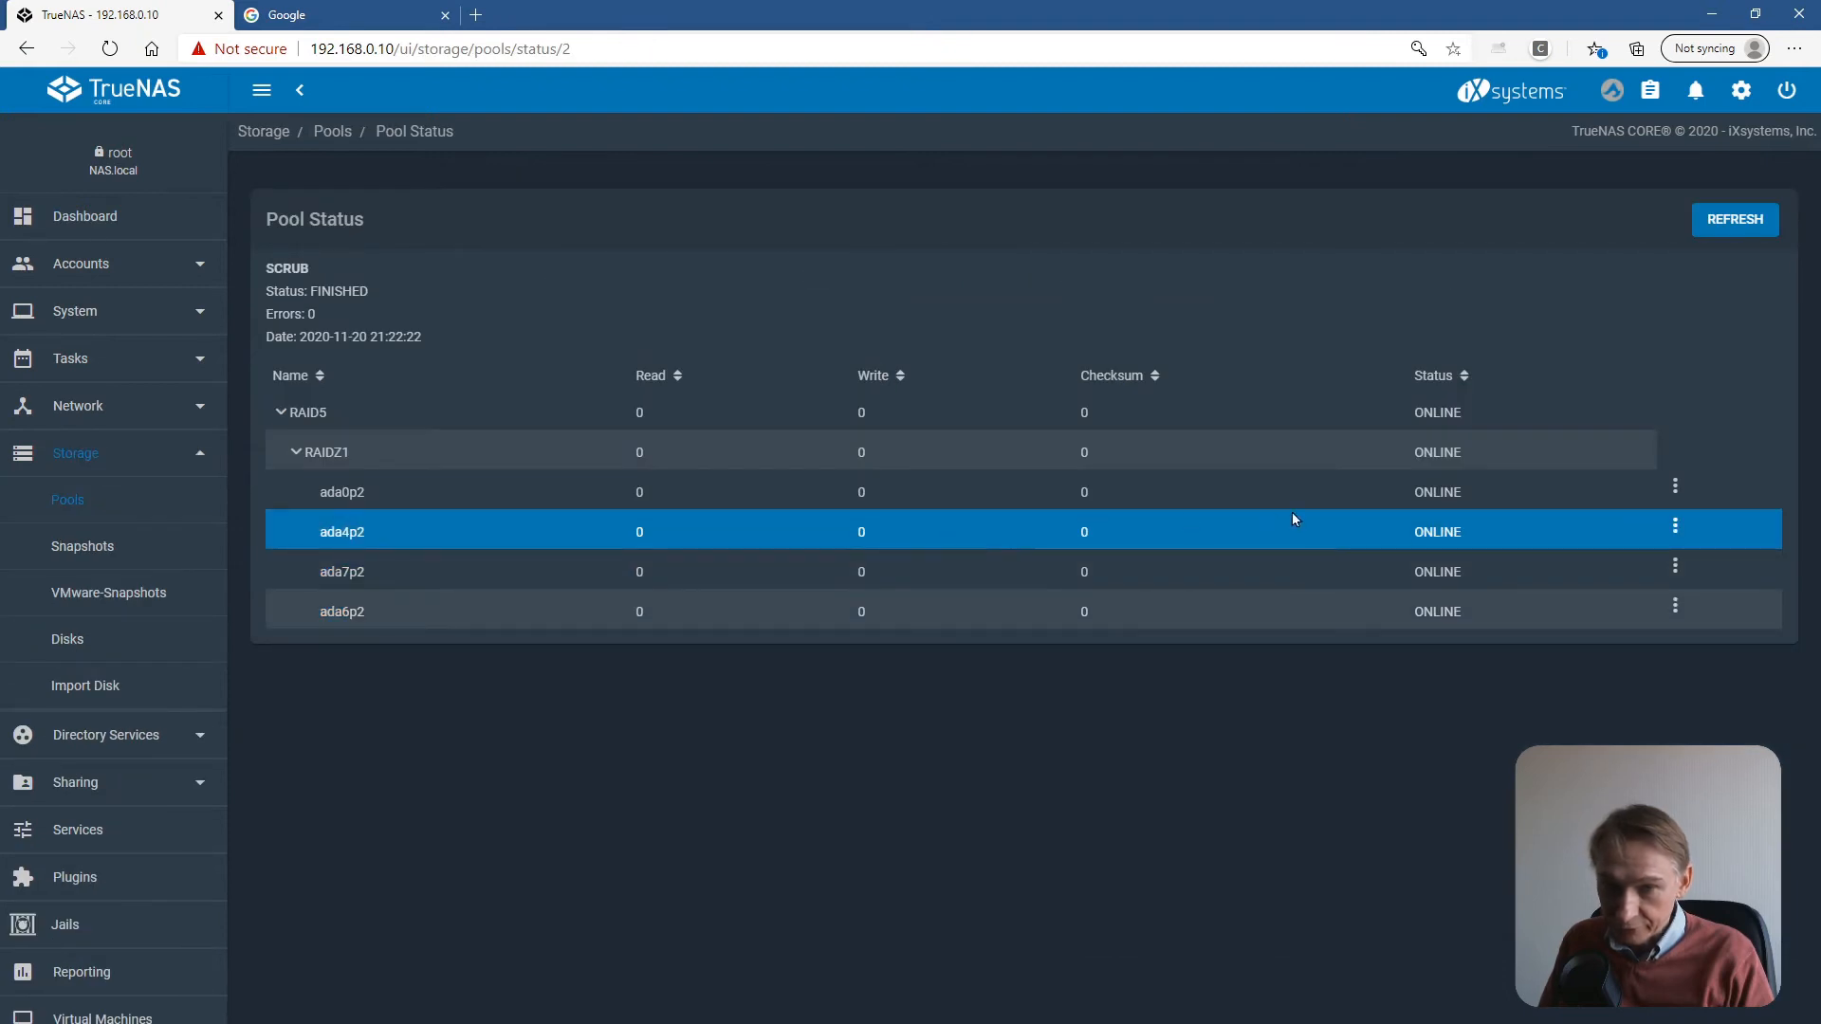
left_click(1677, 529)
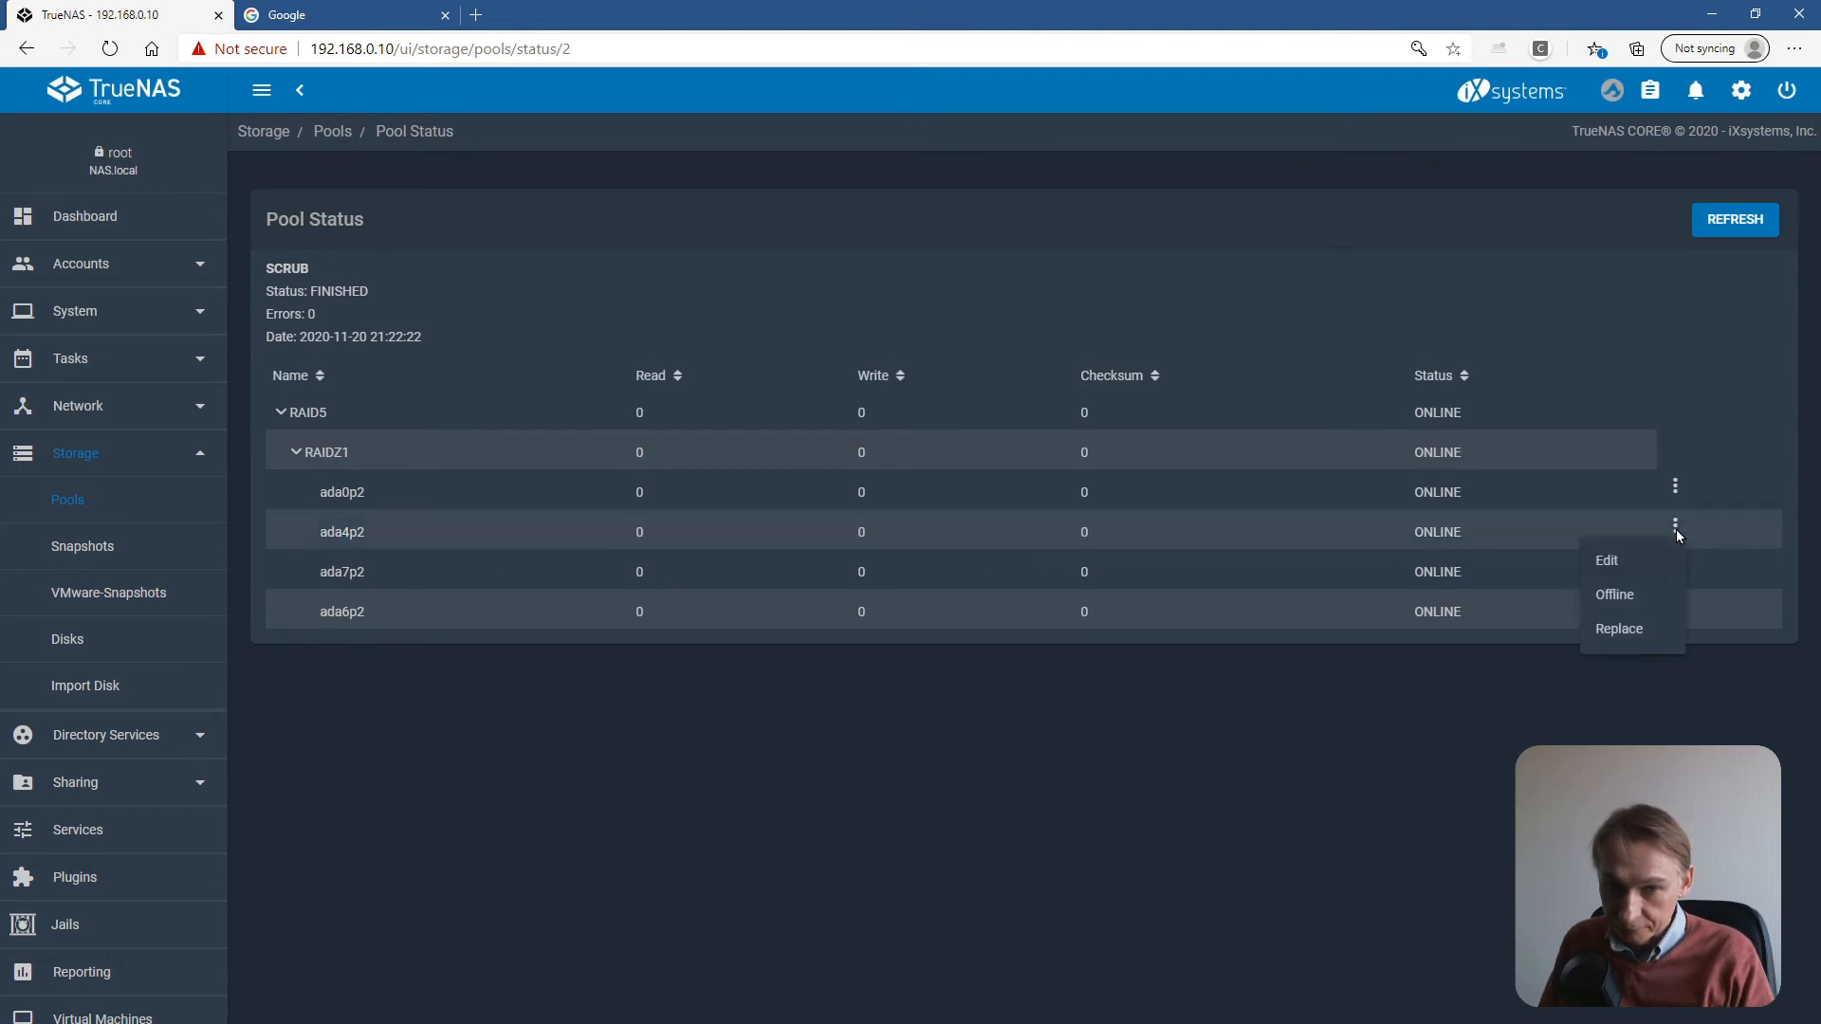
left_click(1616, 595)
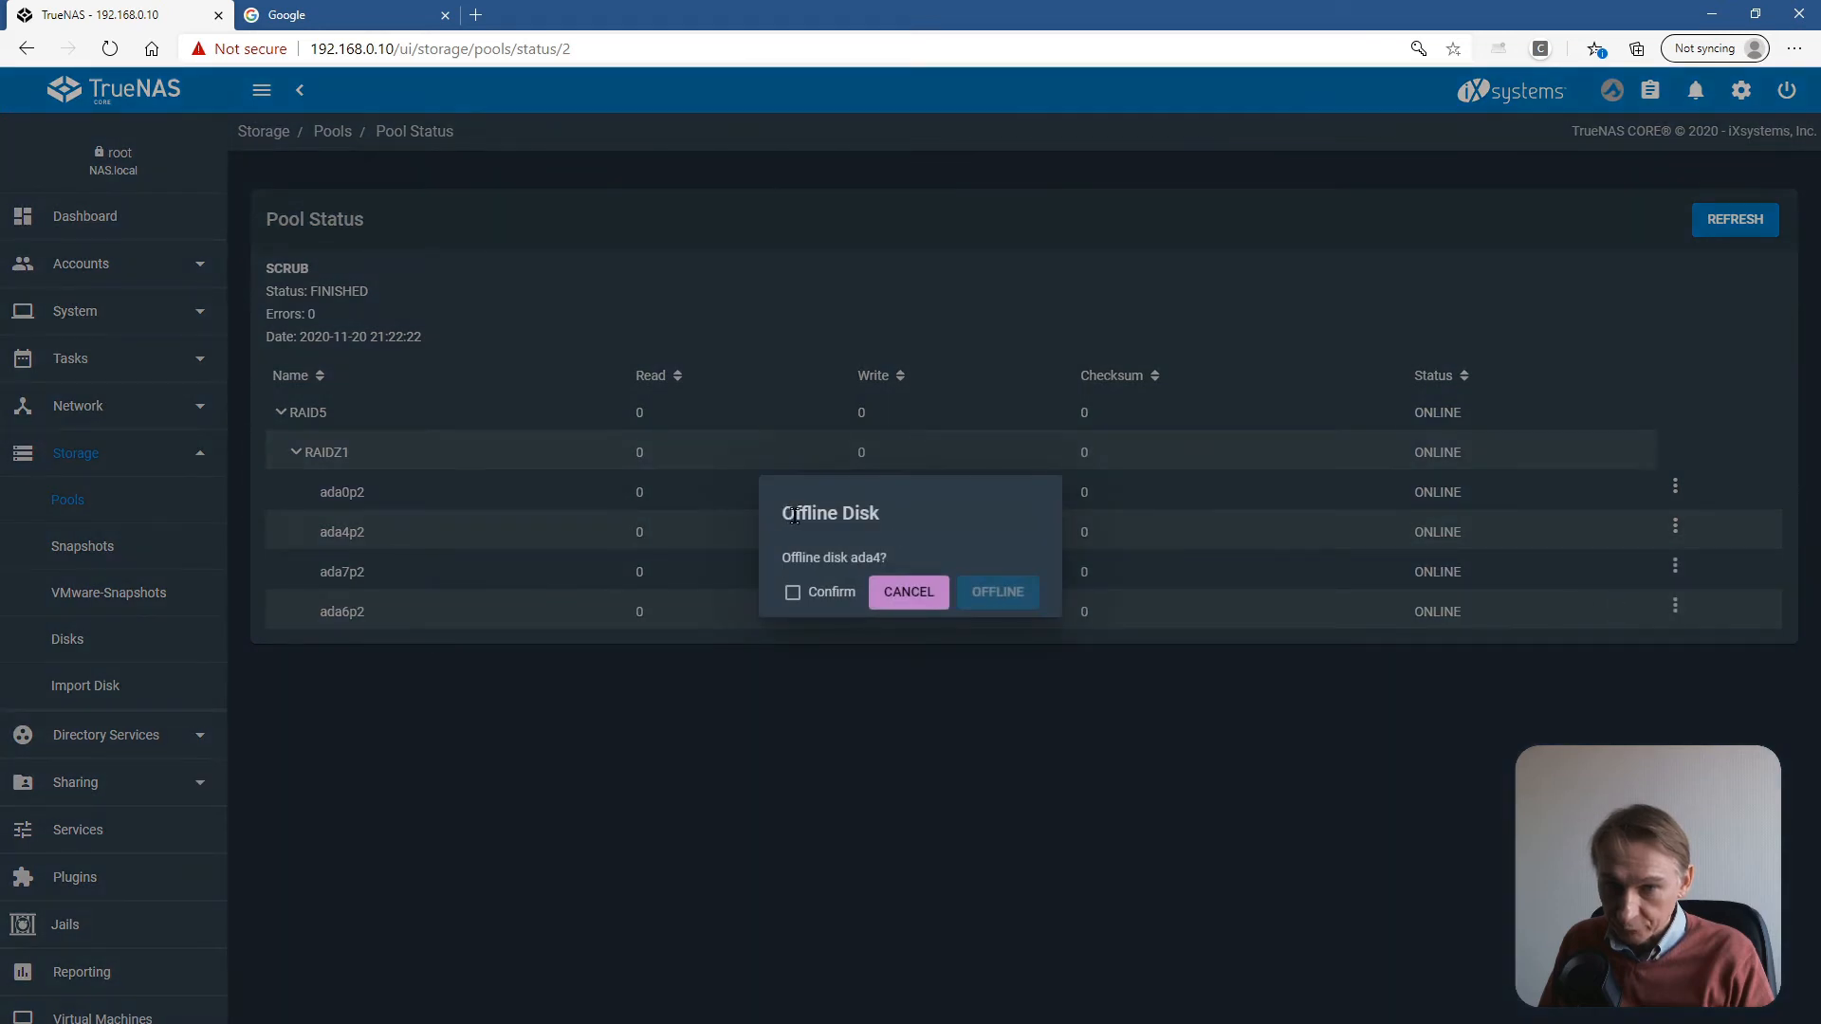
left_click(793, 594)
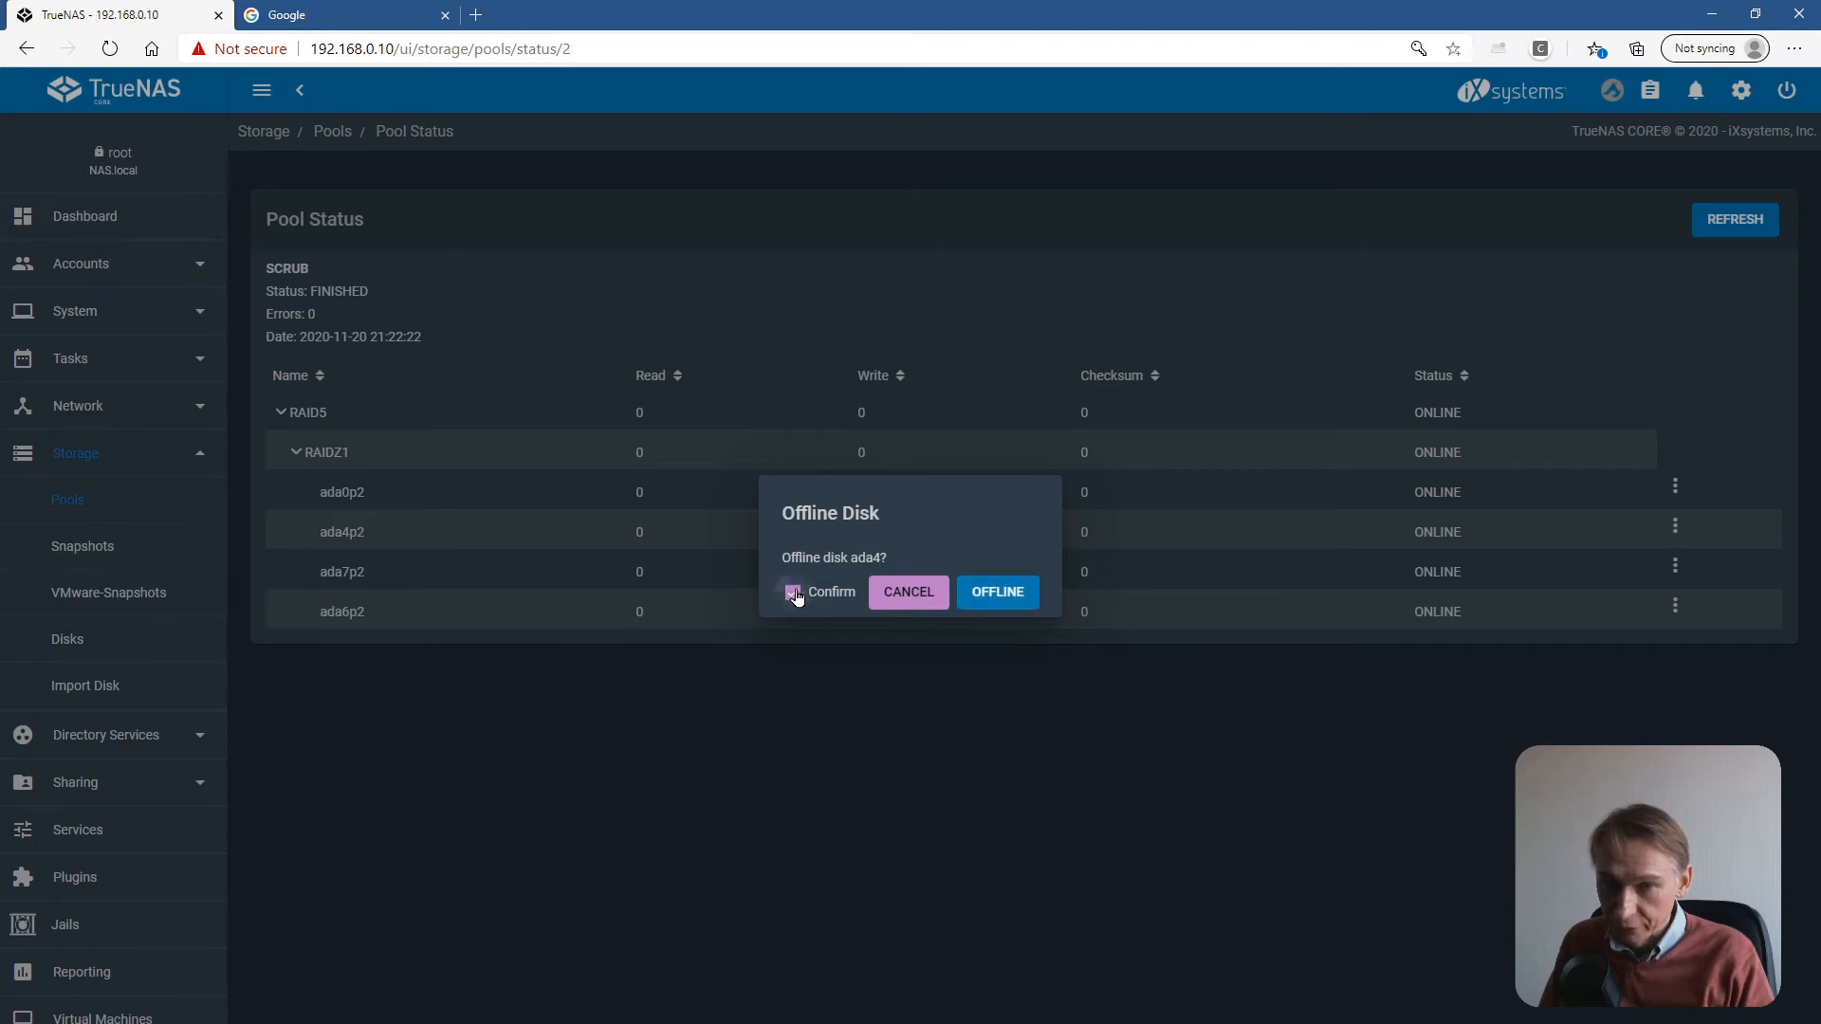
left_click(992, 594)
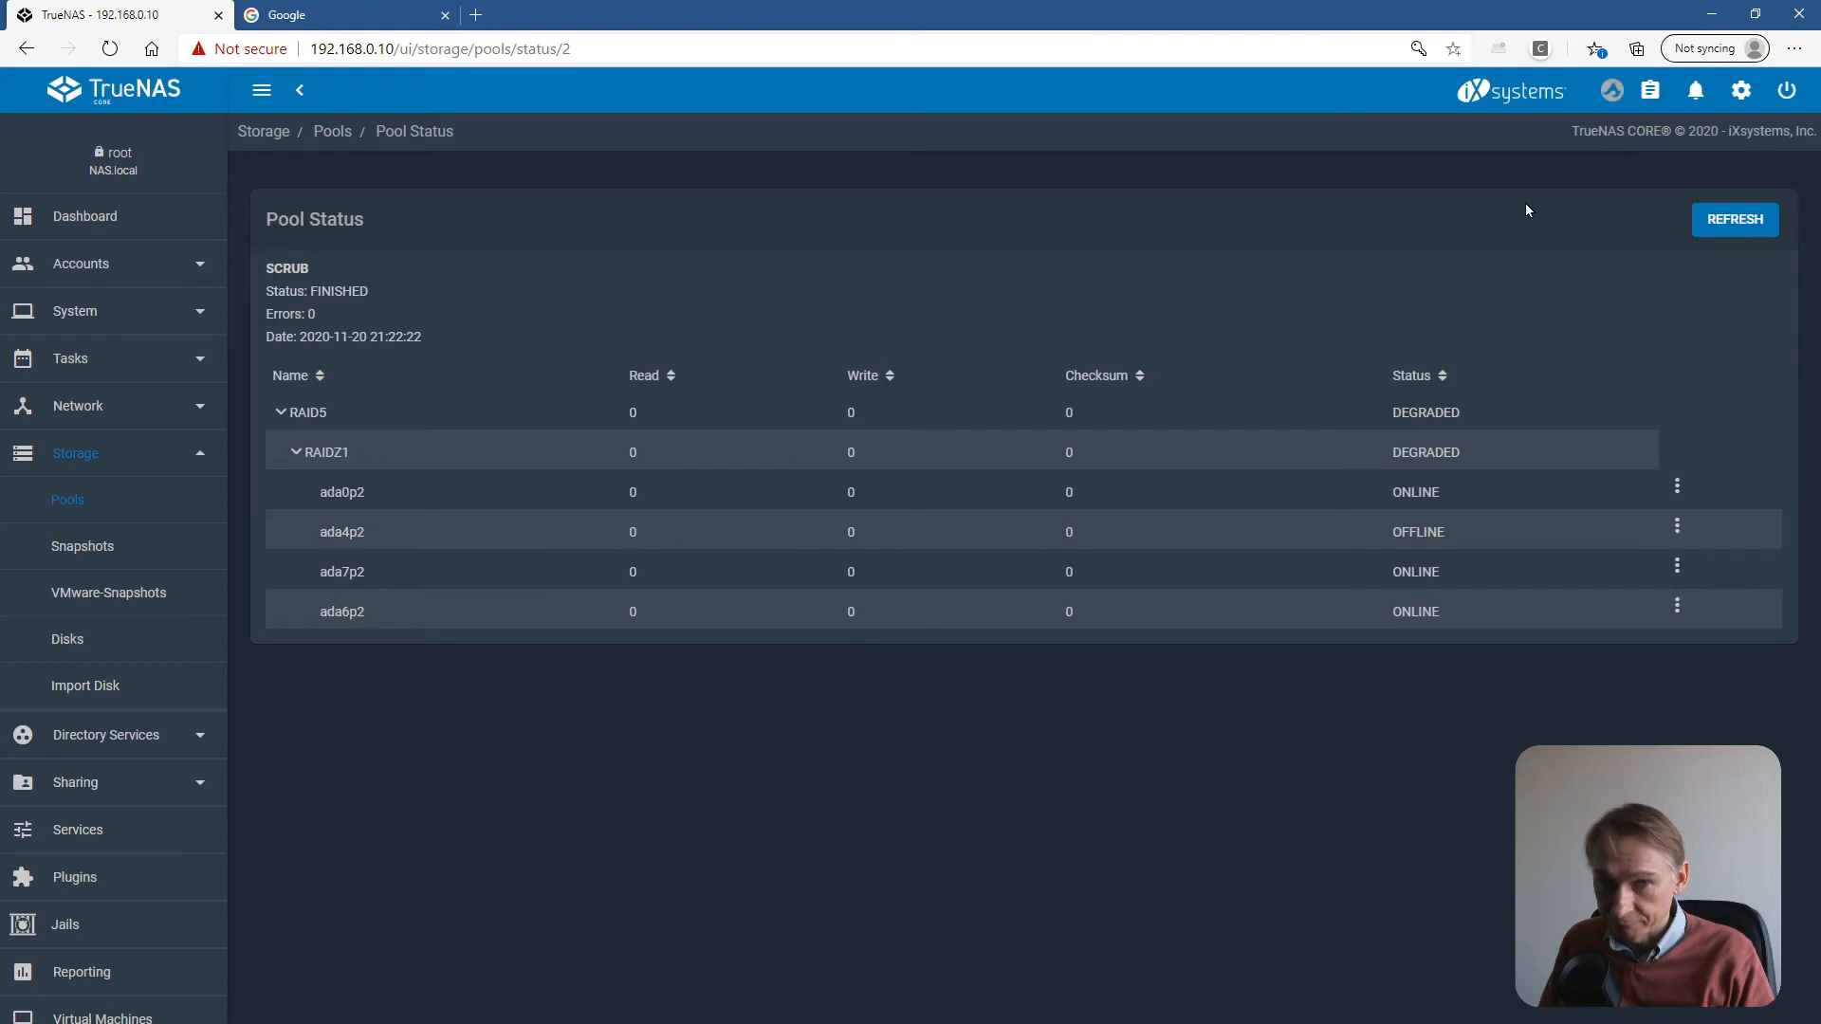
Shut down the NAS with disk ada4p2 offline and confirm the shutdown.
left_click(1784, 93)
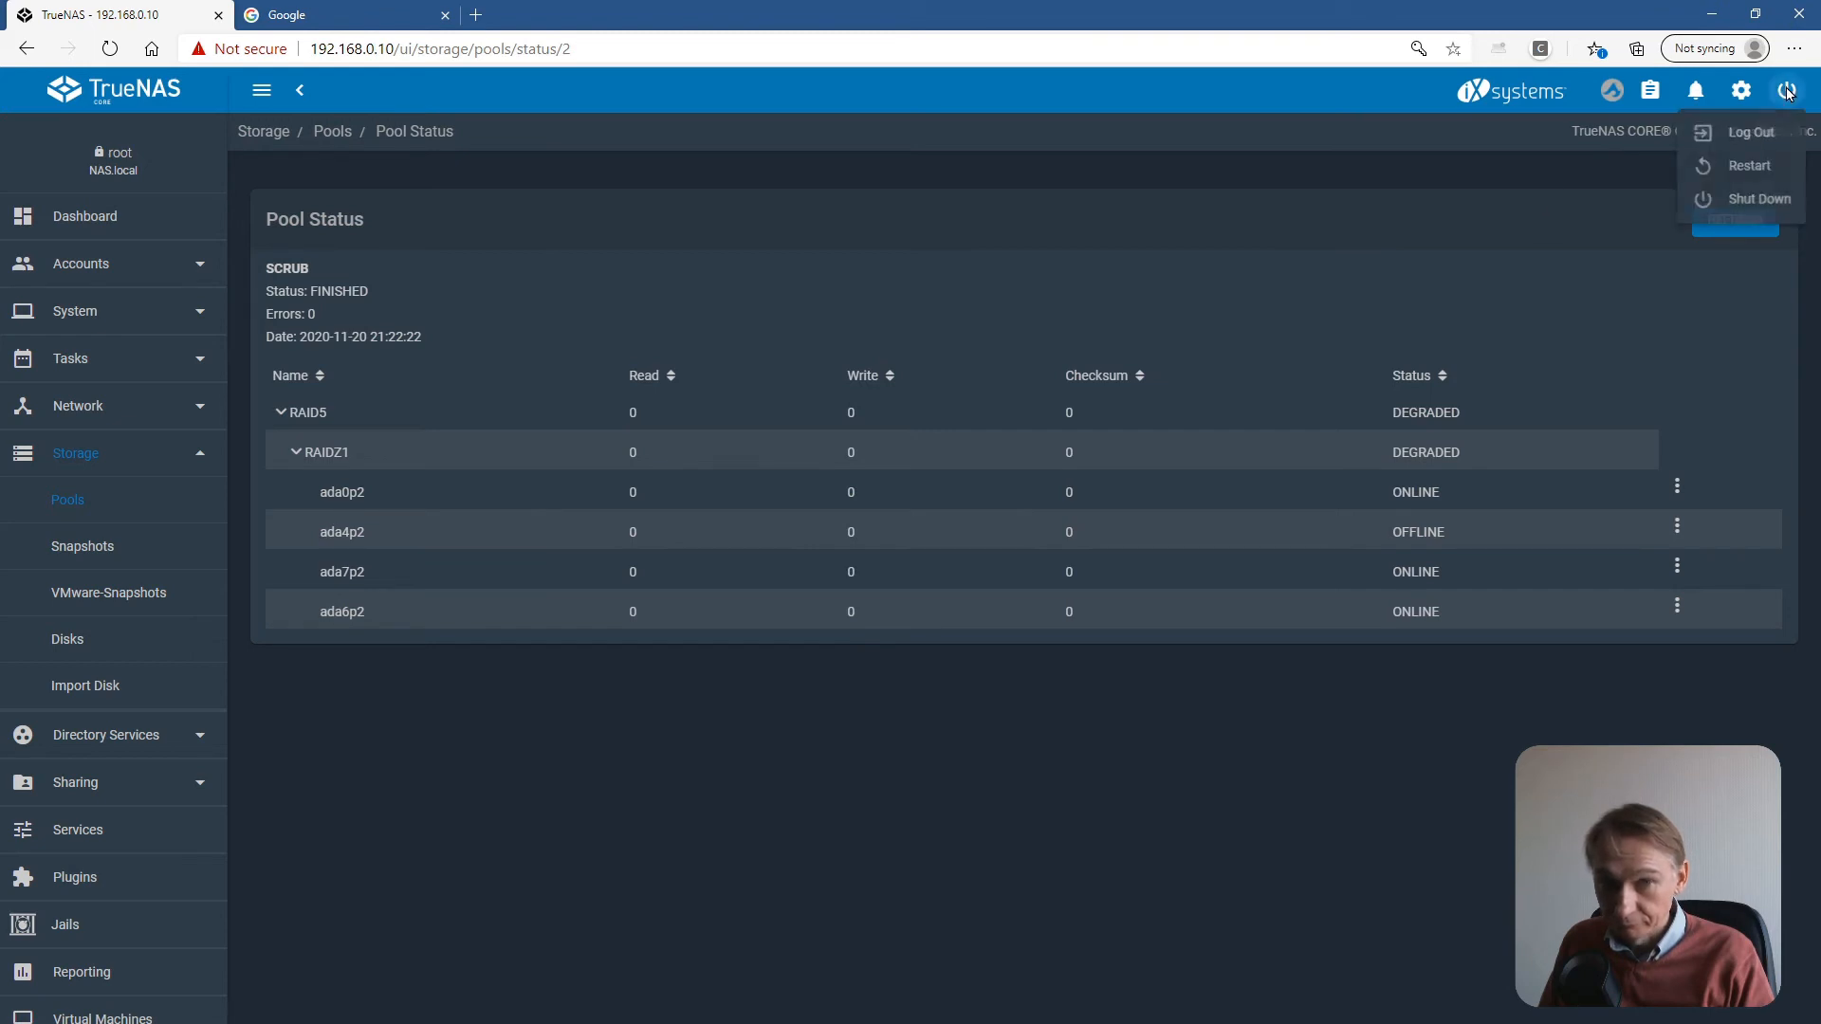
left_click(1740, 203)
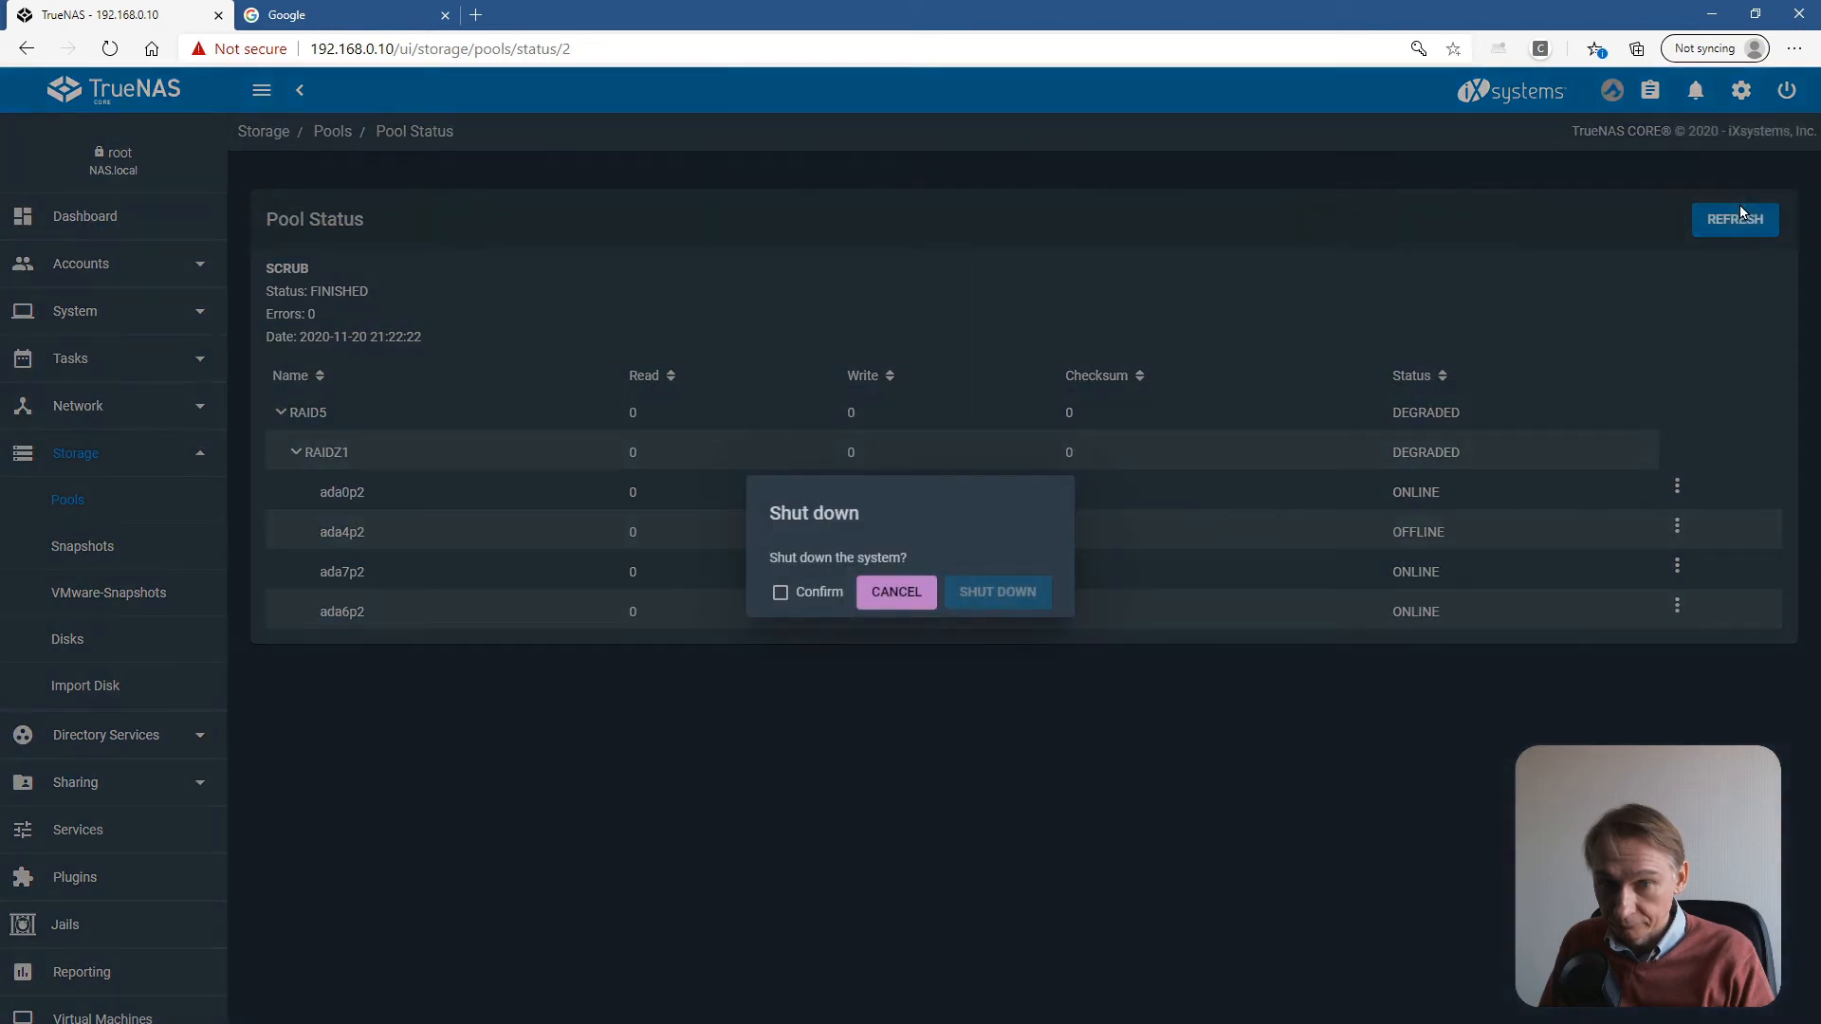
left_click(779, 592)
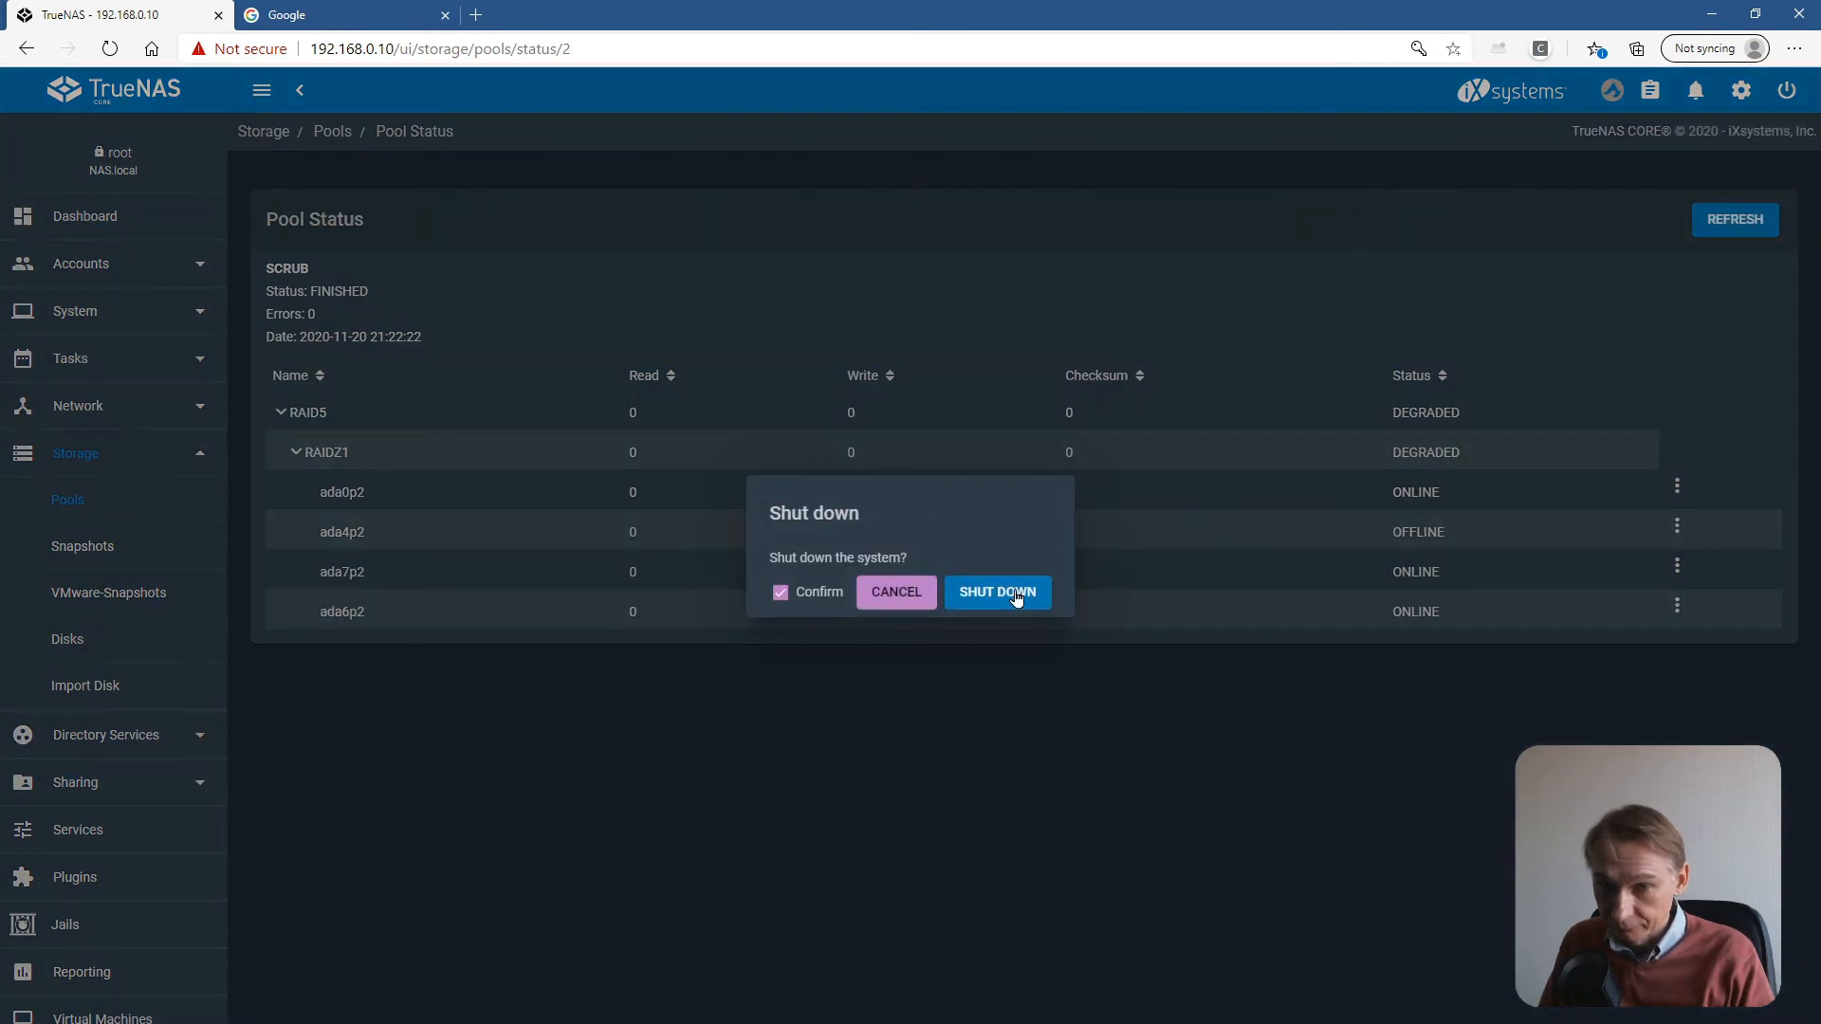
left_click(1016, 596)
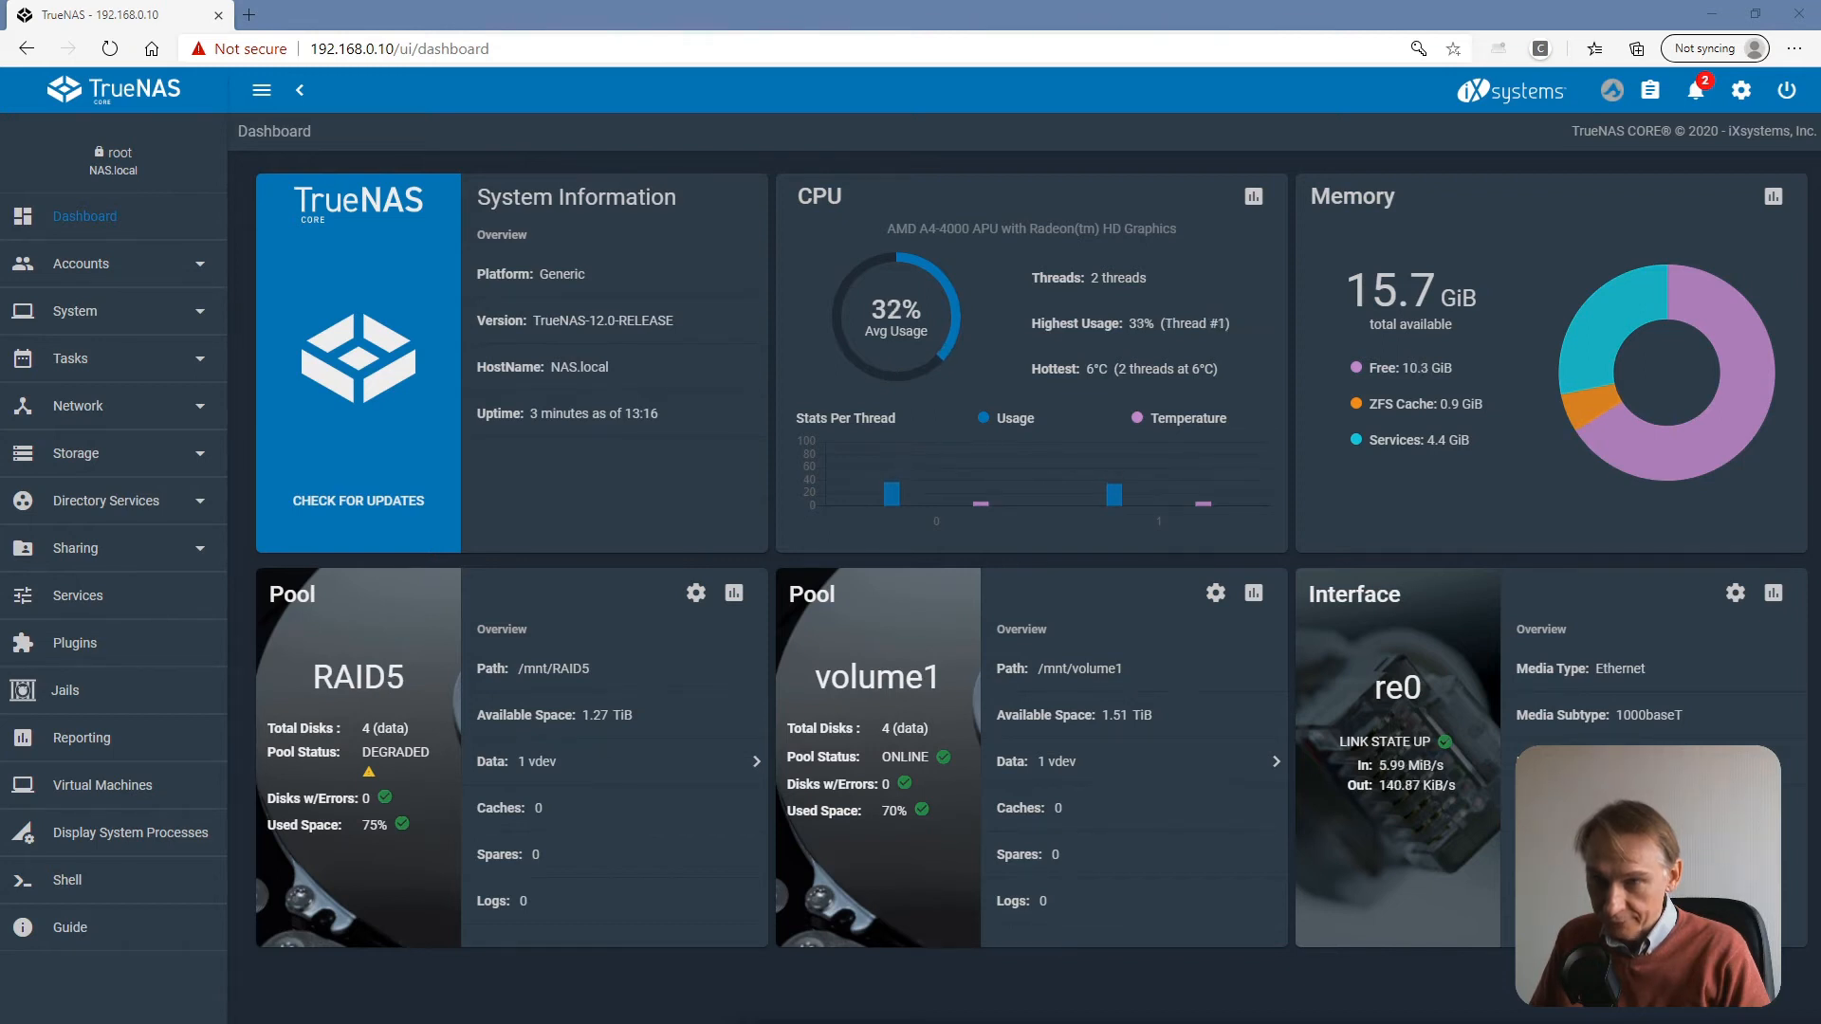
Replace the offline member of the RAID5 pool with disk ada4 from the pool's status page and dismiss the result message.
left_click(695, 596)
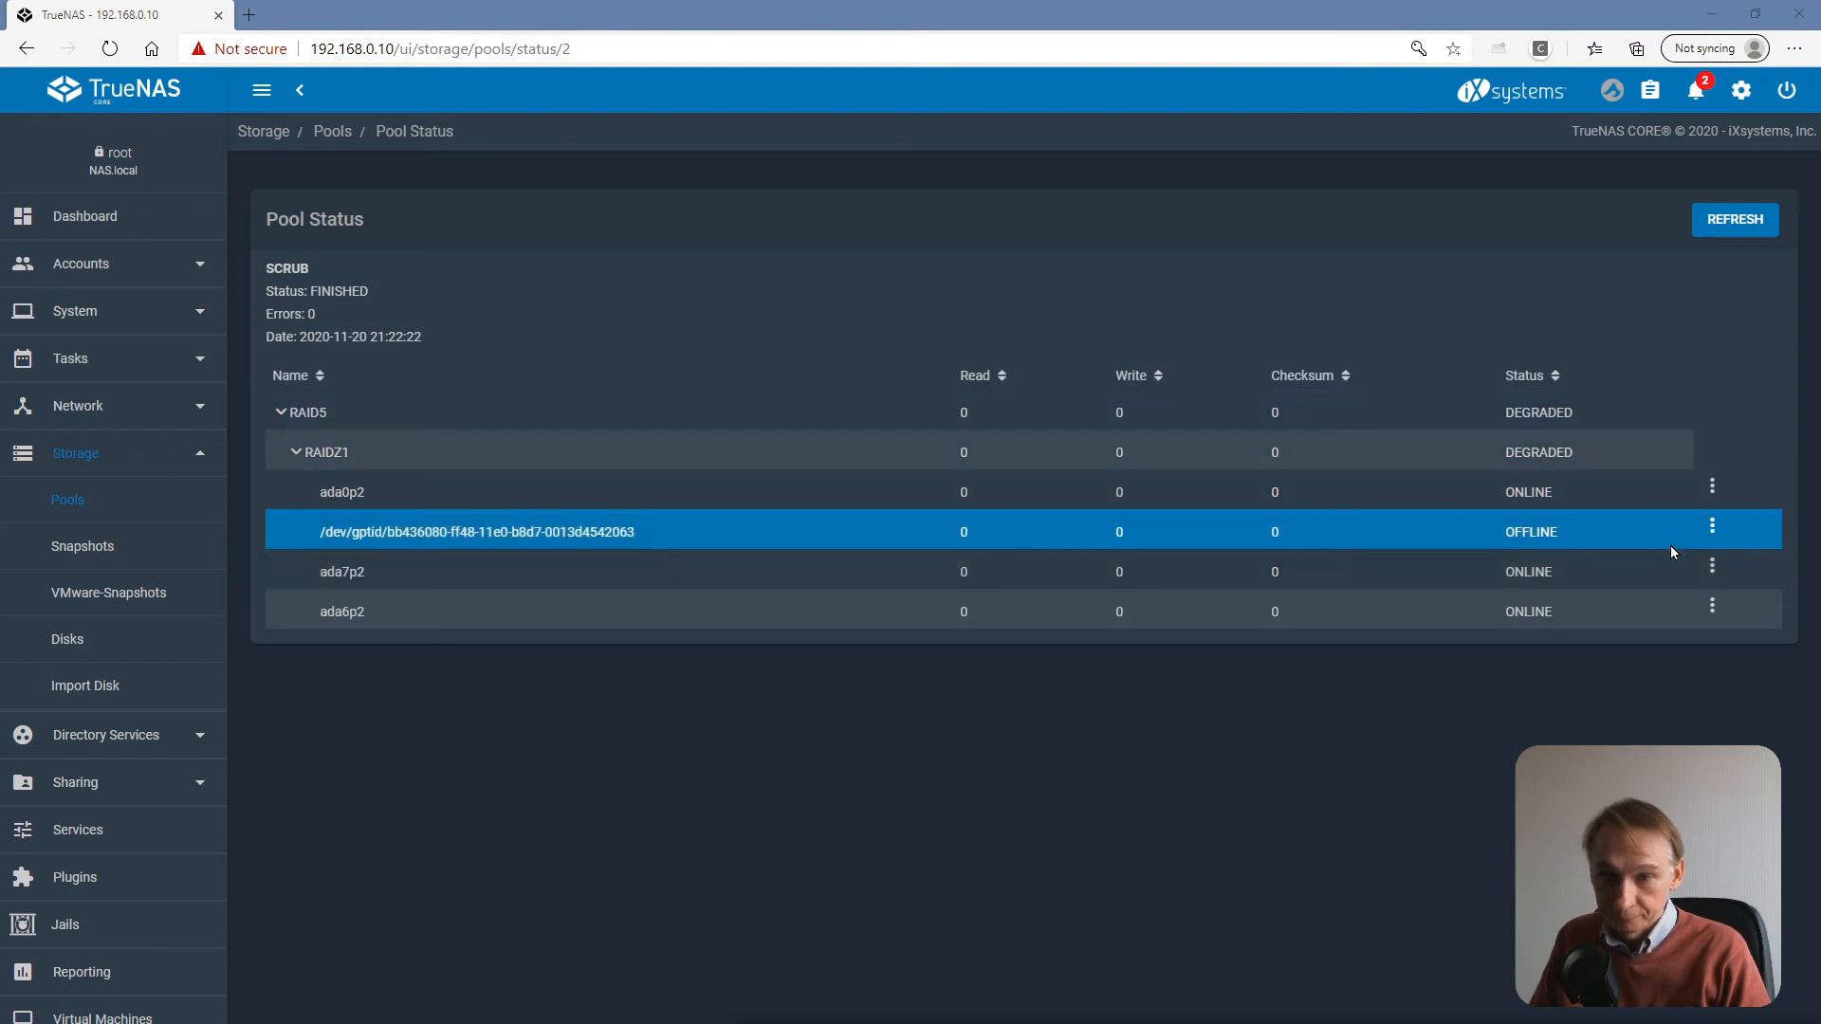
left_click(1712, 529)
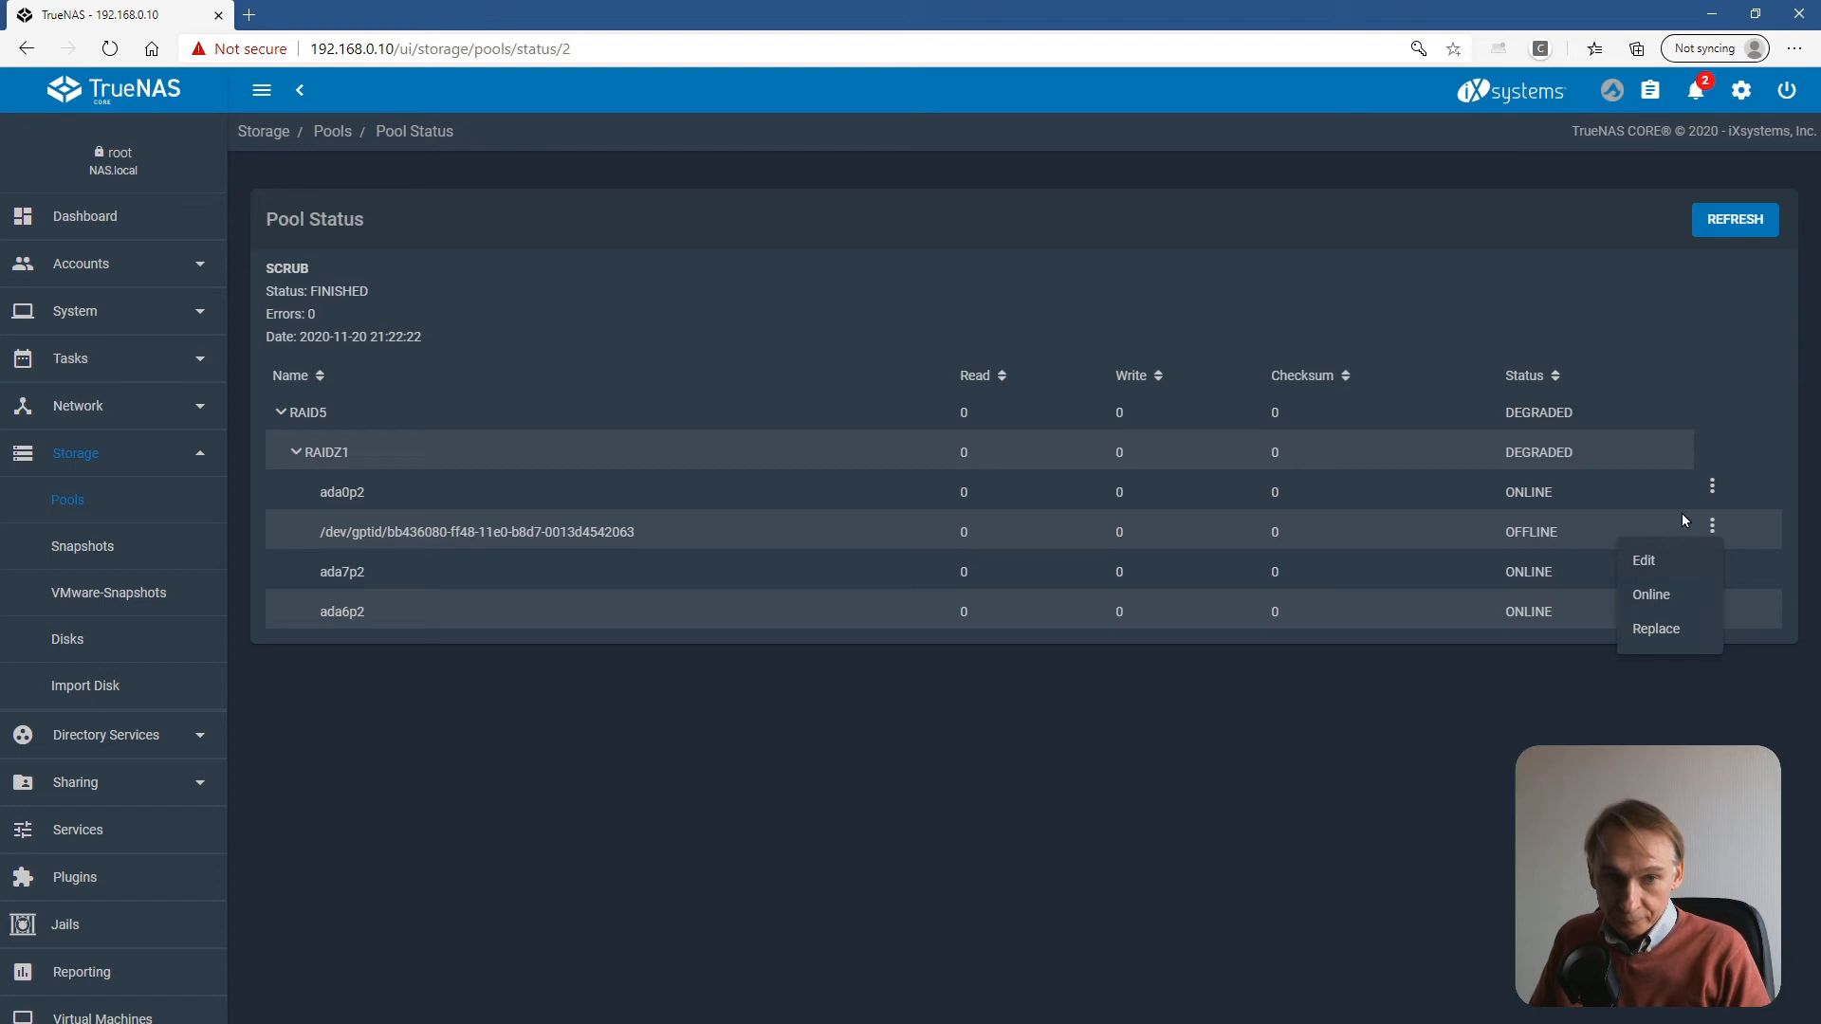
left_click(1650, 629)
left_click(882, 558)
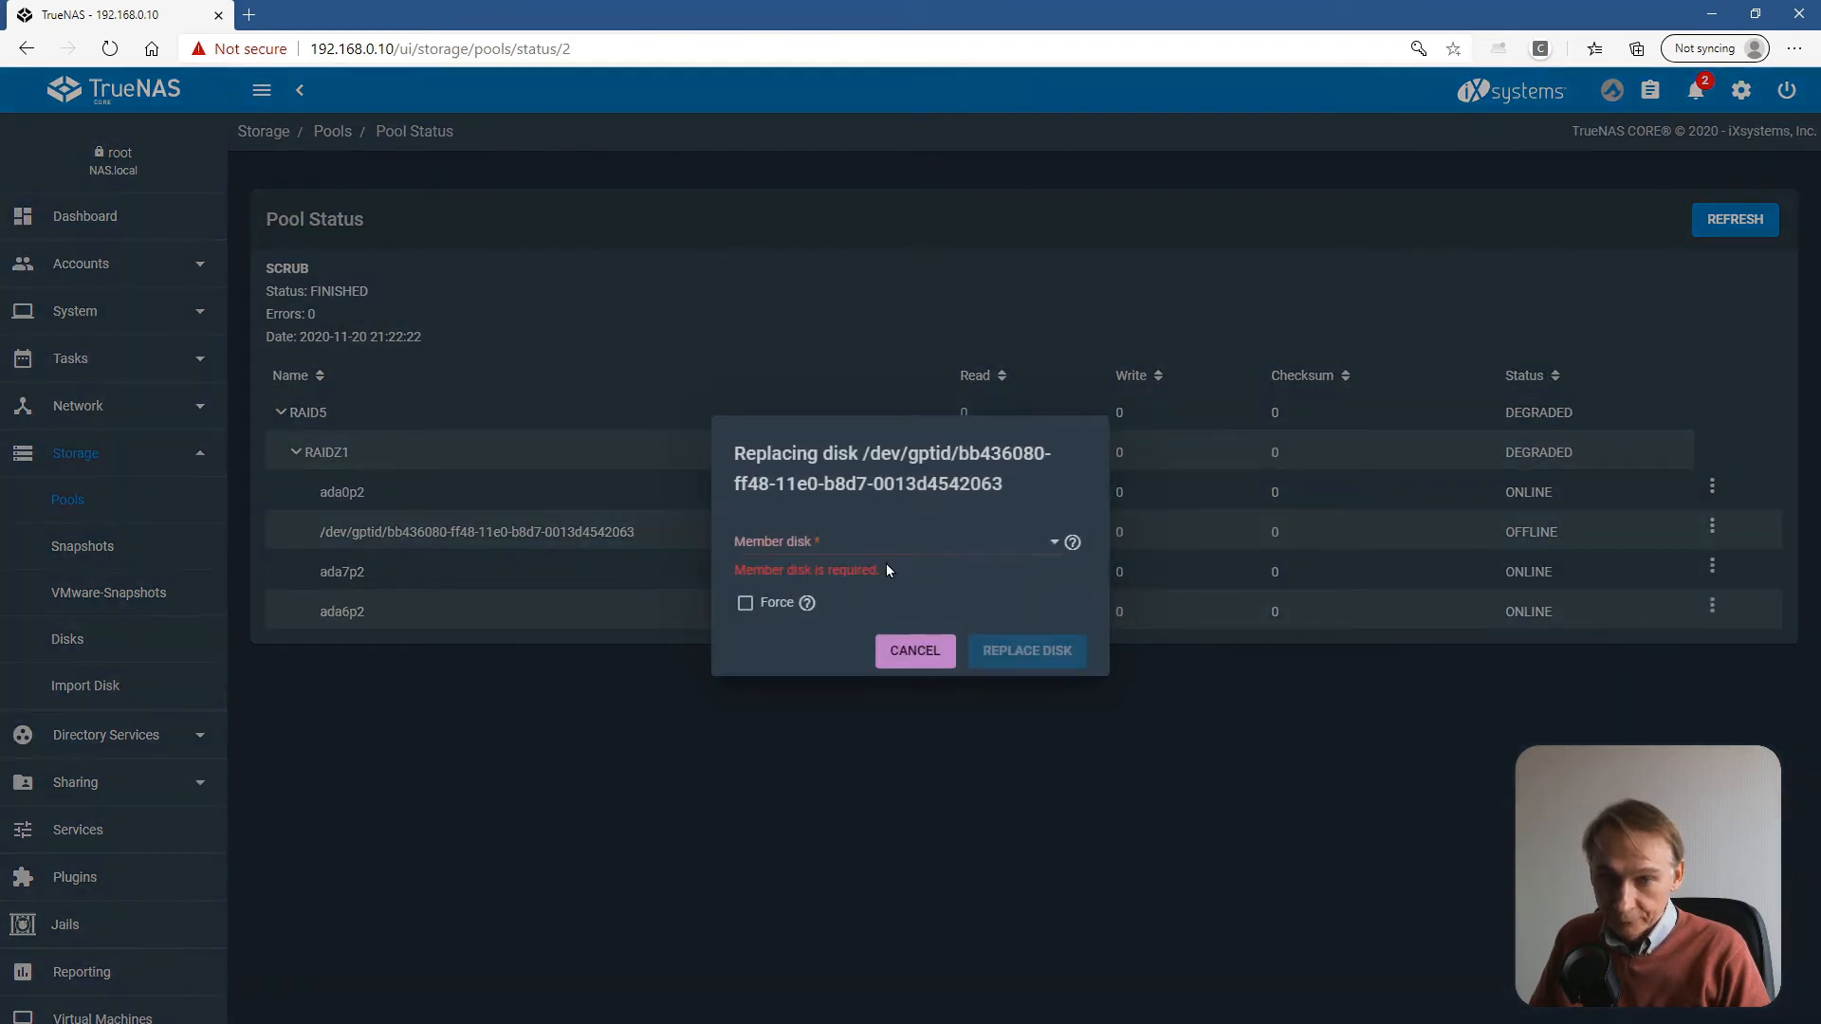
left_click(1051, 542)
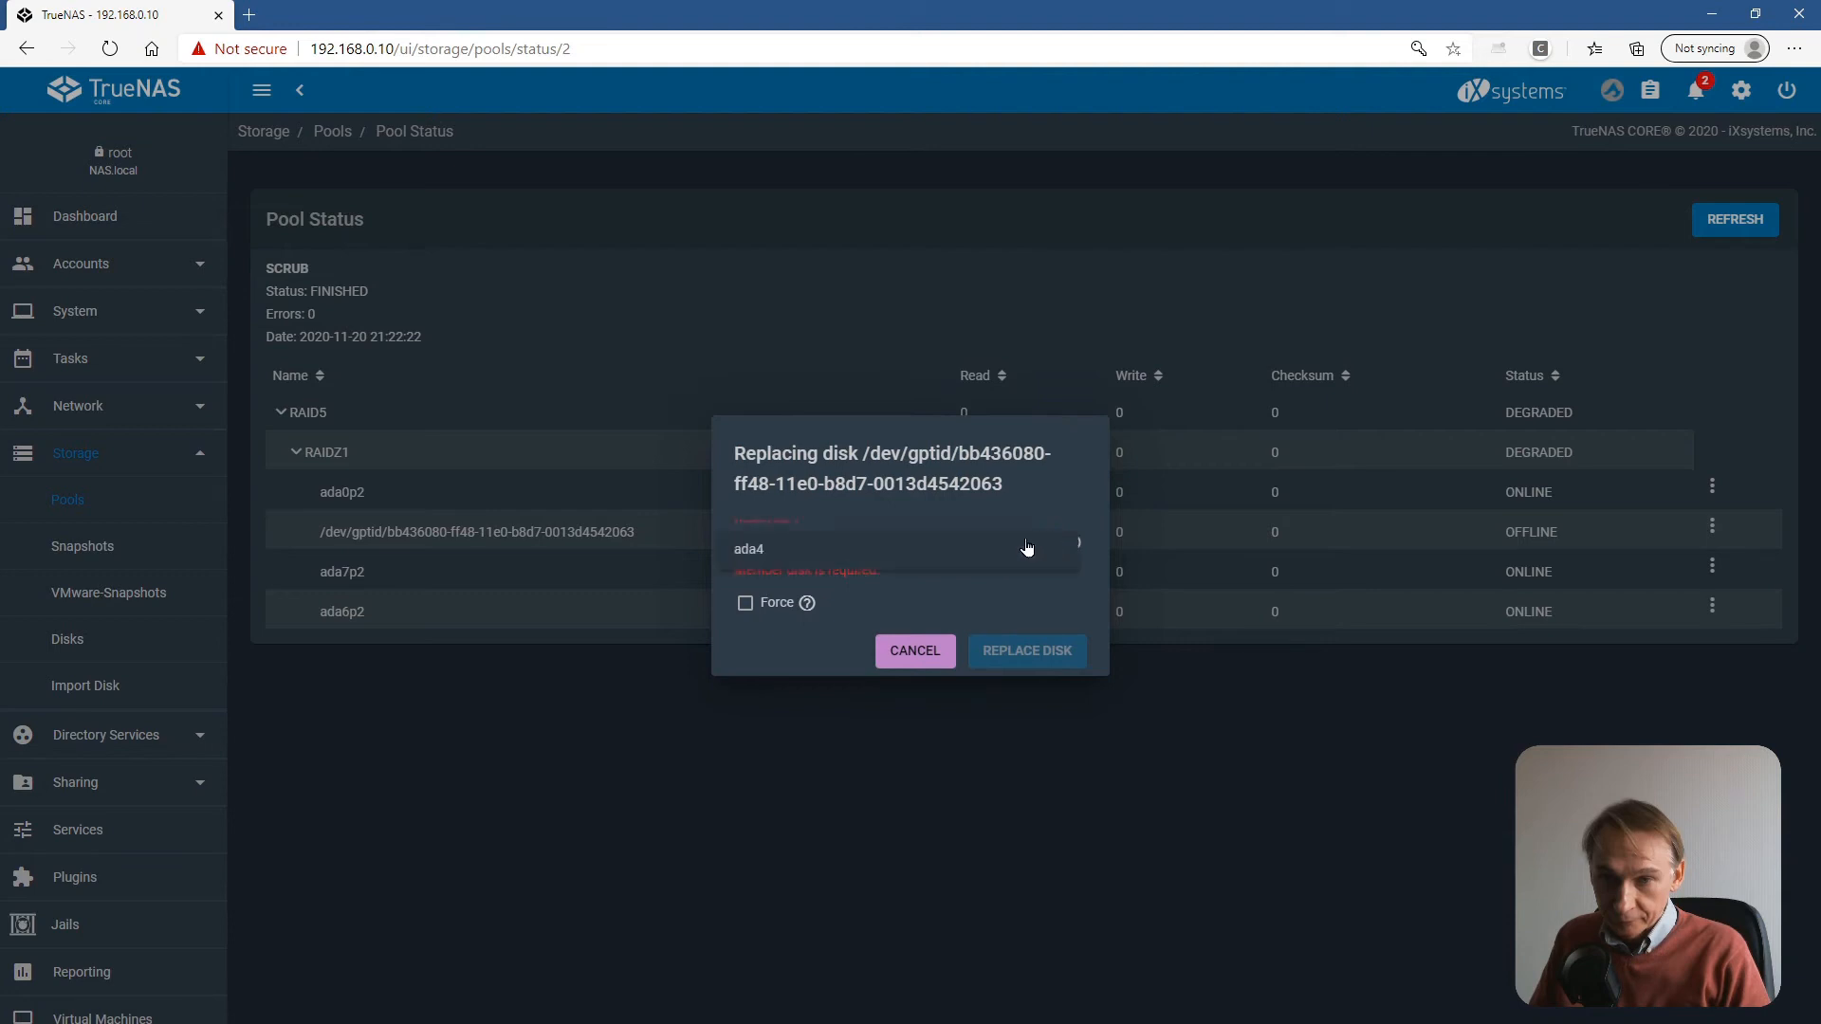
left_click(760, 559)
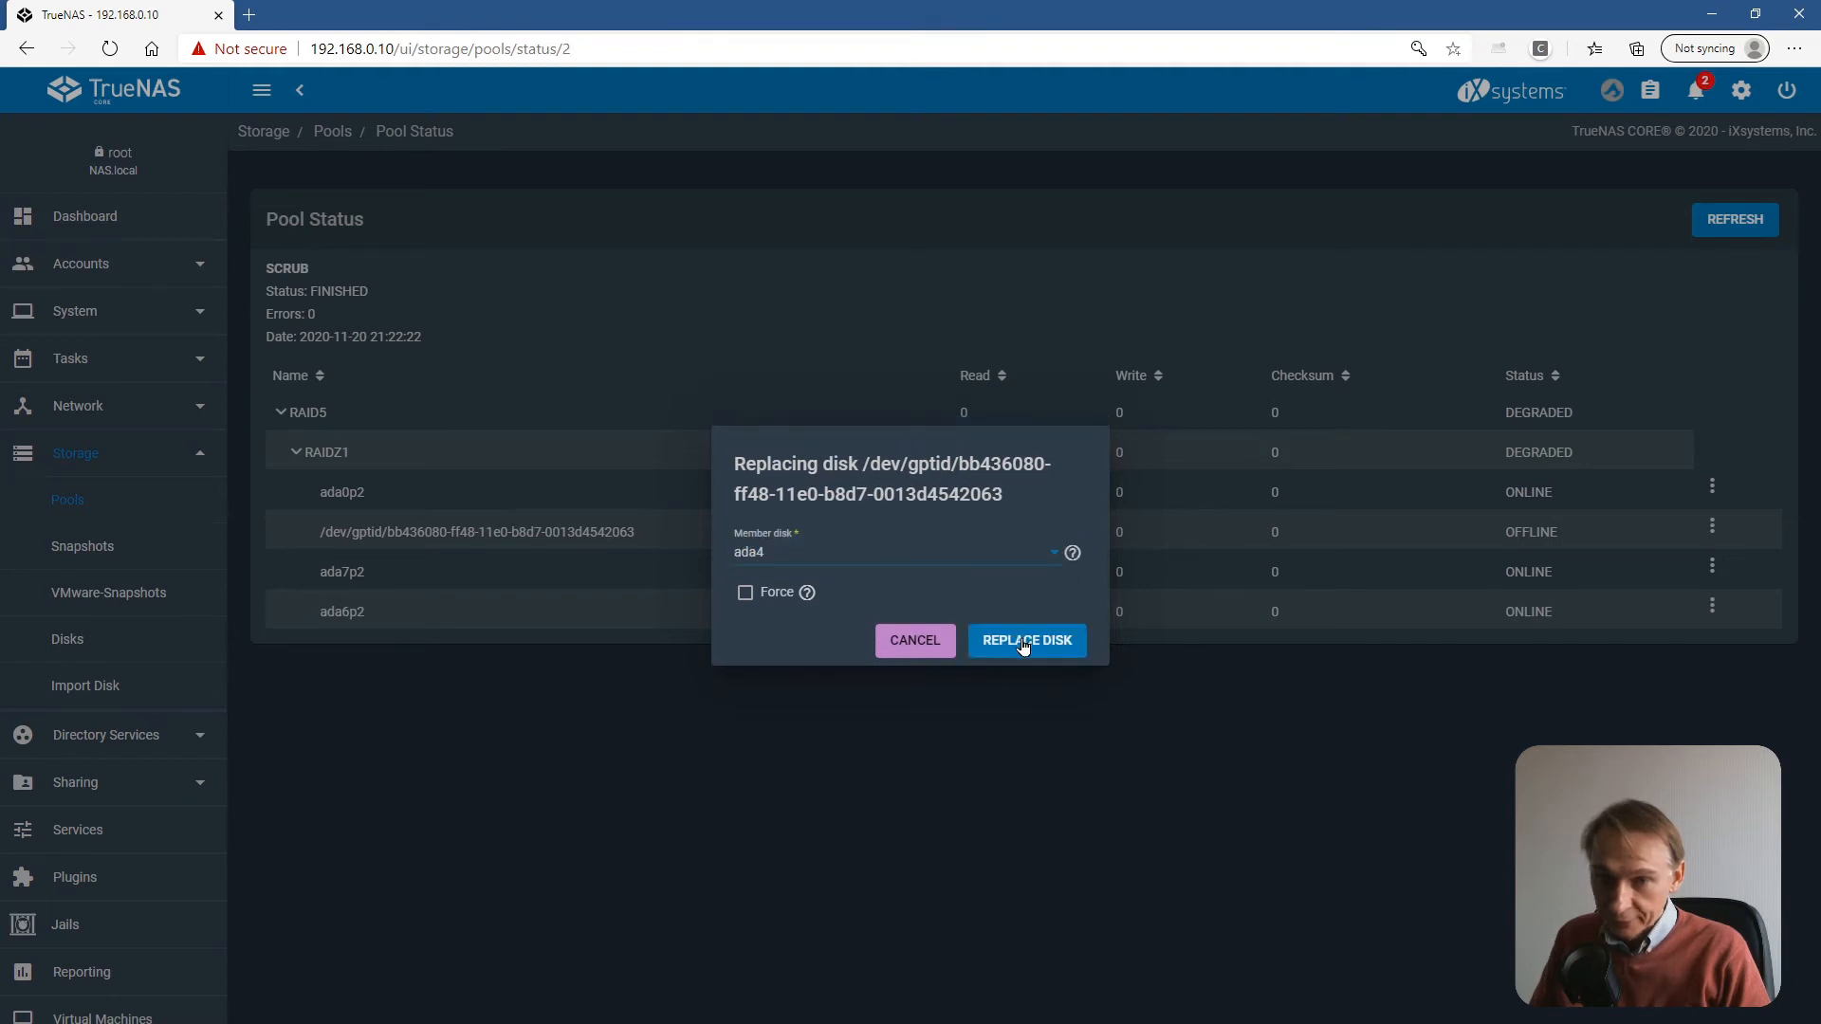
left_click(1022, 643)
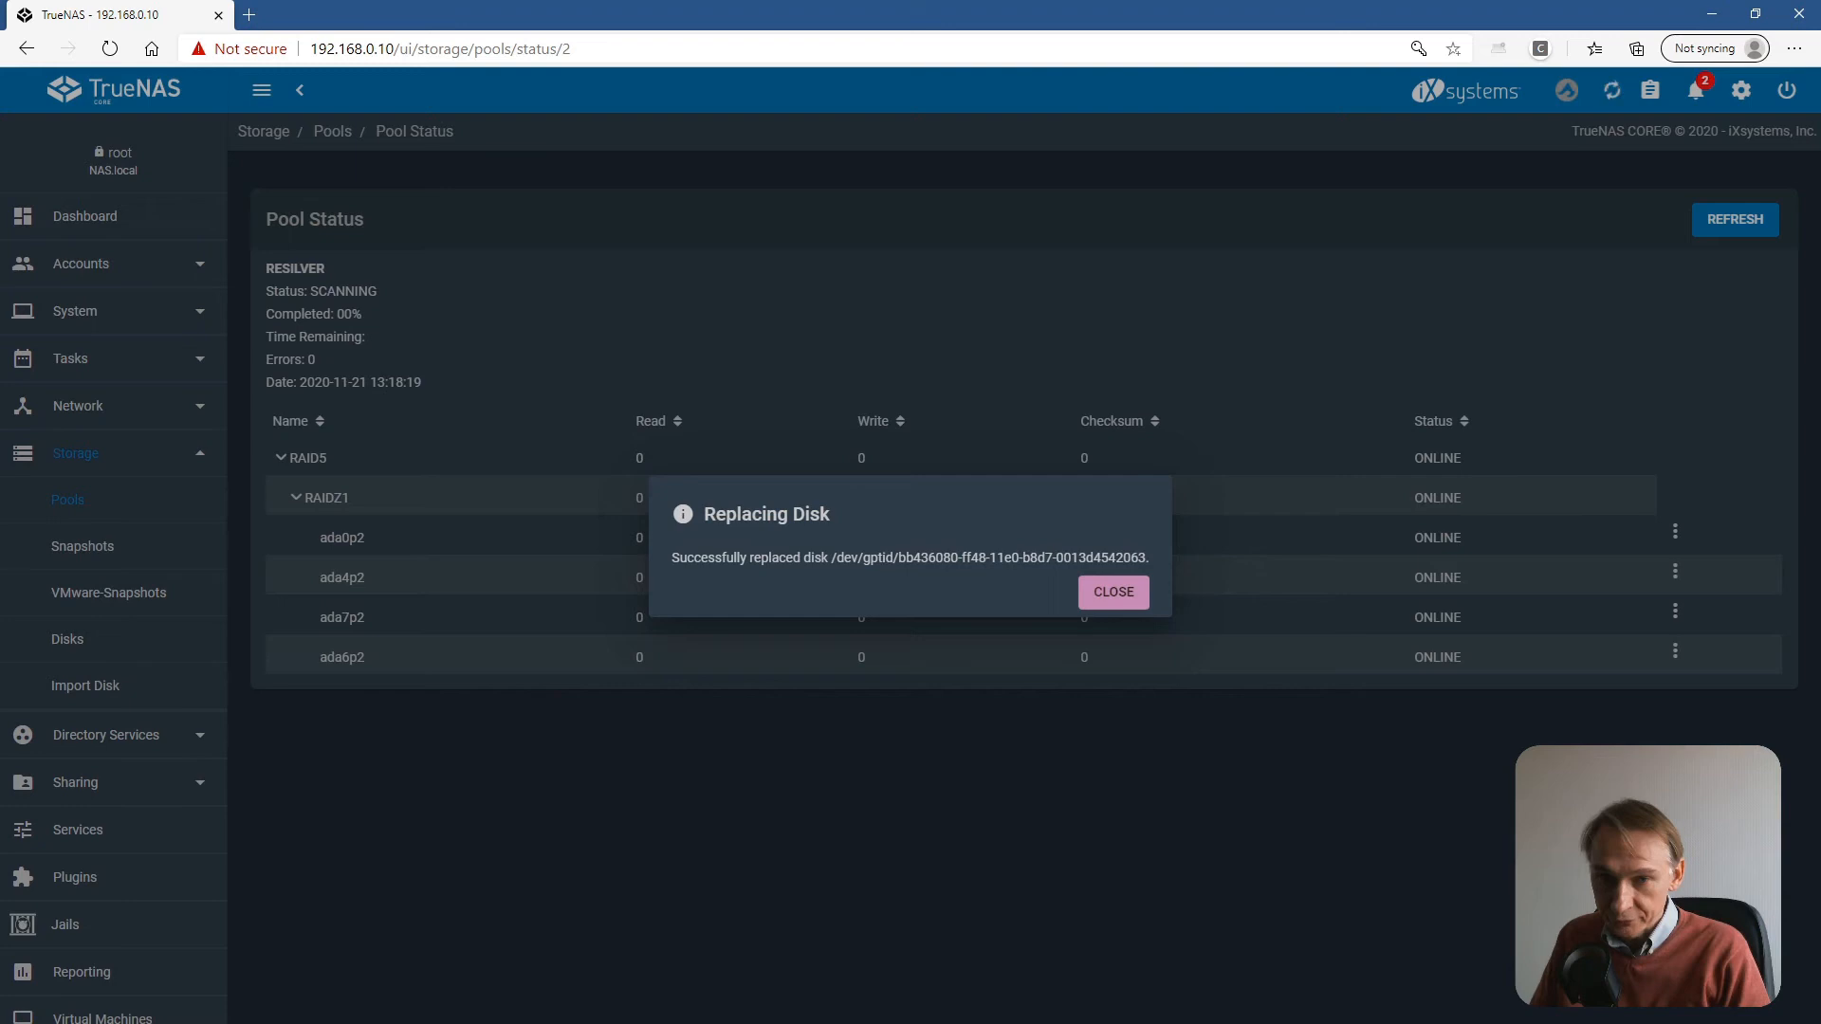
left_click(1111, 592)
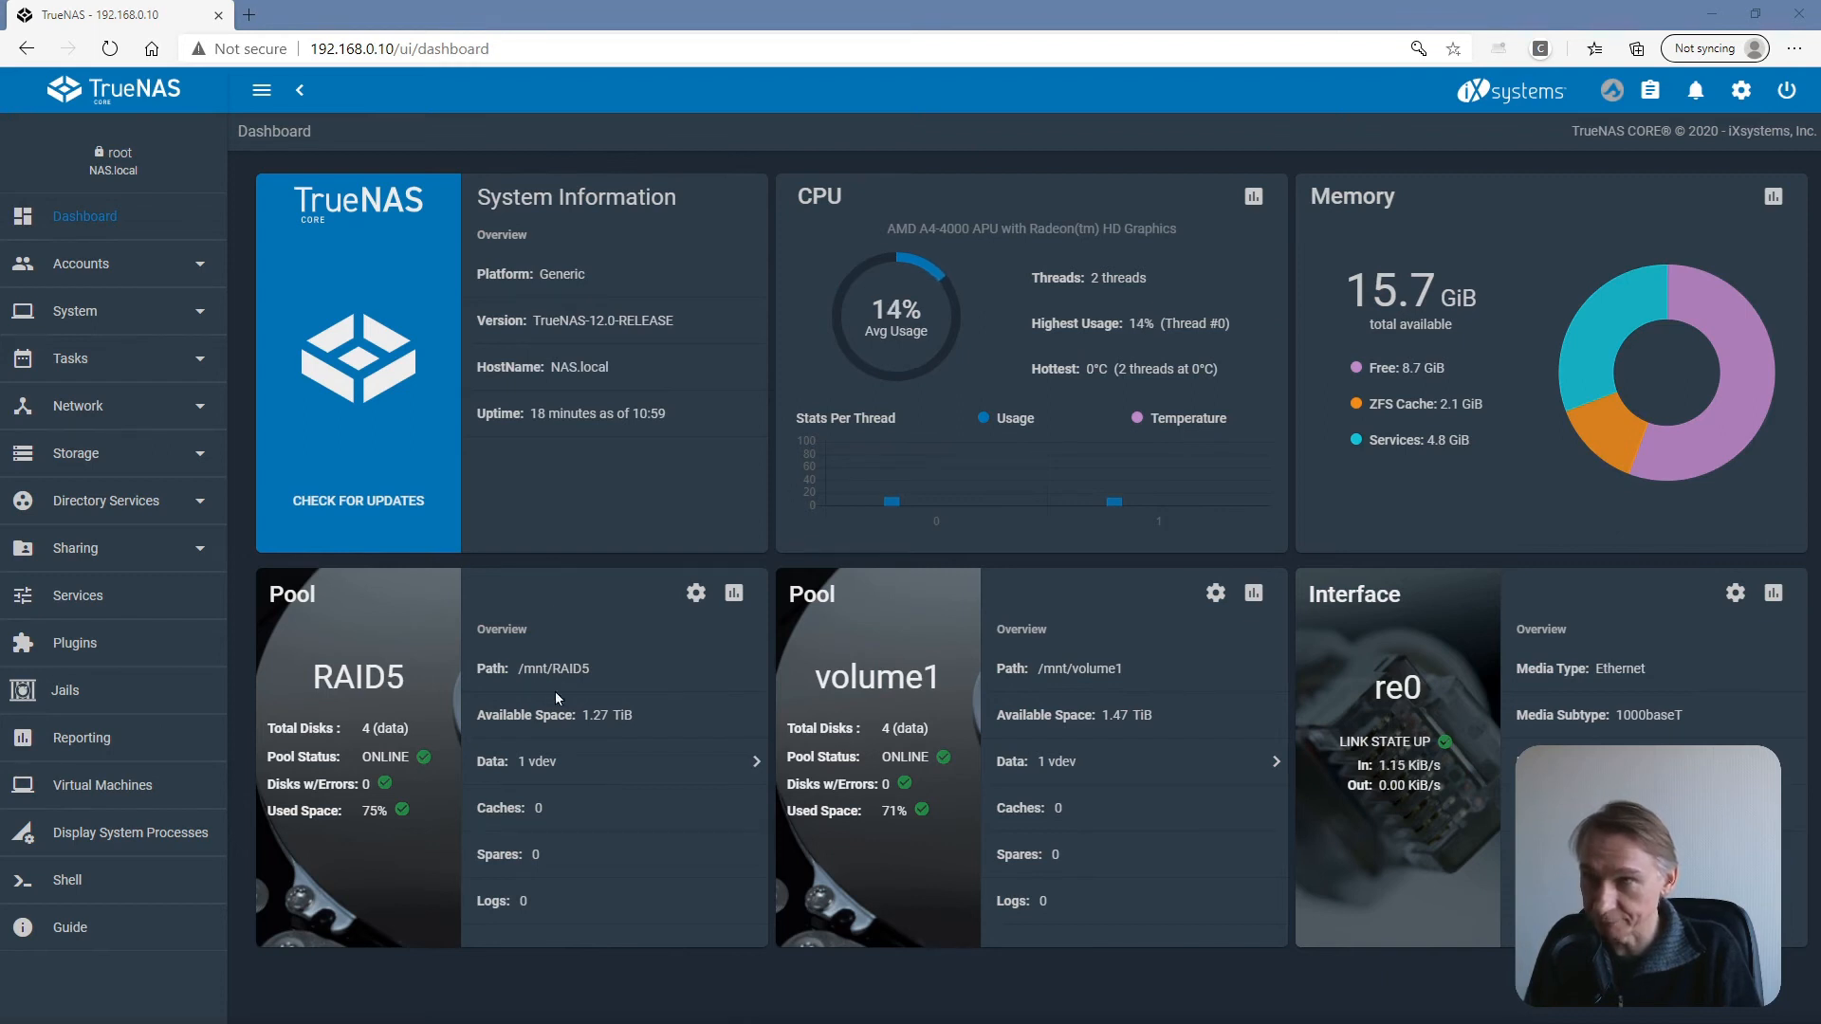
Look up disk ada0's serial number in the RAID5 pool's dashboard details and highlight it.
left_click(536, 768)
left_click(536, 768)
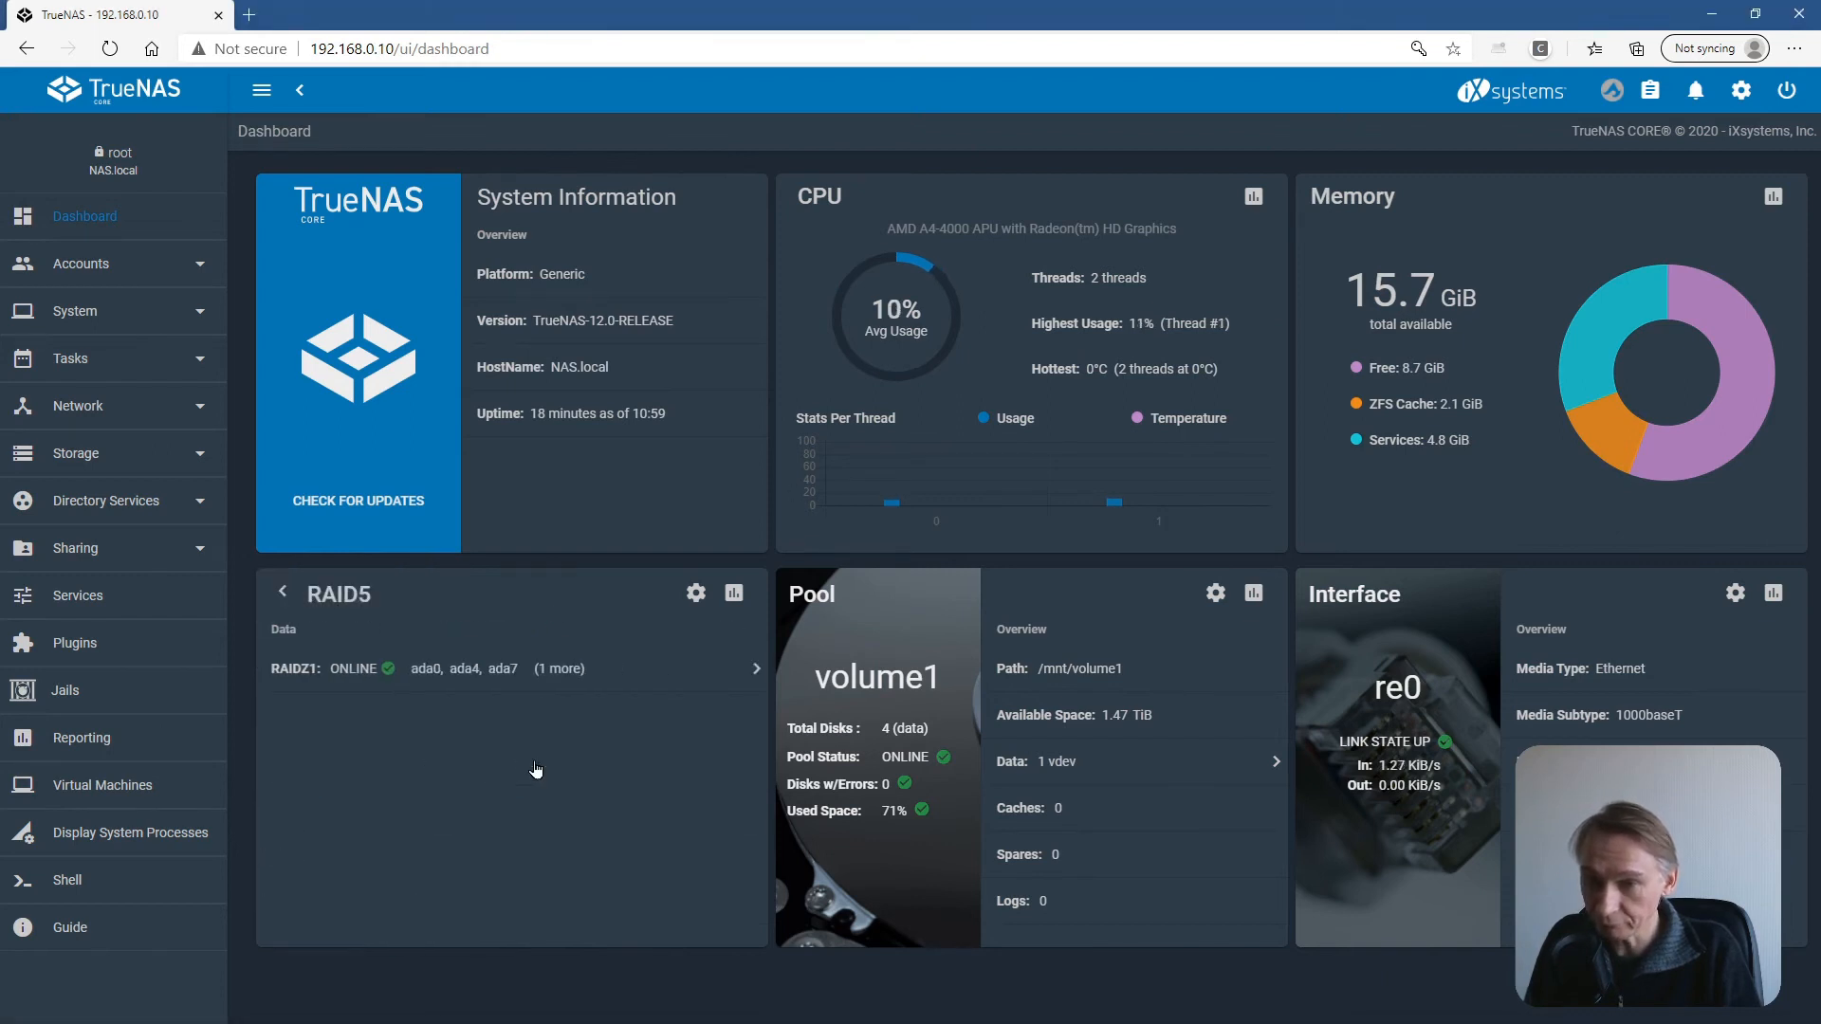
left_click(526, 687)
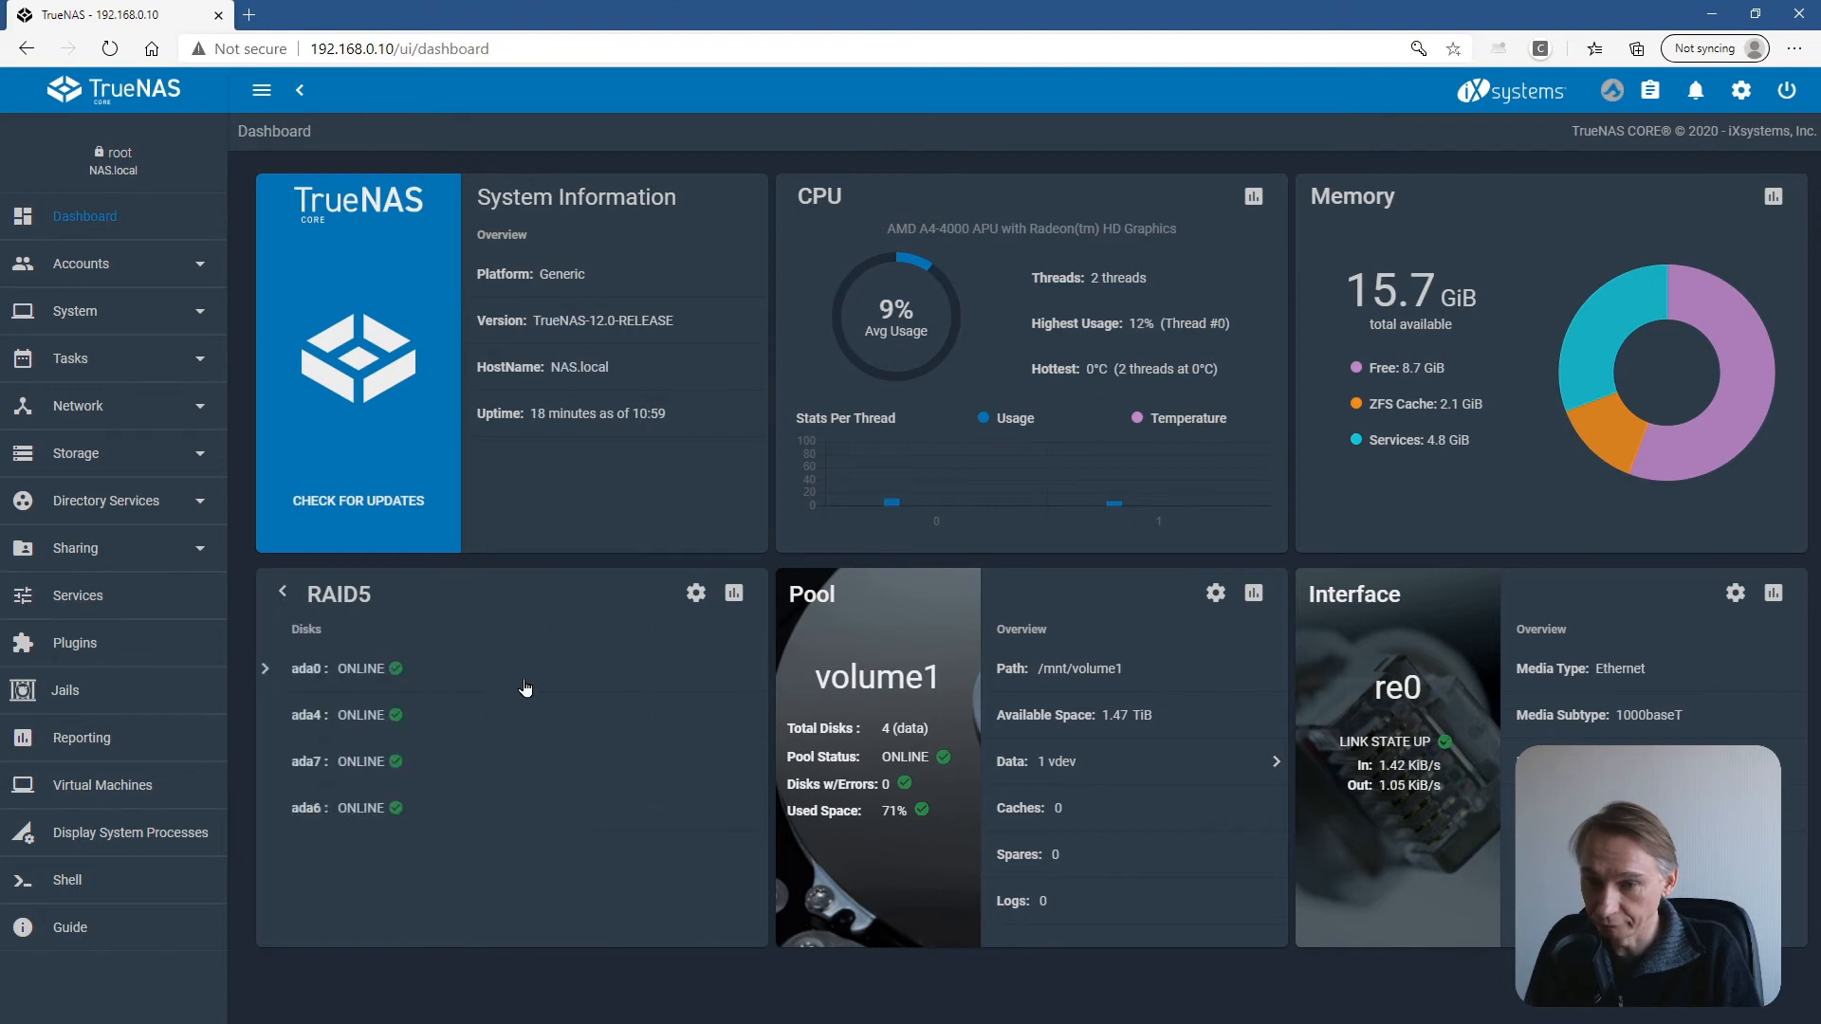
left_click(349, 672)
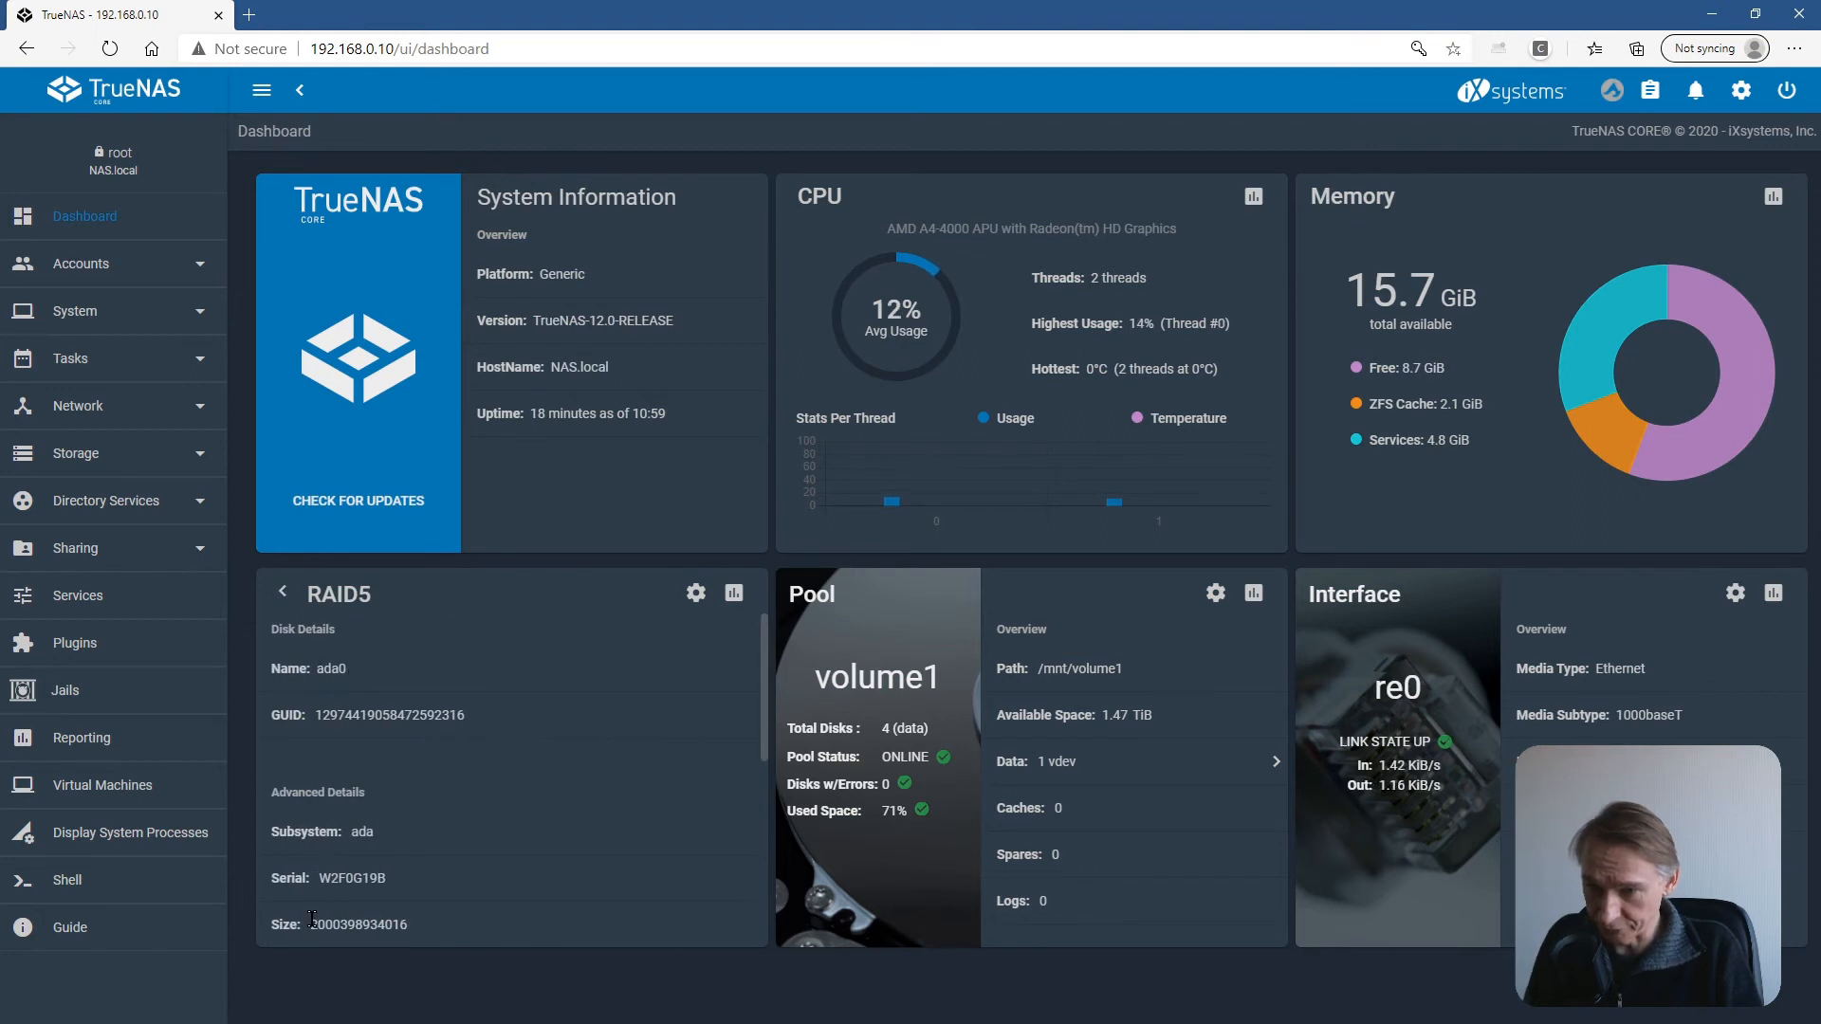
left_click_drag(312, 919, 384, 883)
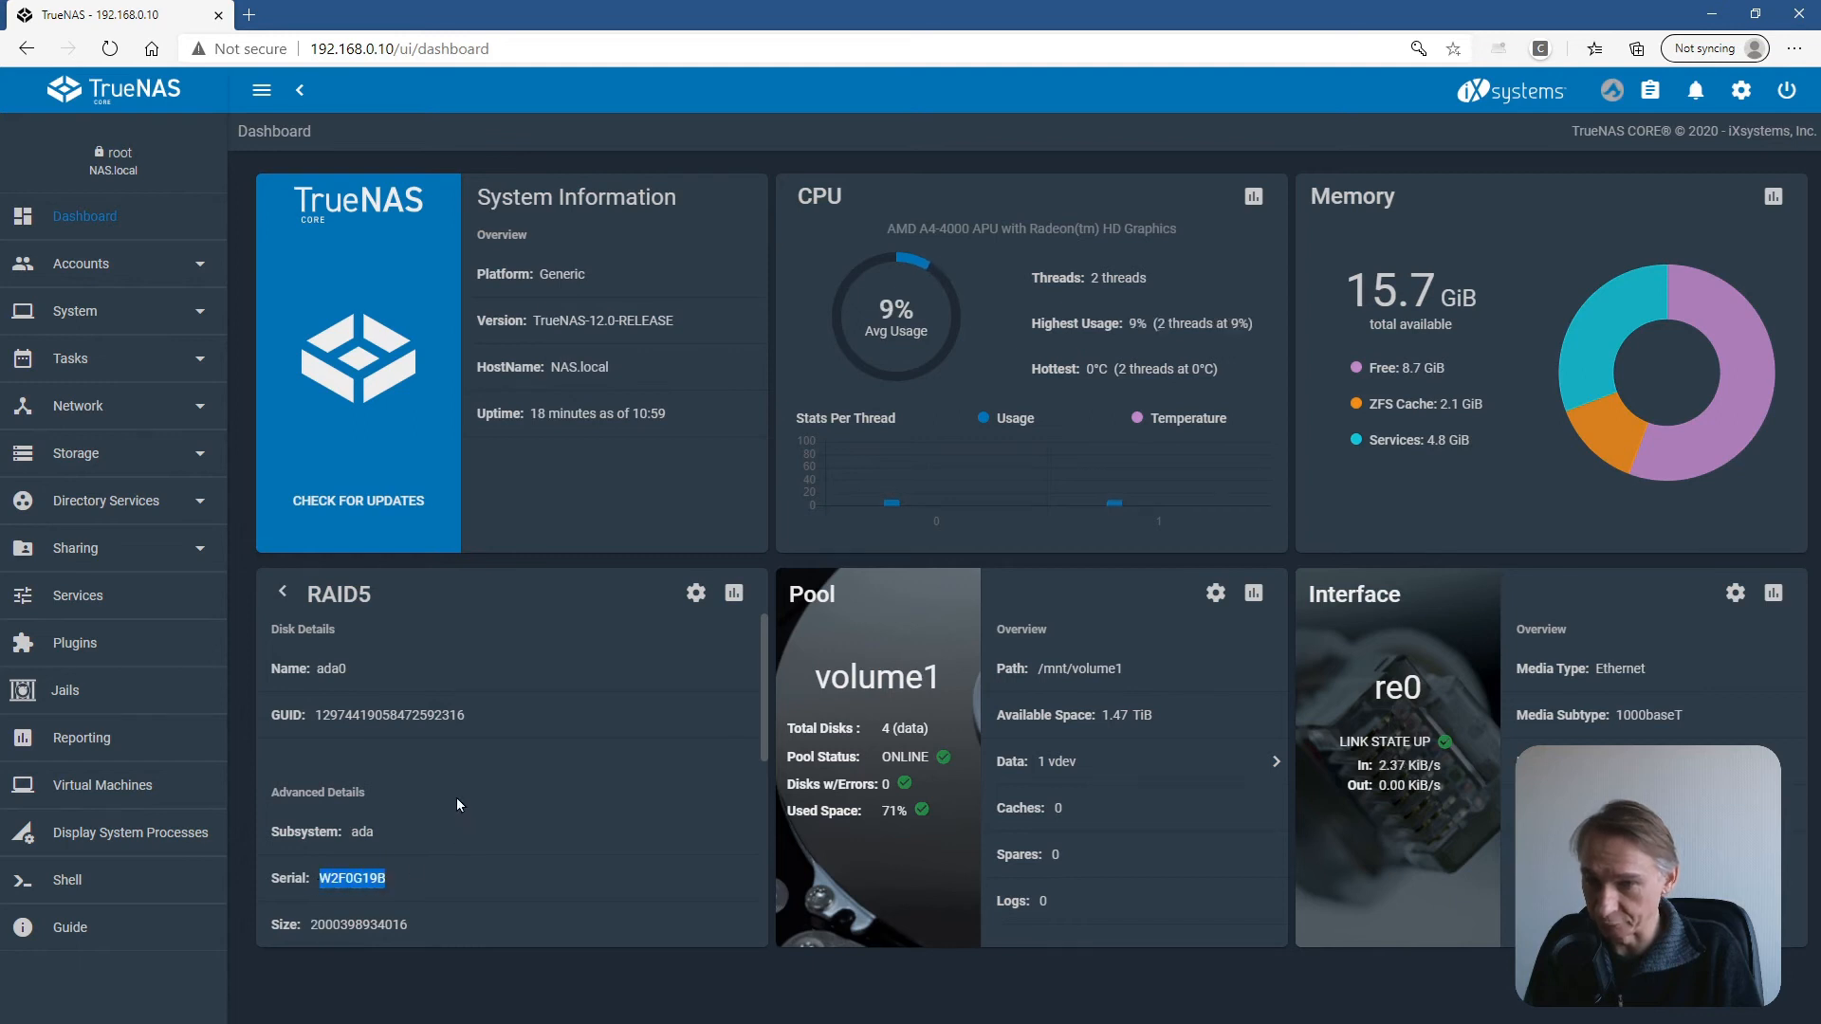
Take member disk ada0p2 offline from the RAID5 pool's status page and confirm the operation.
left_click(697, 595)
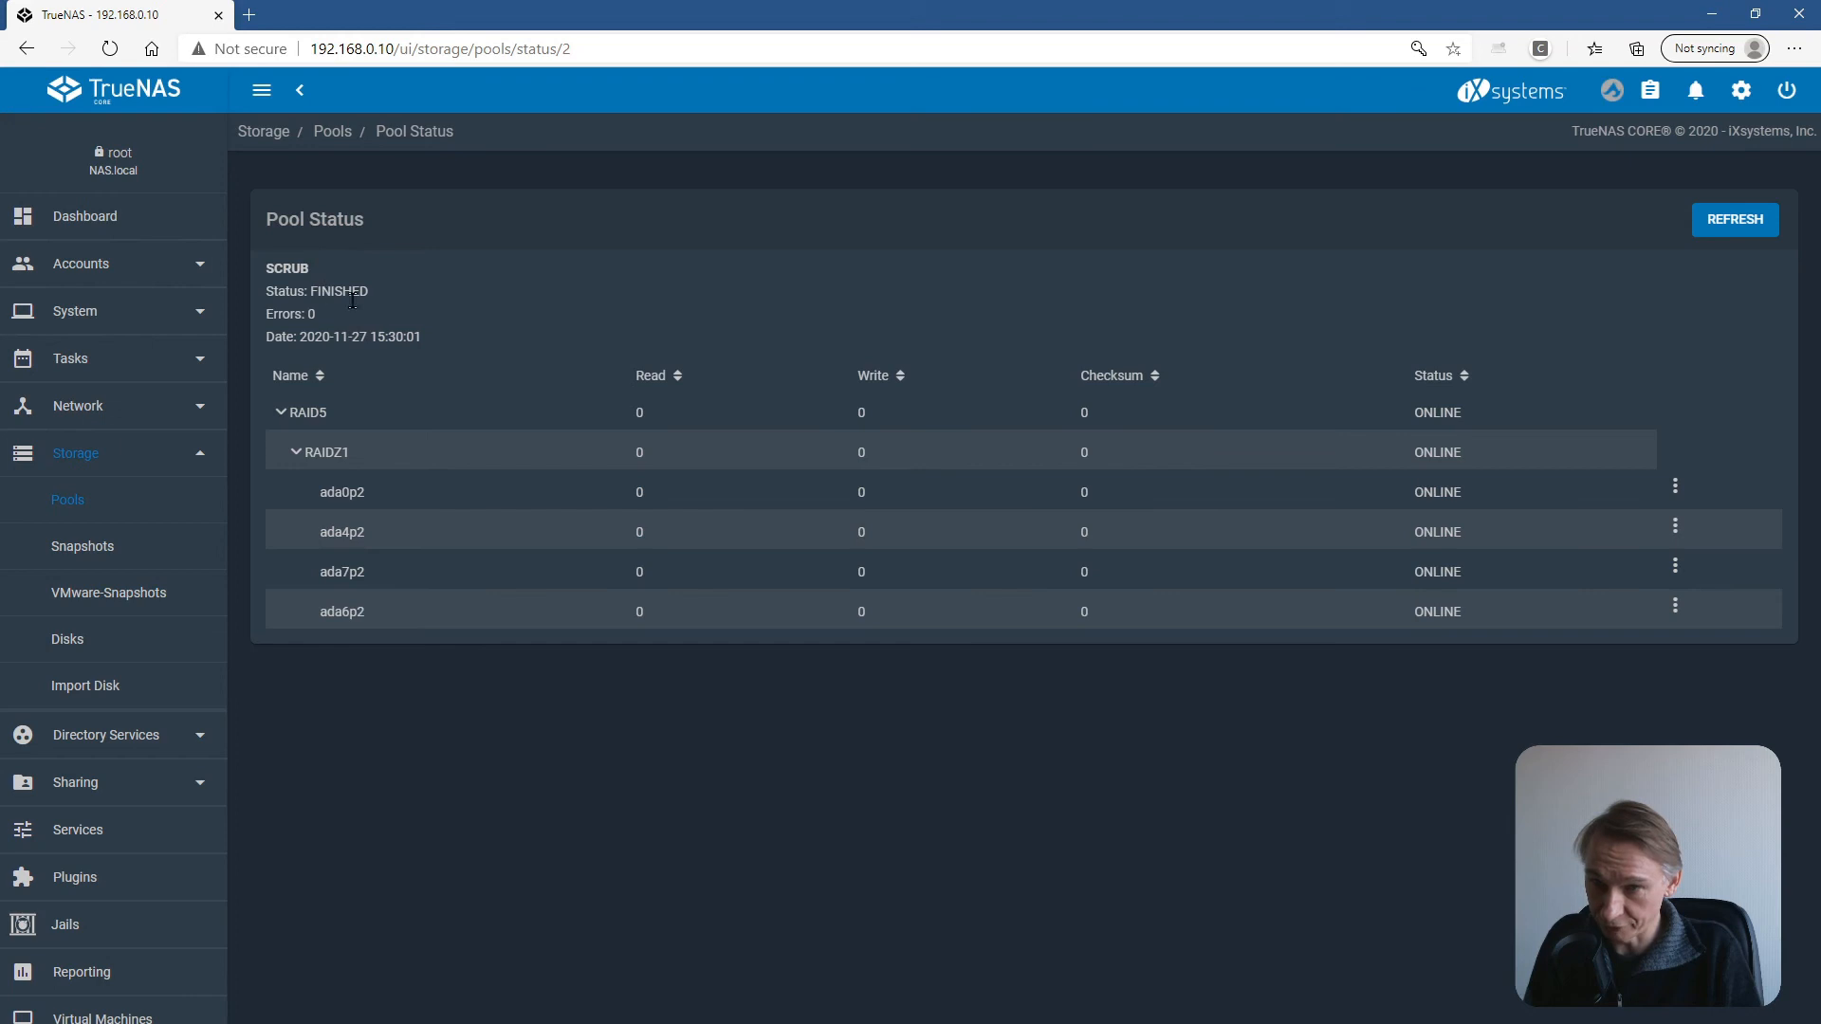
left_click(330, 410)
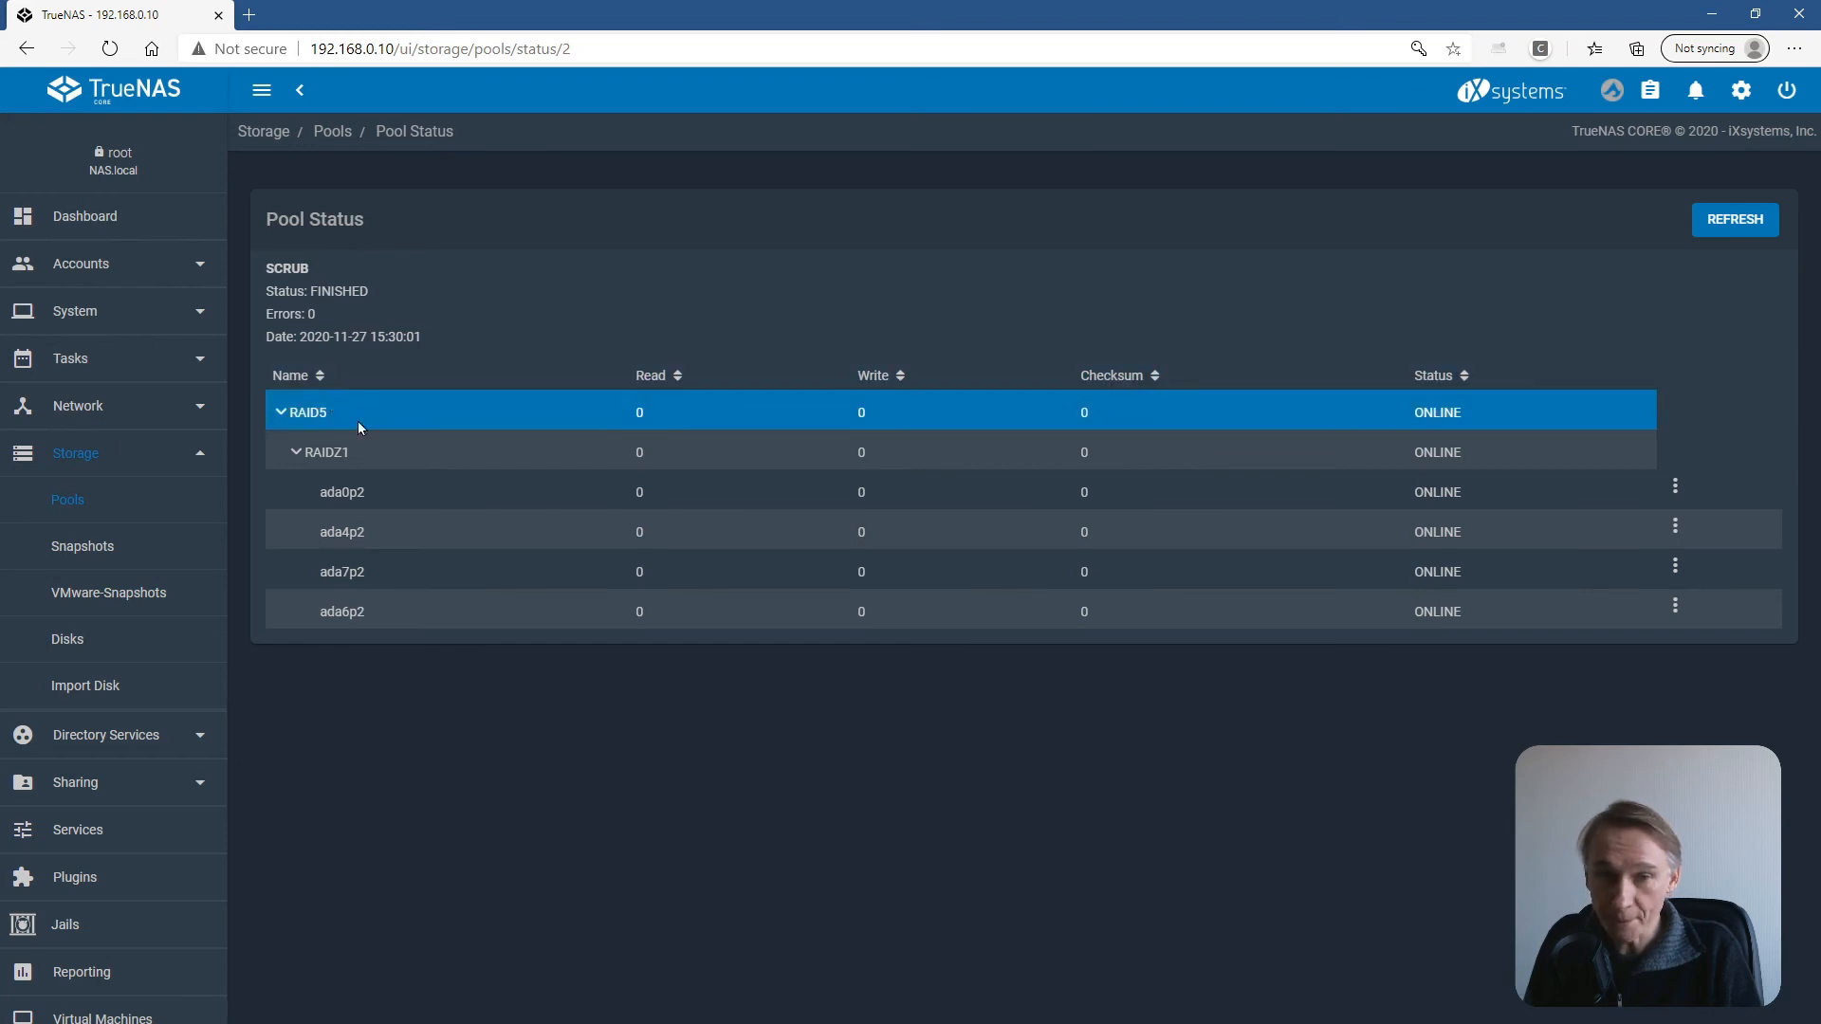
left_click(395, 490)
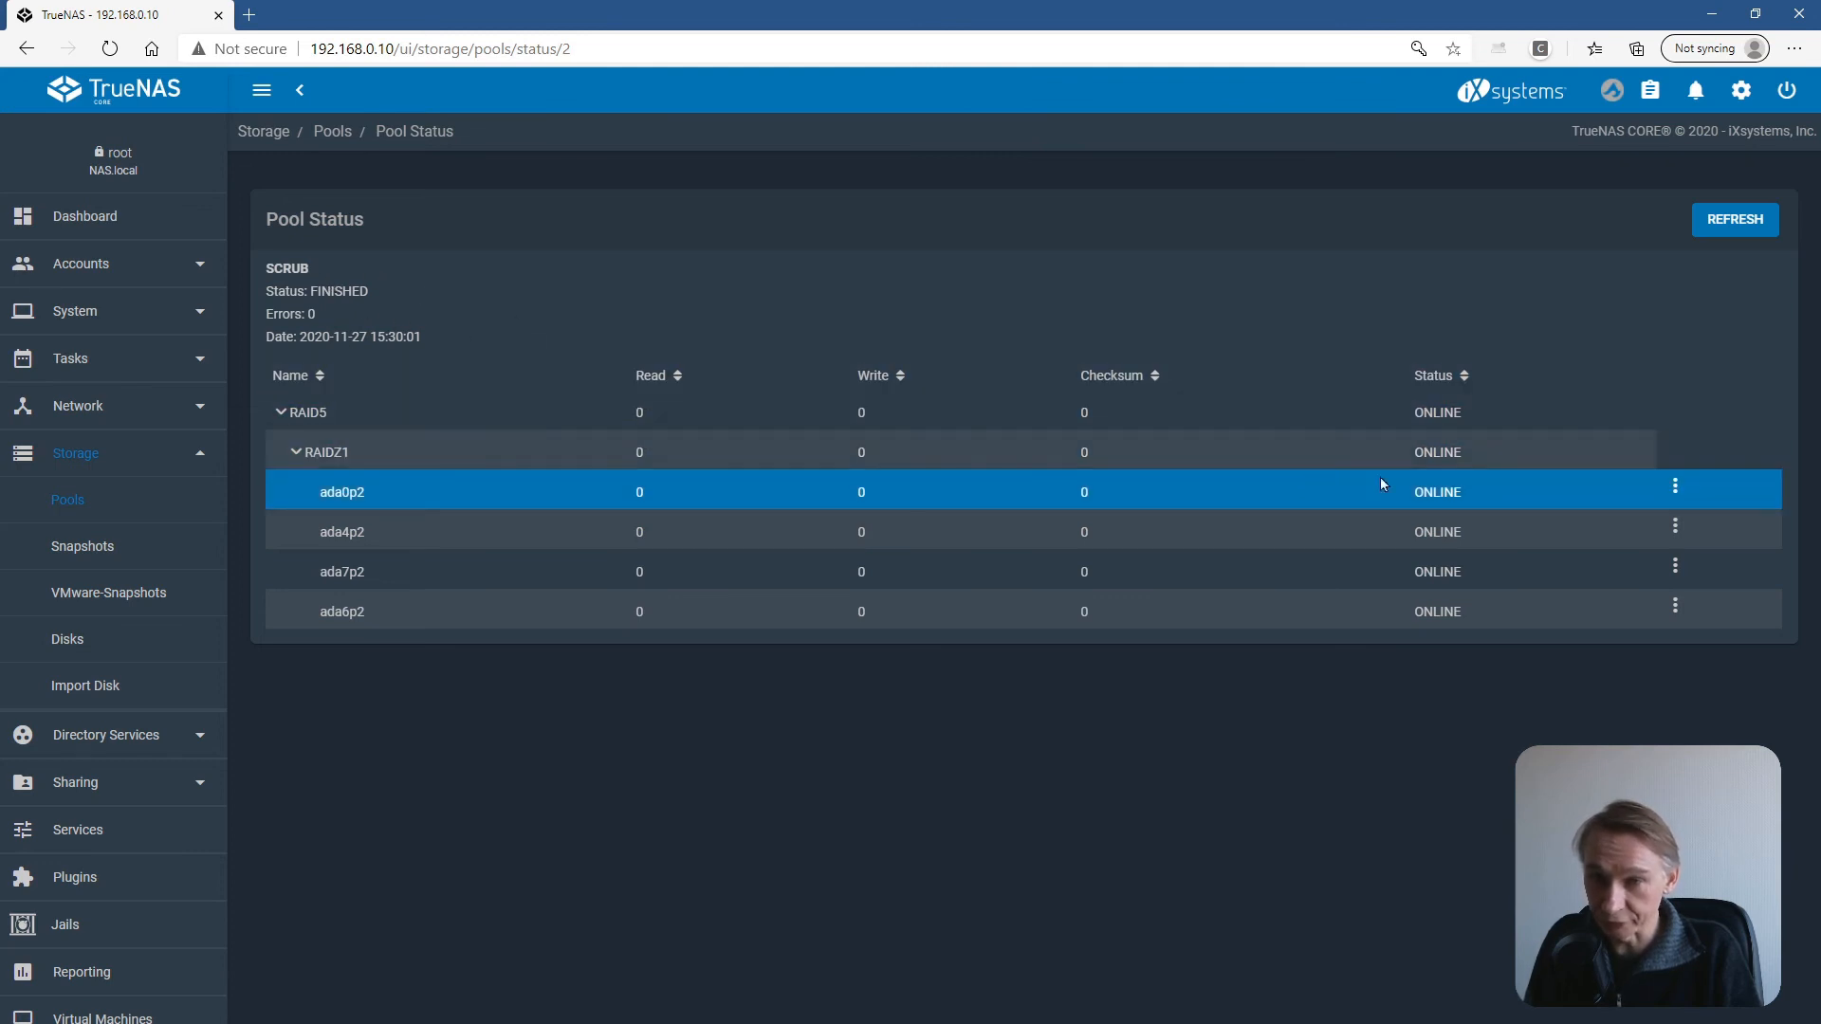
left_click(1676, 492)
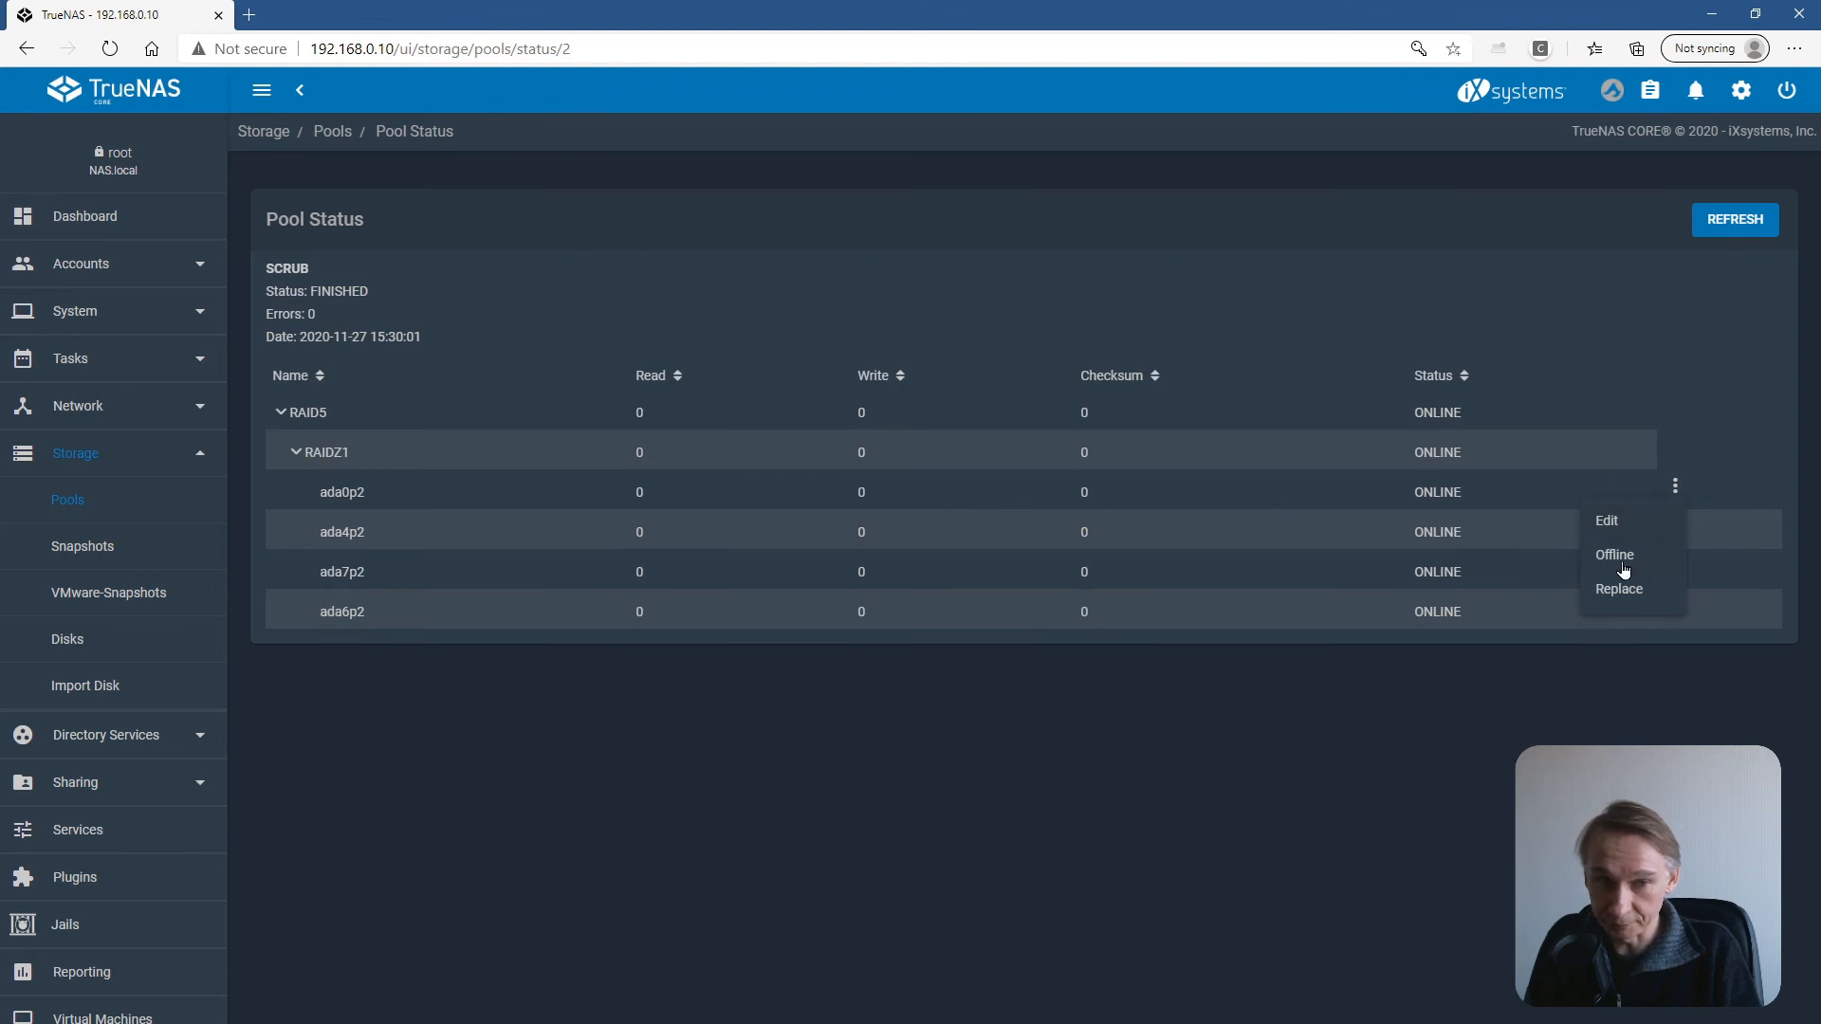
left_click(1676, 486)
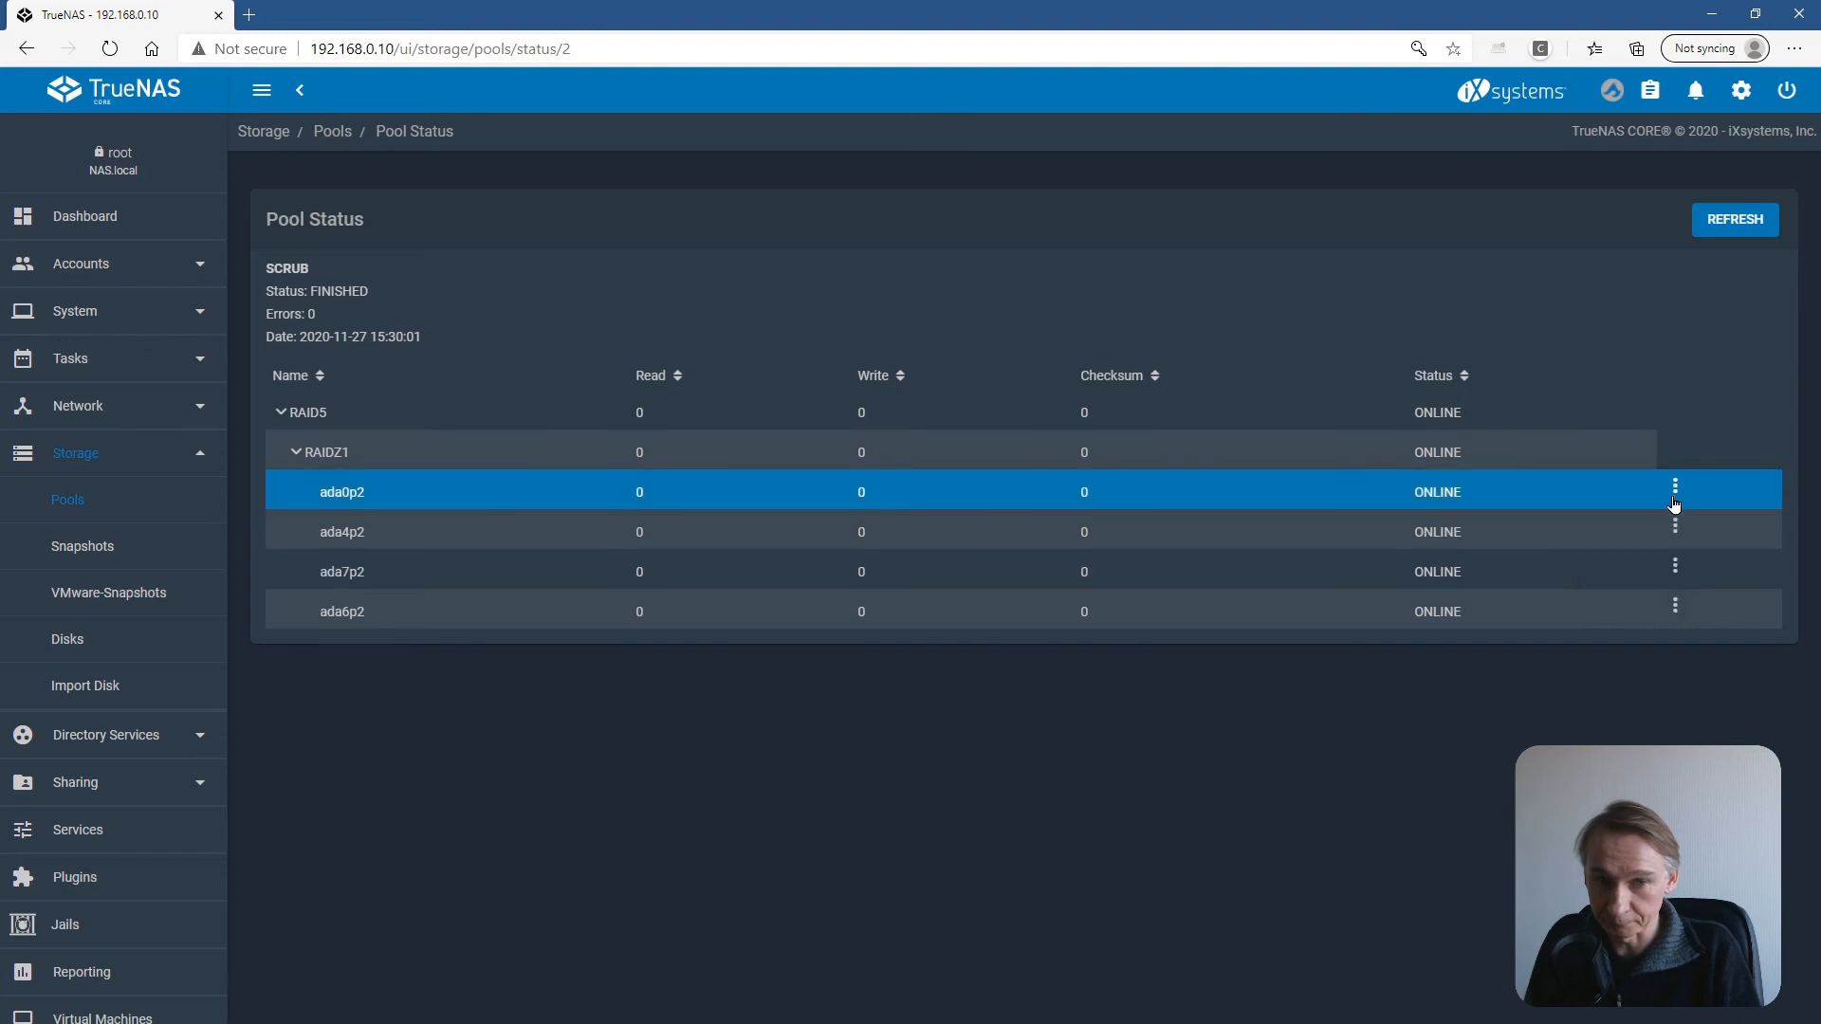
left_click(1676, 488)
left_click(1698, 555)
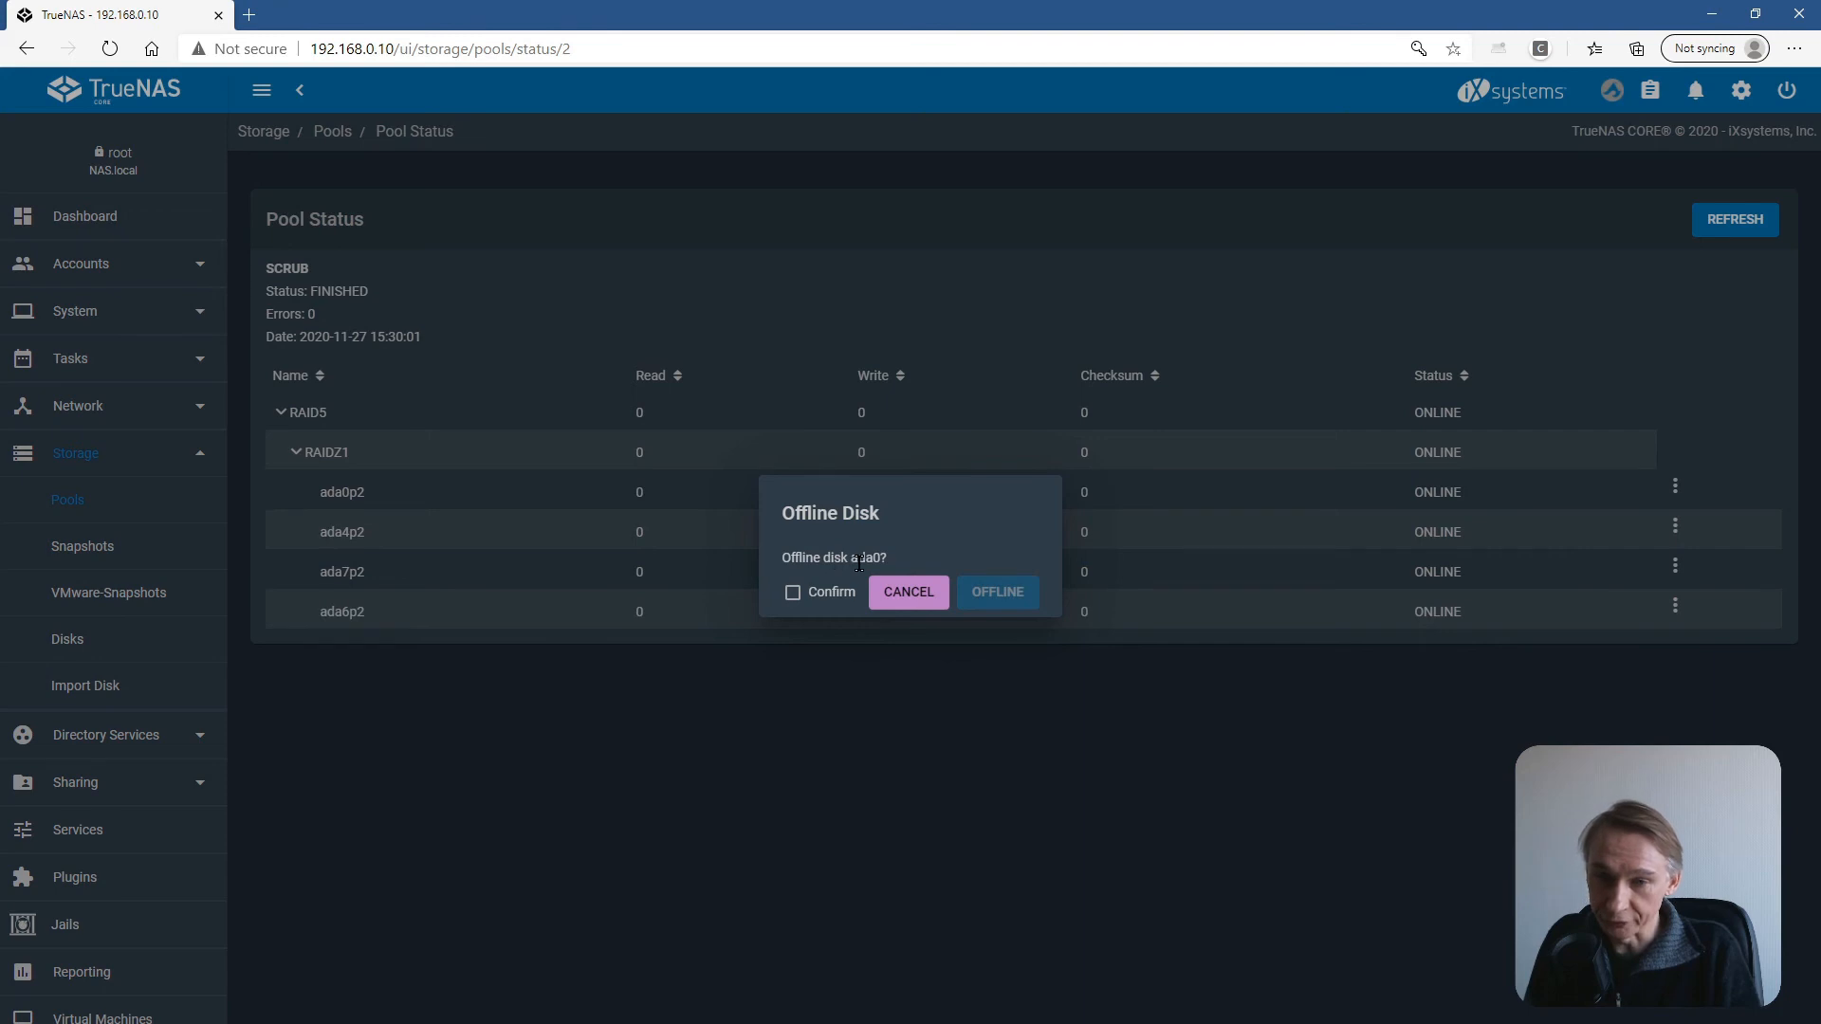
left_click(793, 593)
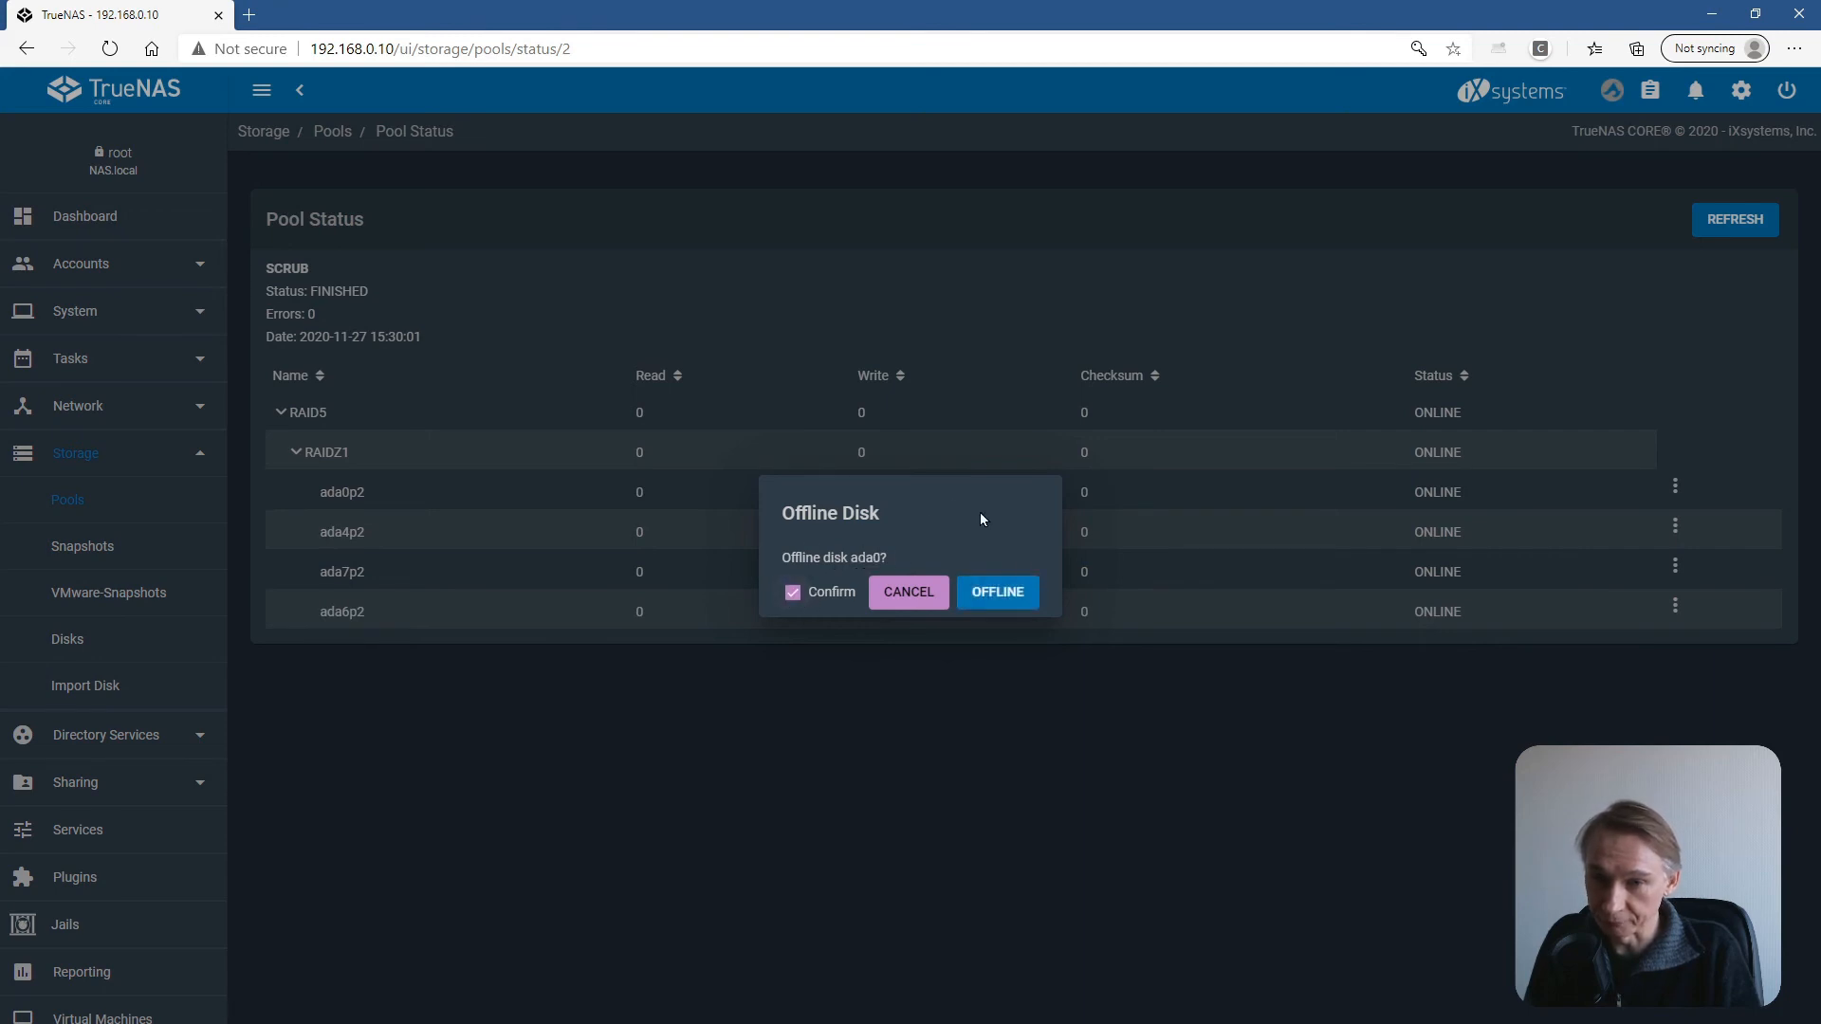
left_click(1008, 599)
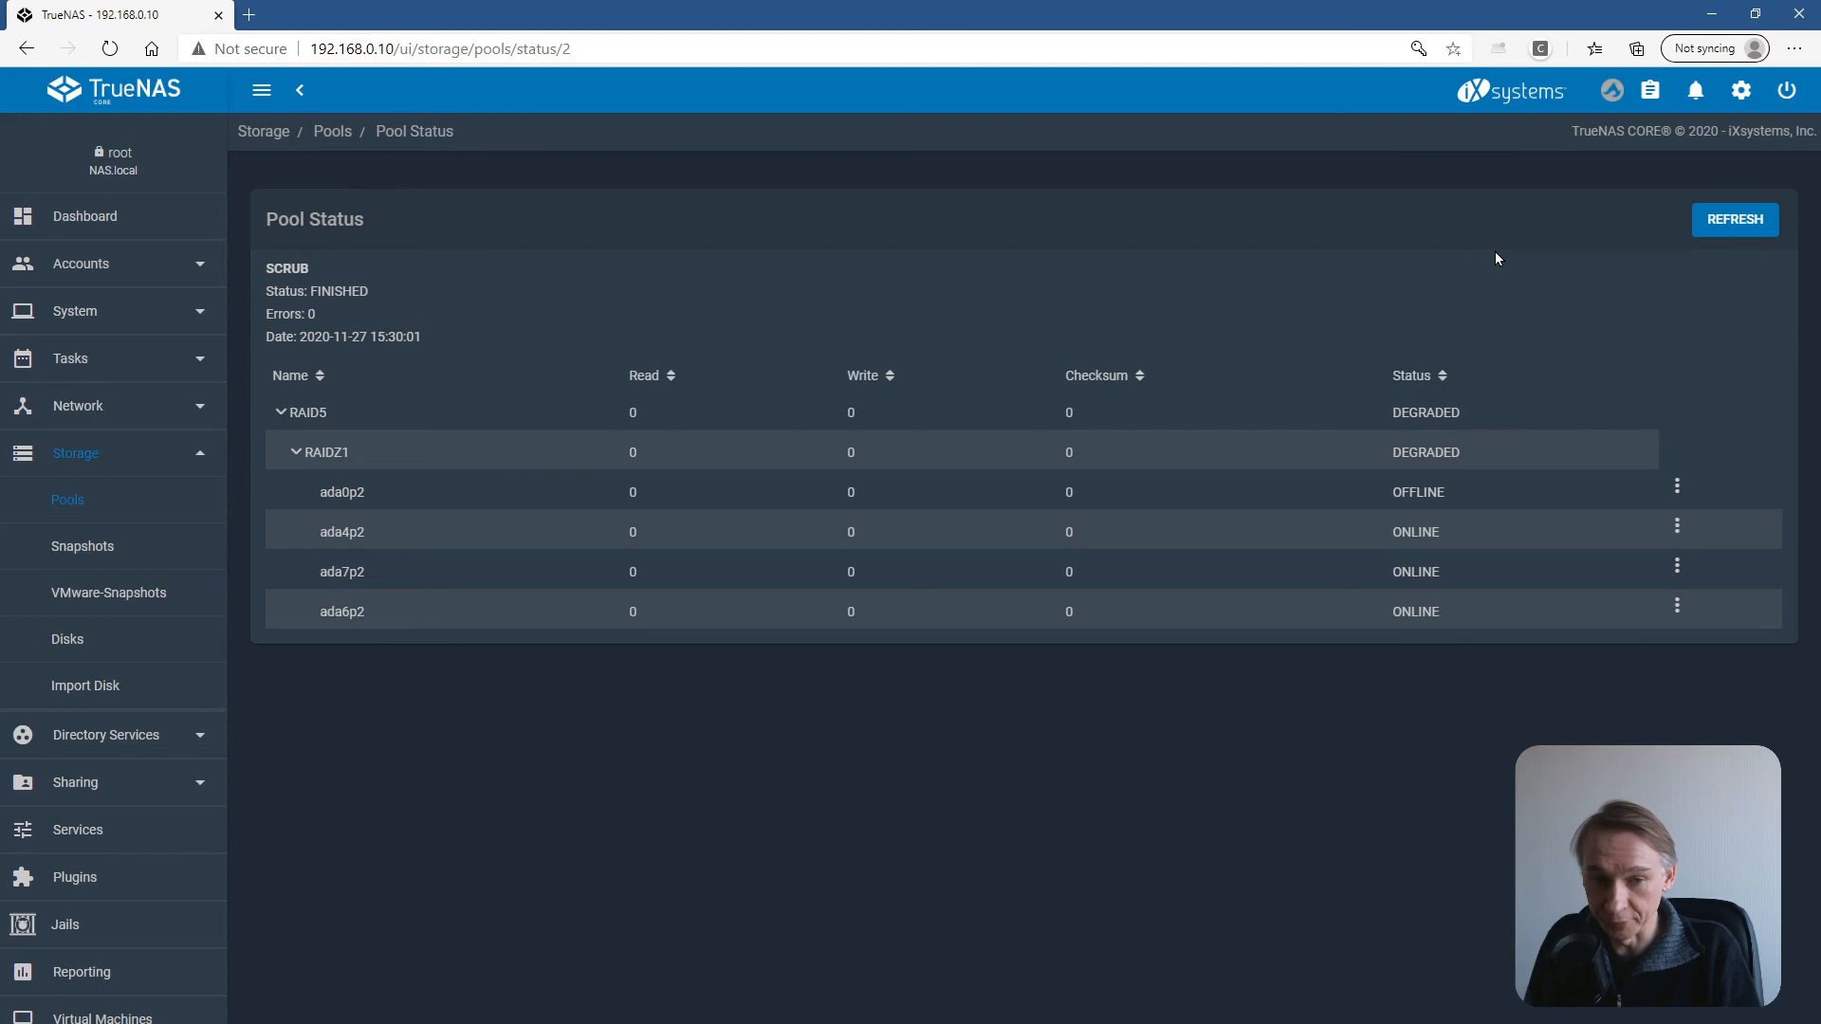
Shut down the NAS with disk ada0p2 offline and confirm the shutdown.
left_click(1787, 95)
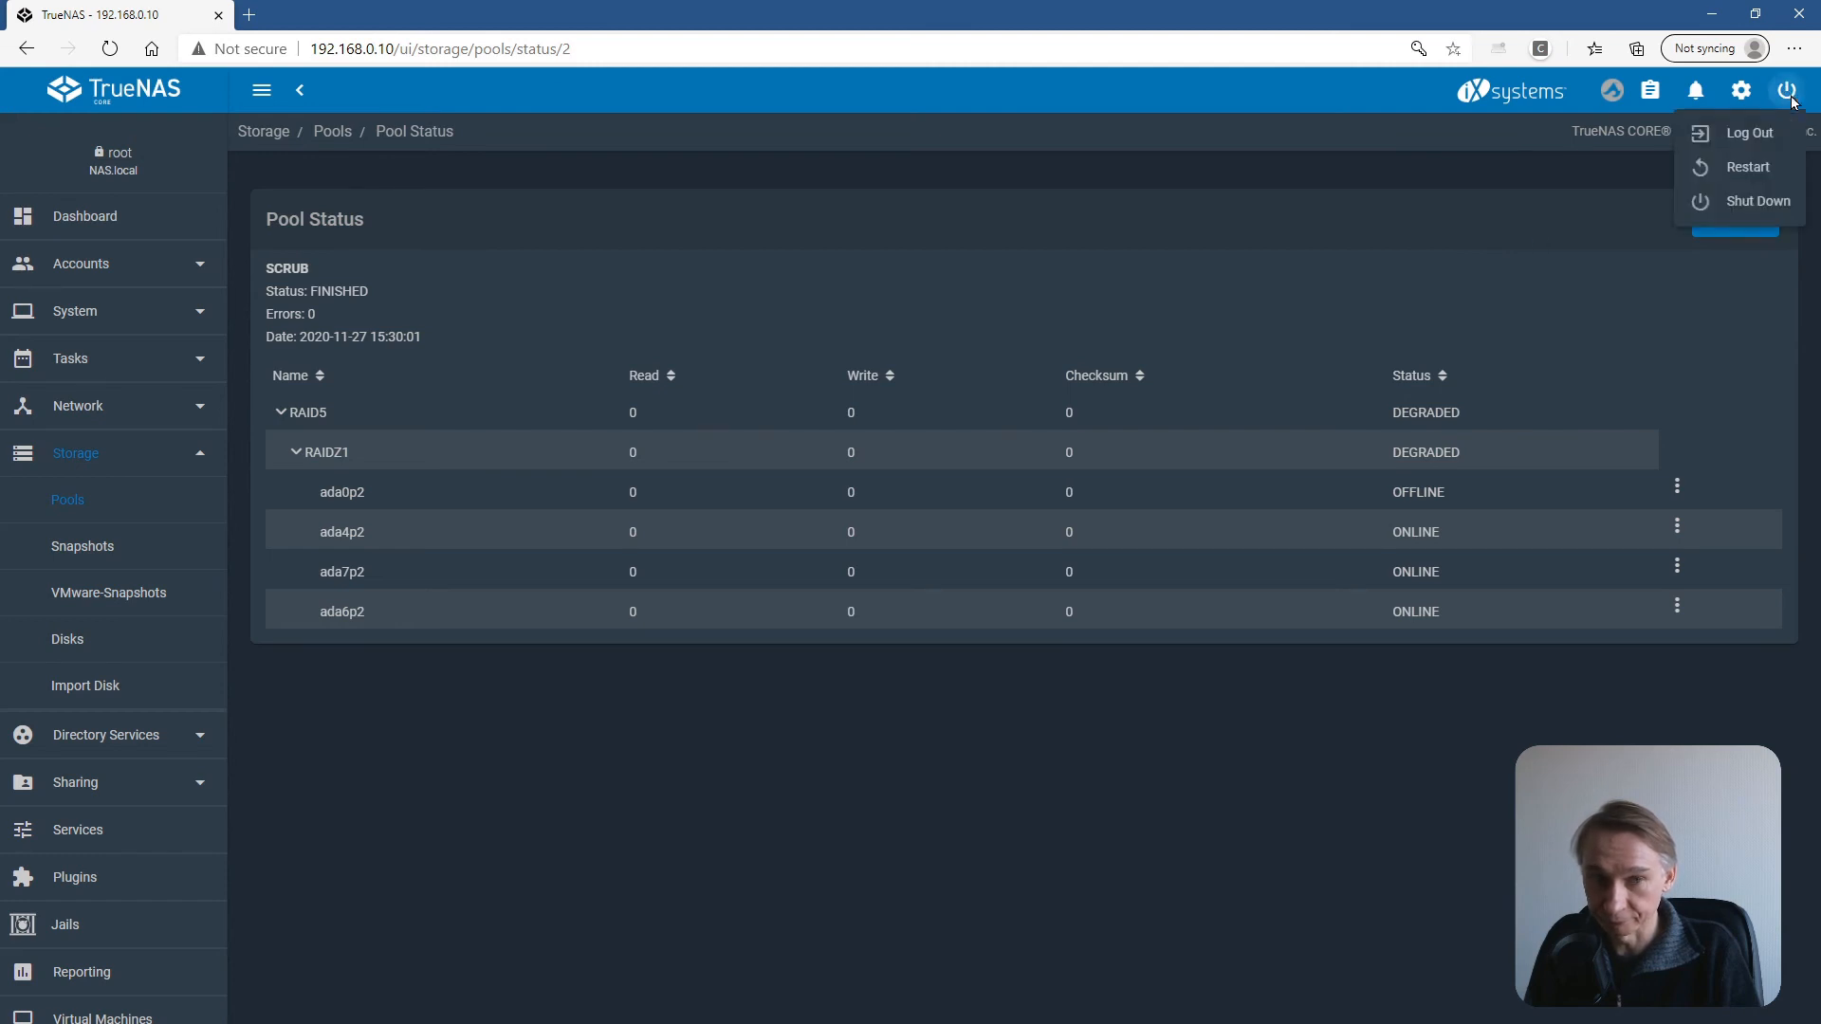
left_click(1741, 210)
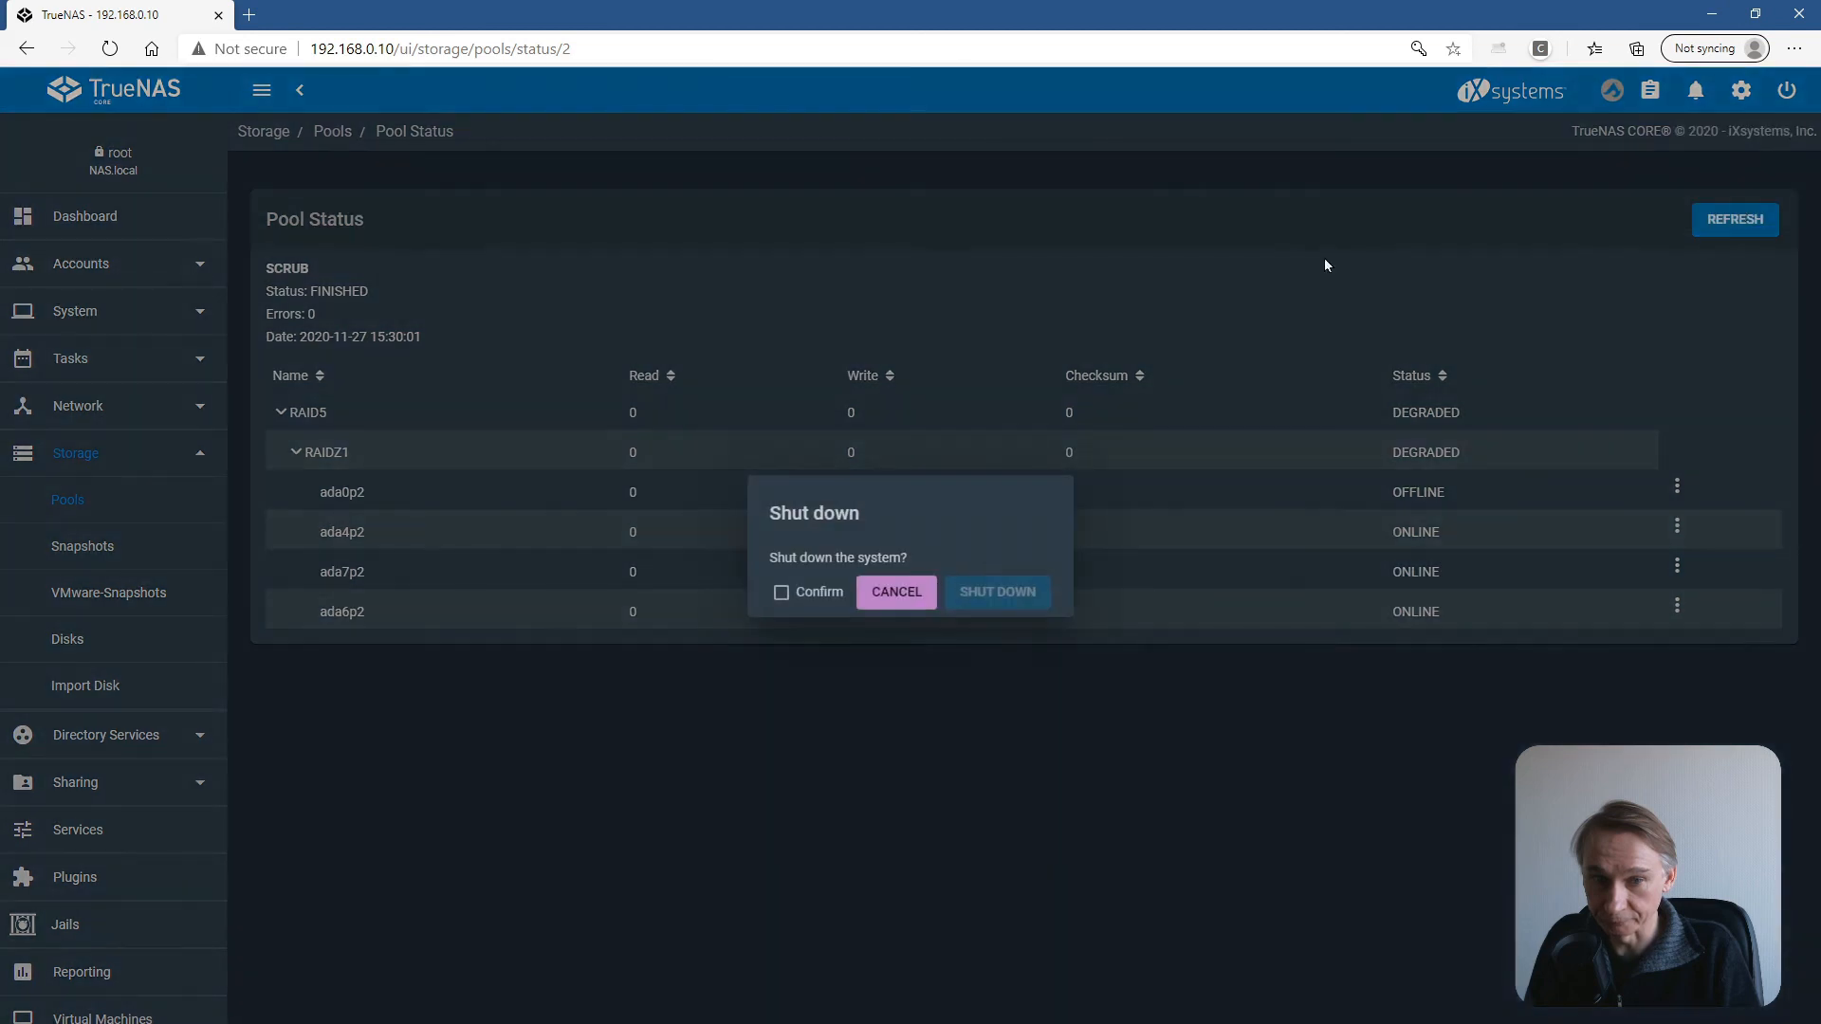
left_click(781, 593)
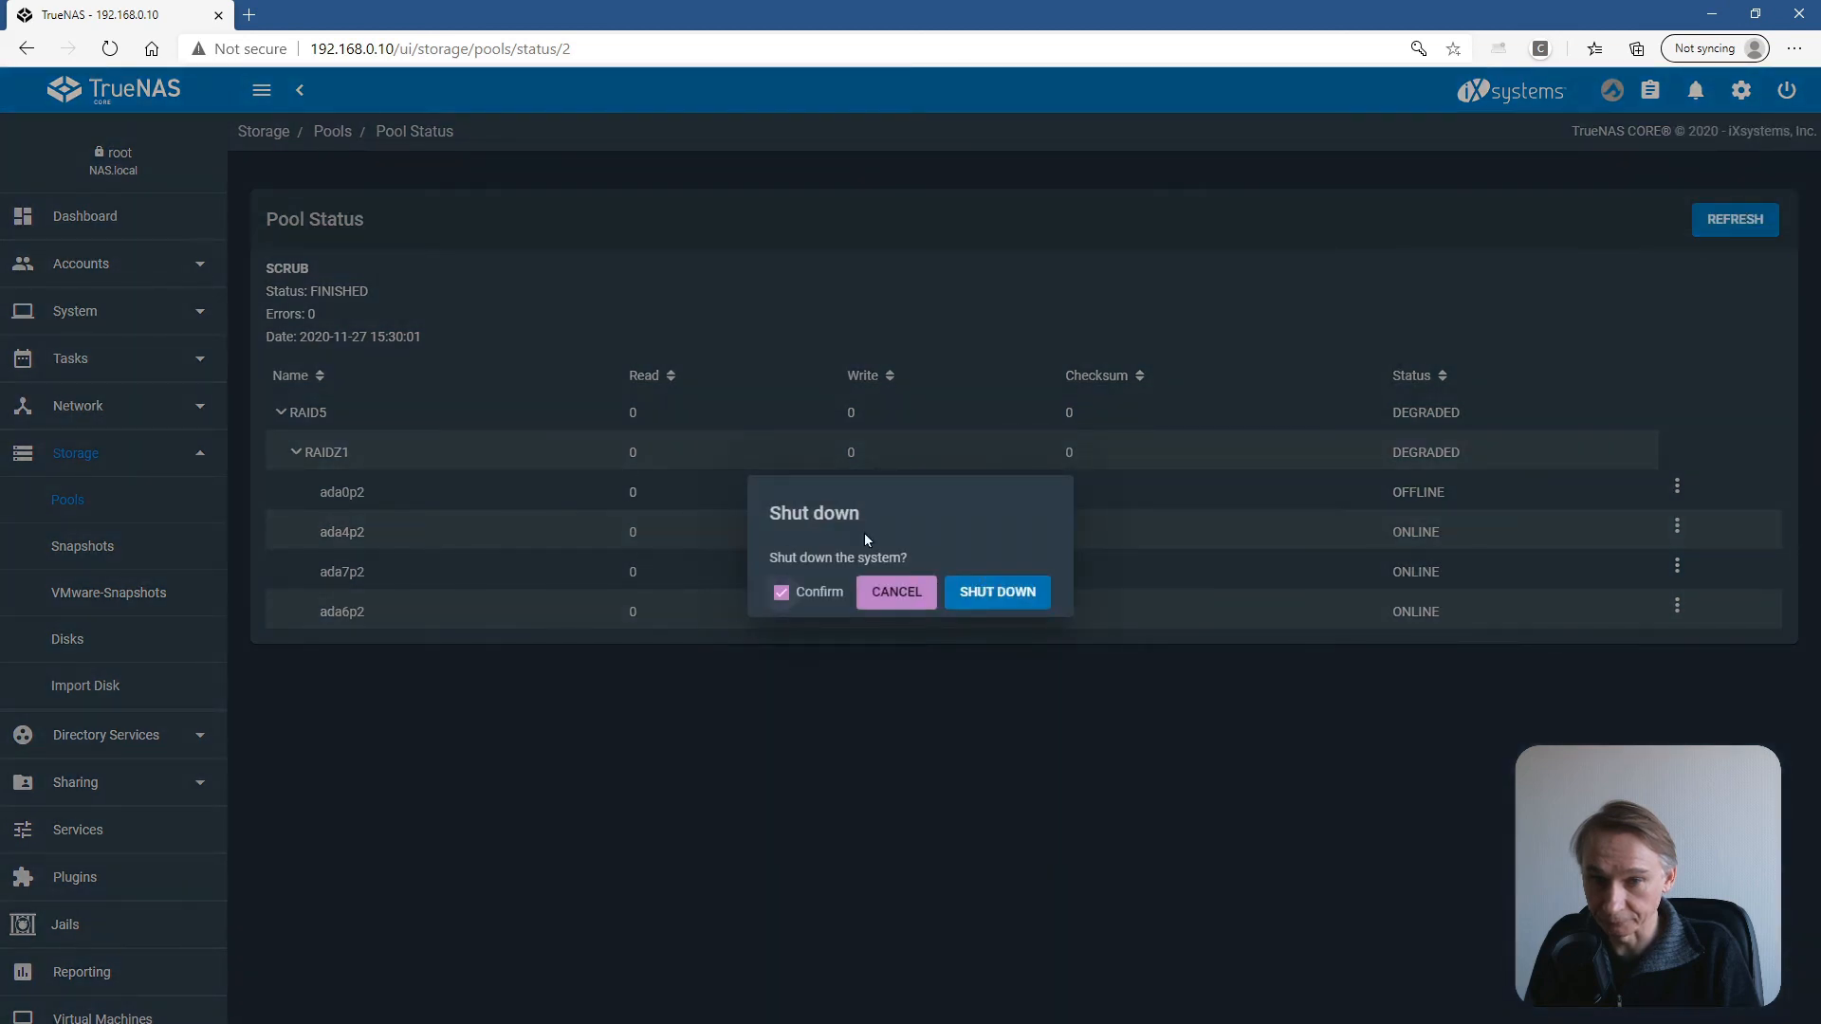
left_click(981, 594)
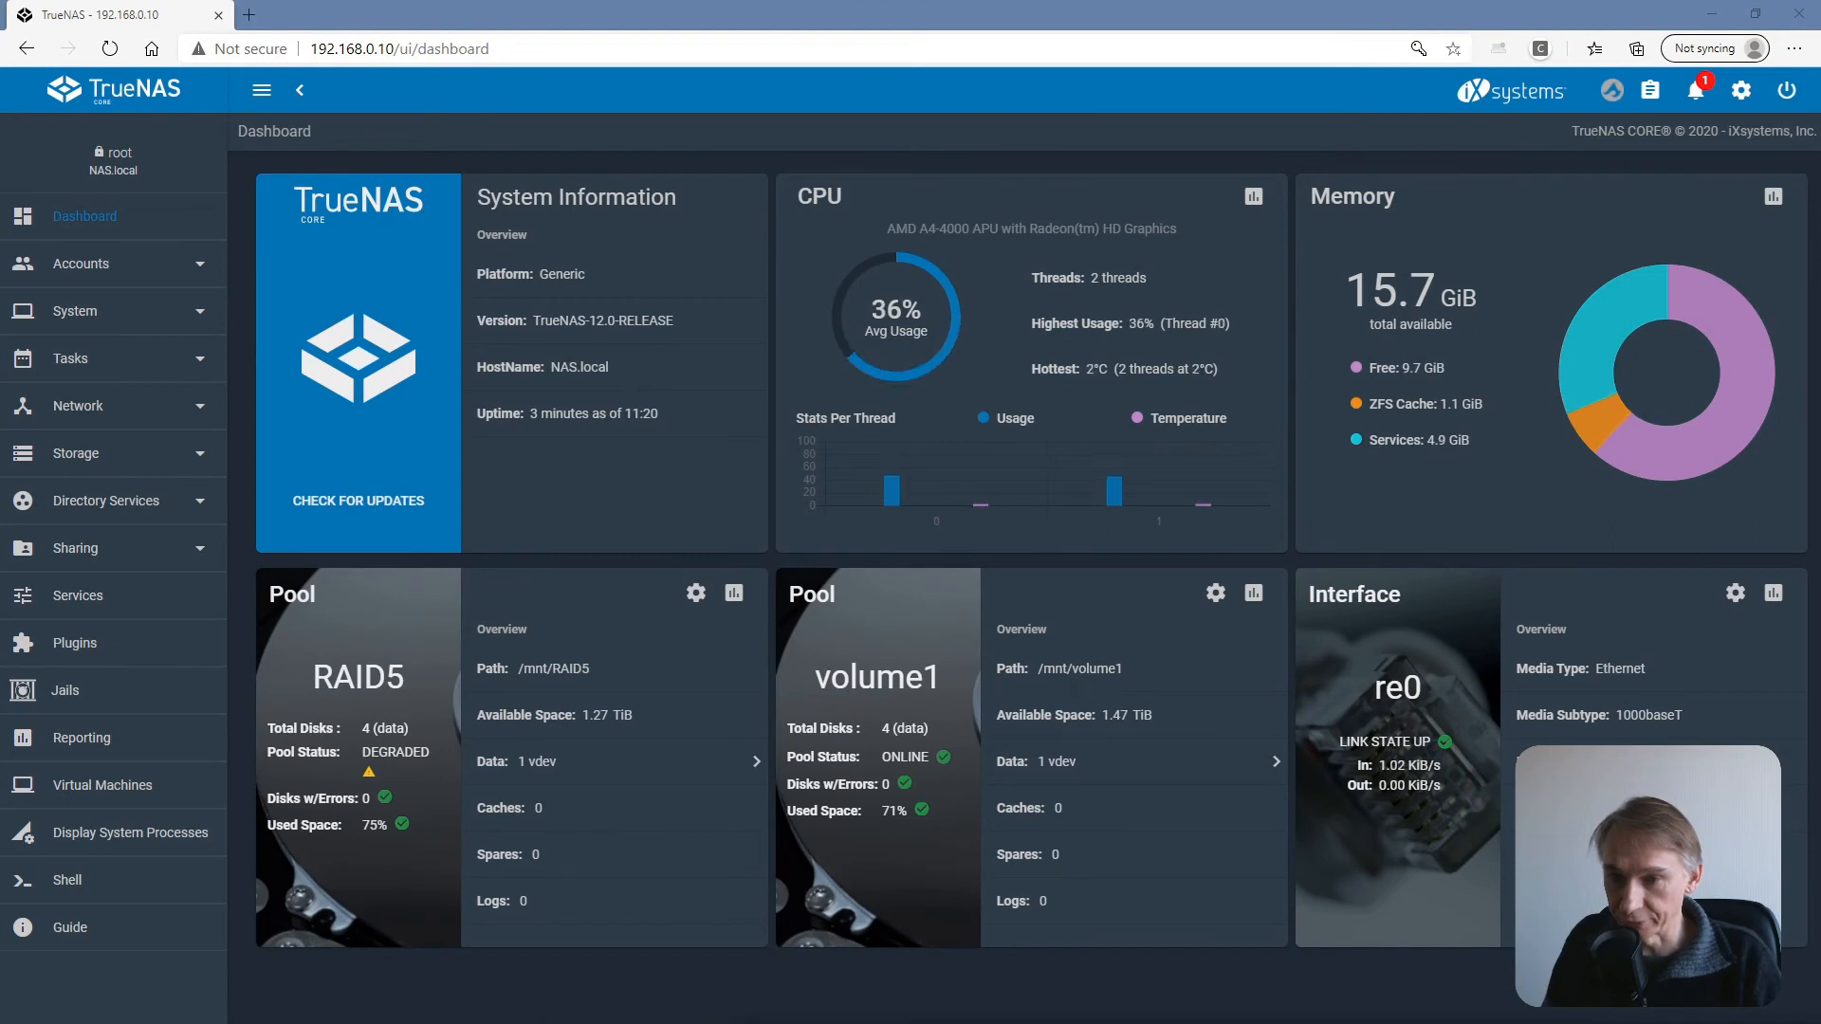
Open the status page of the degraded RAID5 pool, going through the storage pools list.
left_click(696, 593)
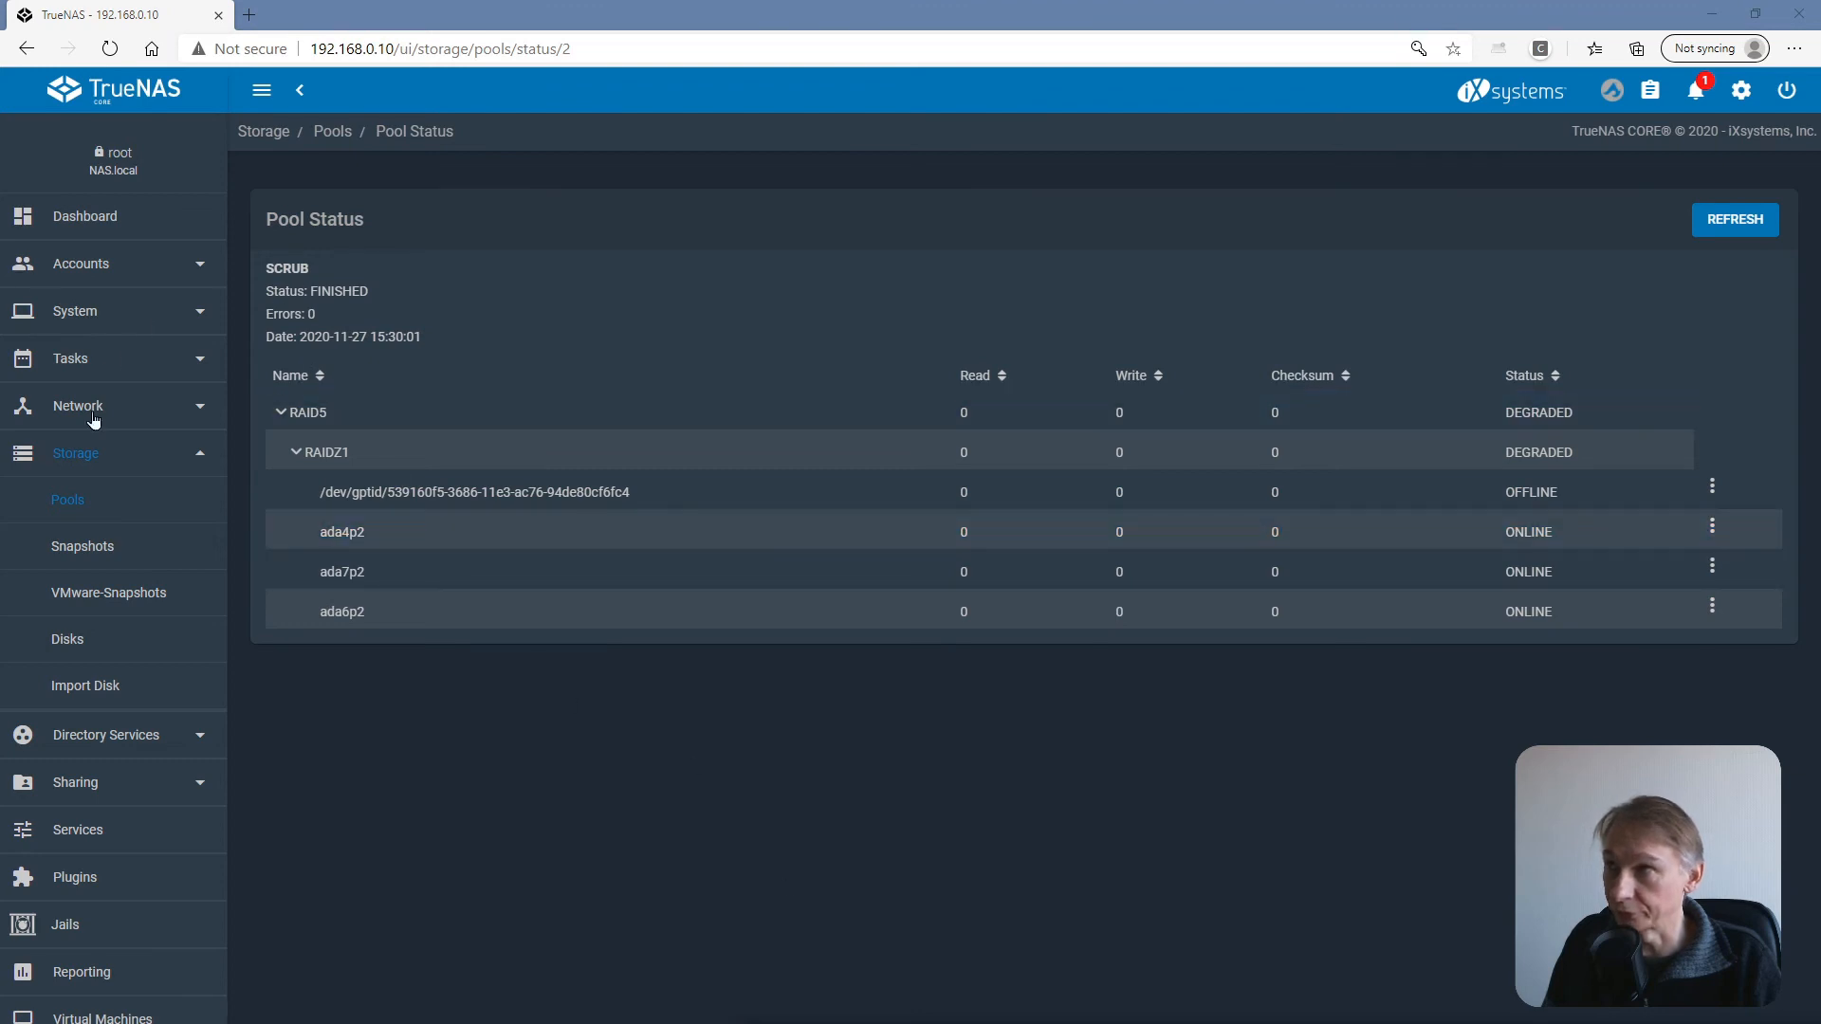
left_click(89, 463)
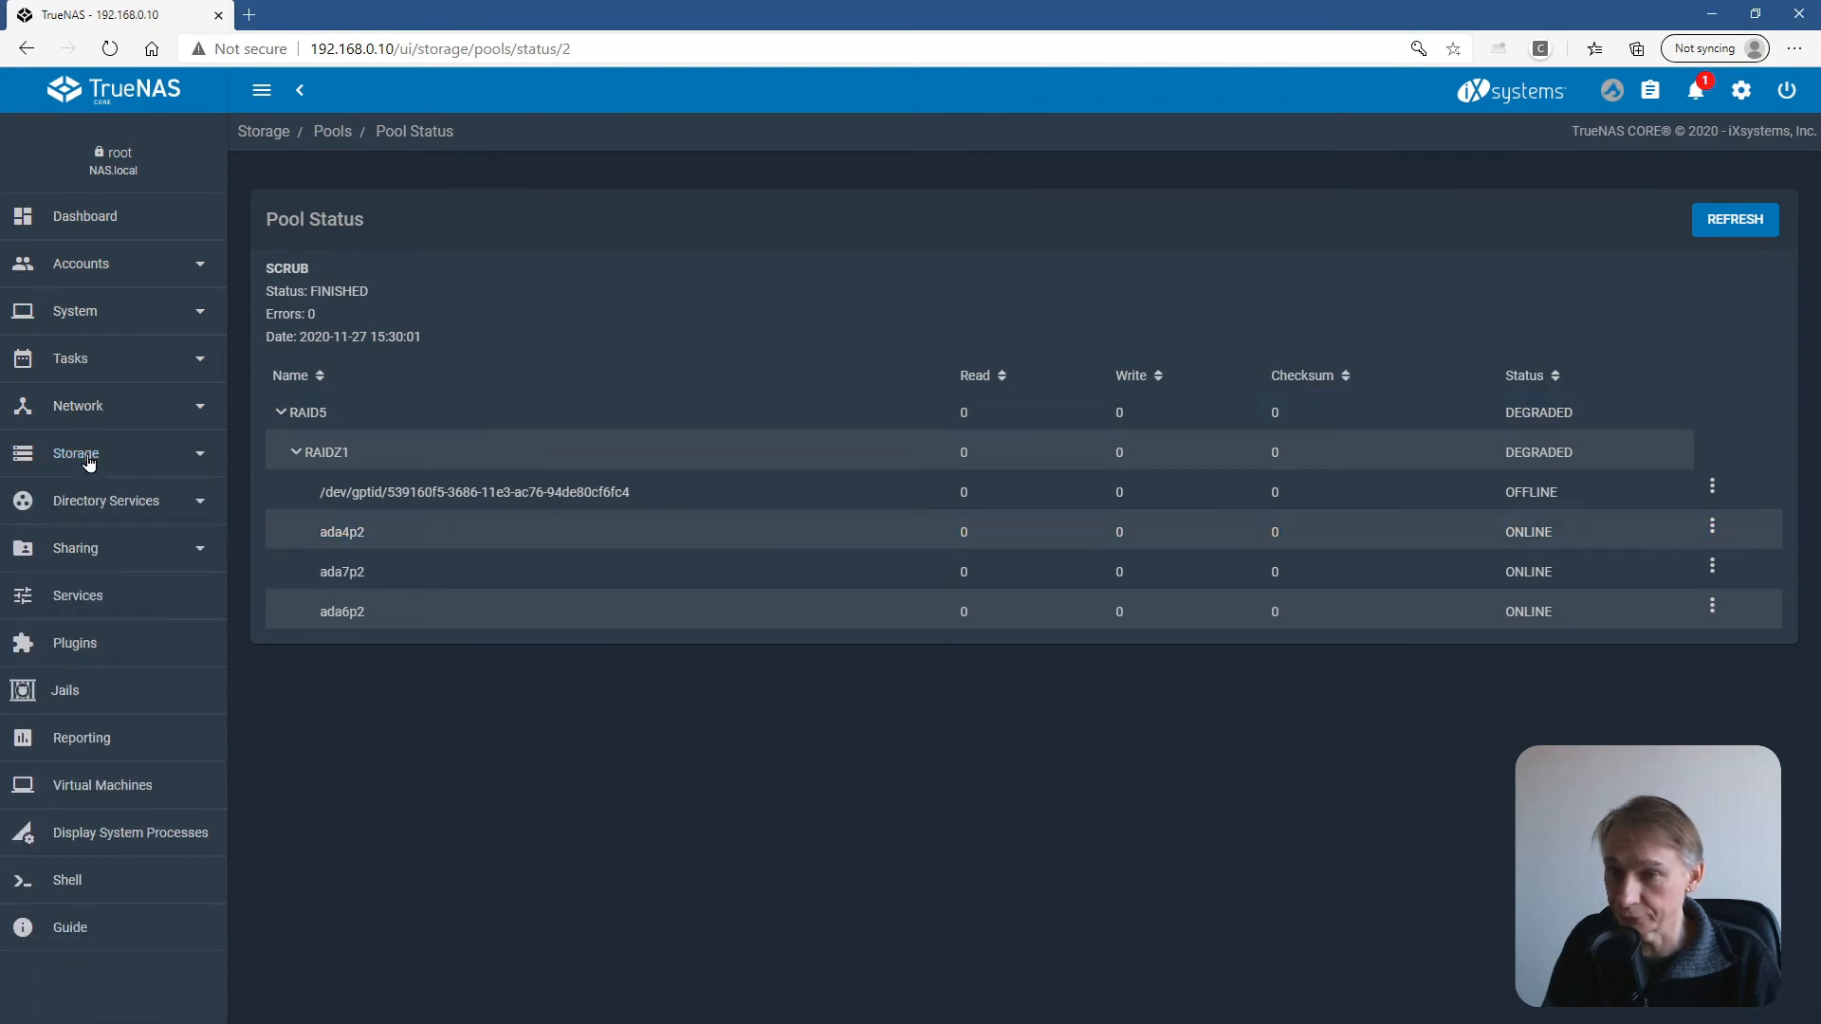
left_click(84, 454)
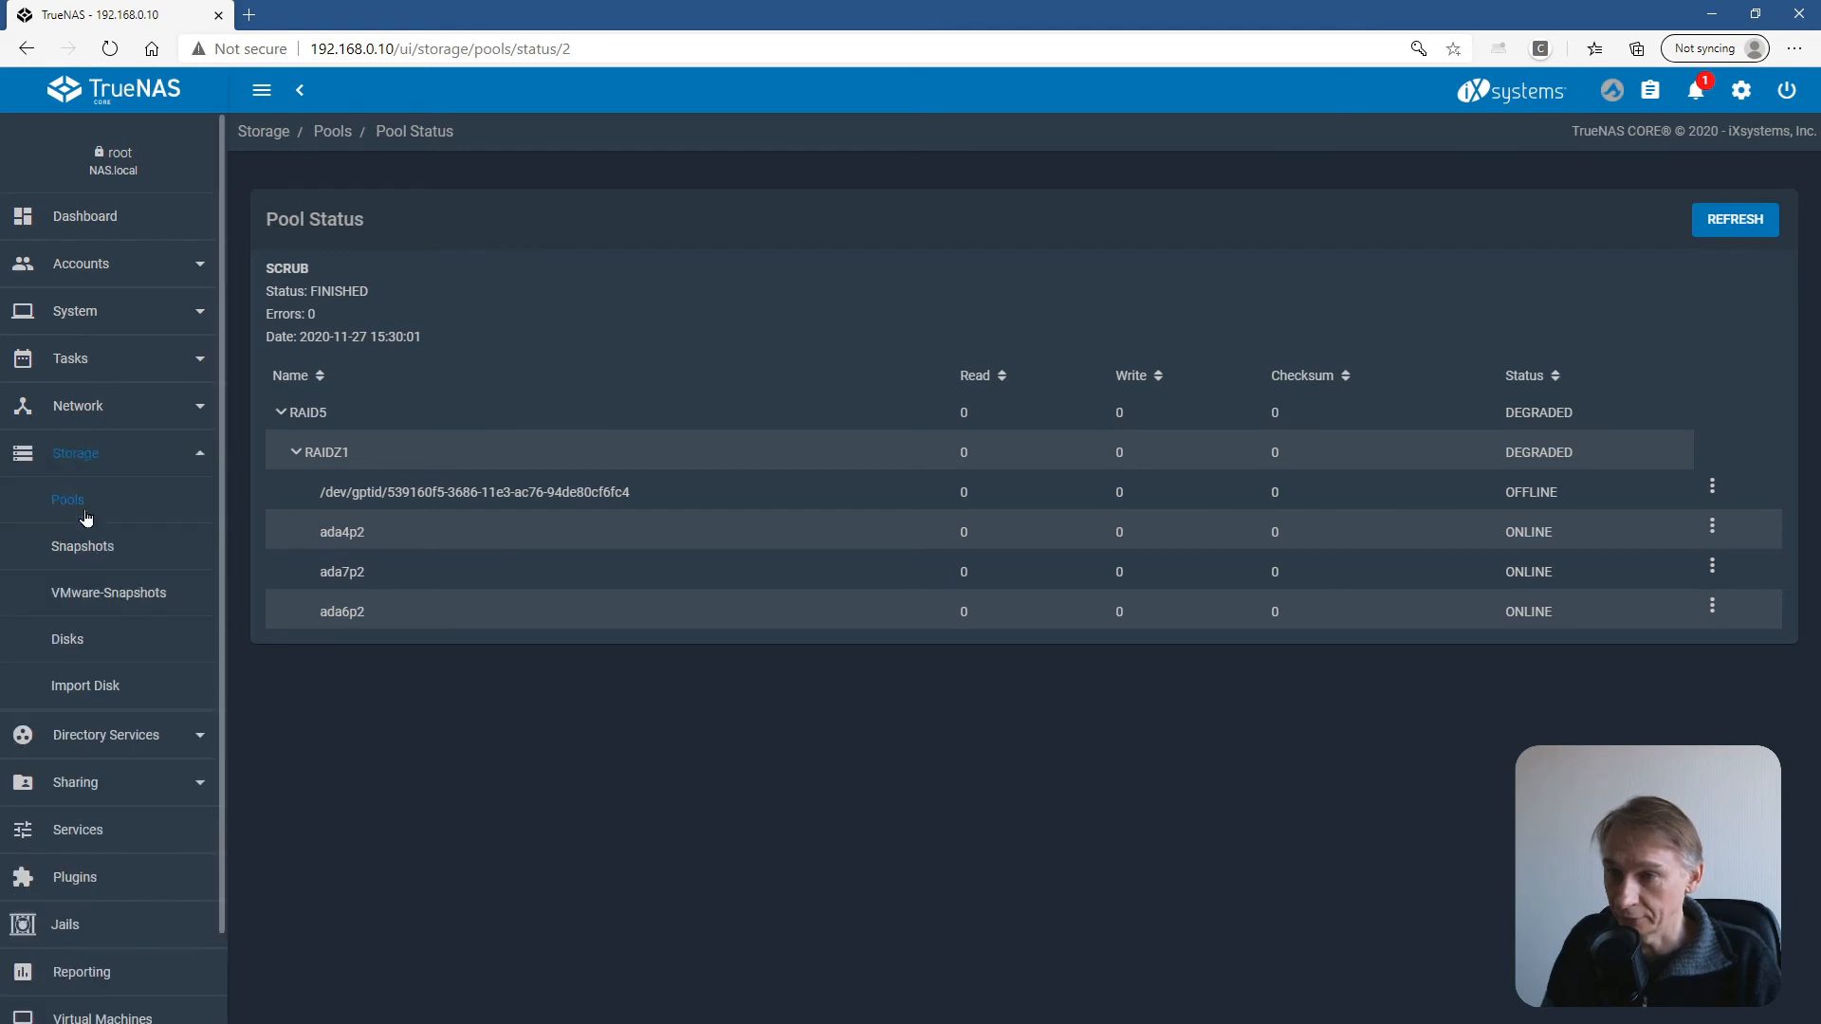
left_click(87, 517)
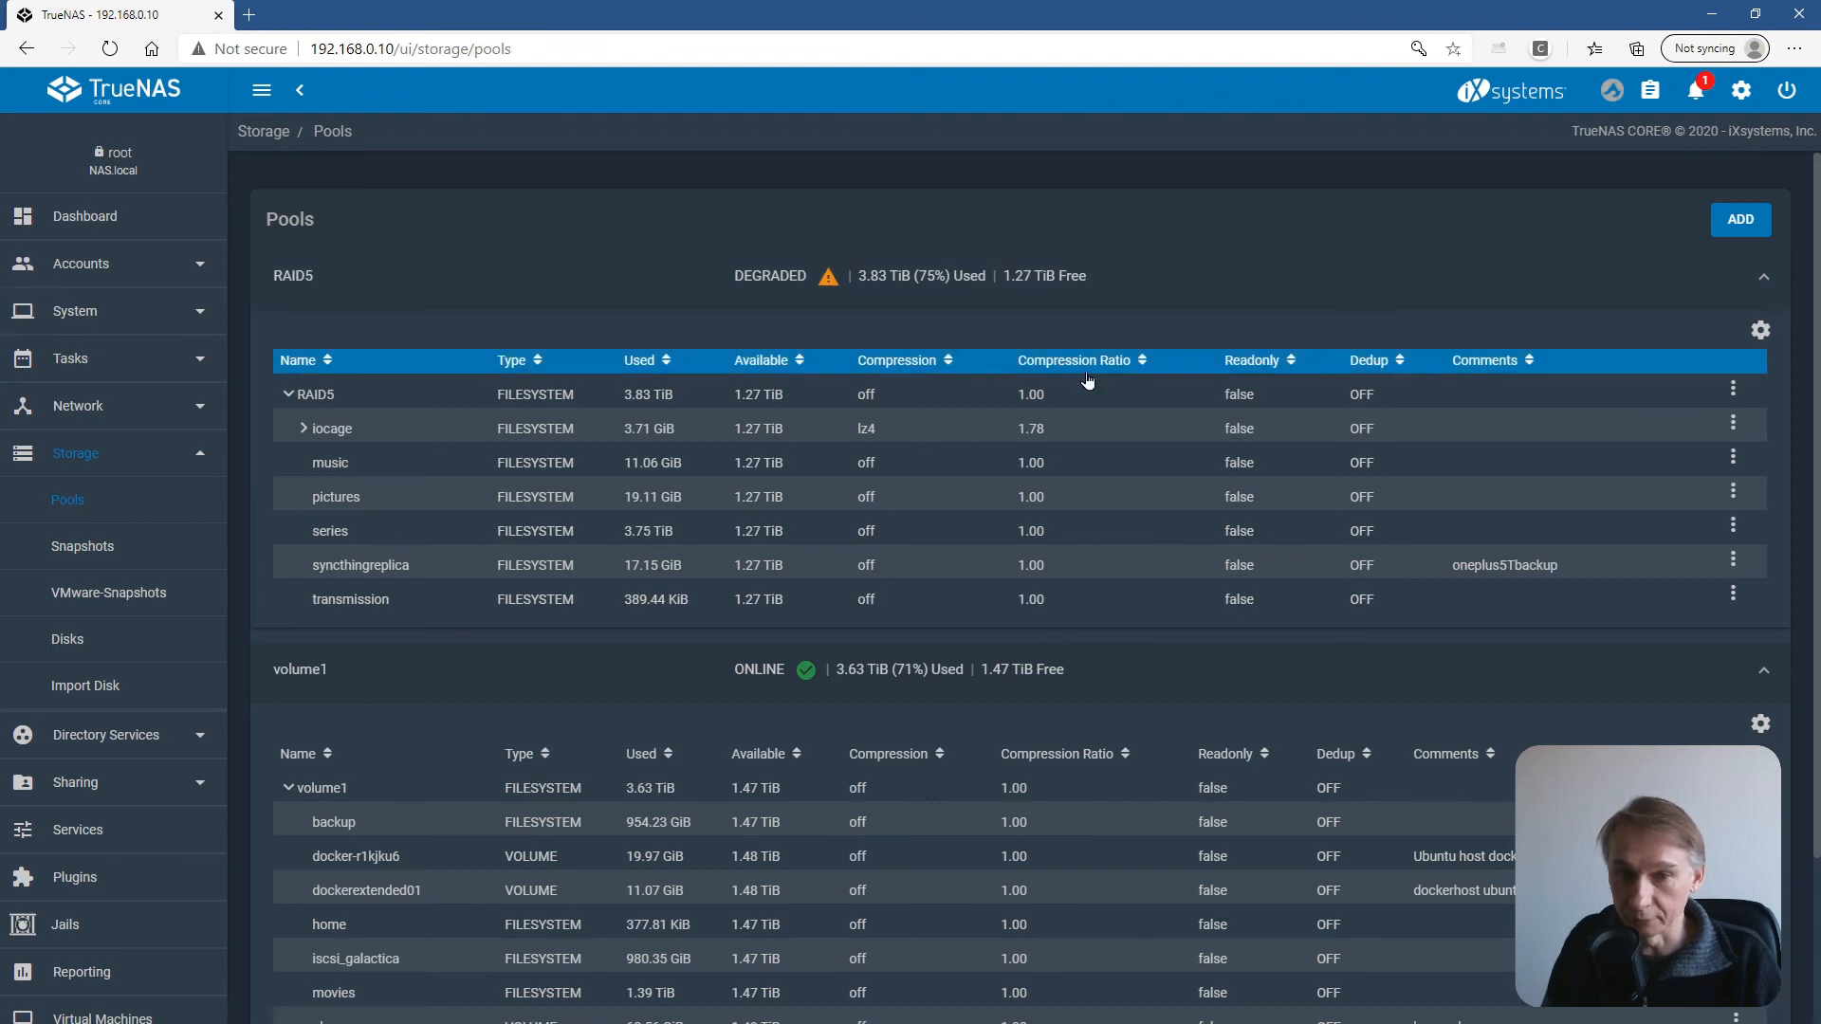
left_click(1762, 330)
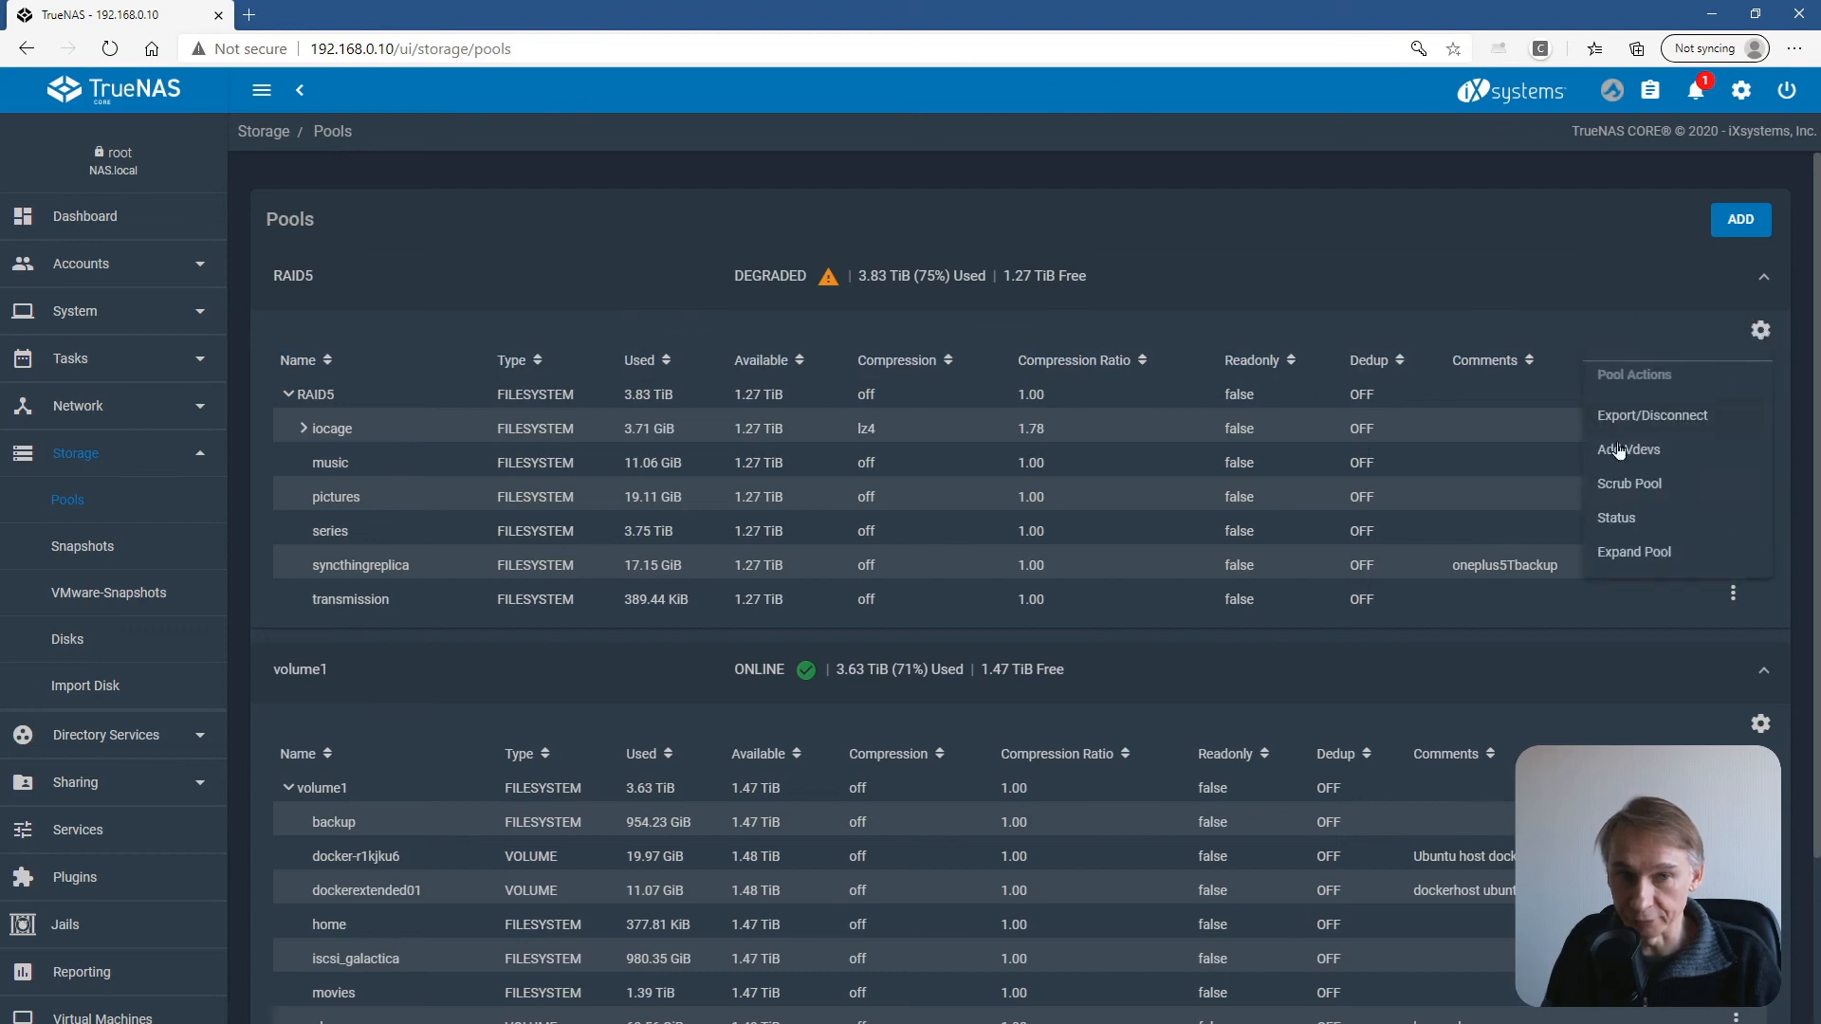
left_click(1616, 518)
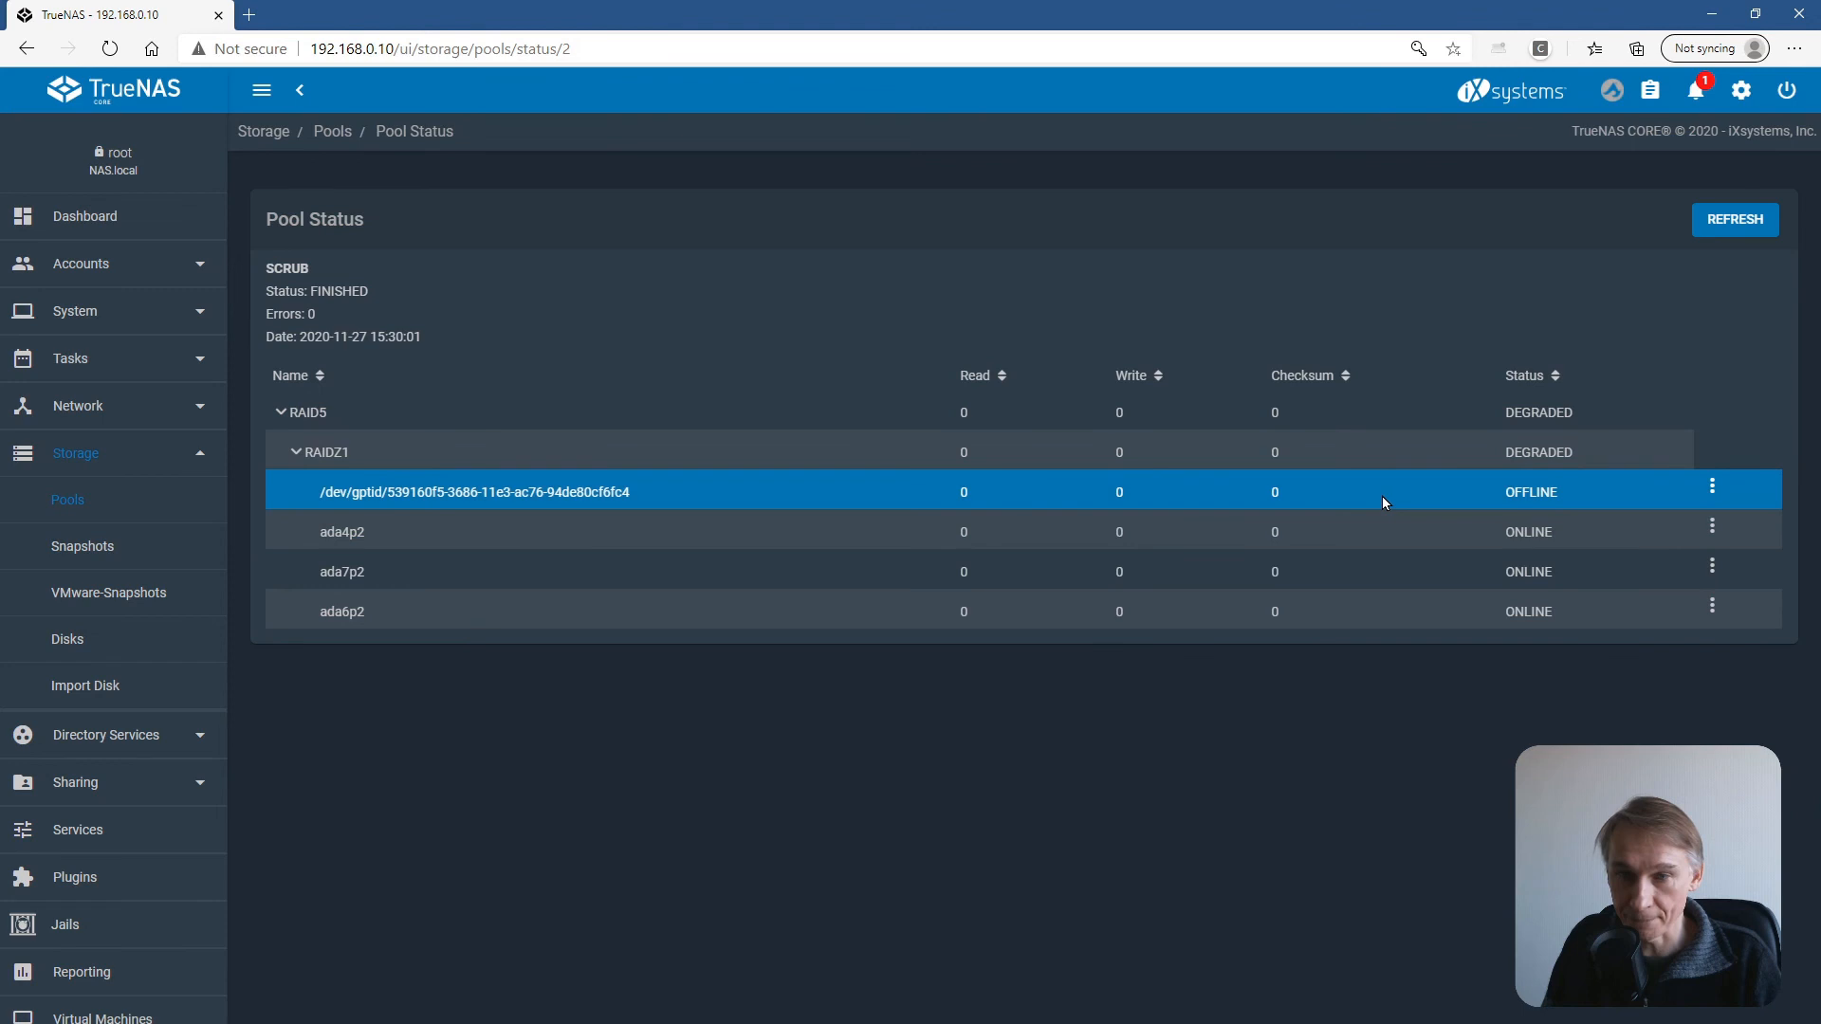
Replace the offline member disk of the RAID5 pool with disk ada0, without forcing, and dismiss the completion dialog.
left_click(1712, 487)
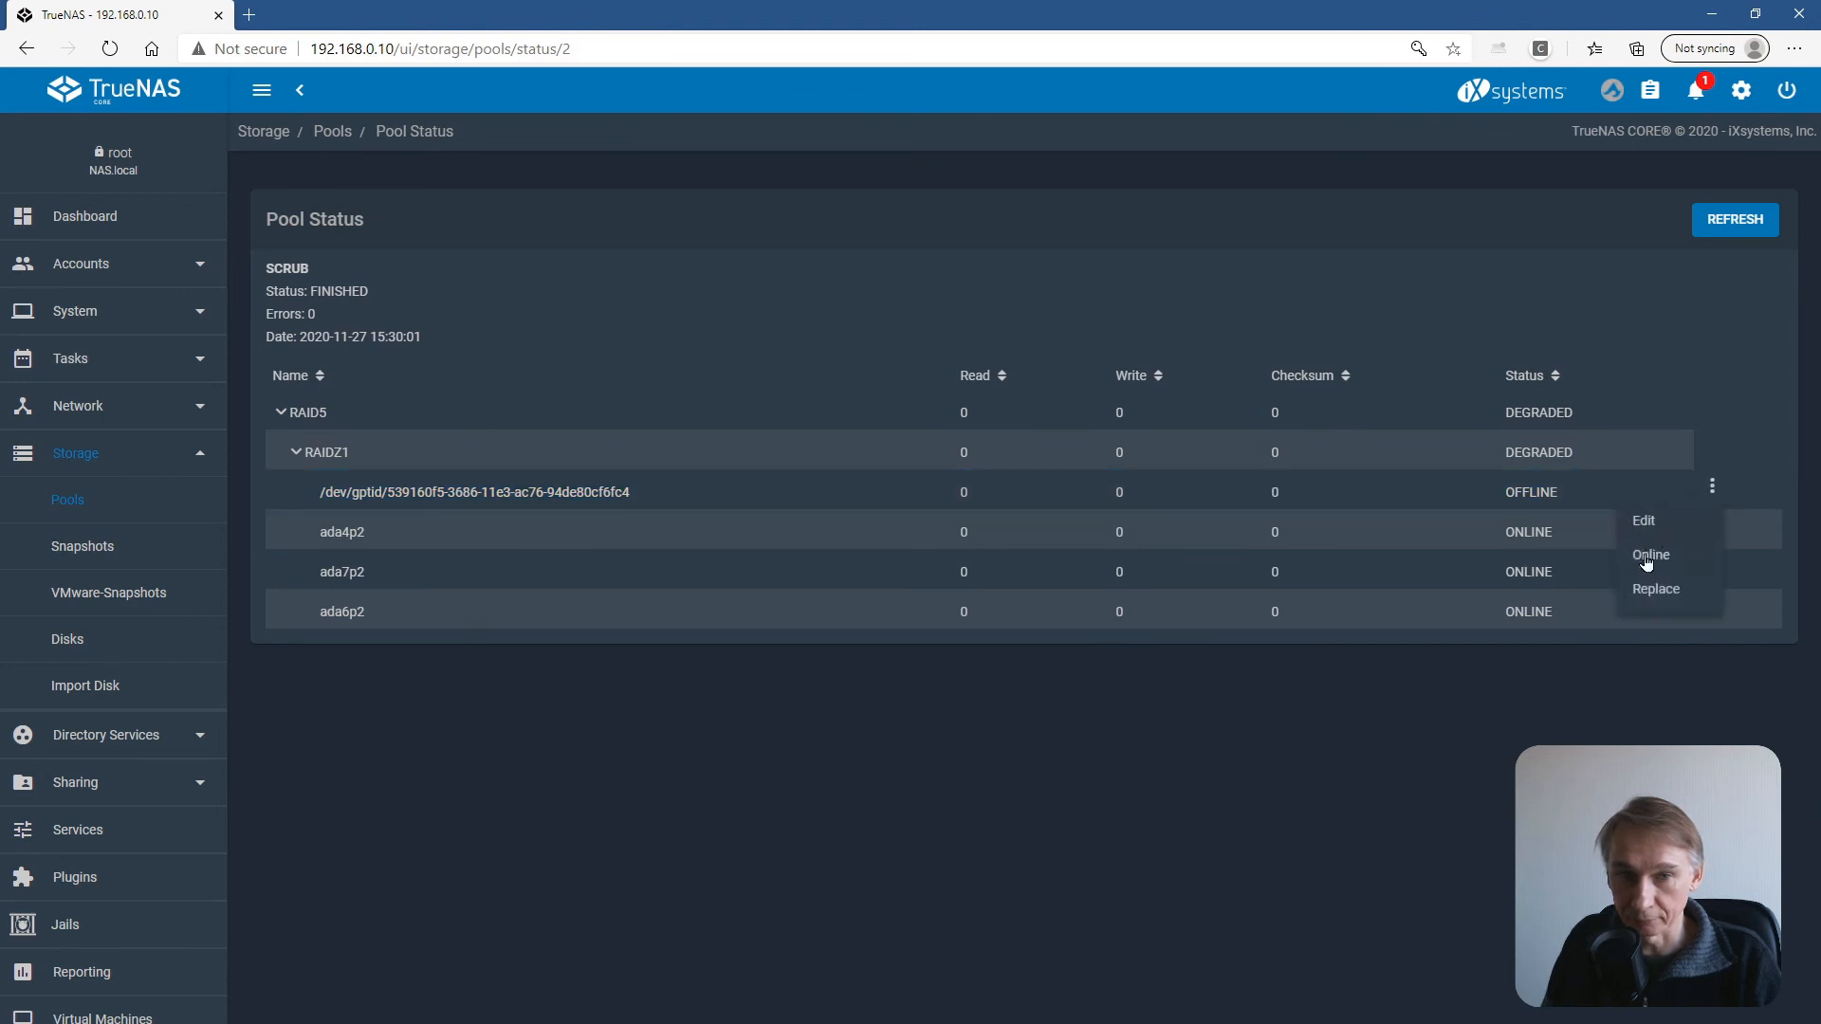
left_click(1644, 592)
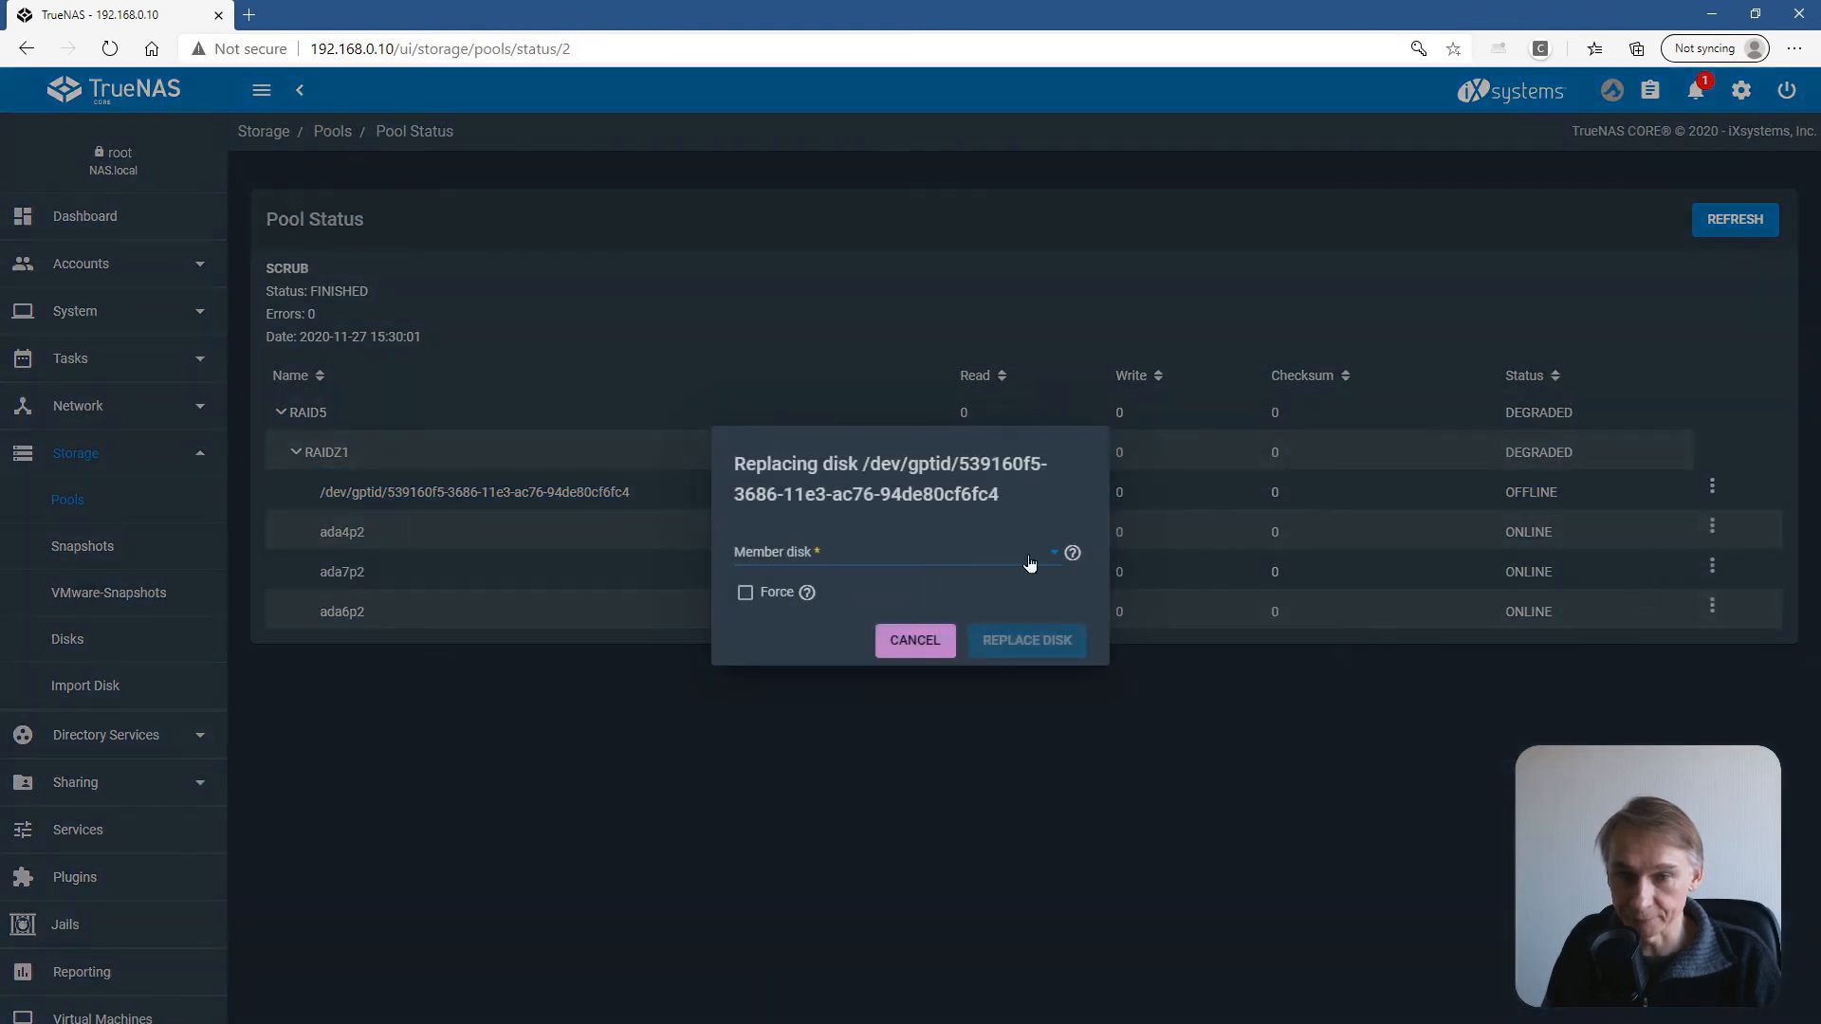
left_click(849, 560)
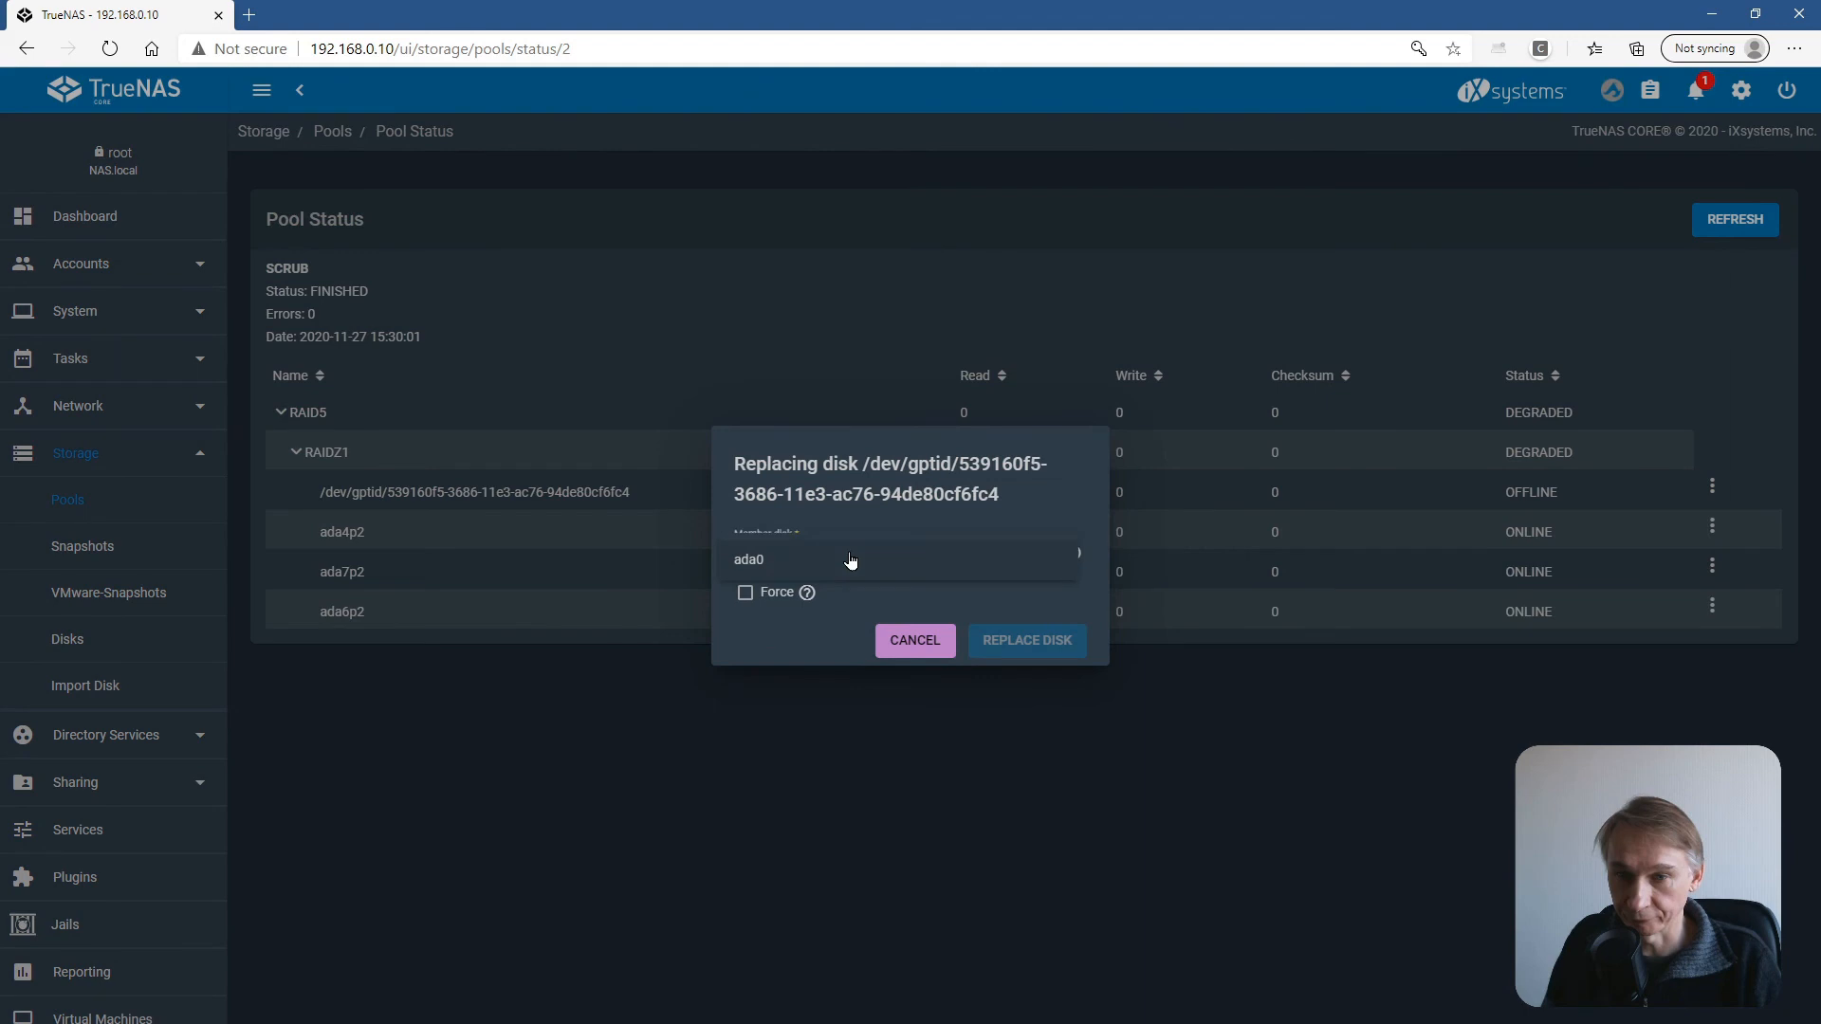
left_click(771, 564)
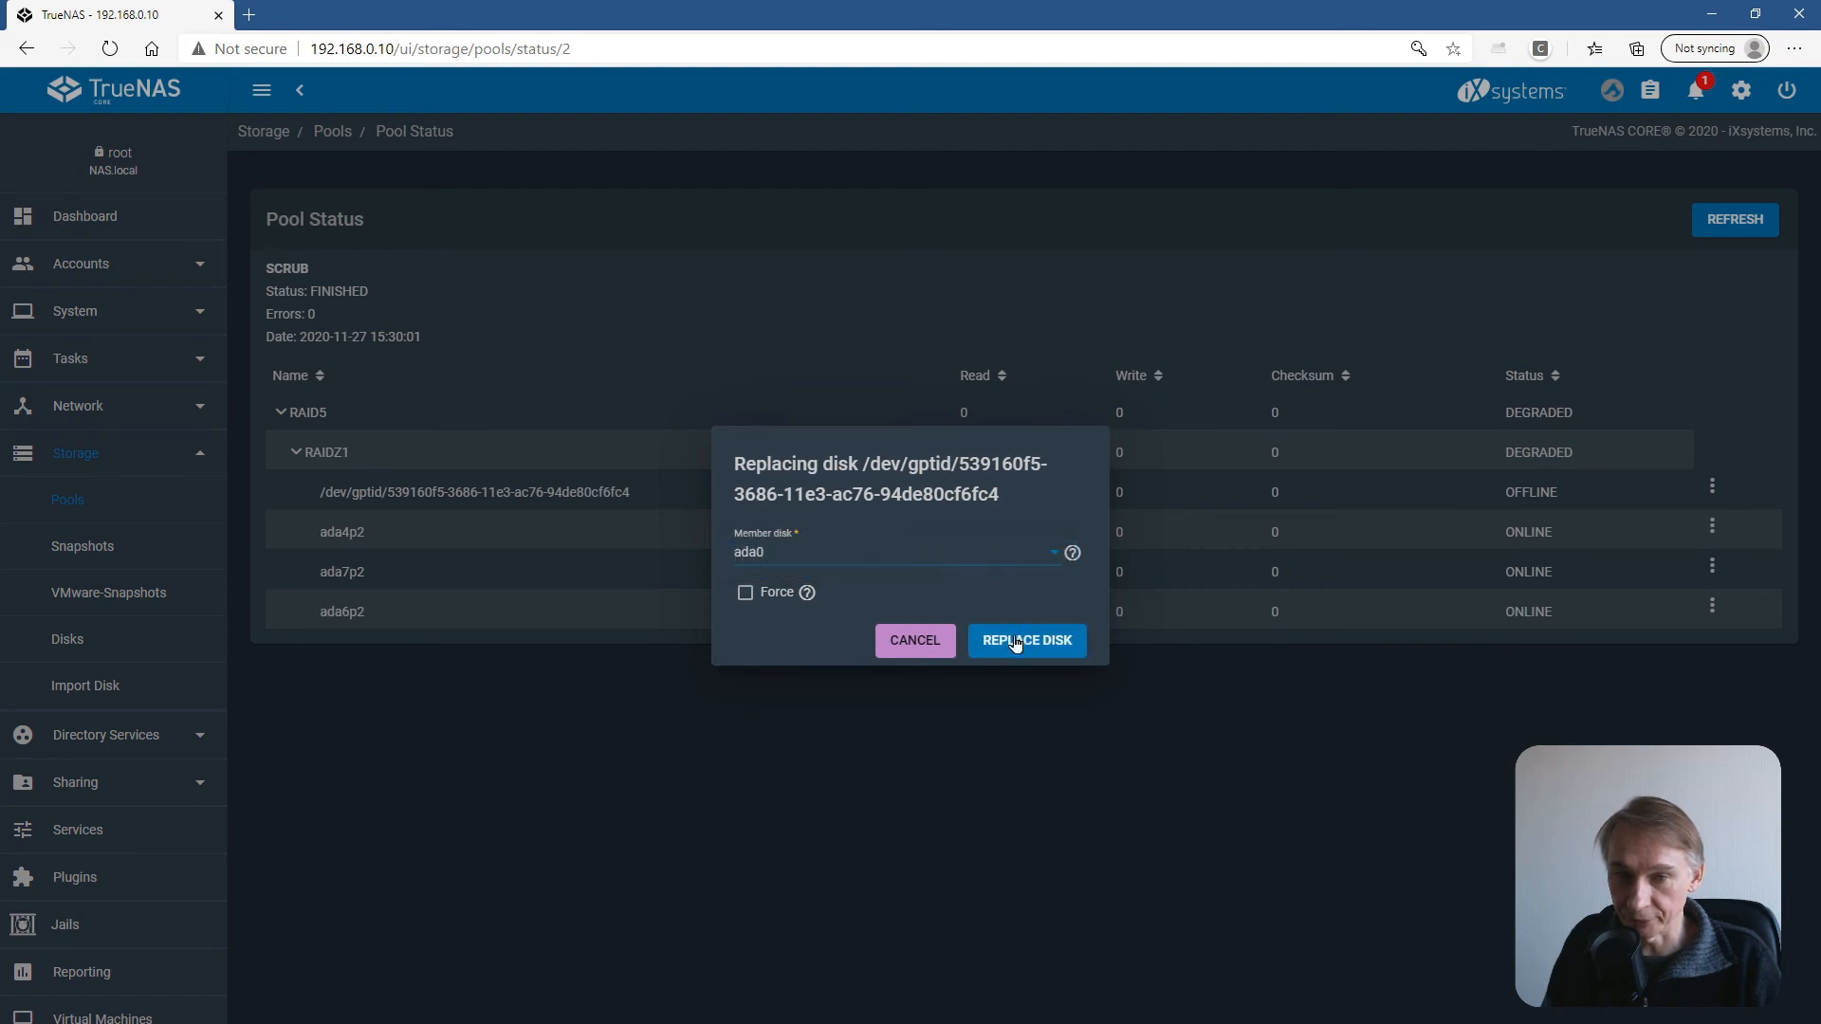
left_click(1022, 646)
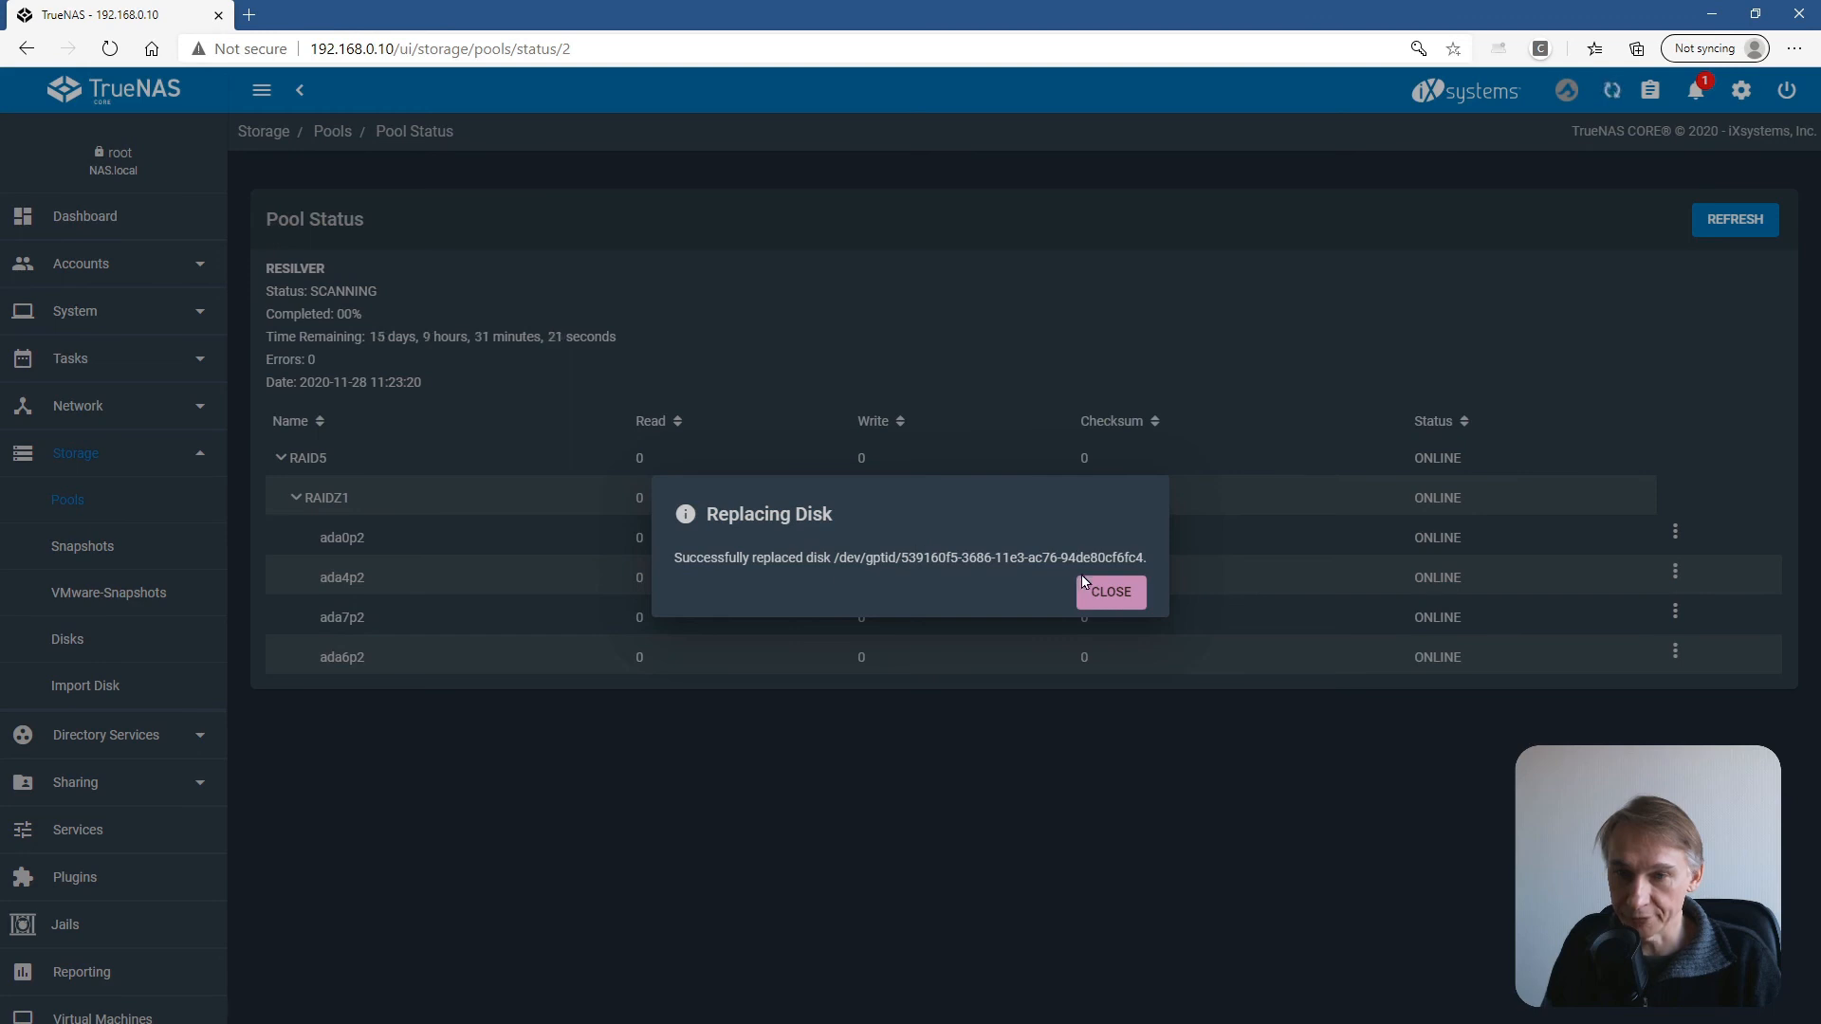
left_click(1123, 603)
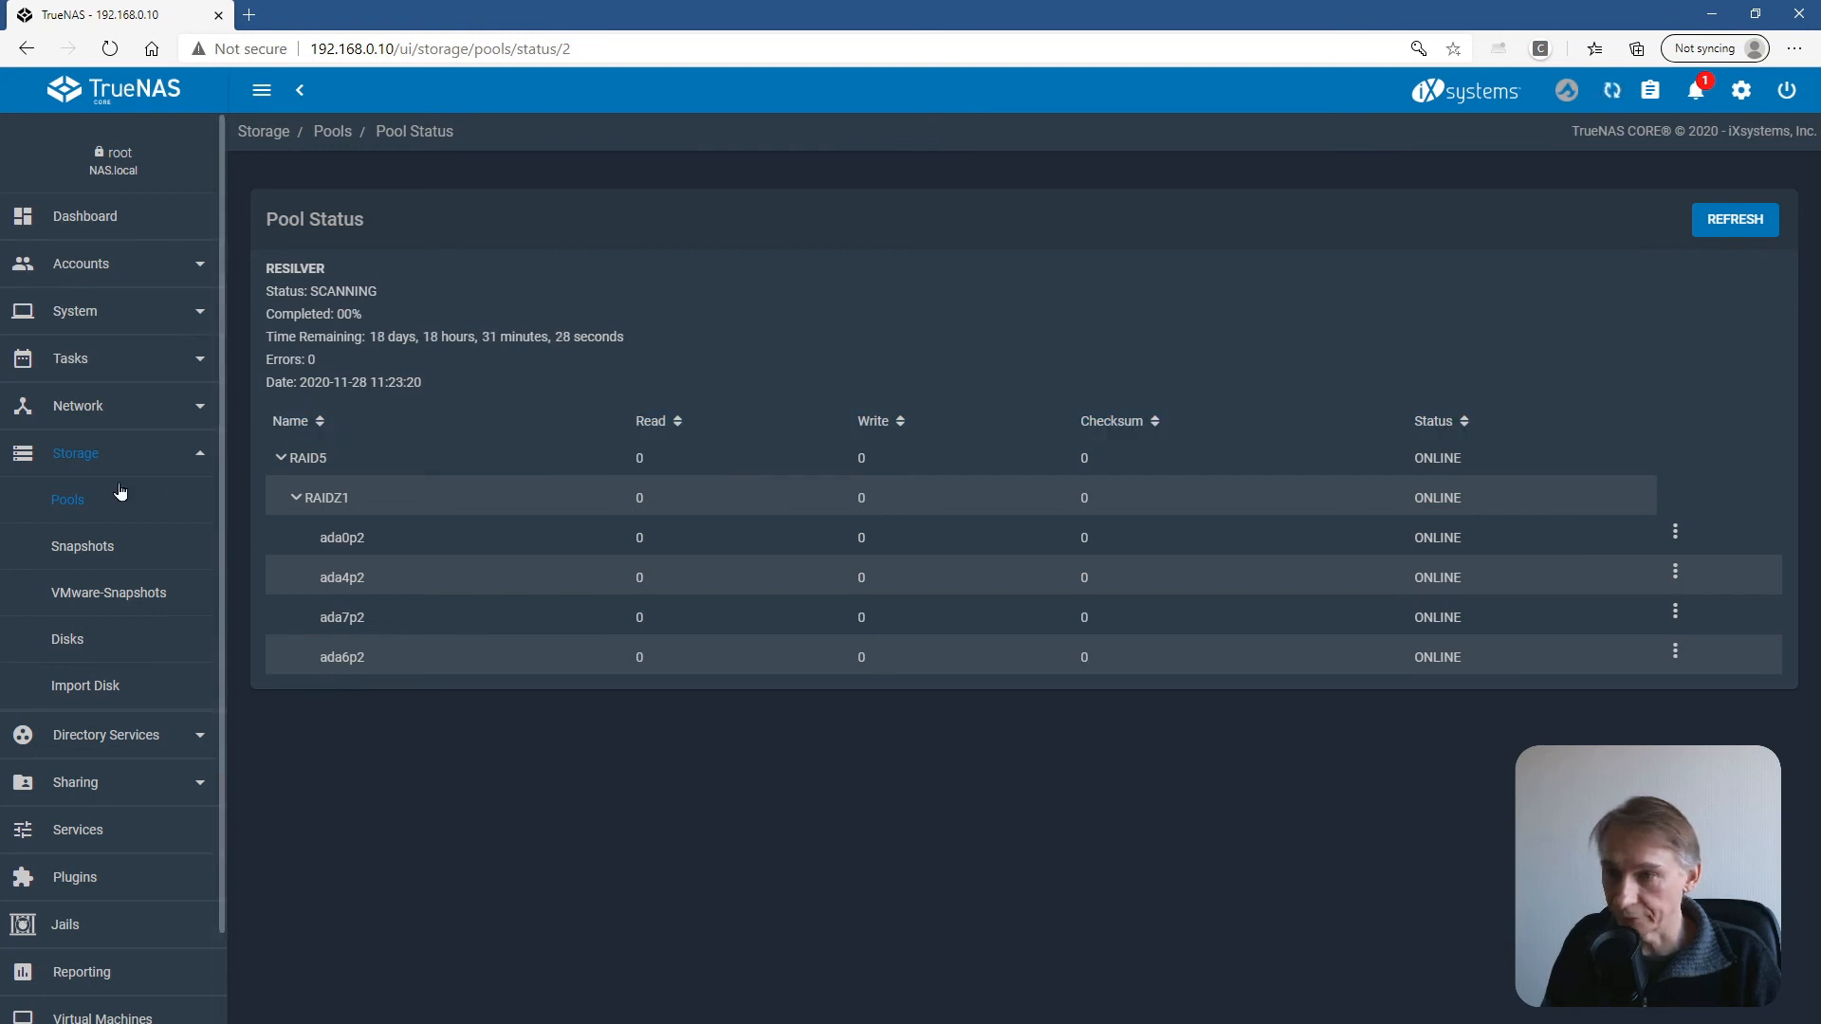
Go back to the storage pools list from the RAID5 pool's status page.
left_click(89, 471)
left_click(79, 454)
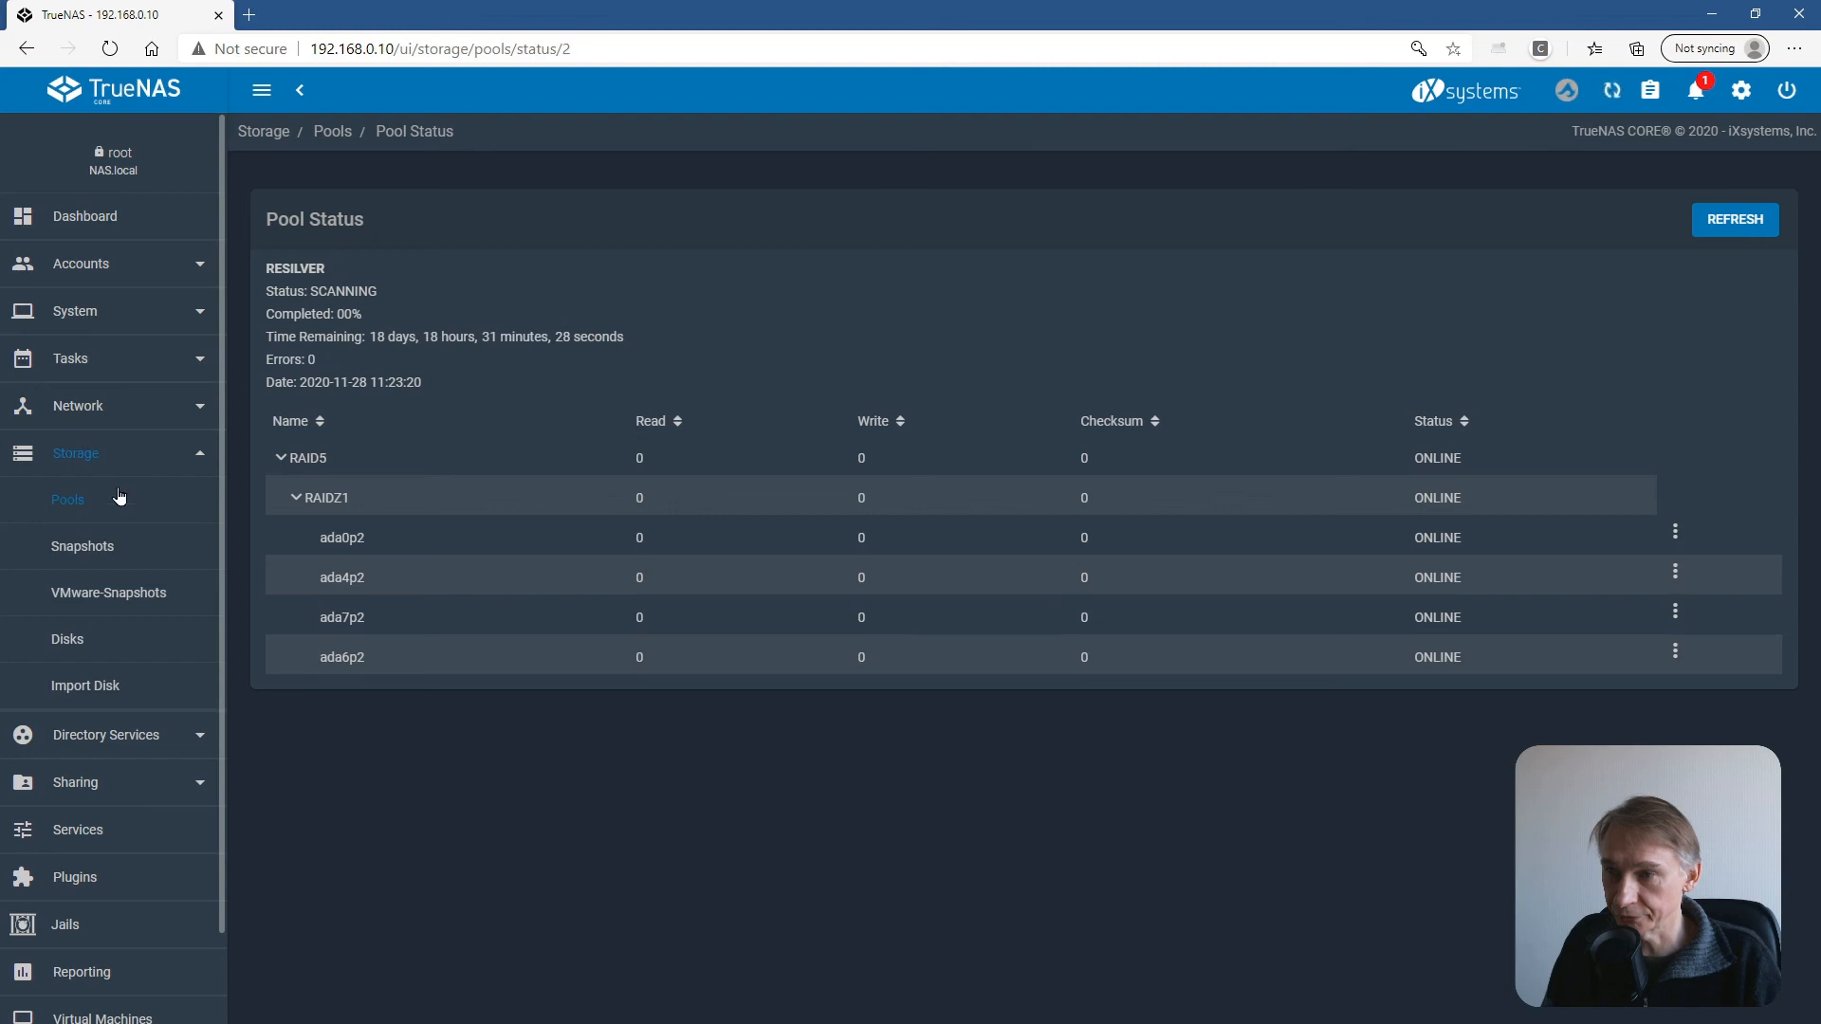
left_click(71, 501)
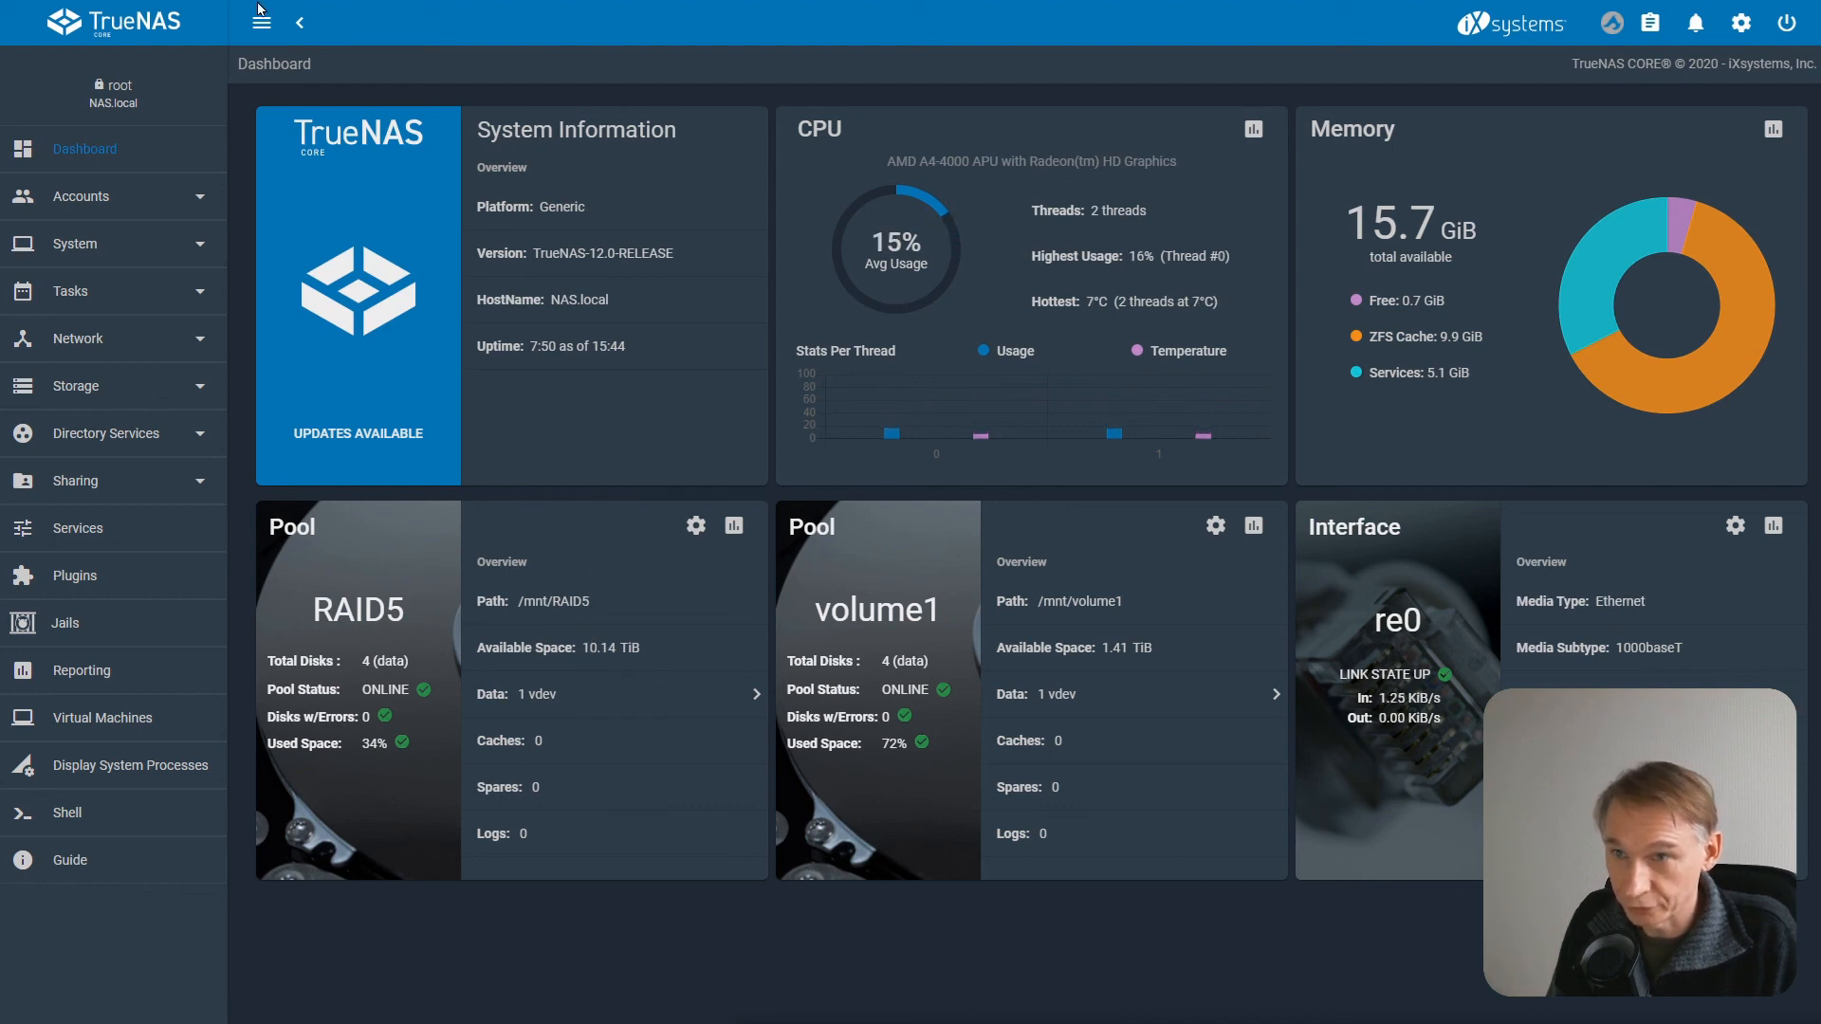
View the scrub status photos IMG_20201128_172222.jpg and IMG_20201128_174411.jpg, plus the SATA cable photo IMG_20201128_160945.jpg.
mouse_move(269, 9)
left_click(114, 15)
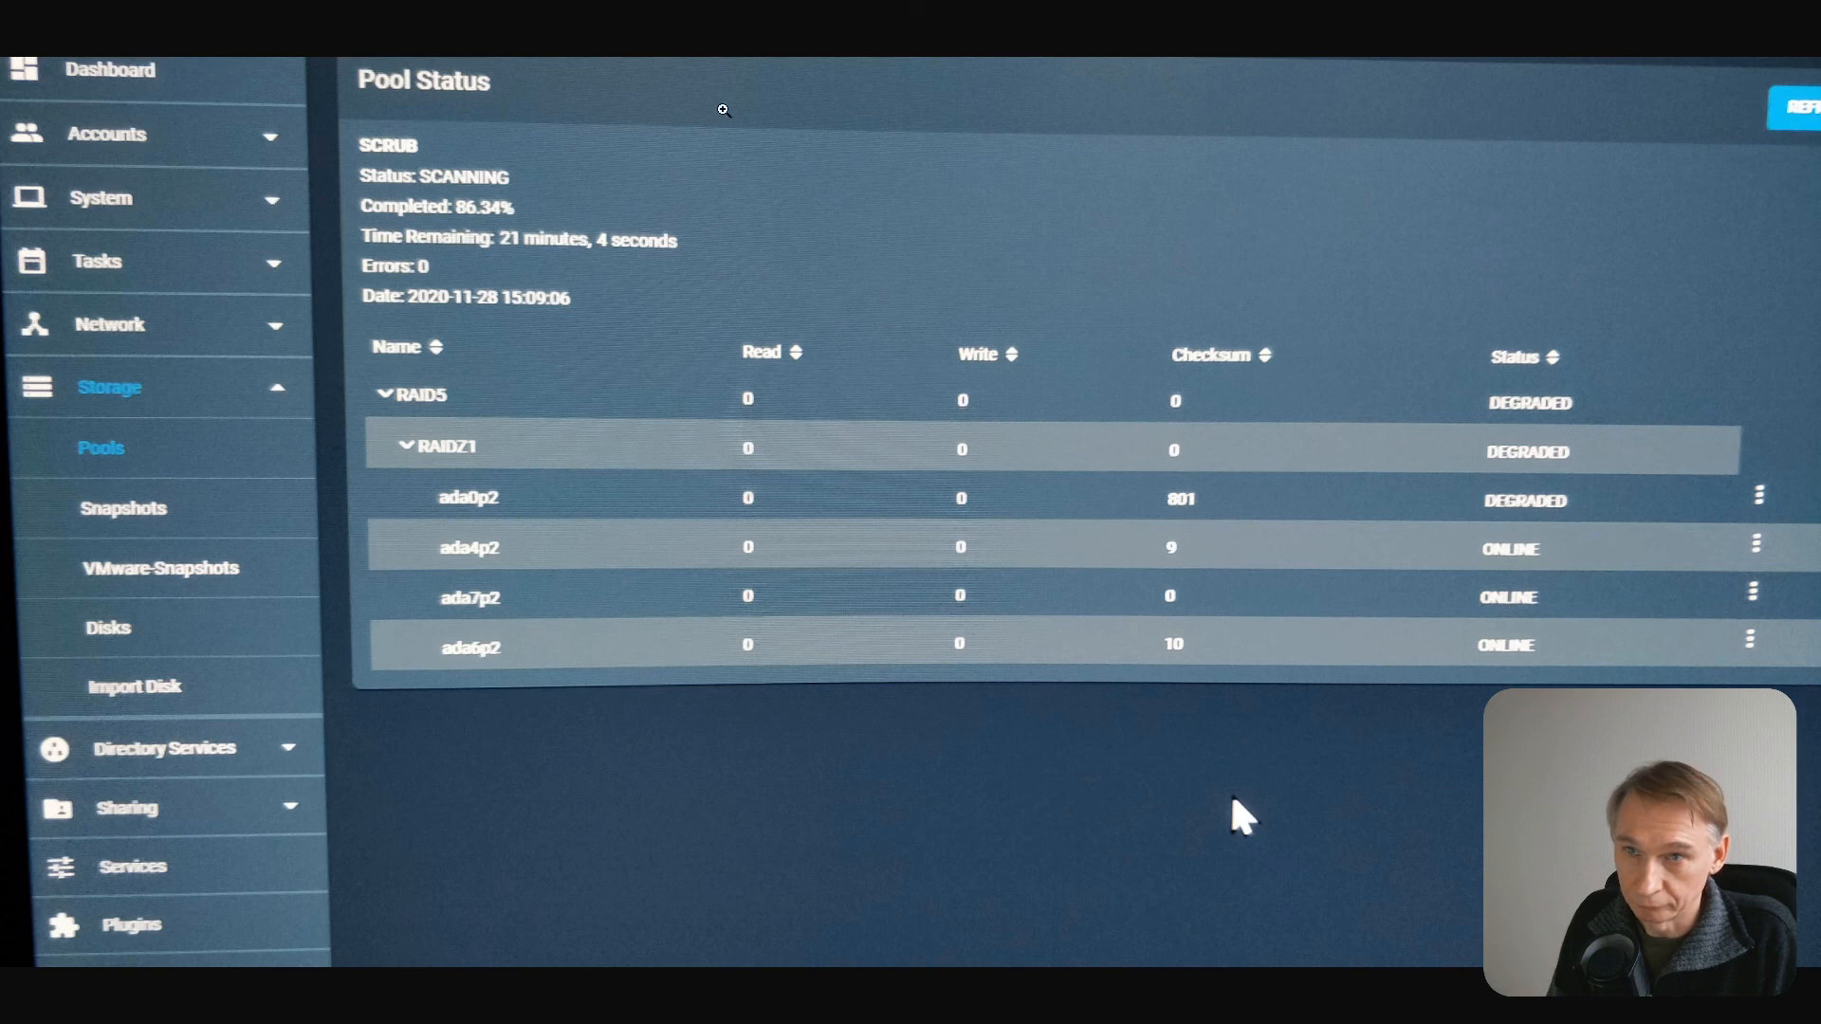
mouse_move(197, 10)
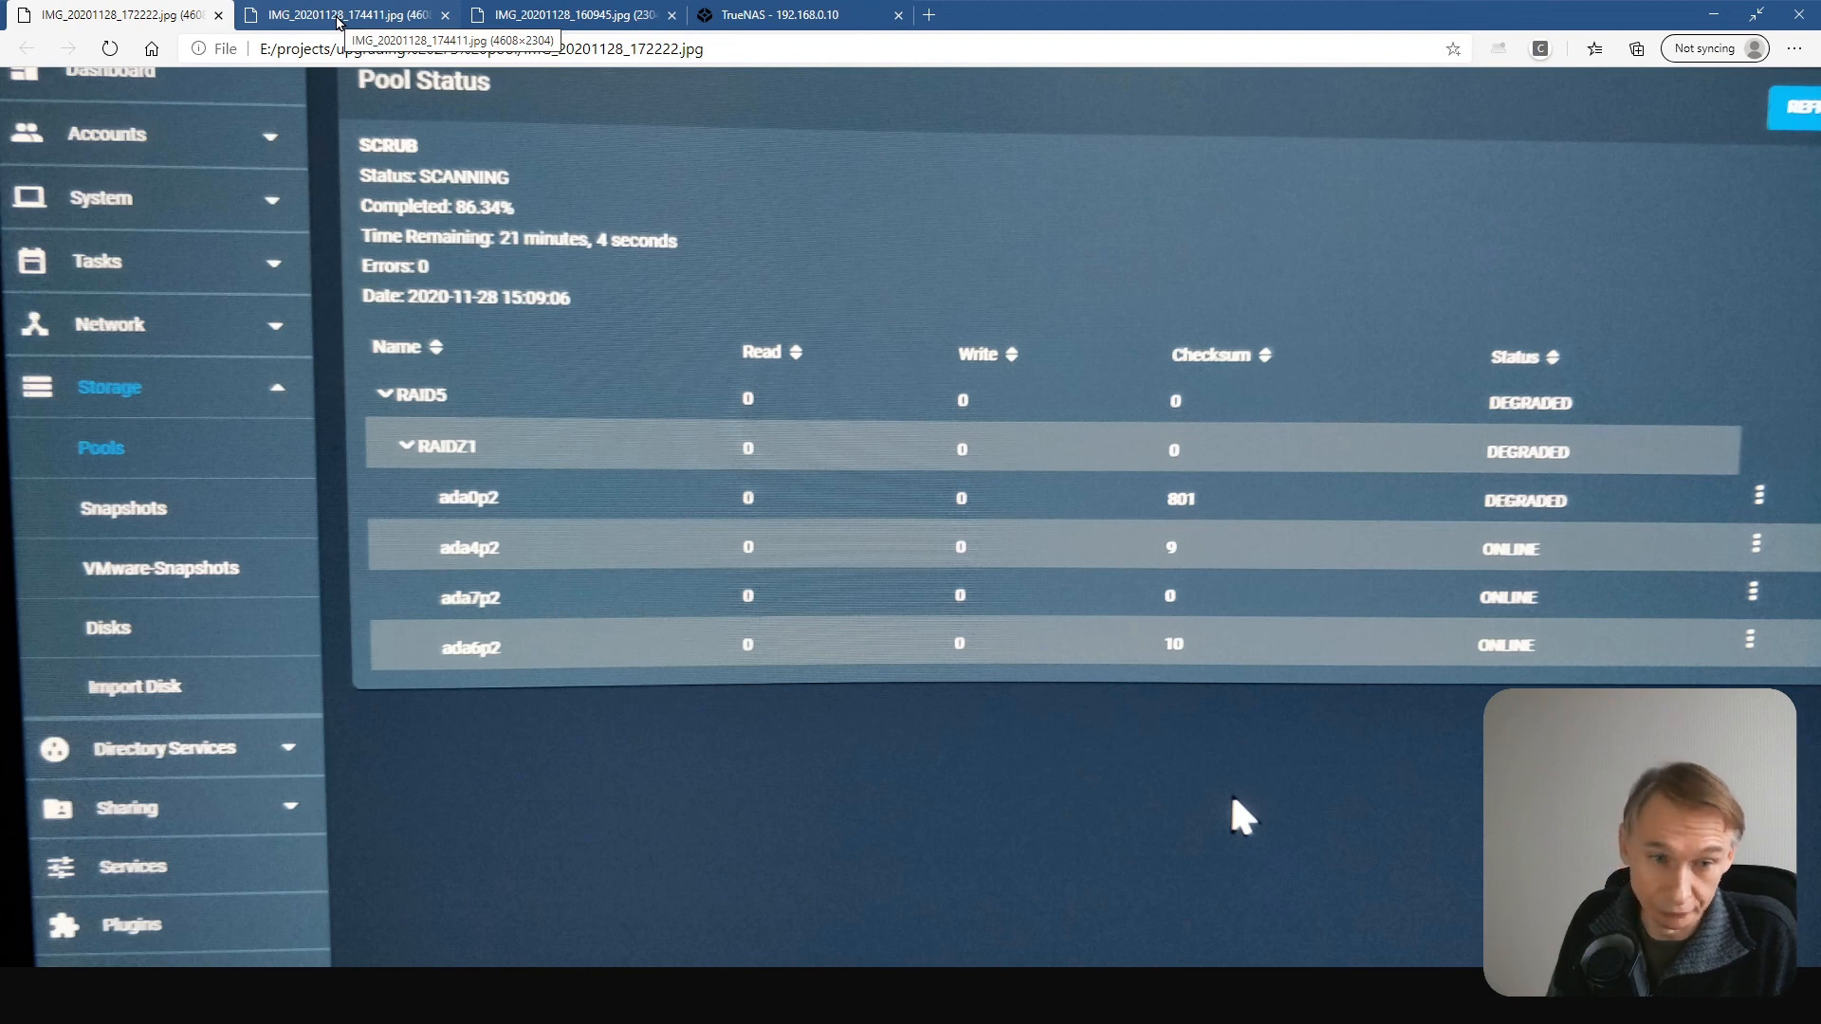
left_click(338, 18)
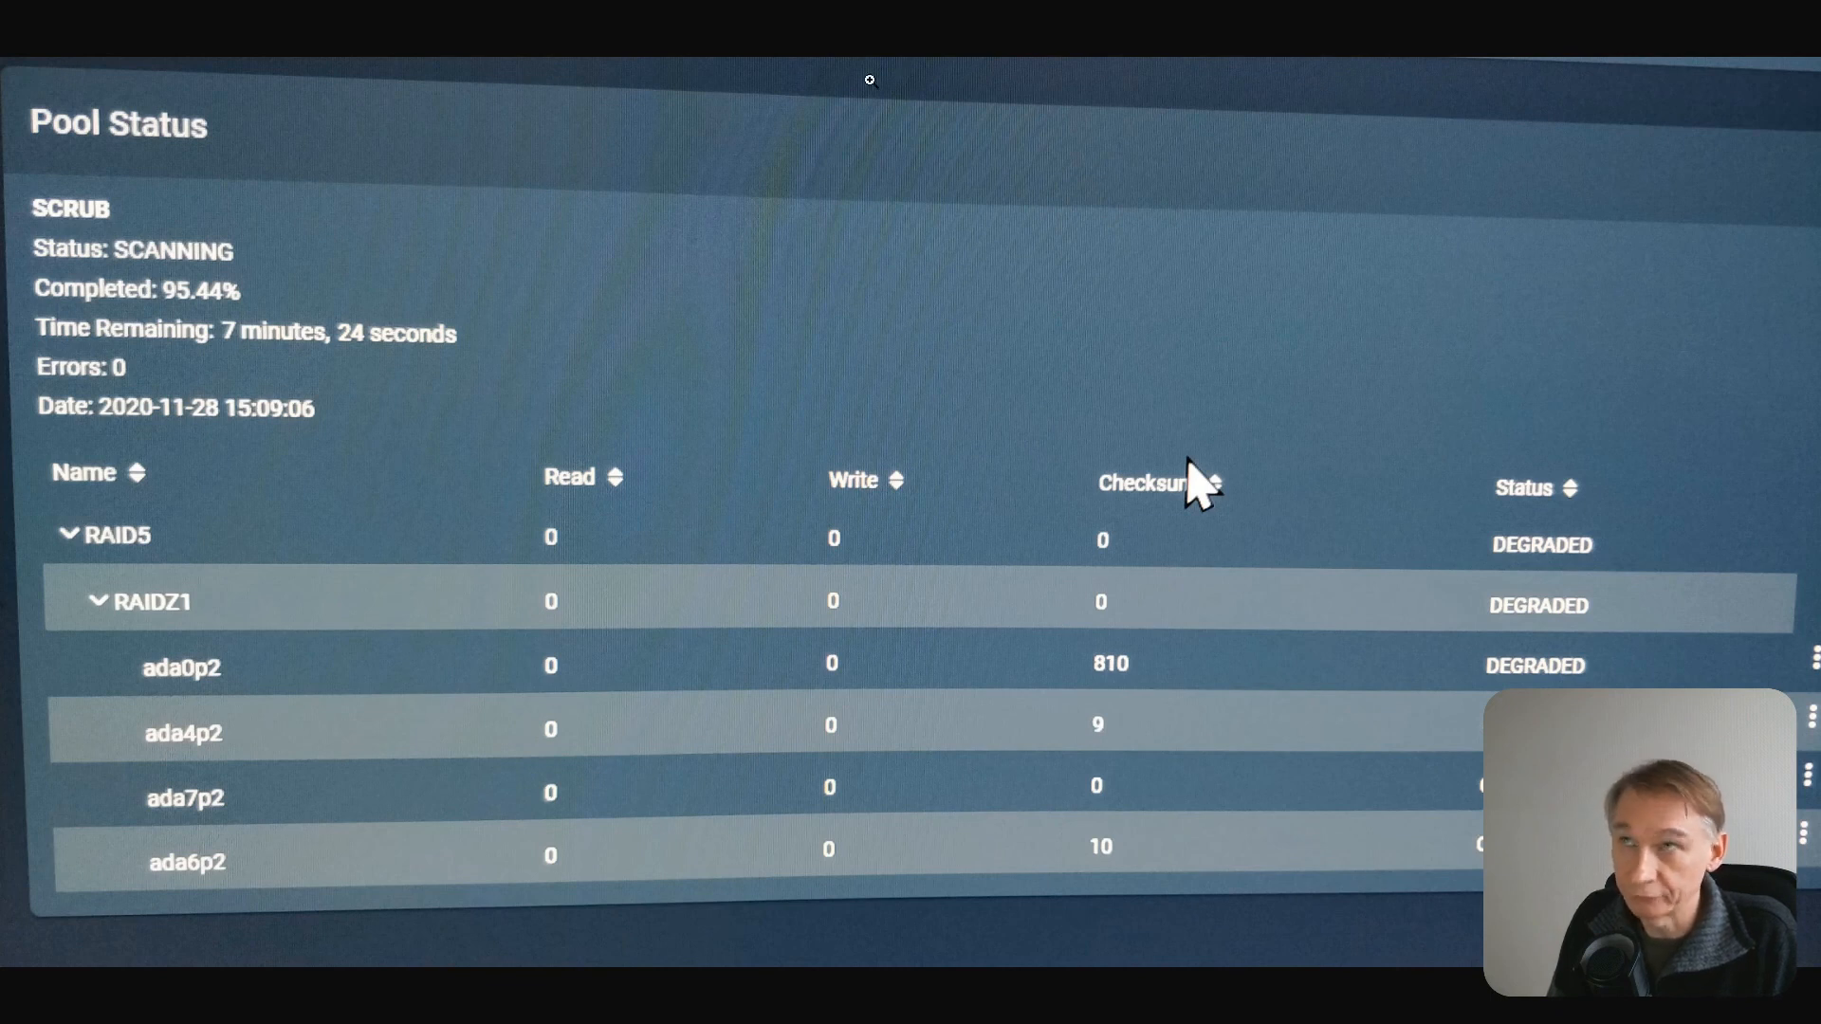
mouse_move(664, 11)
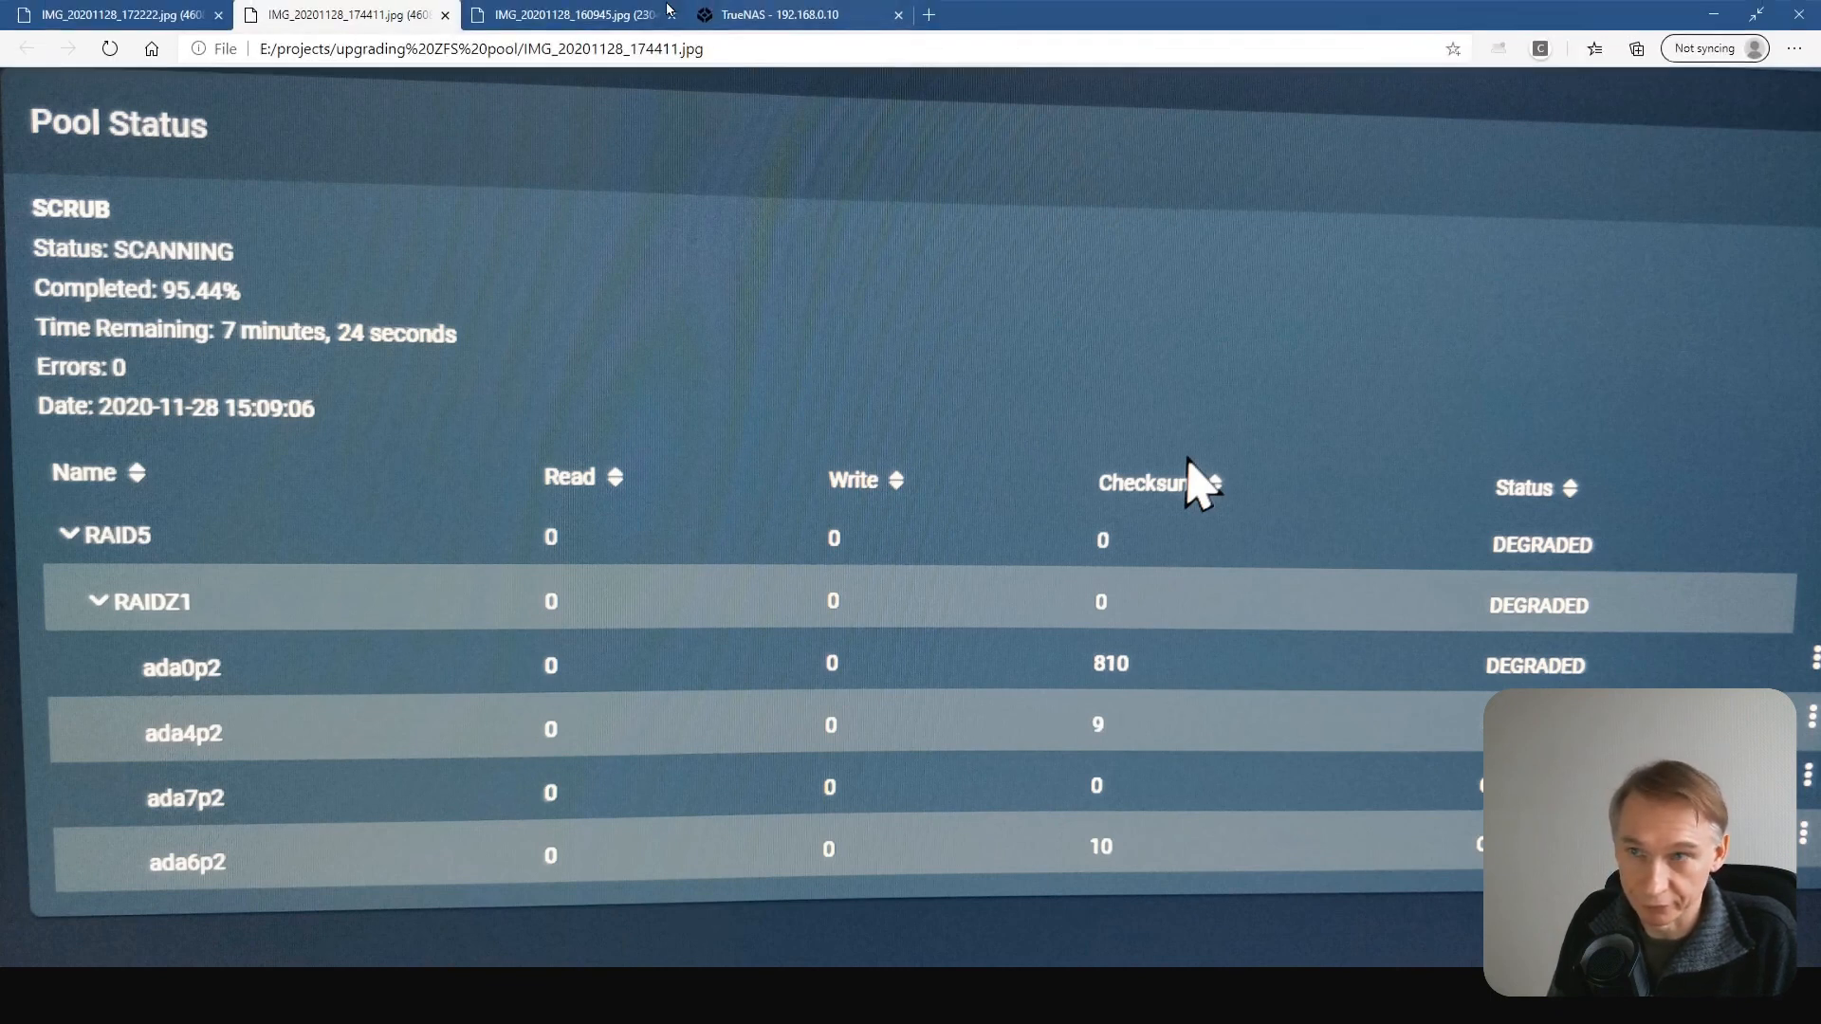
left_click(577, 15)
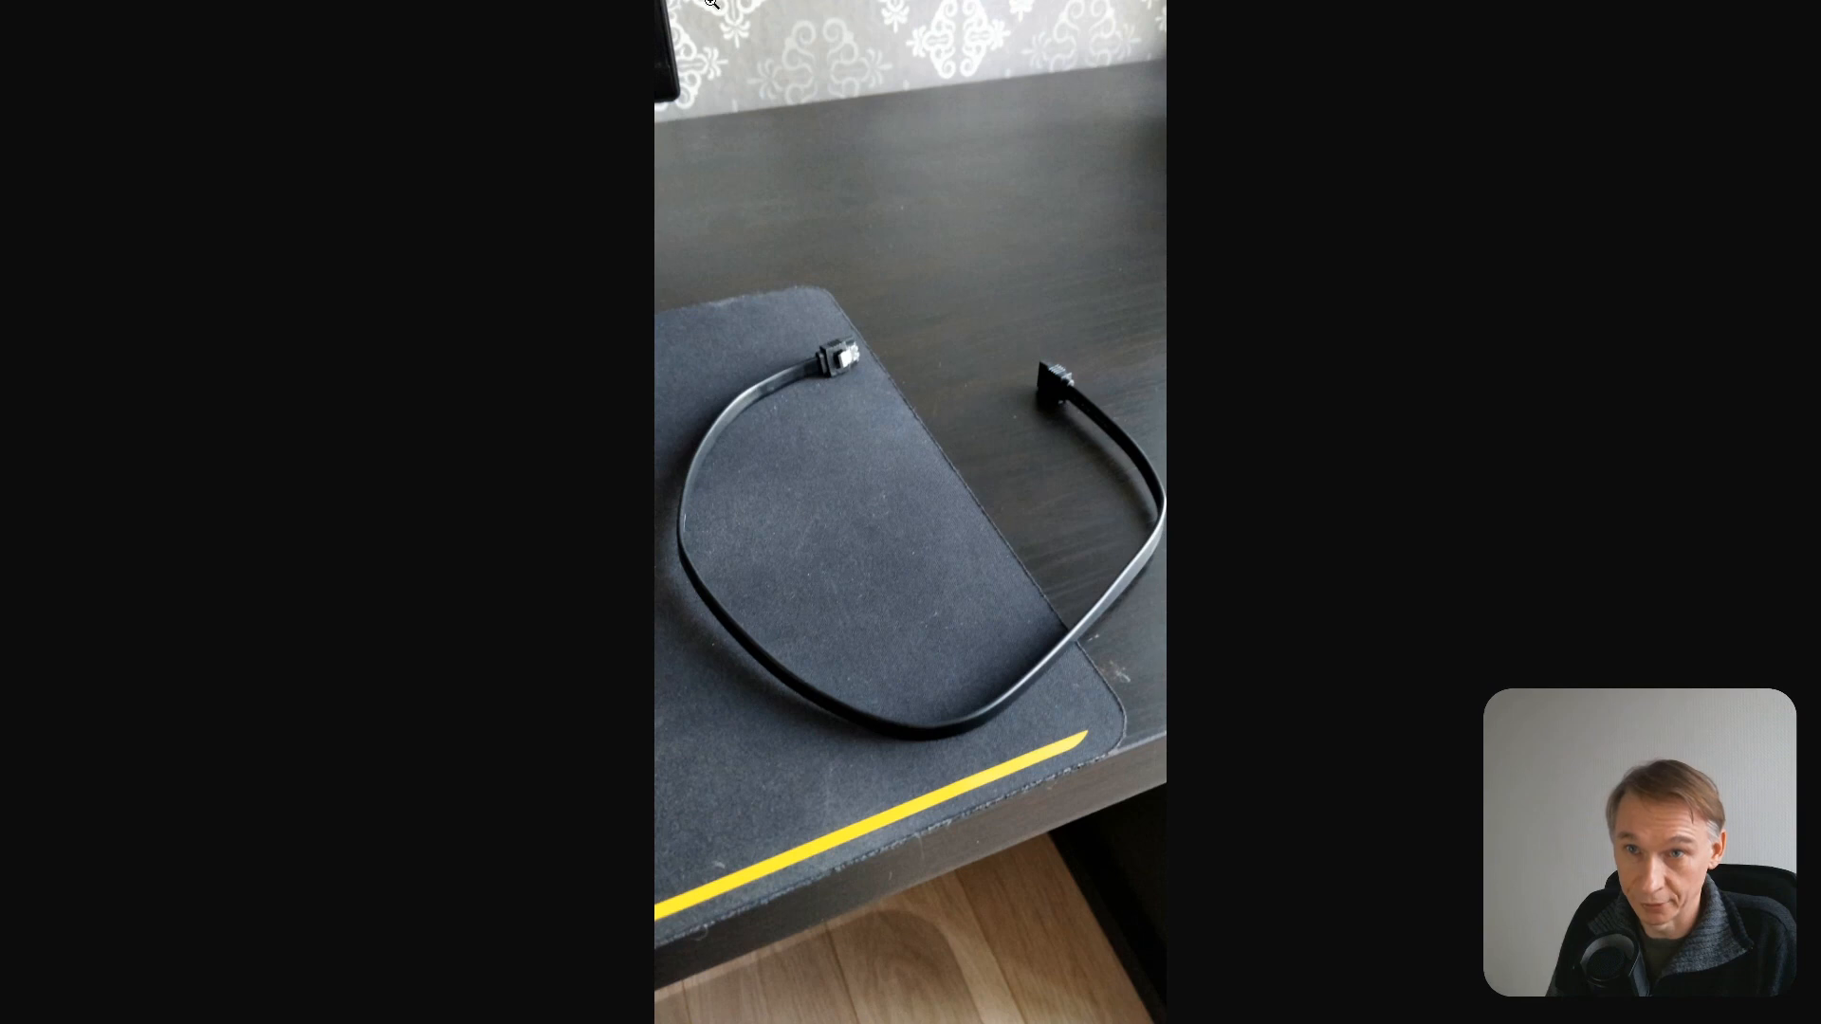
Return to TrueNAS, open the storage pools list and check the actions available for the RAID5 pool.
mouse_move(422, 4)
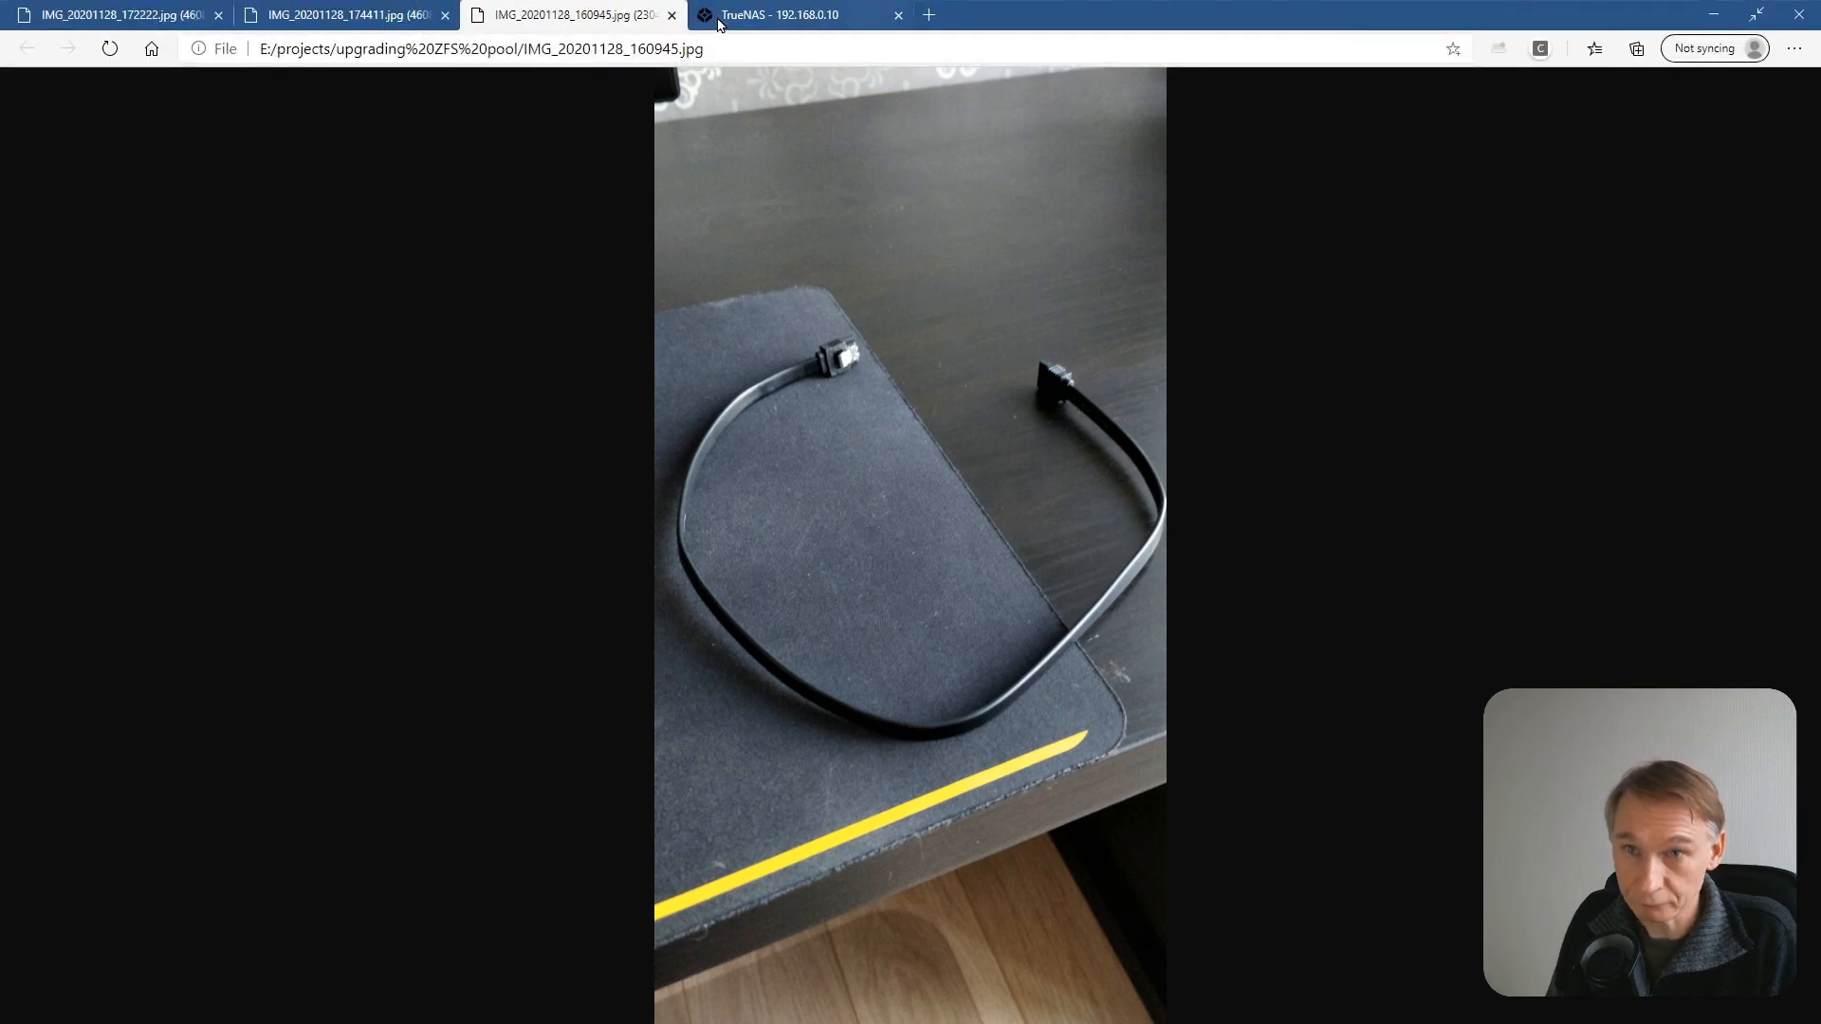
left_click(786, 23)
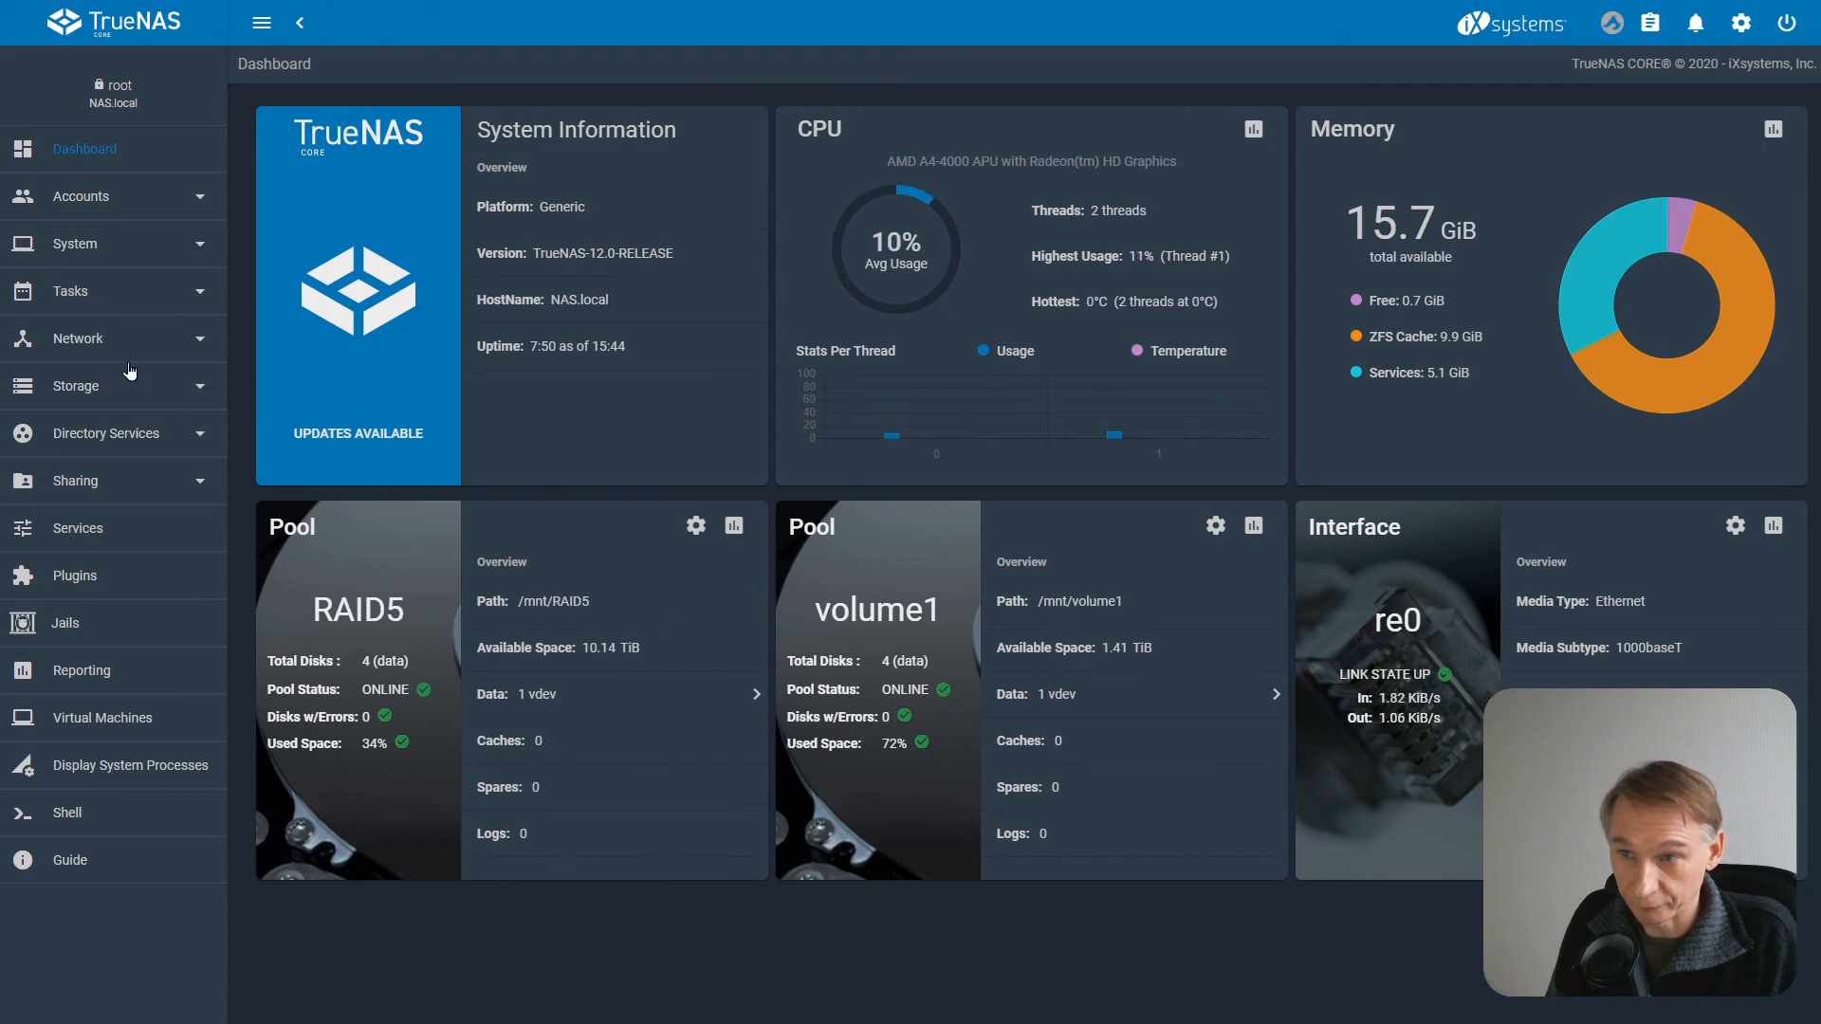
left_click(80, 383)
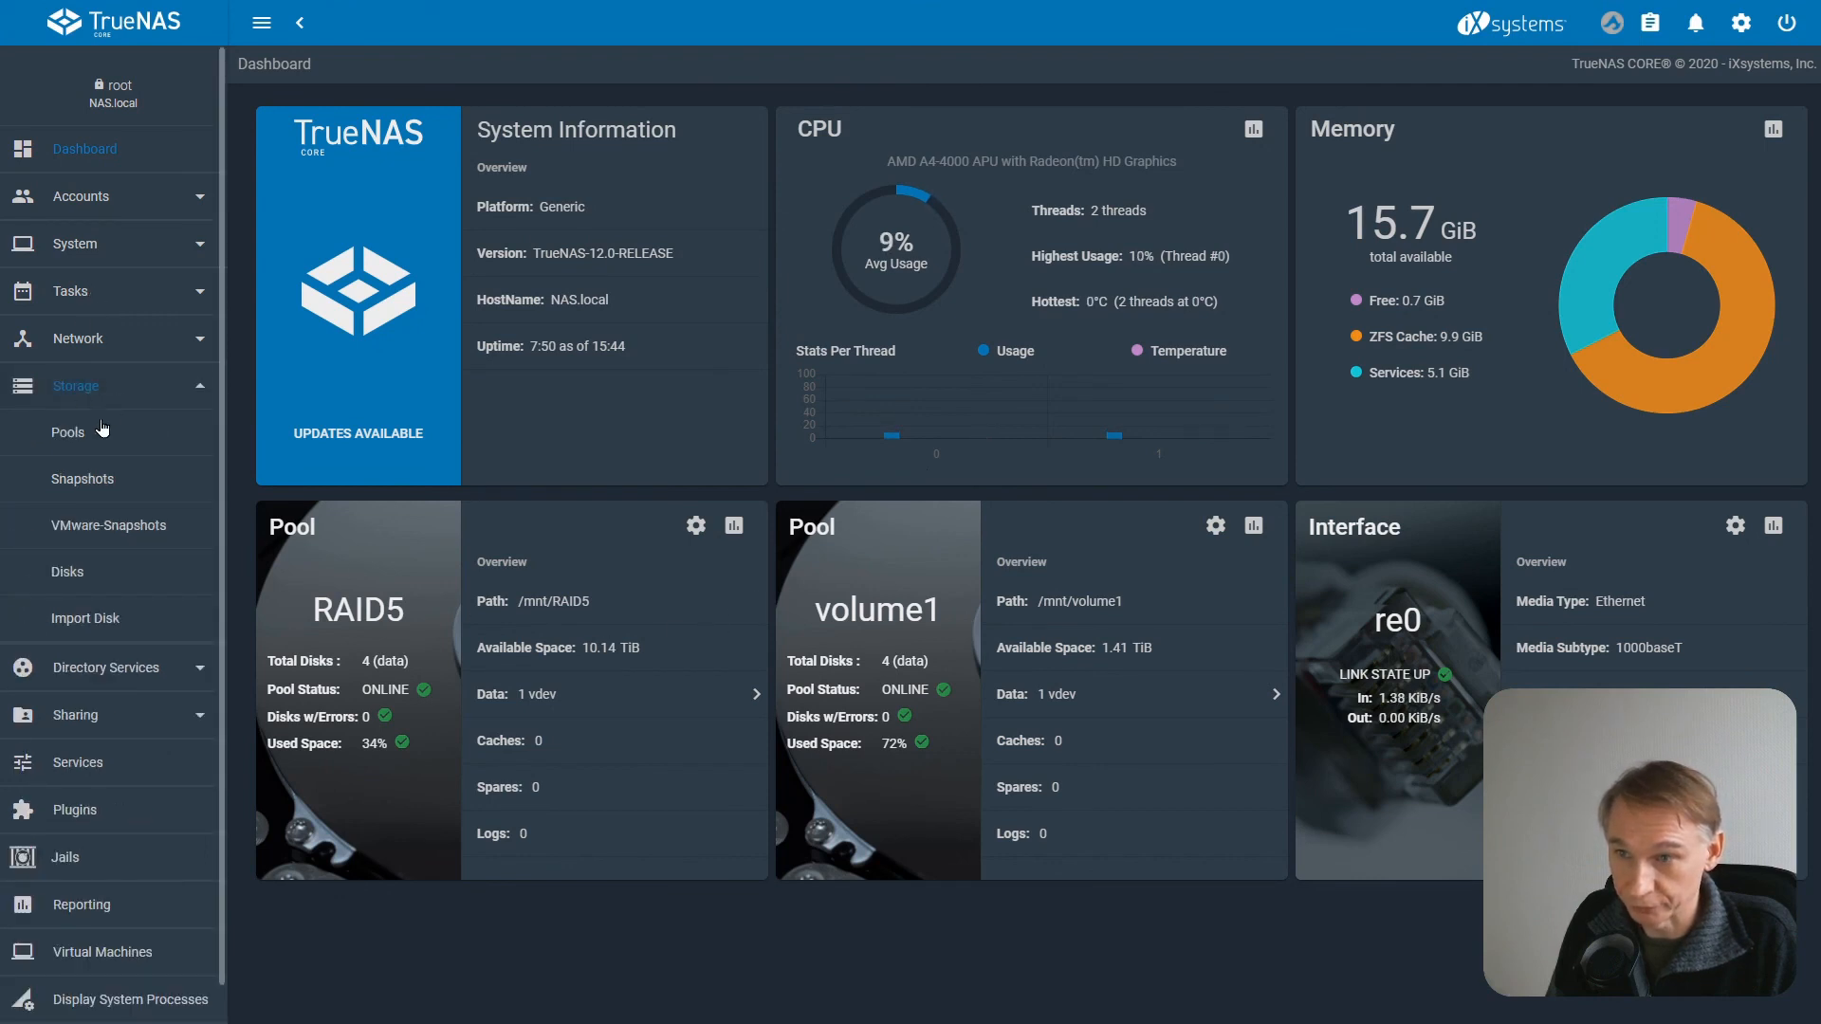
left_click(86, 434)
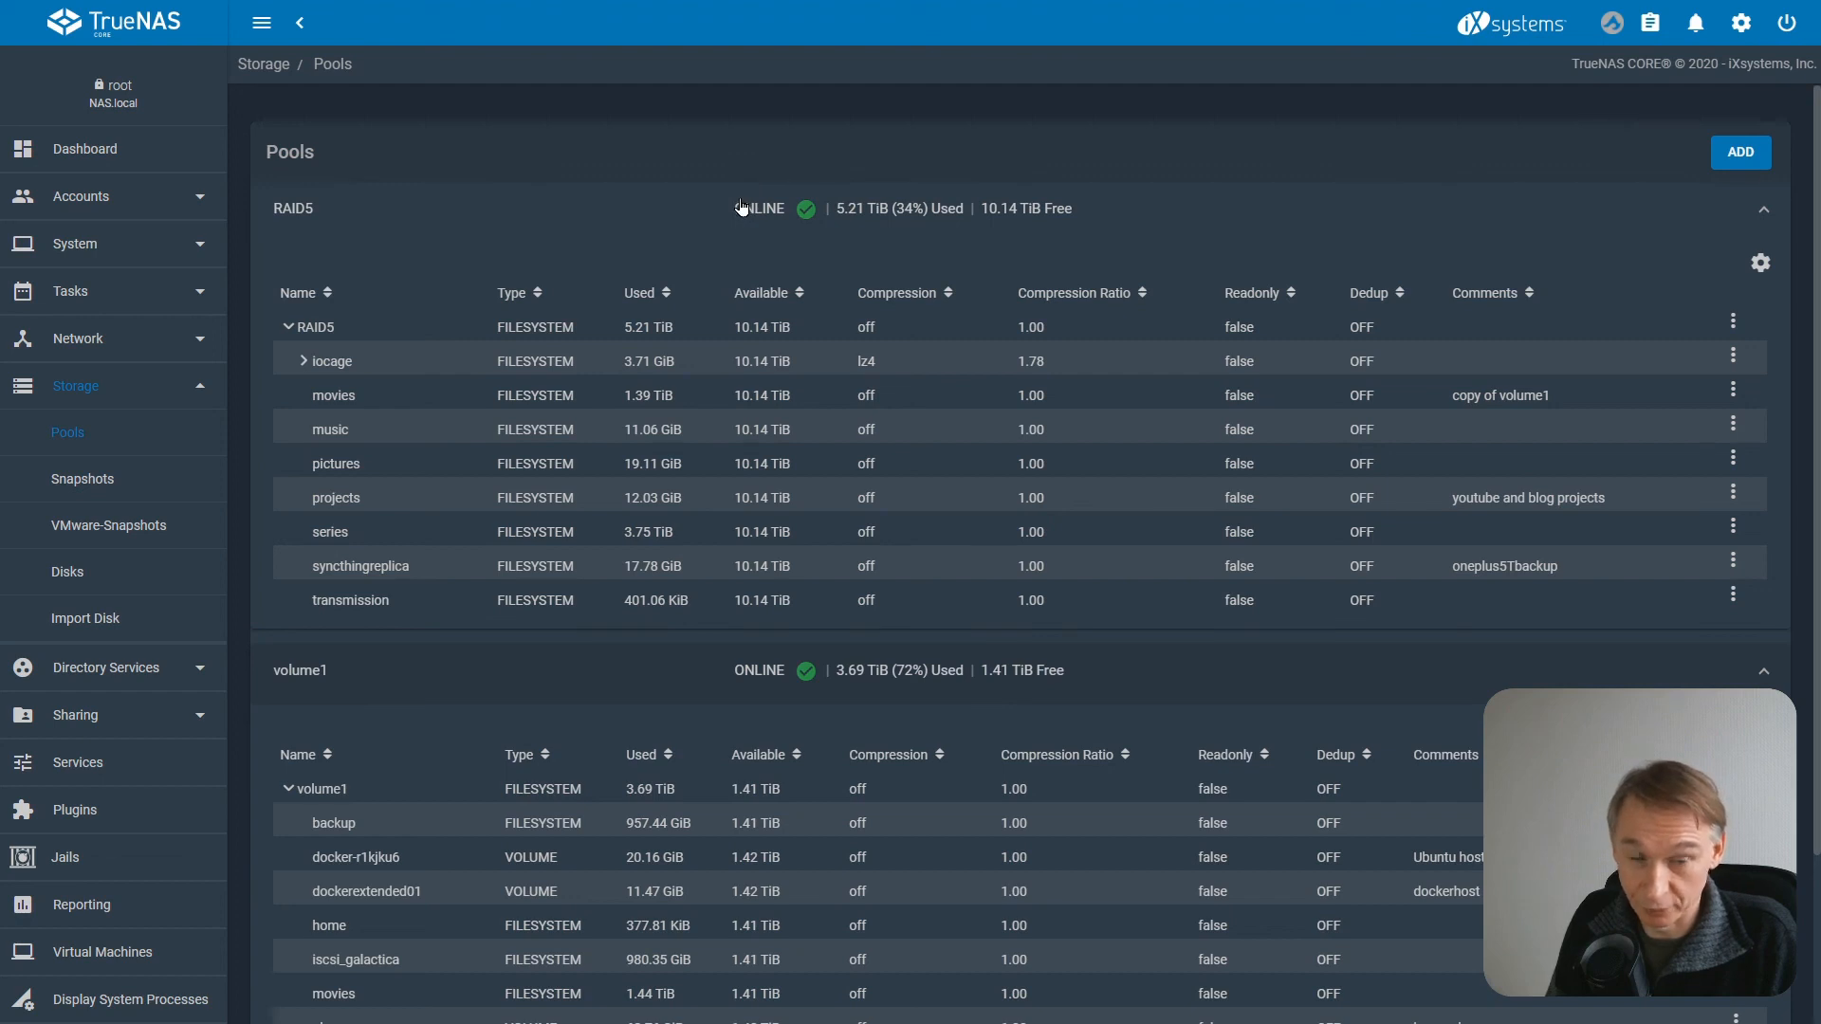
left_click(1758, 266)
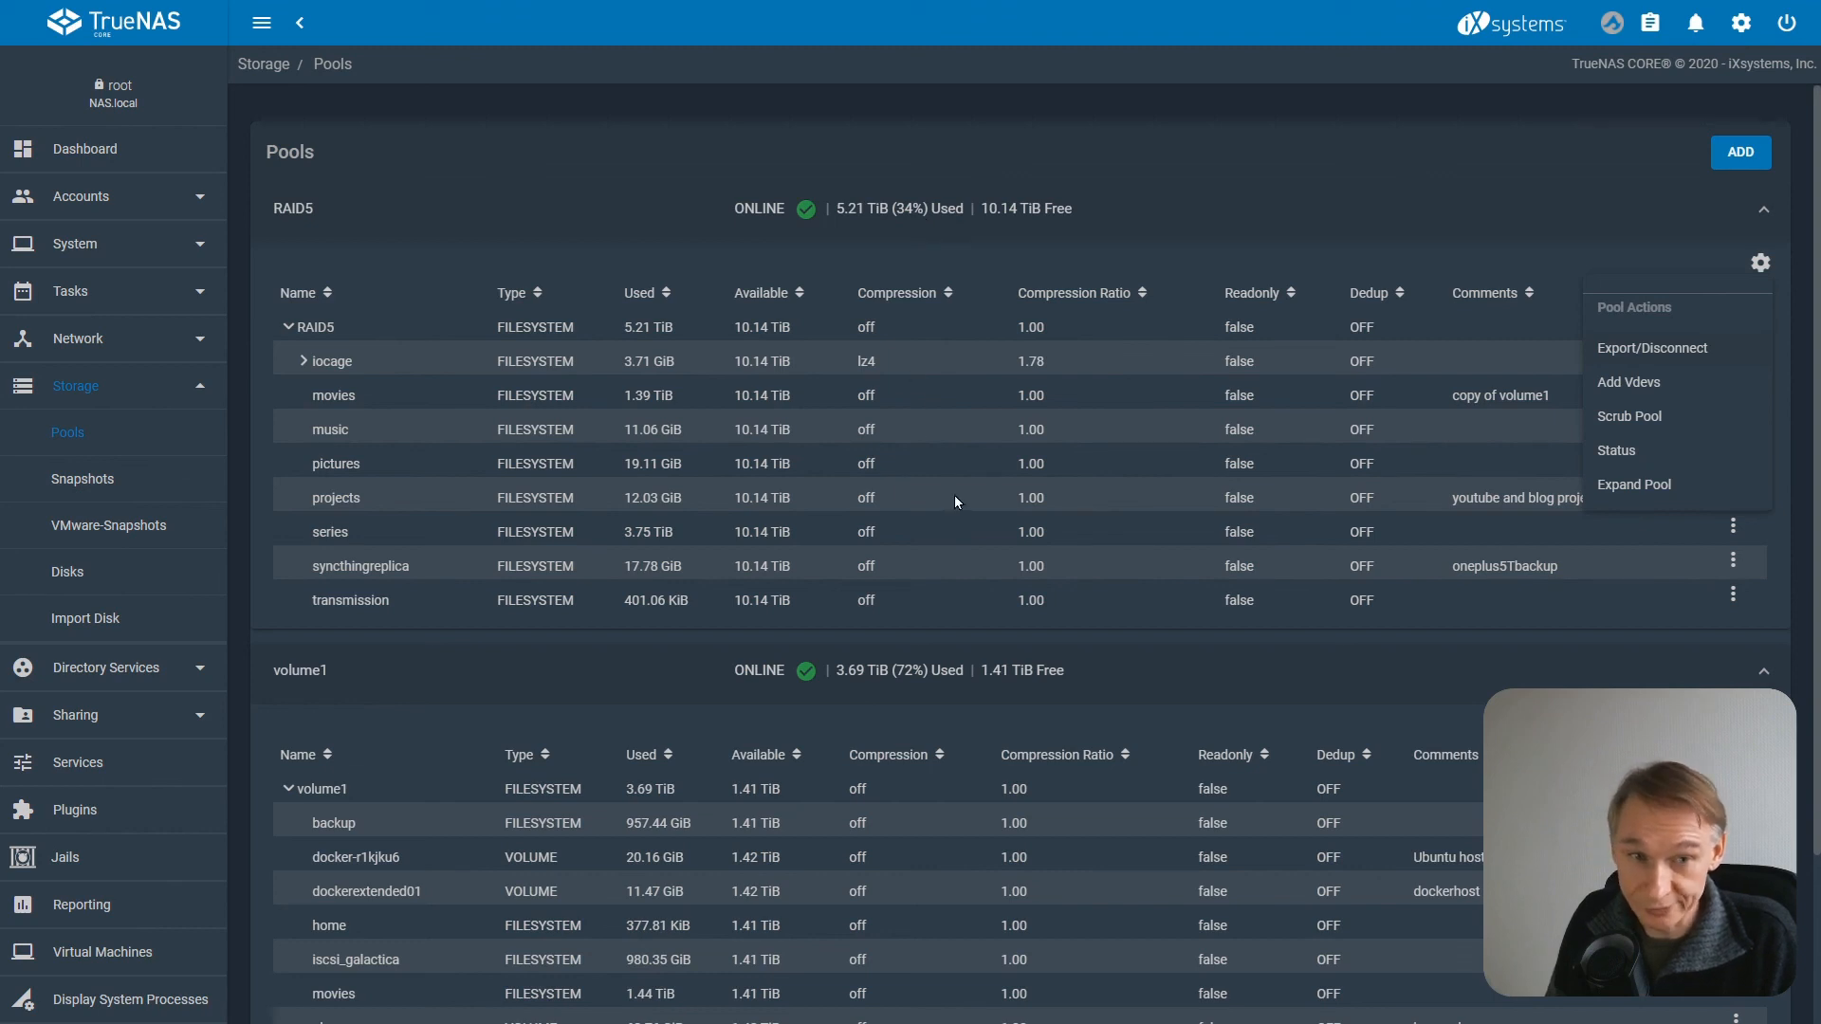
left_click(1012, 254)
Compare the datasets and capacity of the RAID5 pool with those of the volume1 pool.
scroll(596, 667, "down", 2)
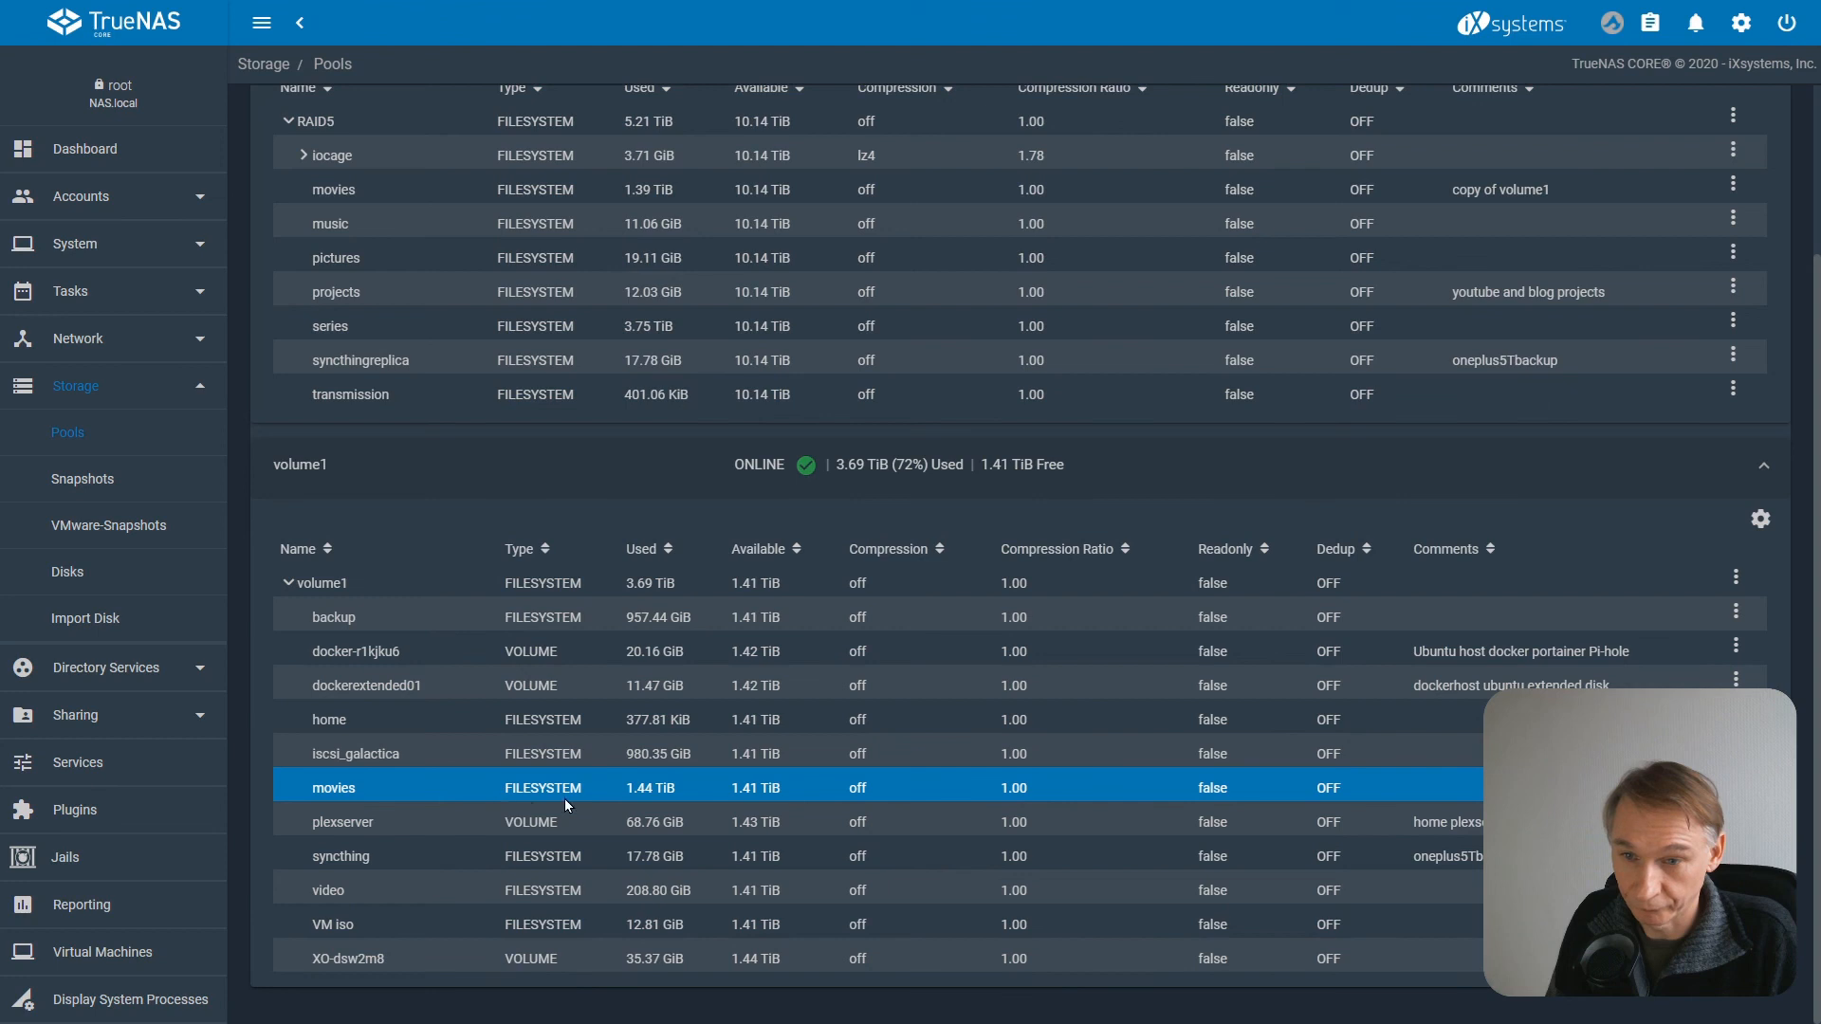
scroll(513, 789, "up", 2)
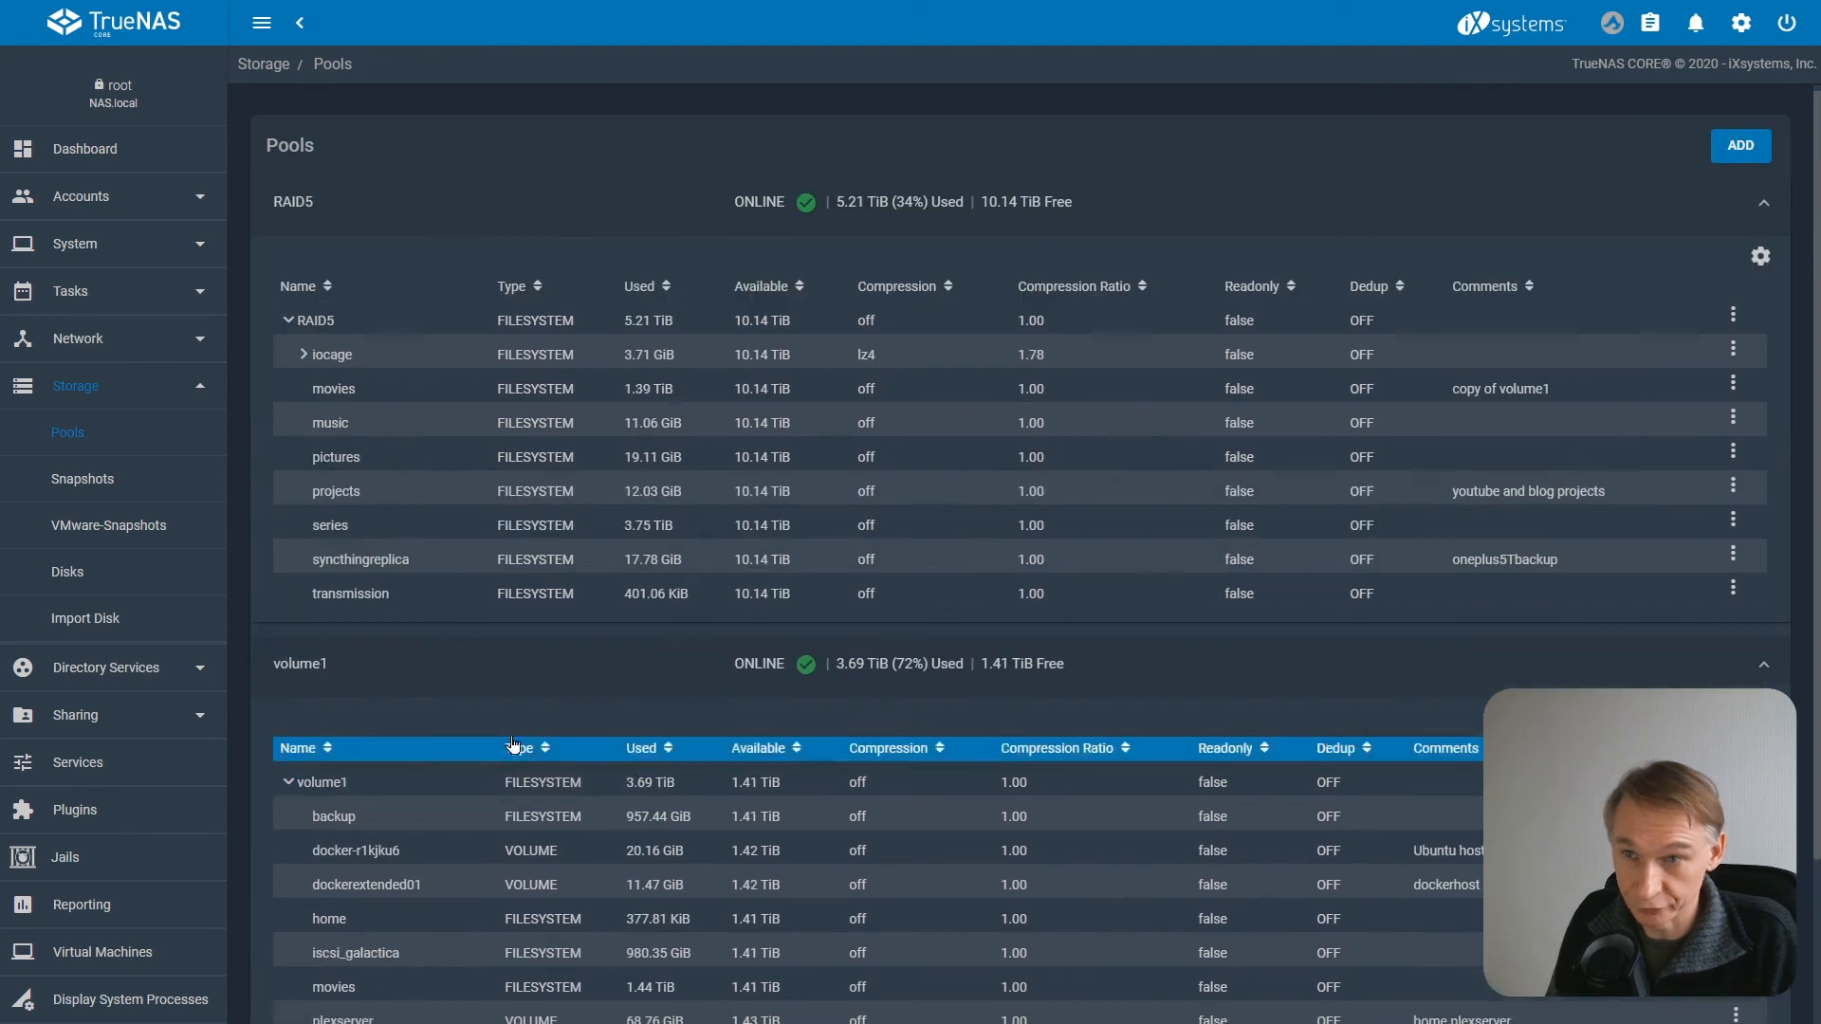
scroll(541, 776, "down", 2)
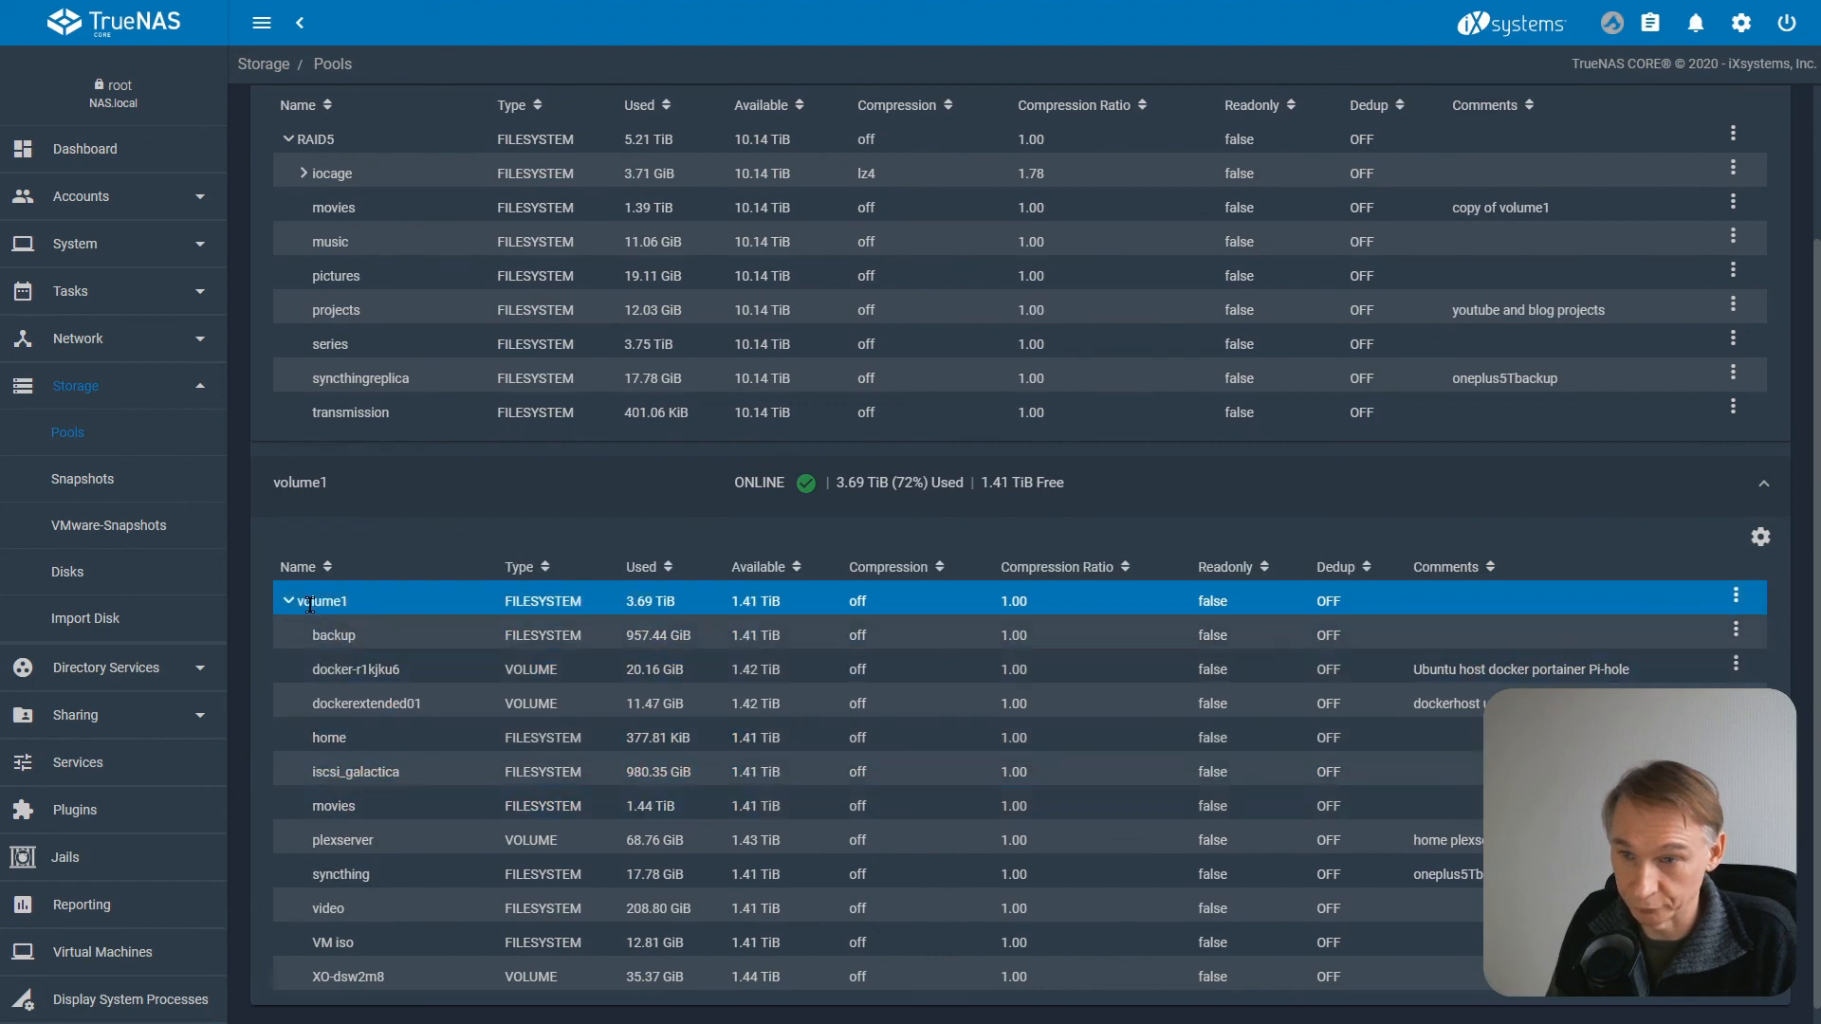
scroll(399, 616, "up", 2)
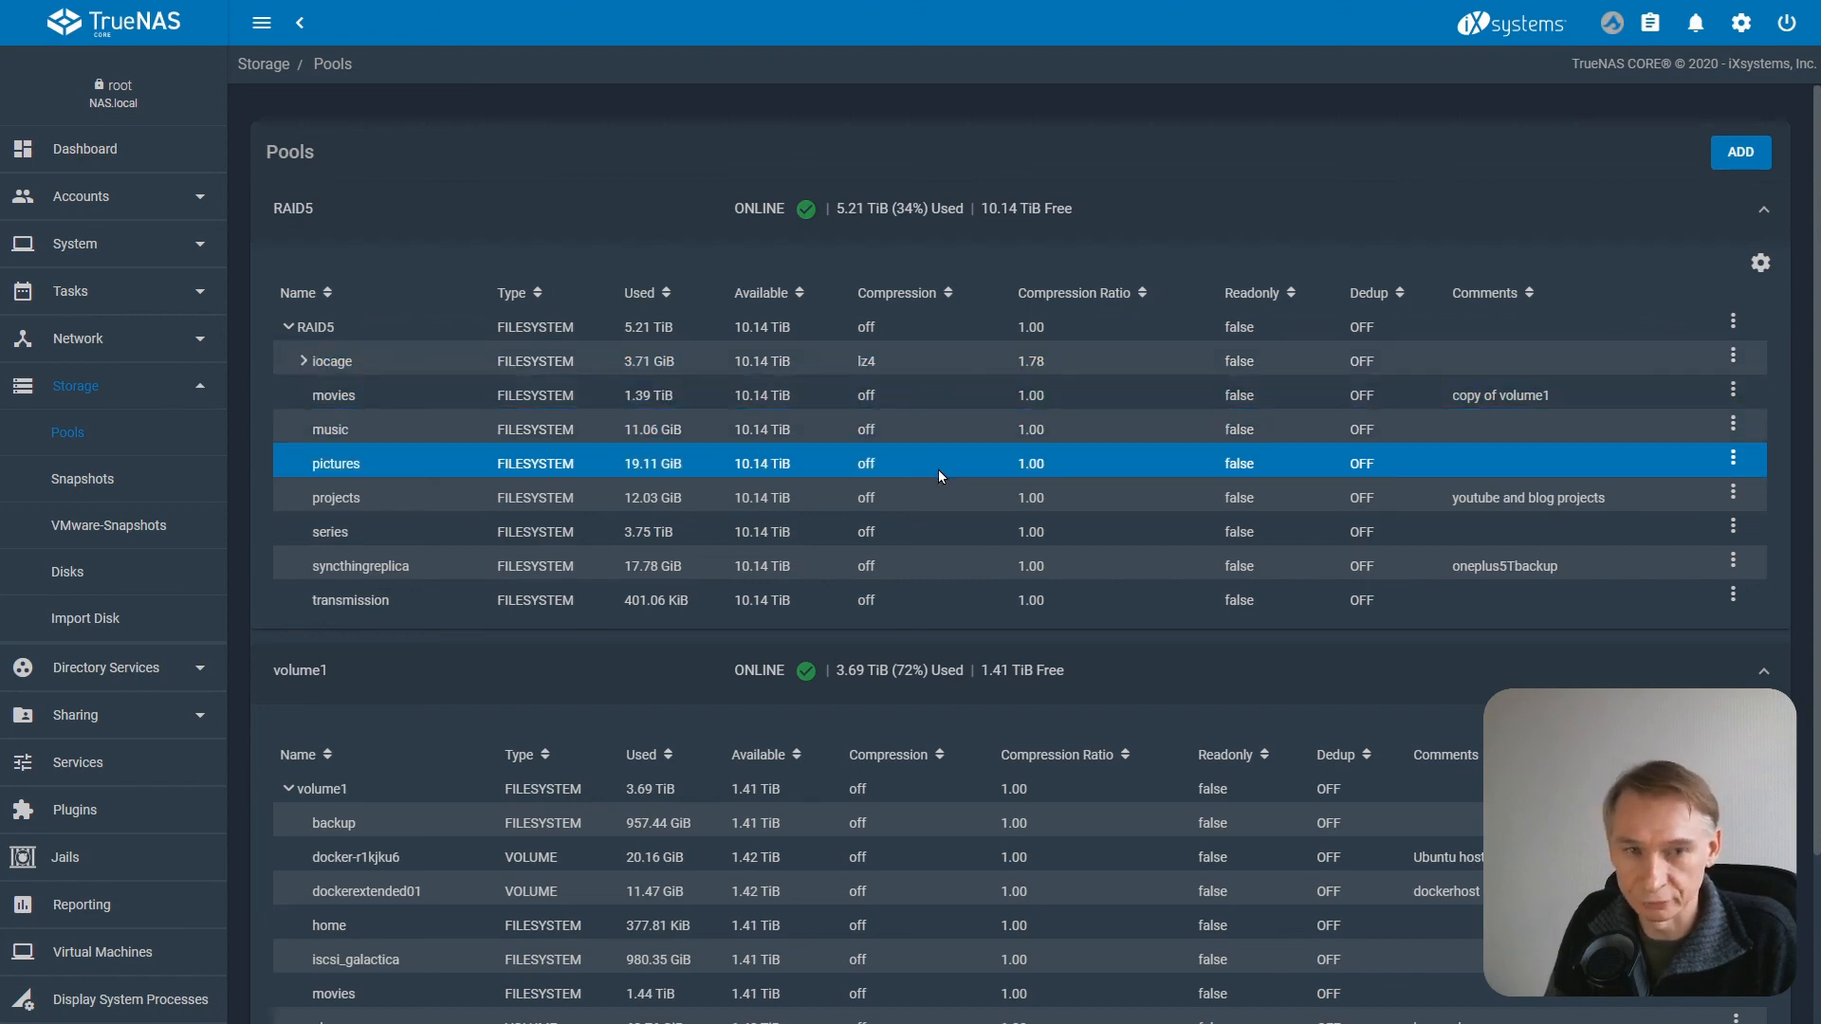
left_click(742, 361)
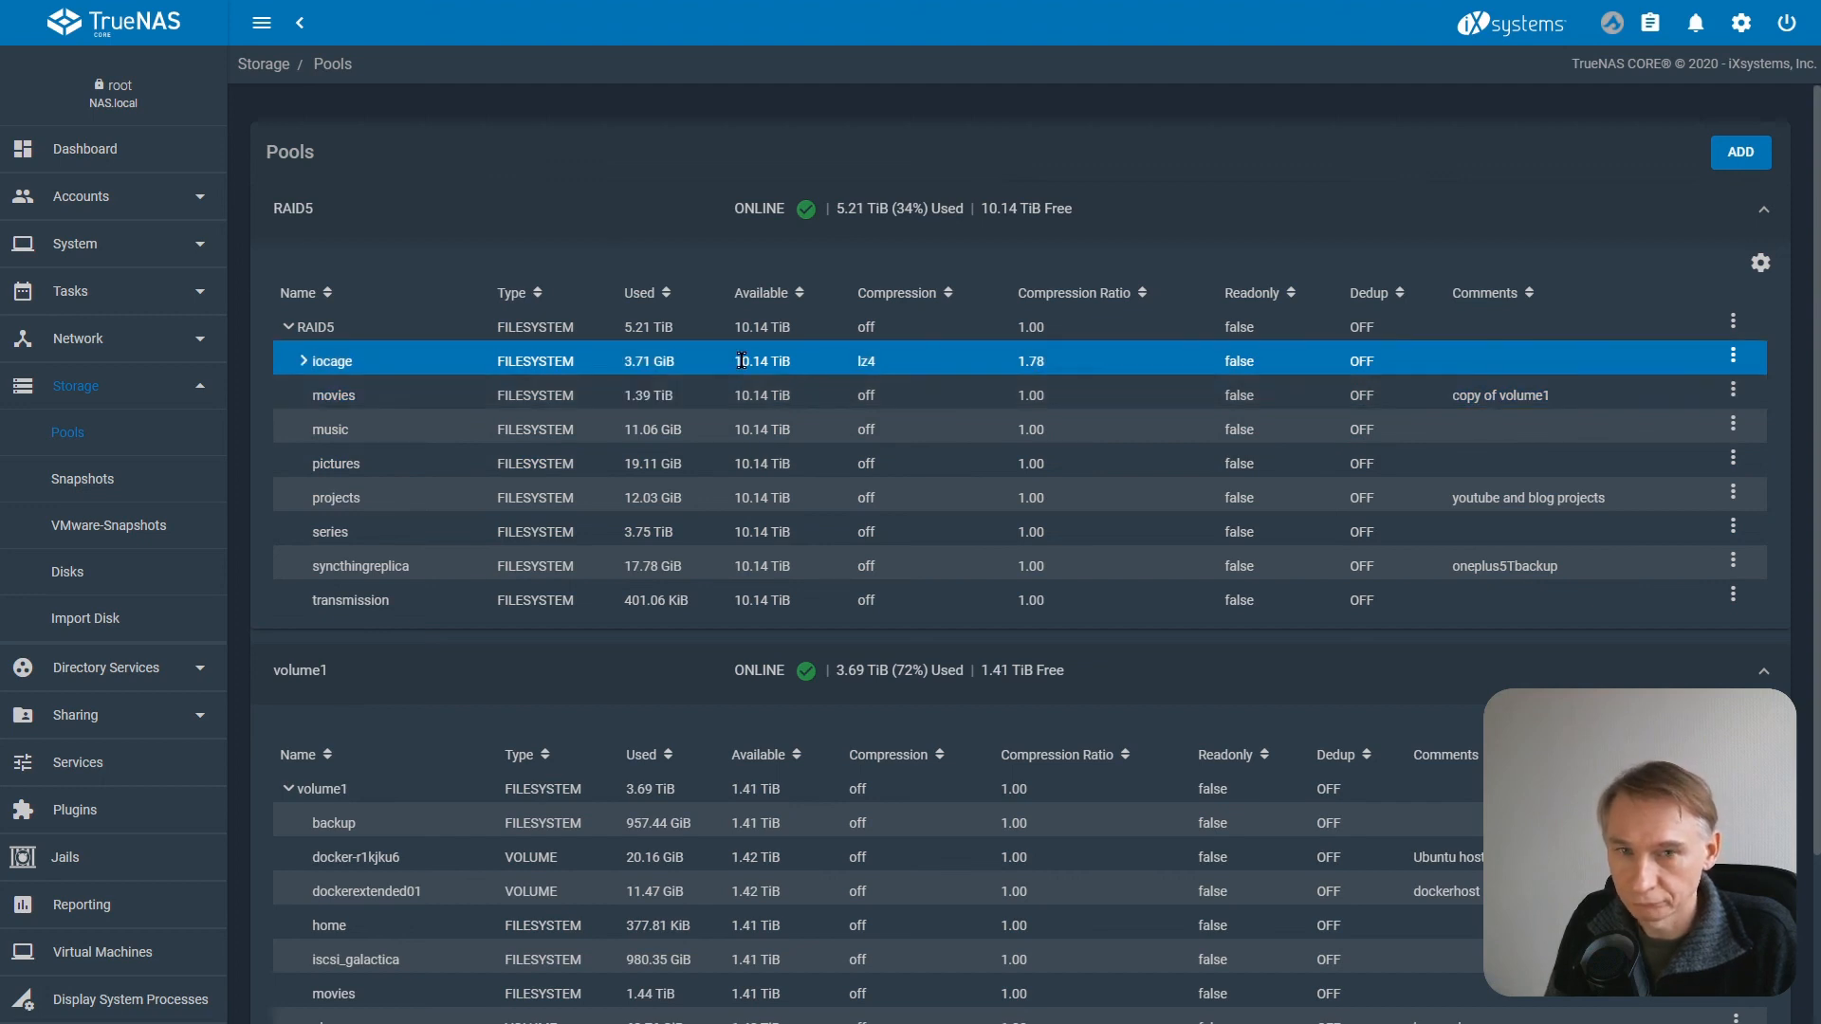
left_click(782, 403)
left_click(1038, 490)
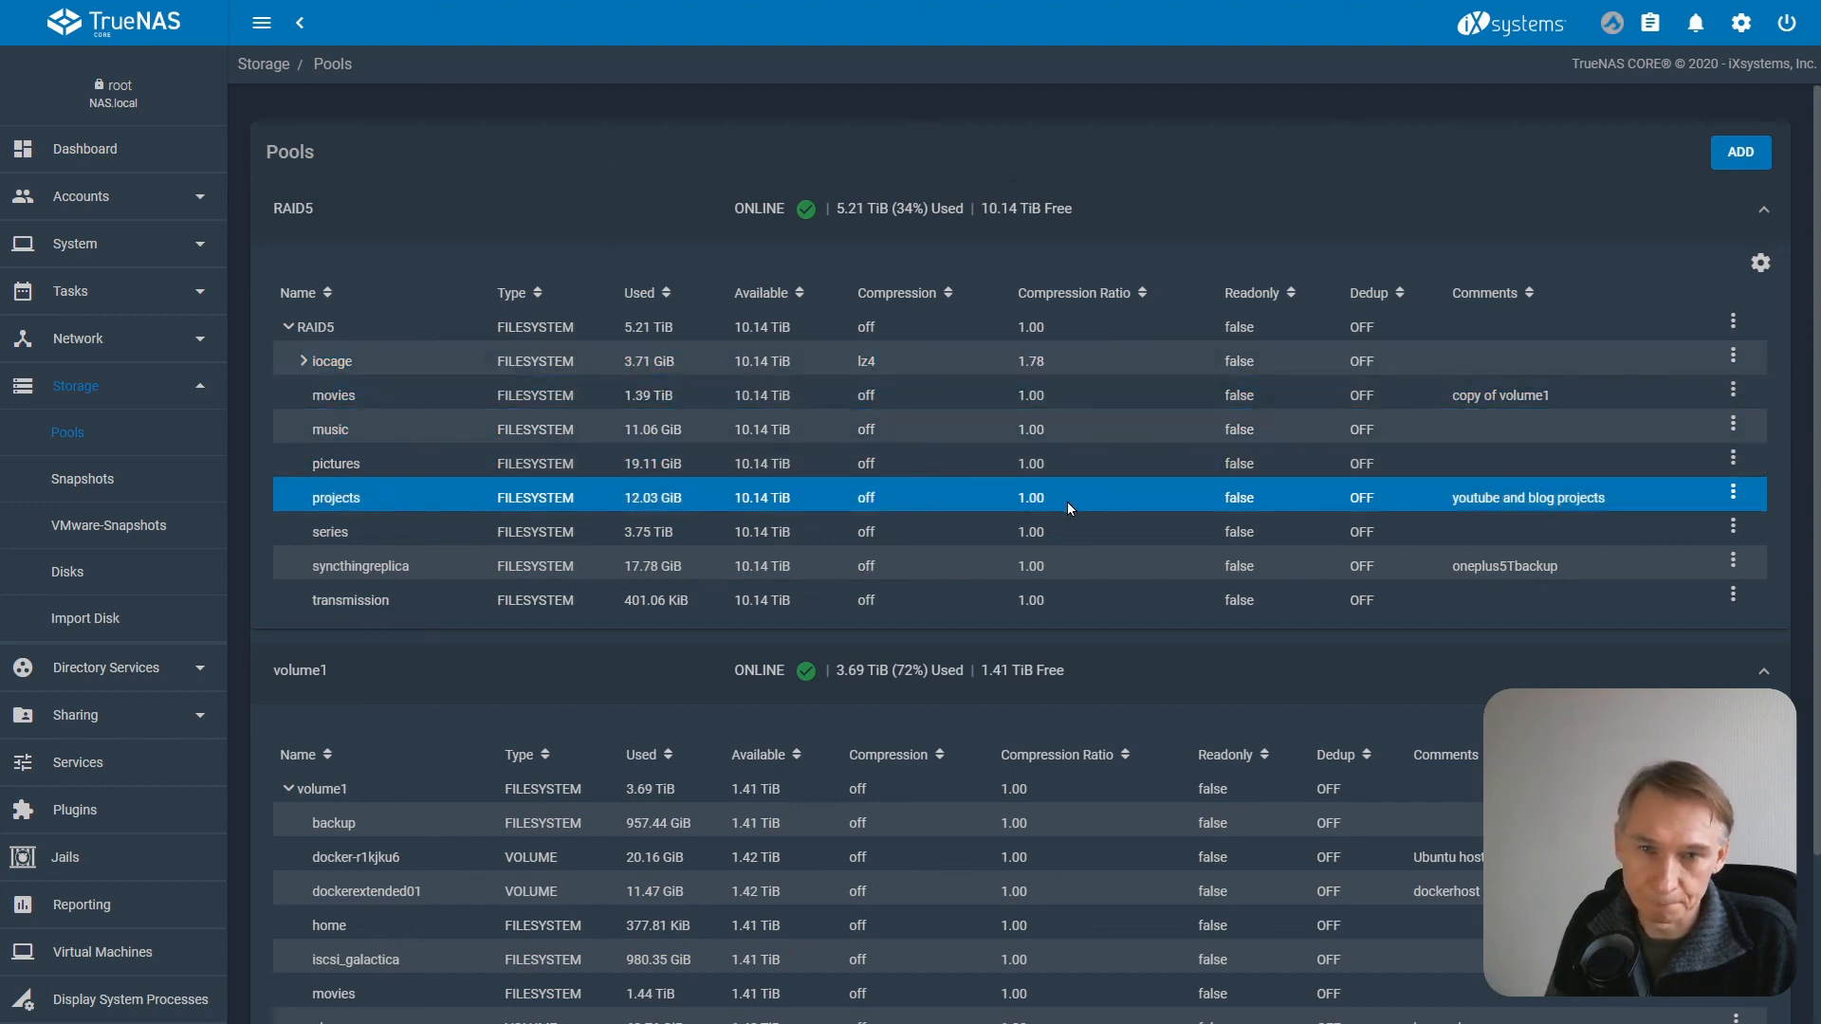